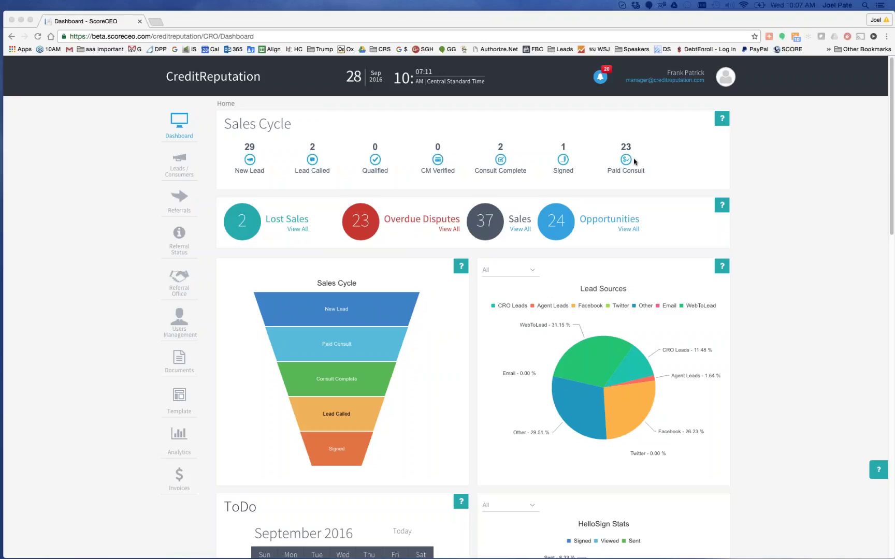
# Open the account menu and scroll down through the dashboard.
pyautogui.click(728, 79)
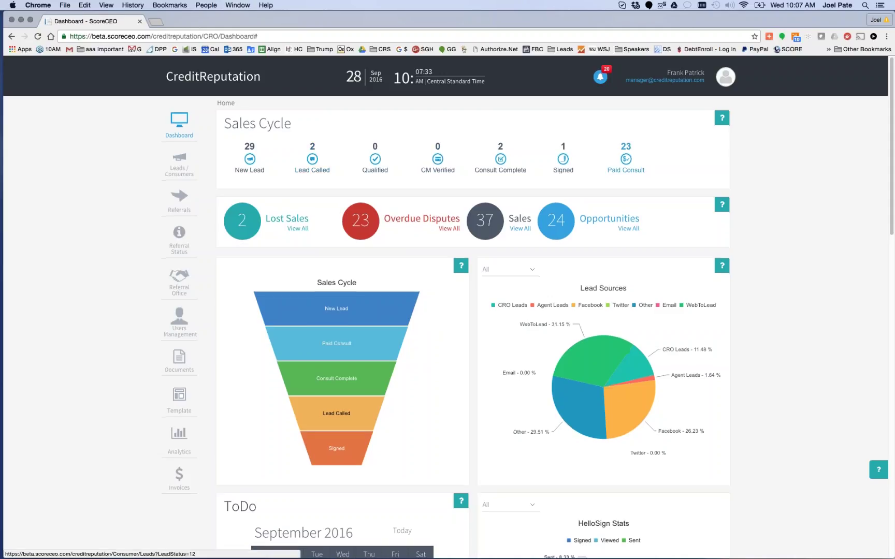
pyautogui.scroll(-3, 378, 205)
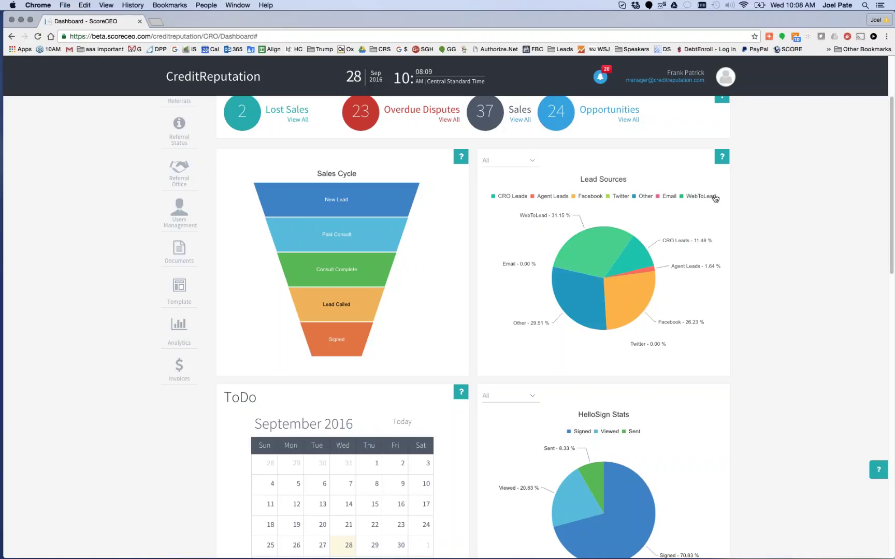
pyautogui.moveTo(604, 251)
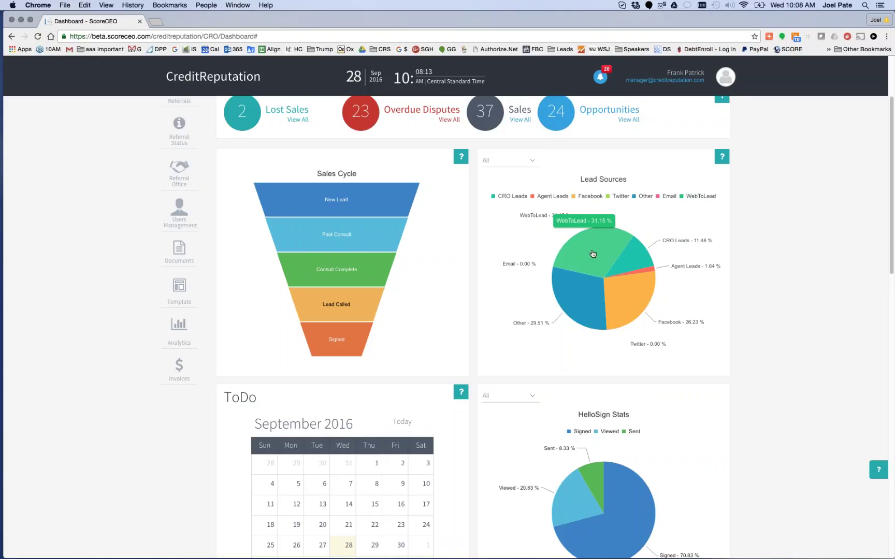
pyautogui.scroll(-3, 593, 253)
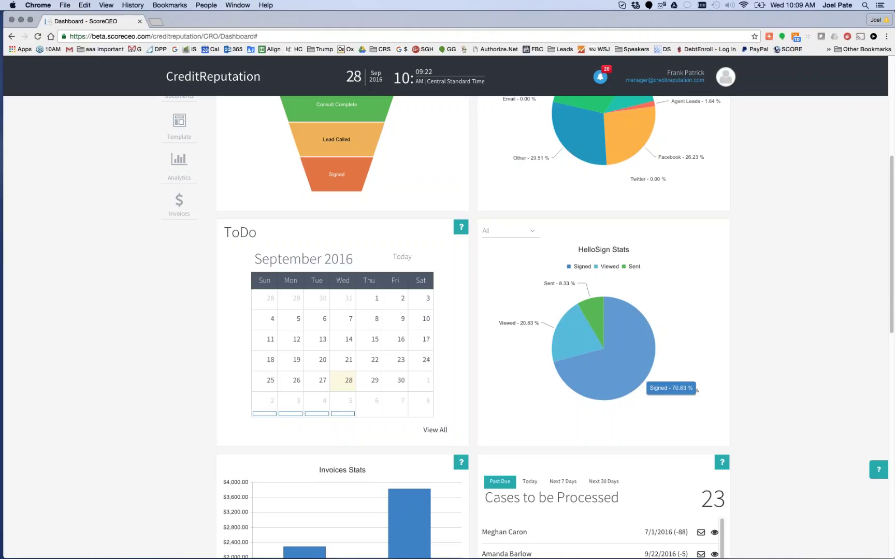
pyautogui.scroll(-10, 545, 437)
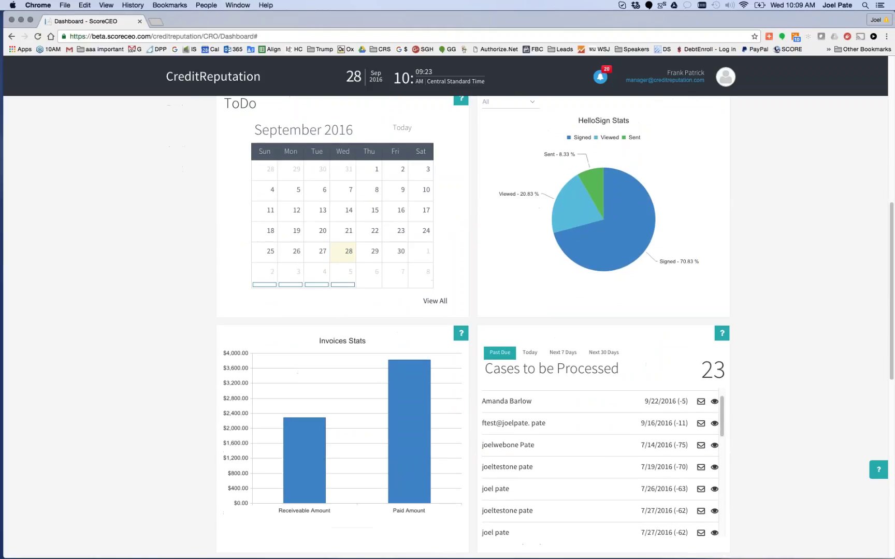
pyautogui.scroll(-3, 766, 444)
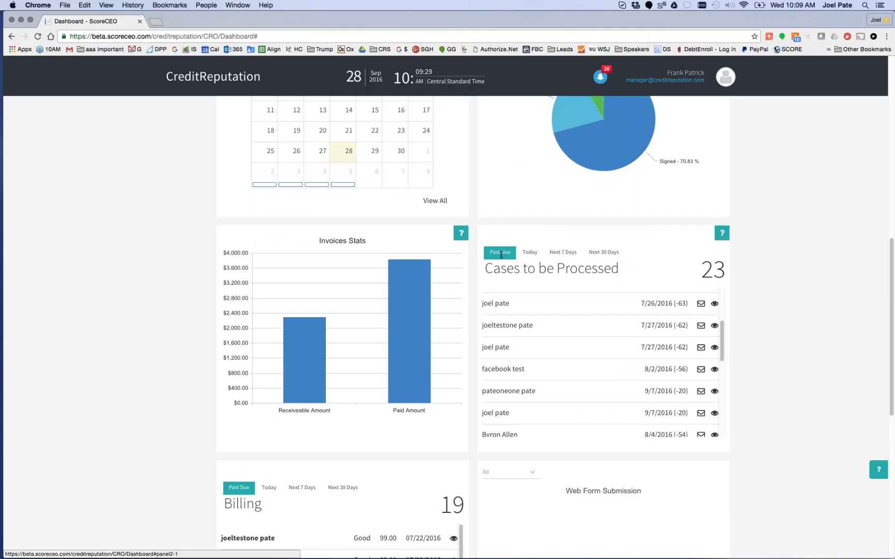
# Filter the cases list by due today, next 7 days and next 30 days, then return to past due.
pyautogui.click(530, 253)
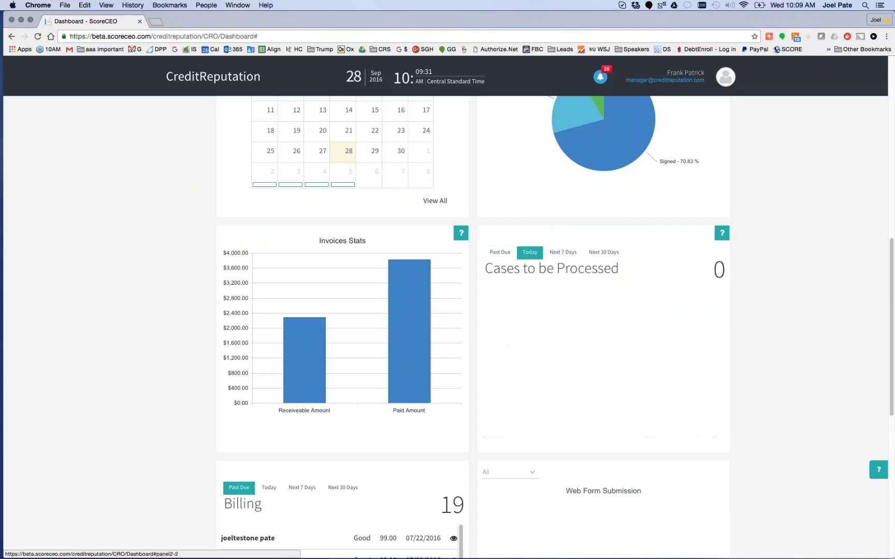
pyautogui.click(563, 253)
pyautogui.click(604, 252)
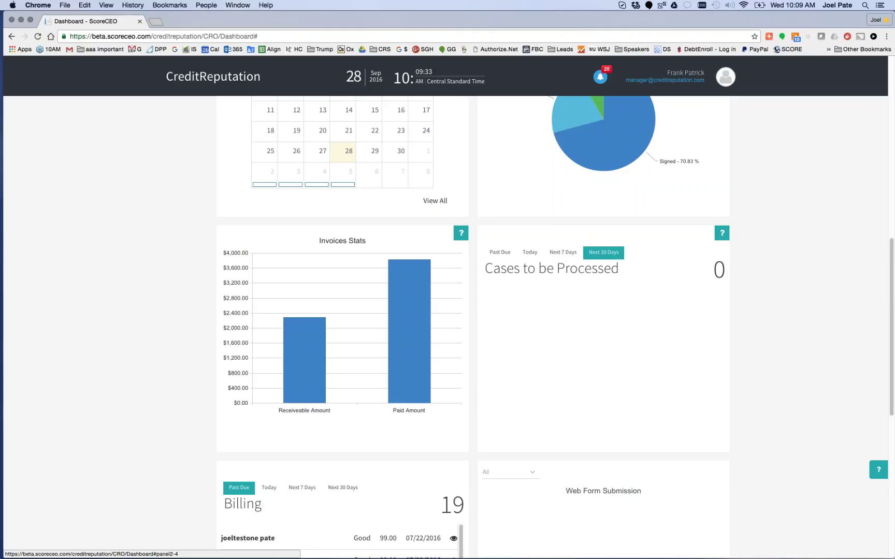
pyautogui.click(500, 252)
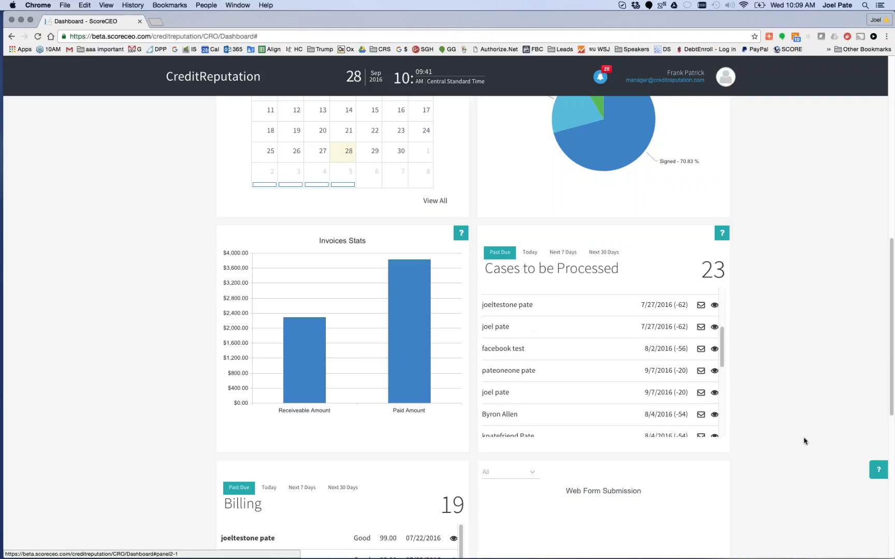
# Filter the billing list by due today, next 7 days and next 30 days, then return to past due.
pyautogui.scroll(-5, 804, 441)
pyautogui.scroll(-2, 804, 440)
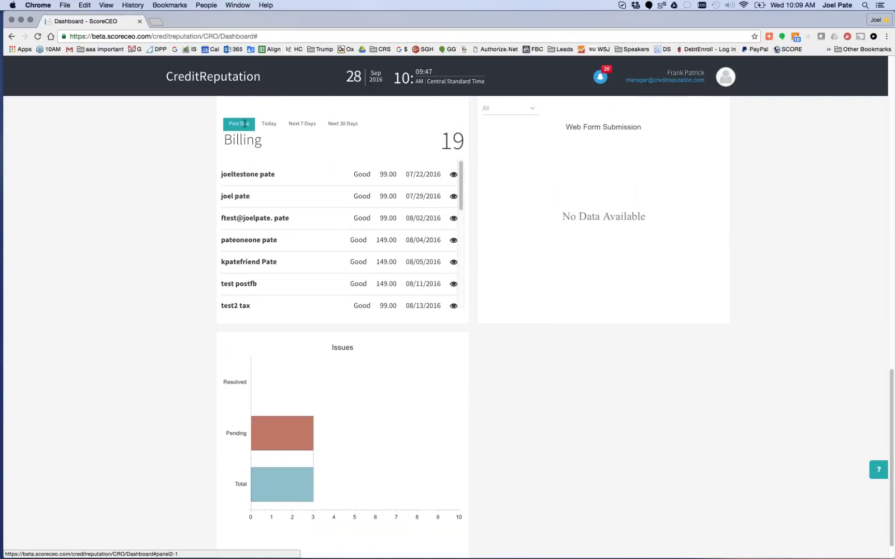
pyautogui.click(279, 126)
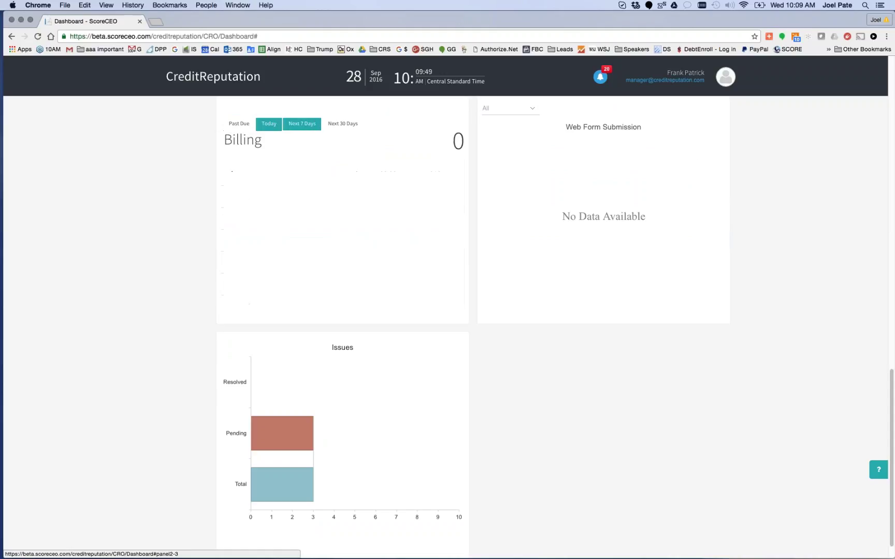
pyautogui.click(303, 124)
pyautogui.click(343, 124)
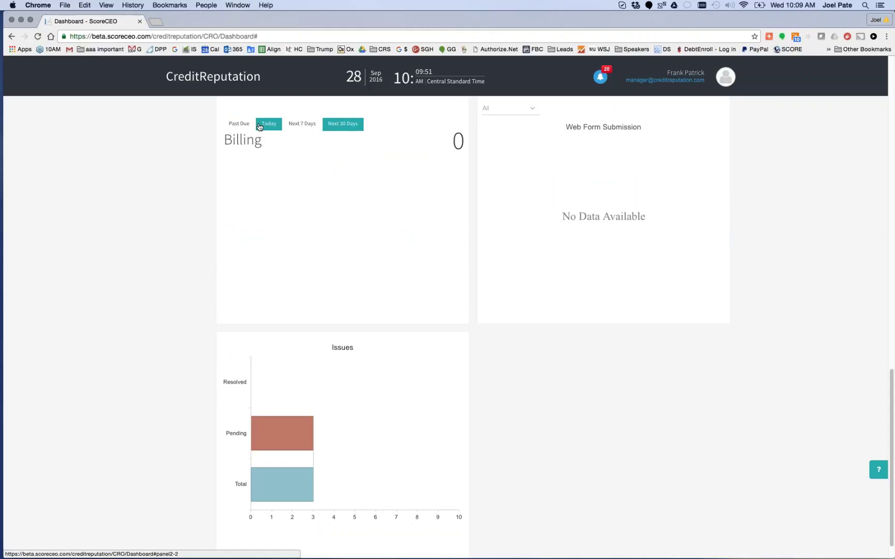
pyautogui.click(239, 123)
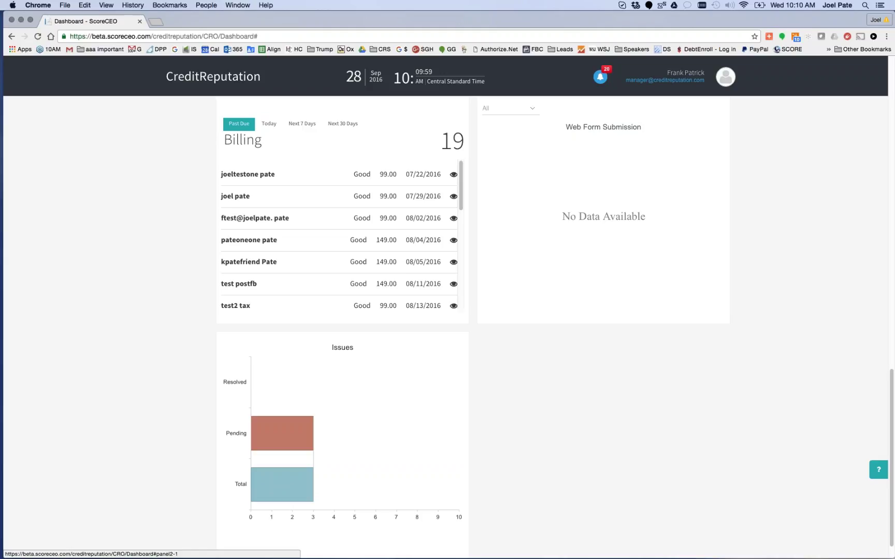
# Open Leads/Consumers, go back to the Dashboard, then reopen the Leads (All) list.
pyautogui.scroll(-1, 469, 383)
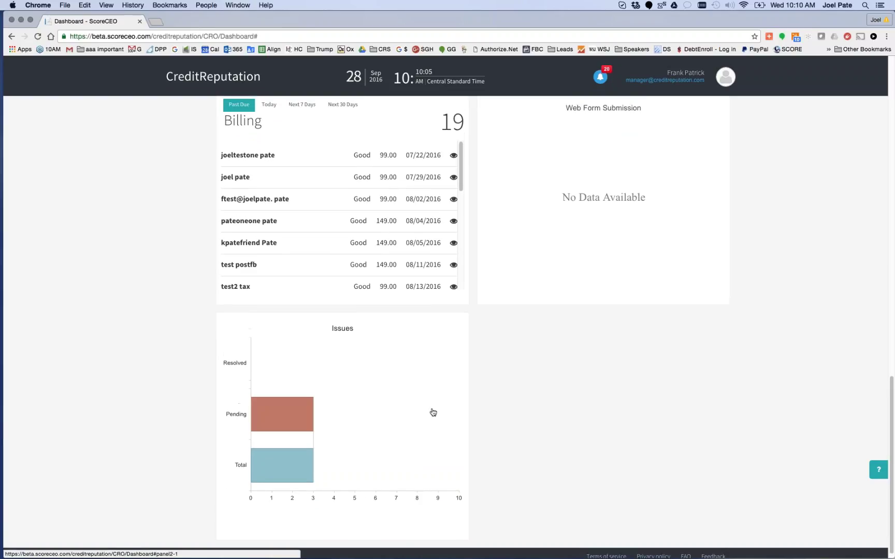
pyautogui.scroll(12, 433, 412)
pyautogui.scroll(5, 433, 413)
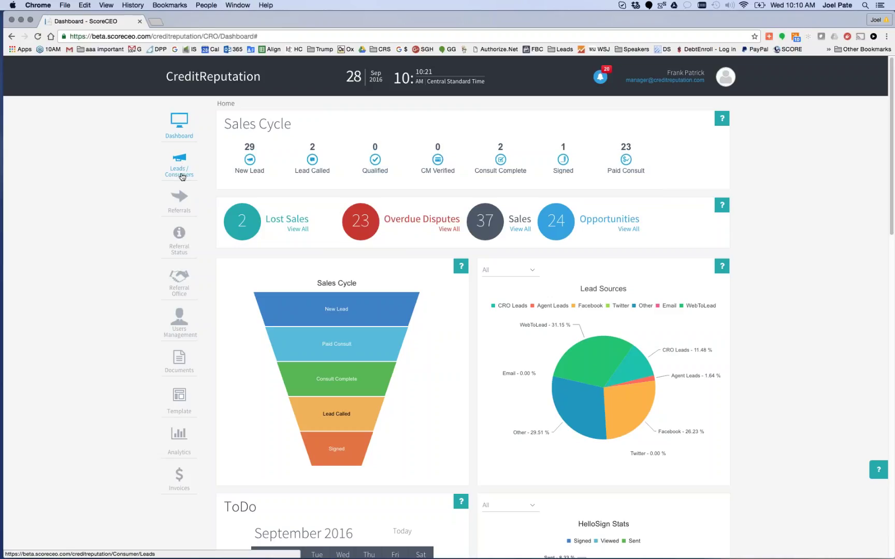
pyautogui.click(182, 177)
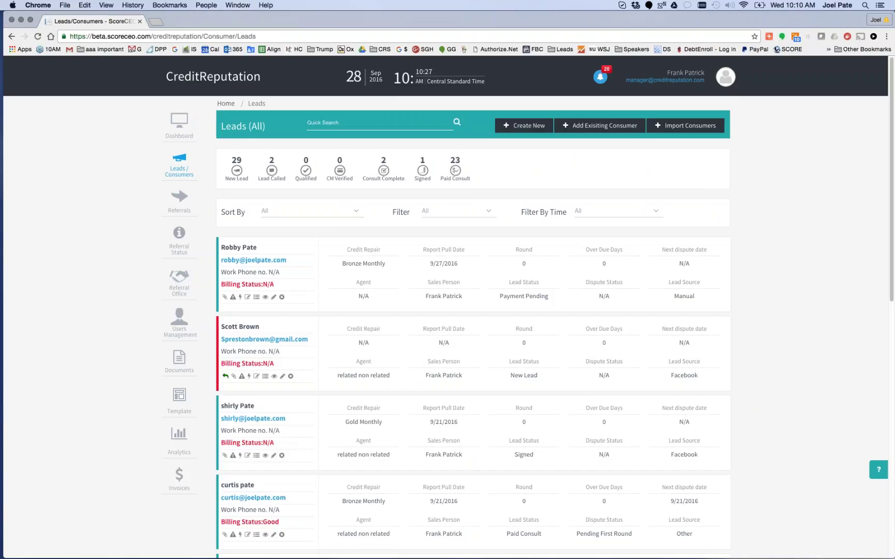
pyautogui.click(180, 124)
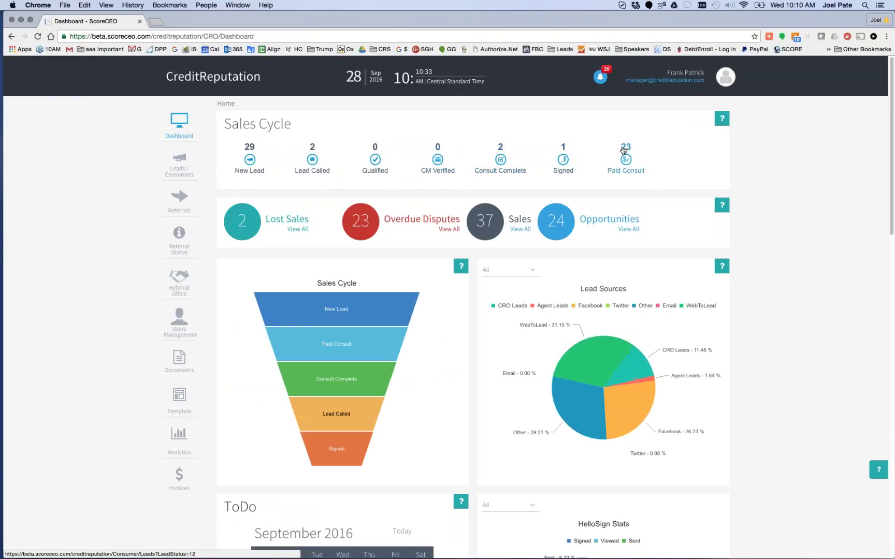
pyautogui.click(182, 173)
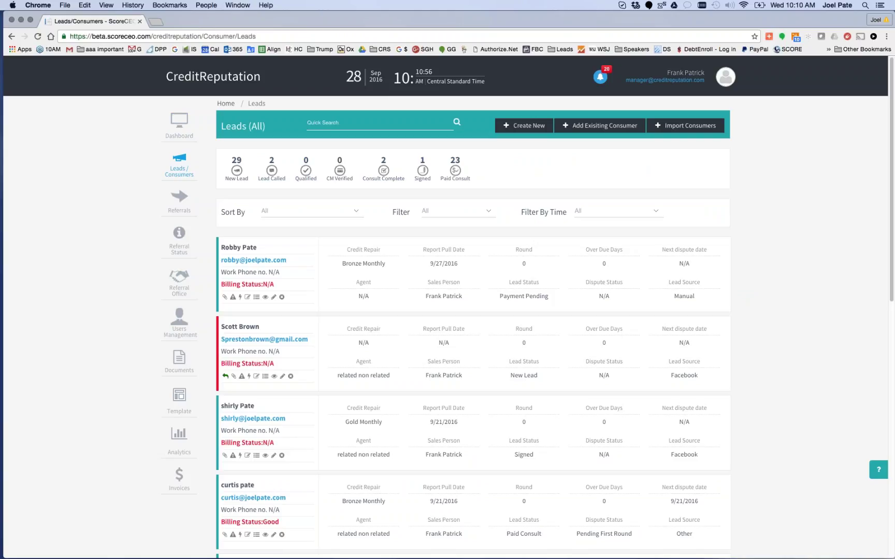
# Open the Referrals invites page and dismiss the account menu.
pyautogui.click(179, 200)
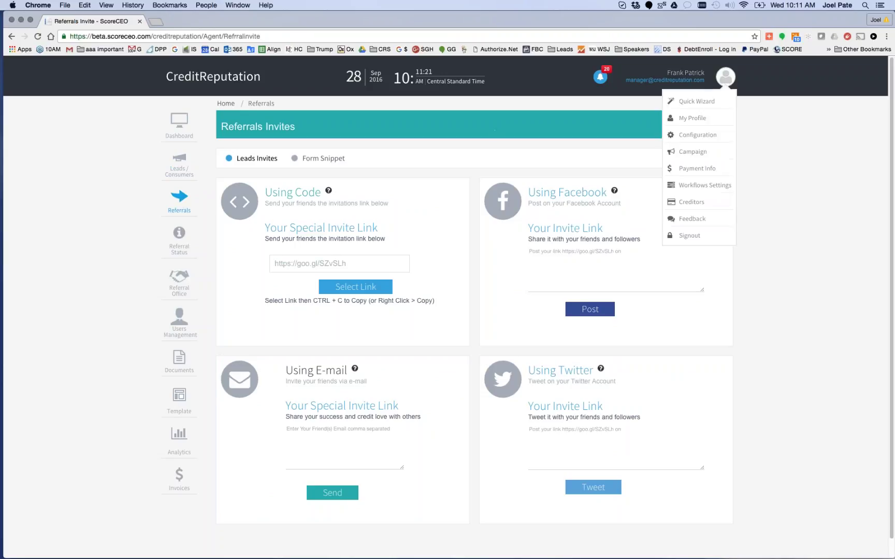
pyautogui.moveTo(728, 83)
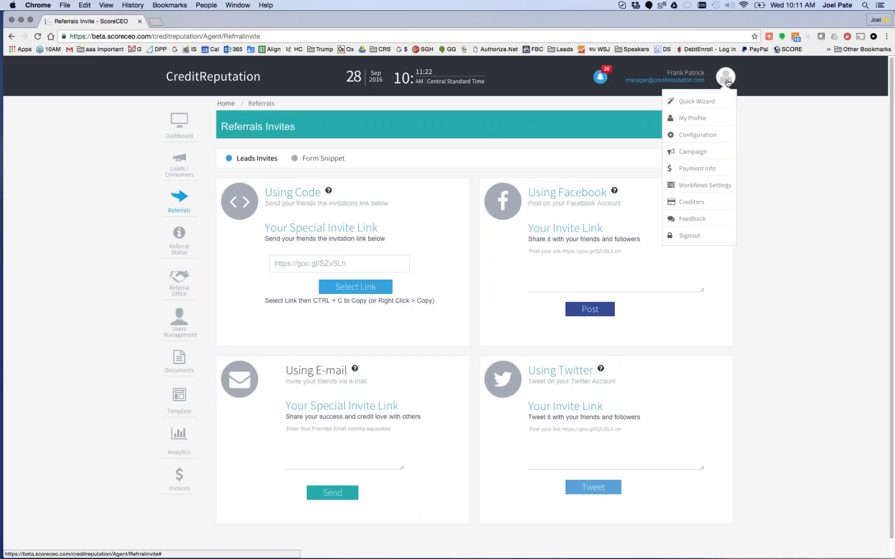
pyautogui.click(694, 151)
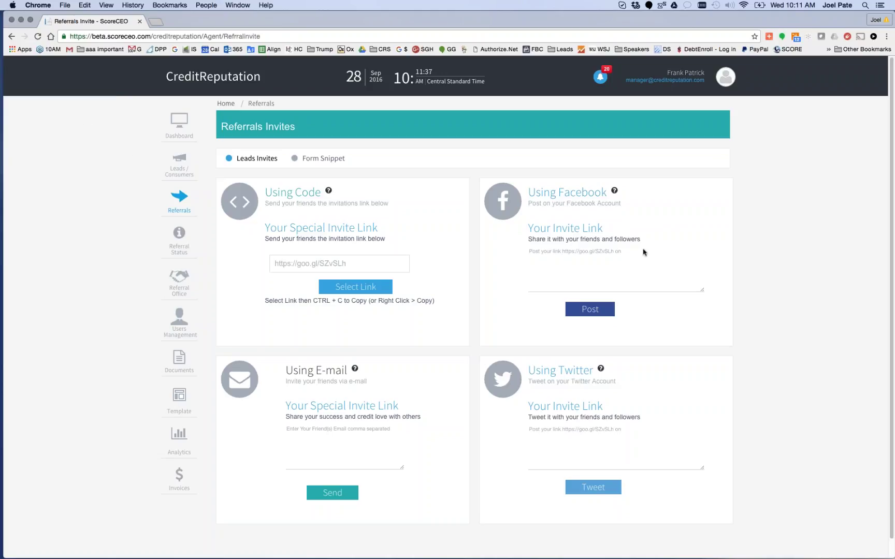
# Try posting the invite link to Facebook, leave without posting, then select the e-mail invite box.
pyautogui.click(585, 309)
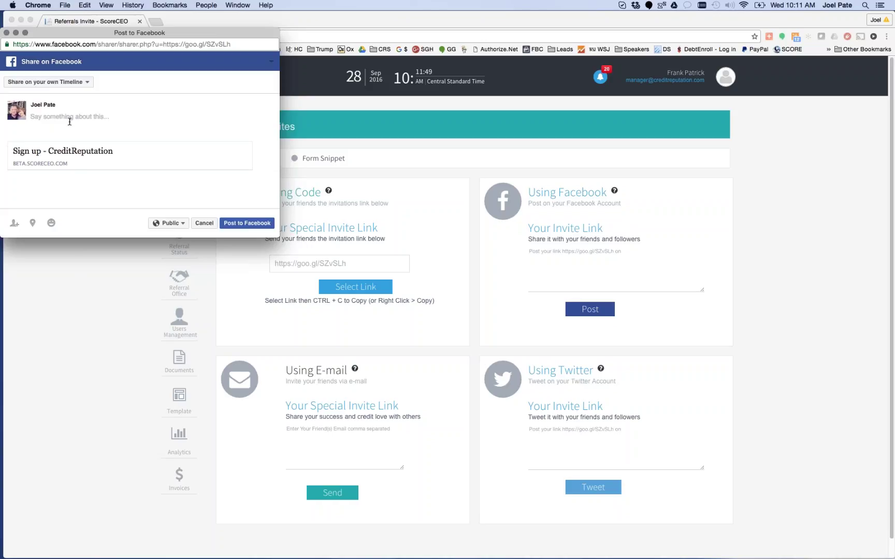
pyautogui.click(7, 32)
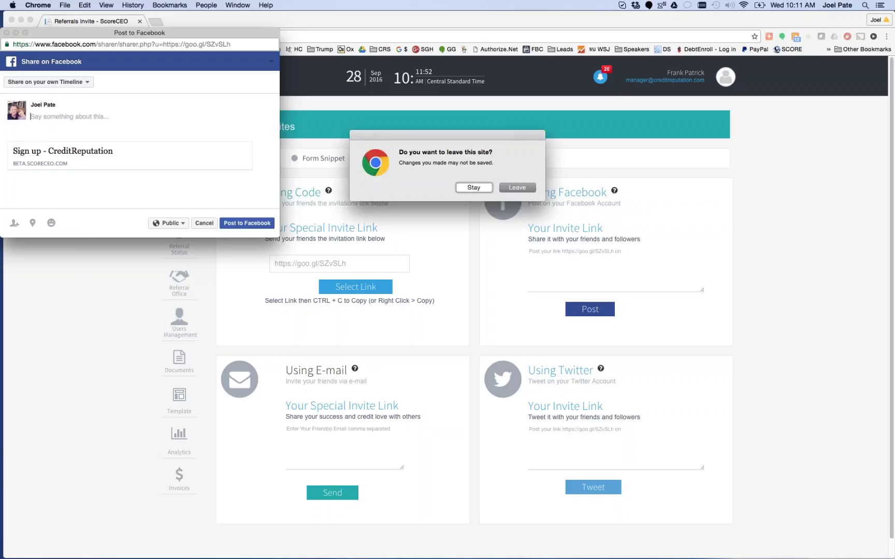
pyautogui.click(517, 187)
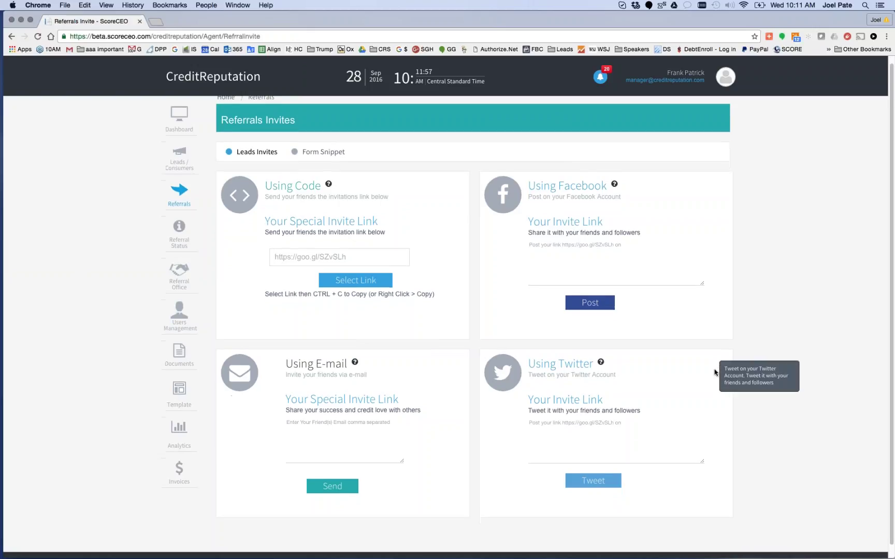
pyautogui.scroll(-1, 715, 371)
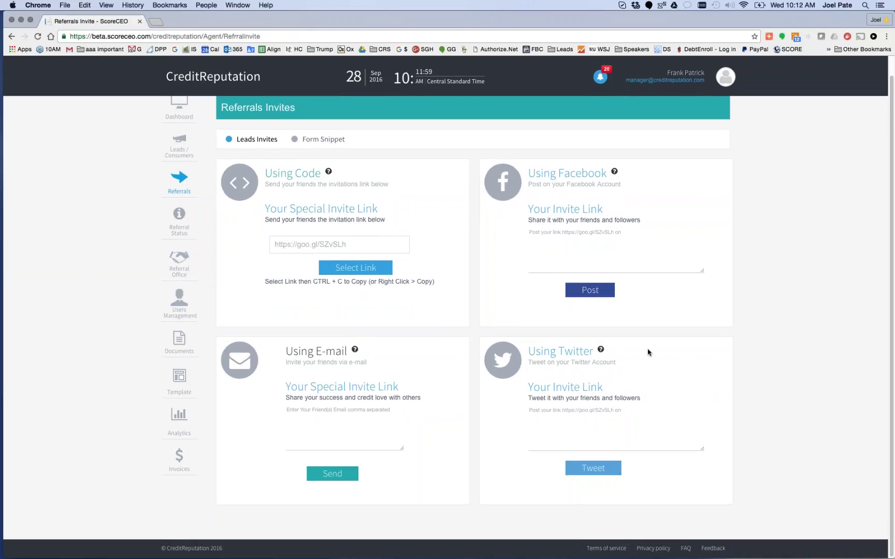
pyautogui.click(294, 409)
# Show the Form Snippet list of 7 WebToLead forms, then open a blank Chrome tab.
pyautogui.click(314, 142)
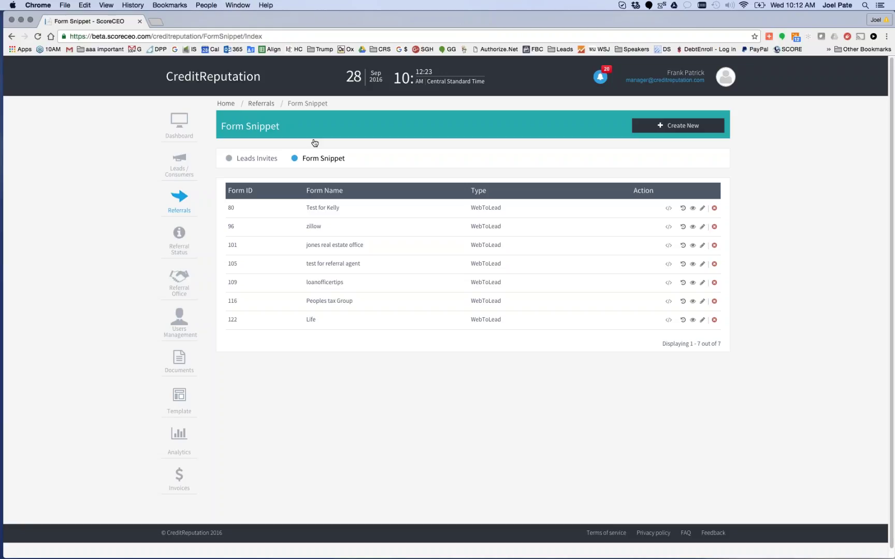
pyautogui.click(156, 24)
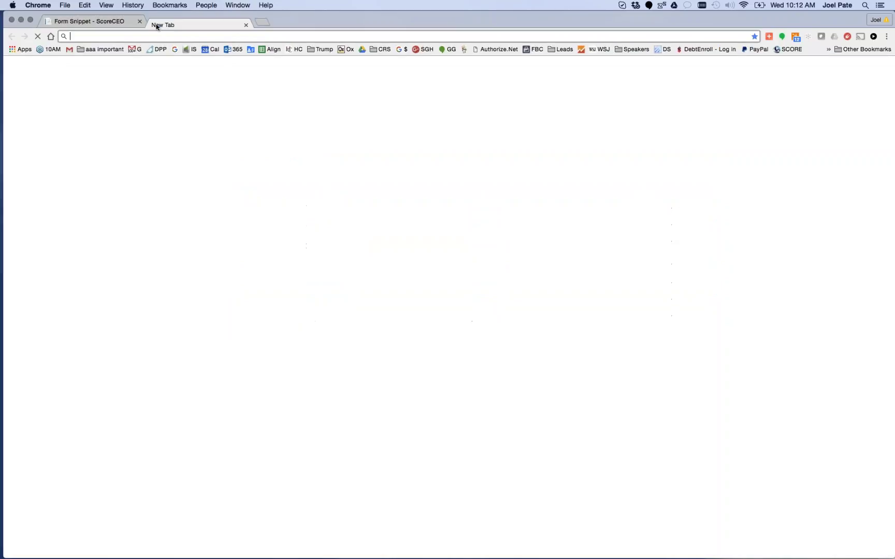
# Load the student loan consultation page from 'thes' in the new tab, then return to Form Snippet.
pyautogui.write('thestudentloanrecoveryplan.com')
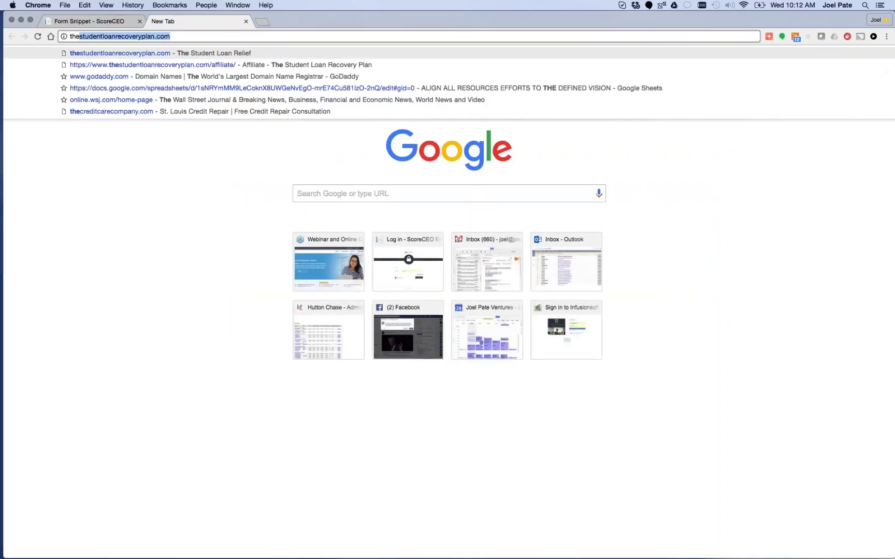
pyautogui.press('Return')
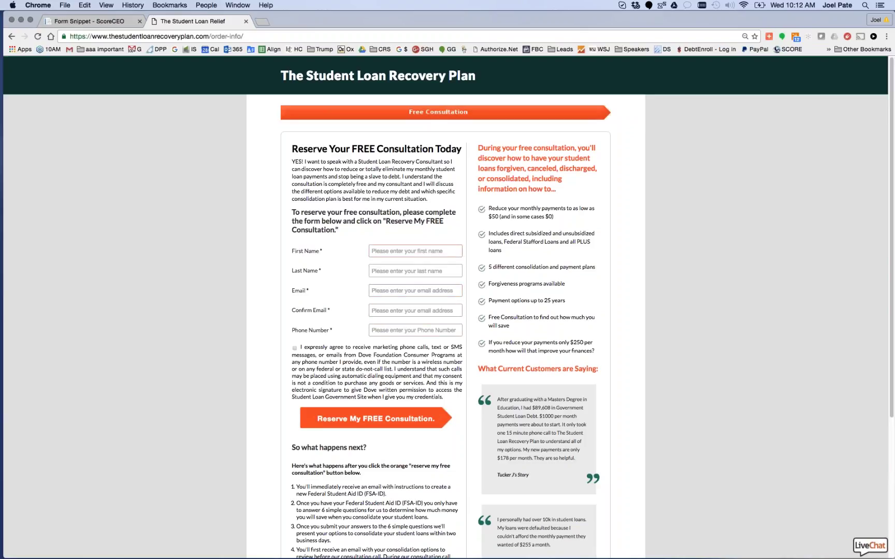
pyautogui.click(104, 21)
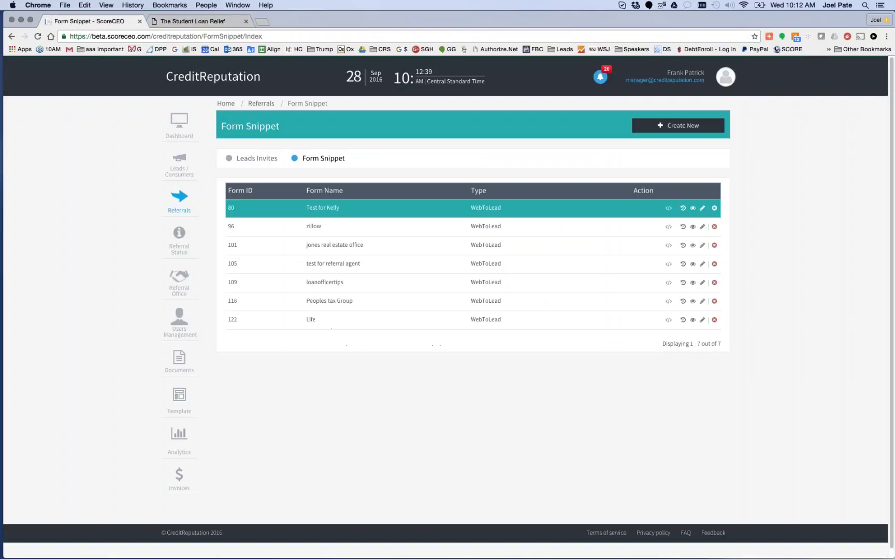
pyautogui.click(668, 209)
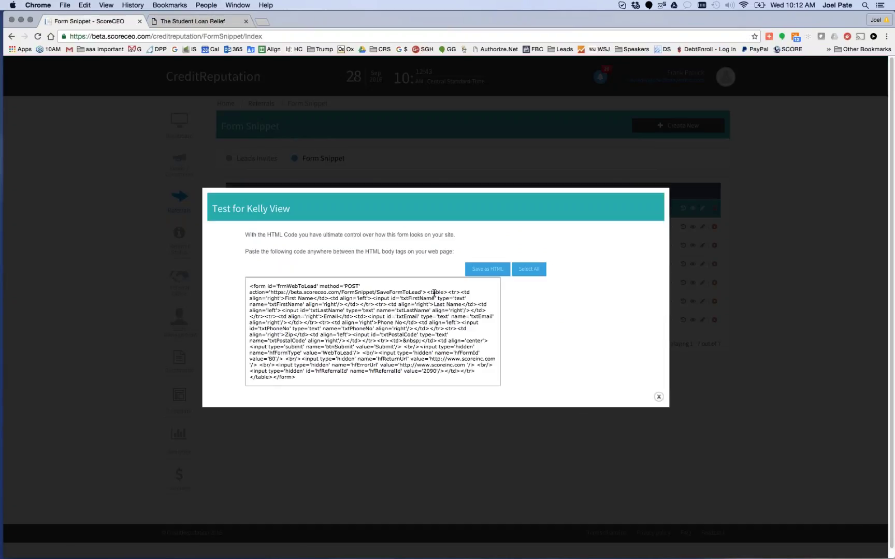
pyautogui.moveTo(295, 377); pyautogui.dragTo(244, 284)
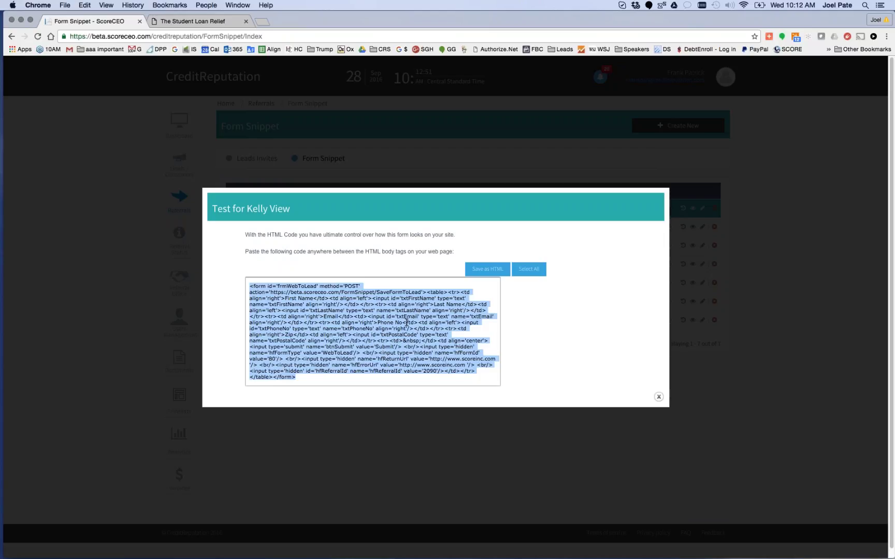
pyautogui.click(658, 397)
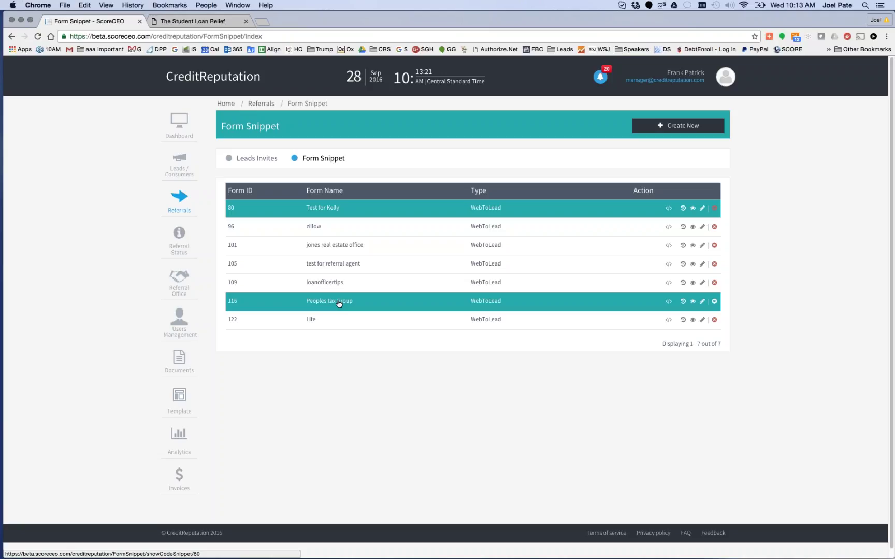
# Open Referral Status, showing 10 earned referral points and the referred contacts list.
pyautogui.click(725, 76)
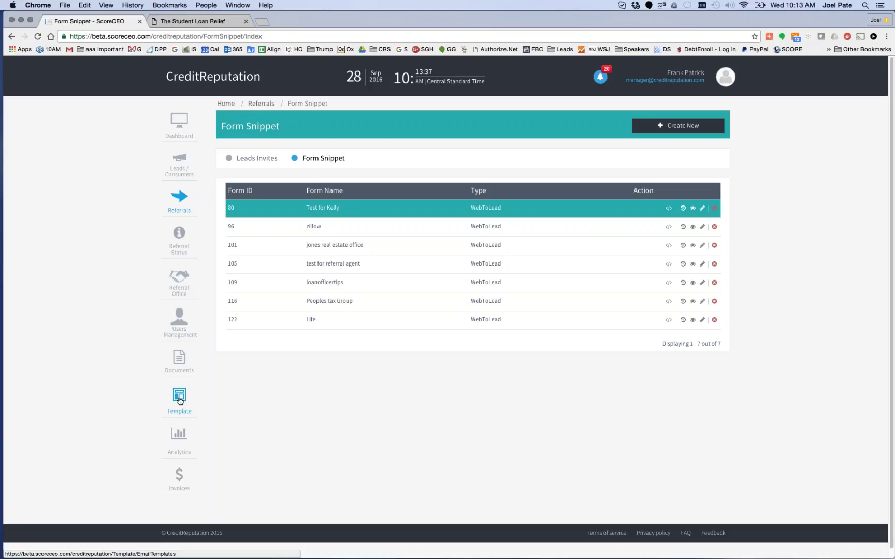
pyautogui.click(186, 245)
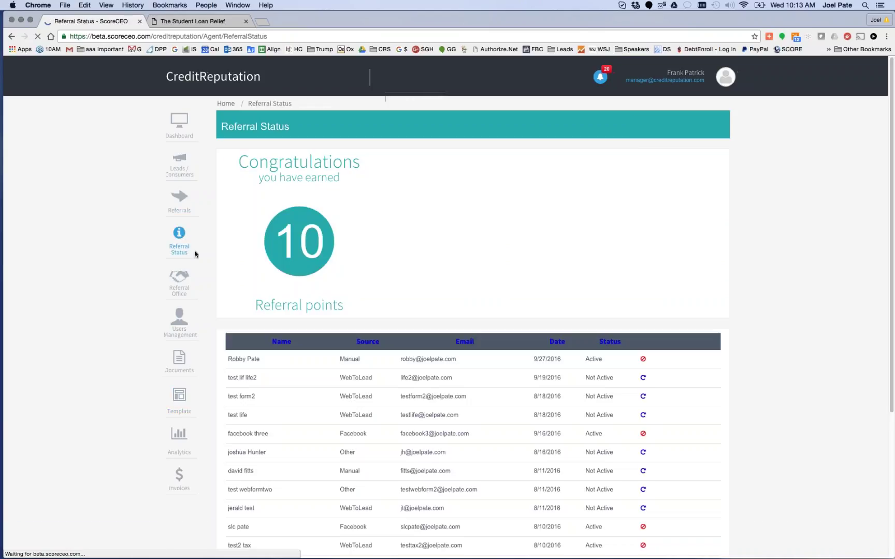
# Review the referral points and lead chart, then open Referral Offices listing Test Affiliate Program.
pyautogui.scroll(-5, 770, 352)
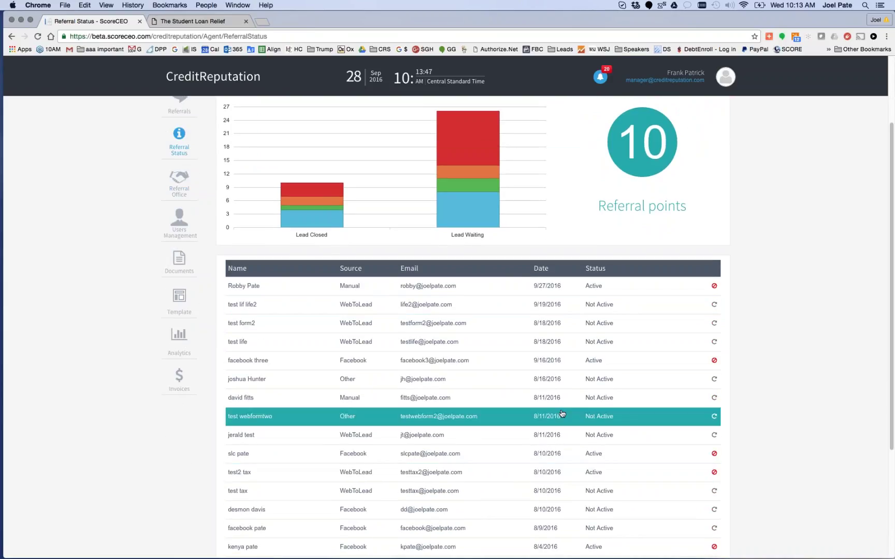
pyautogui.scroll(2, 562, 413)
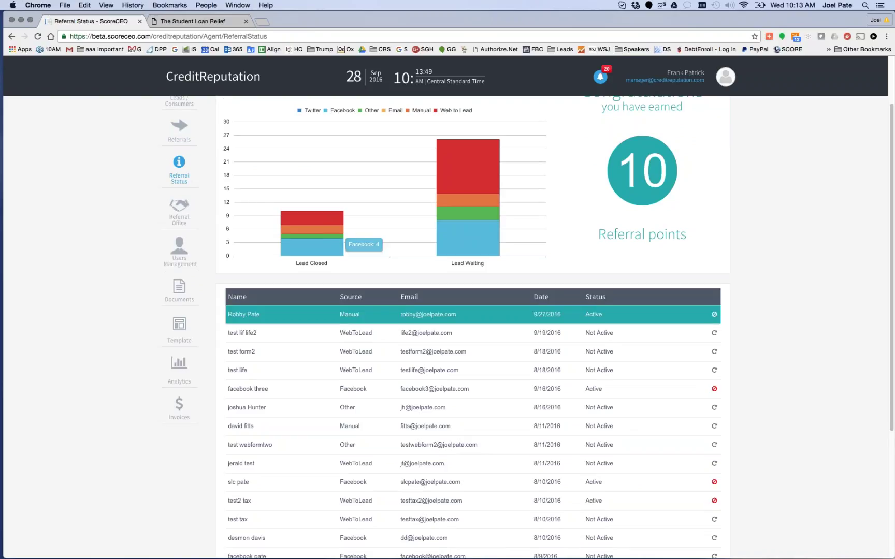
pyautogui.scroll(3, 712, 259)
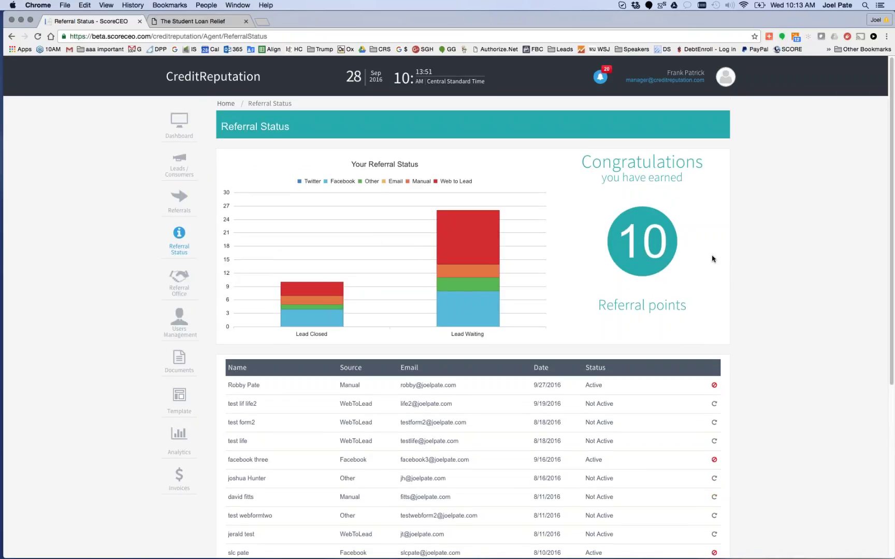
pyautogui.scroll(-3, 666, 327)
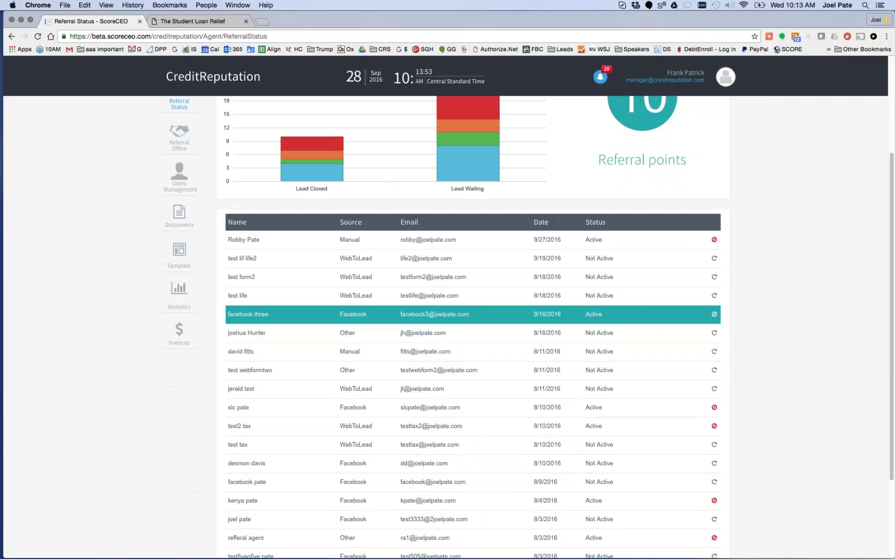
pyautogui.scroll(3, 466, 270)
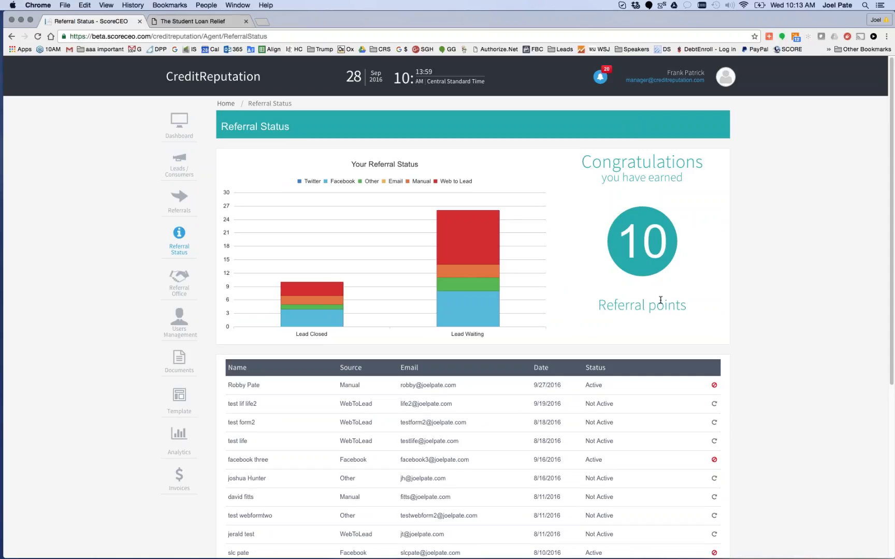
pyautogui.click(179, 281)
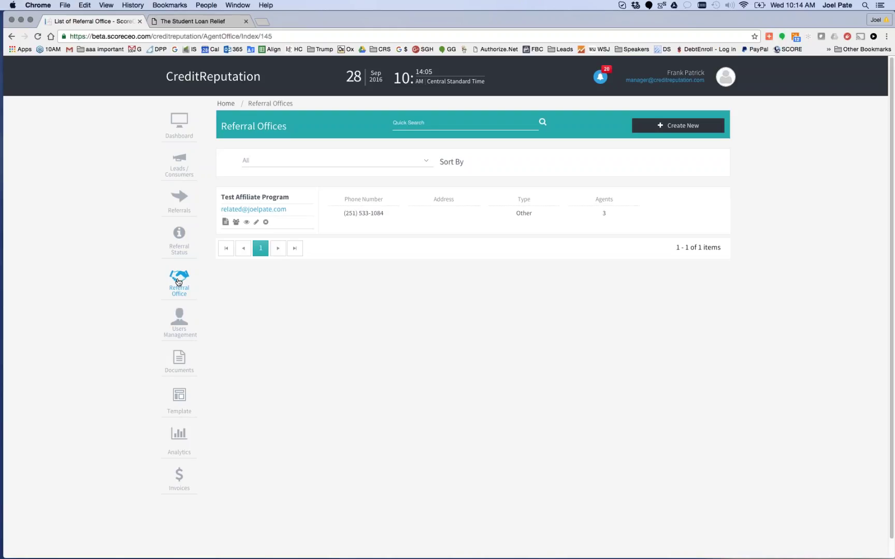
# Preview the new-office form, return to Referral Offices, and open Test Affiliate Program's details.
pyautogui.click(686, 127)
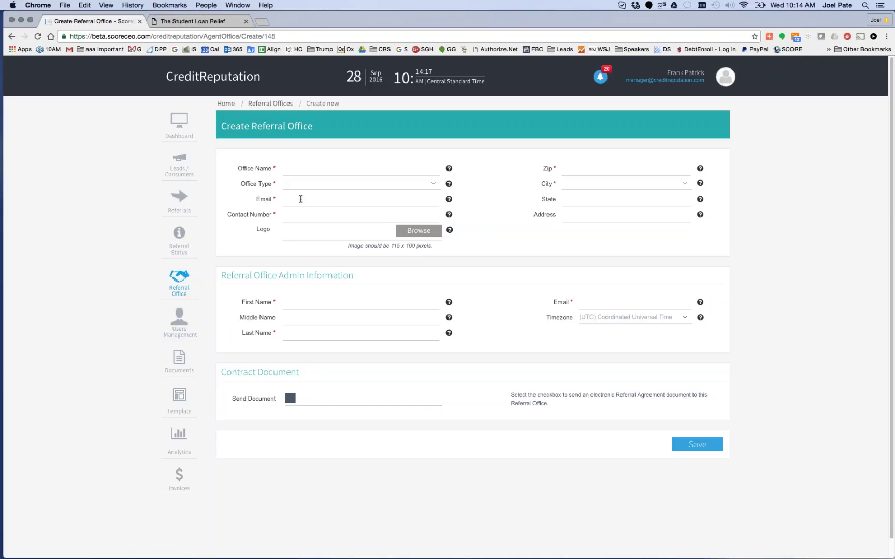
pyautogui.click(267, 105)
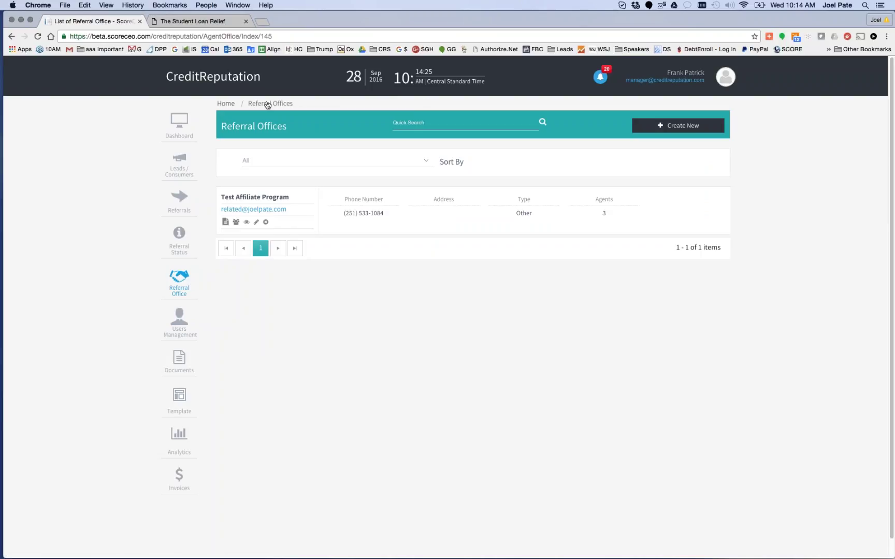
pyautogui.click(253, 199)
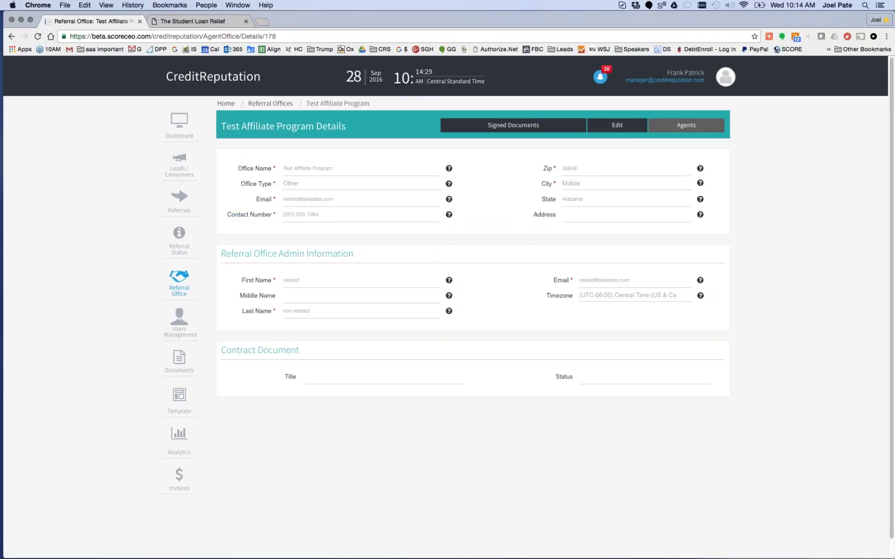
# View Test Affiliate Program's three agents and the new-agent form, then return to Referrals invites.
pyautogui.click(687, 128)
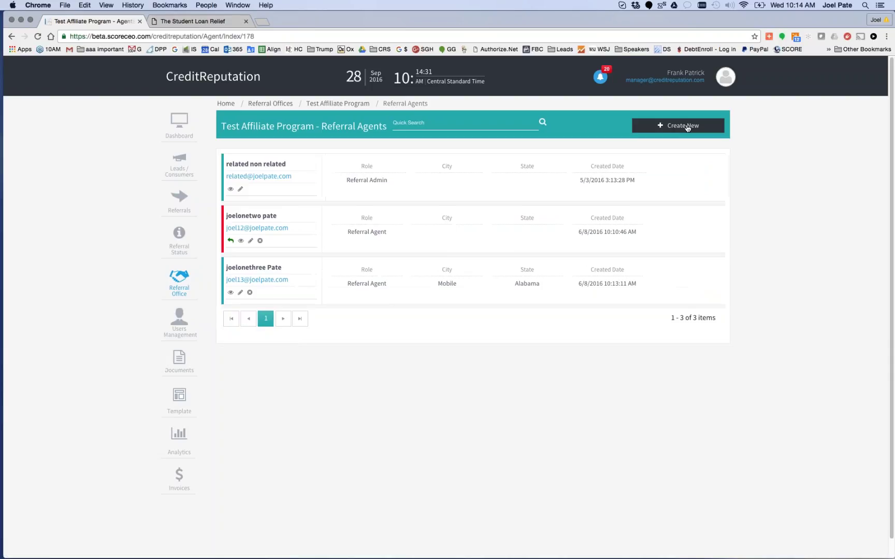
pyautogui.click(687, 128)
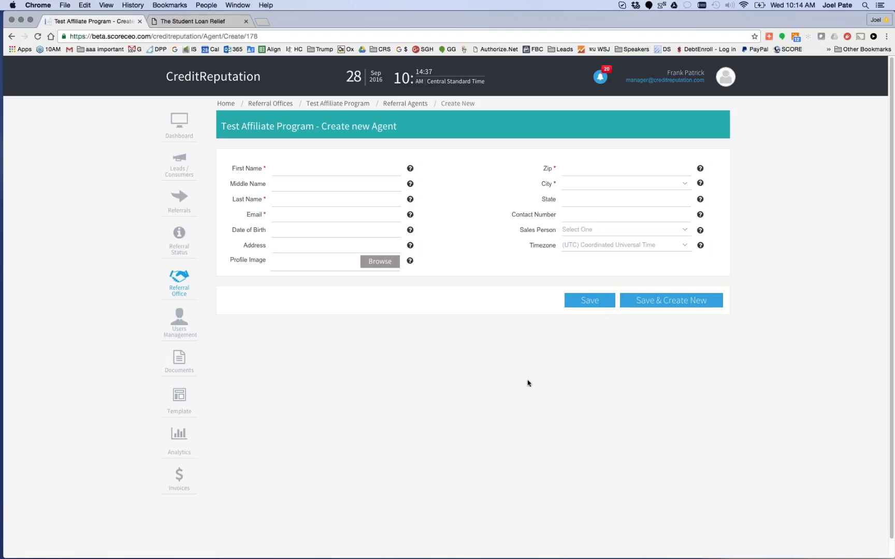
pyautogui.click(405, 104)
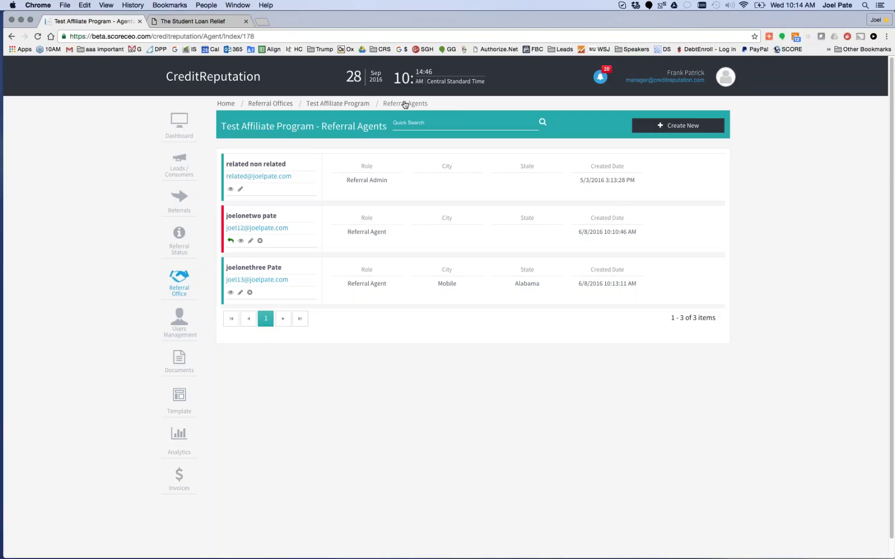
pyautogui.click(178, 199)
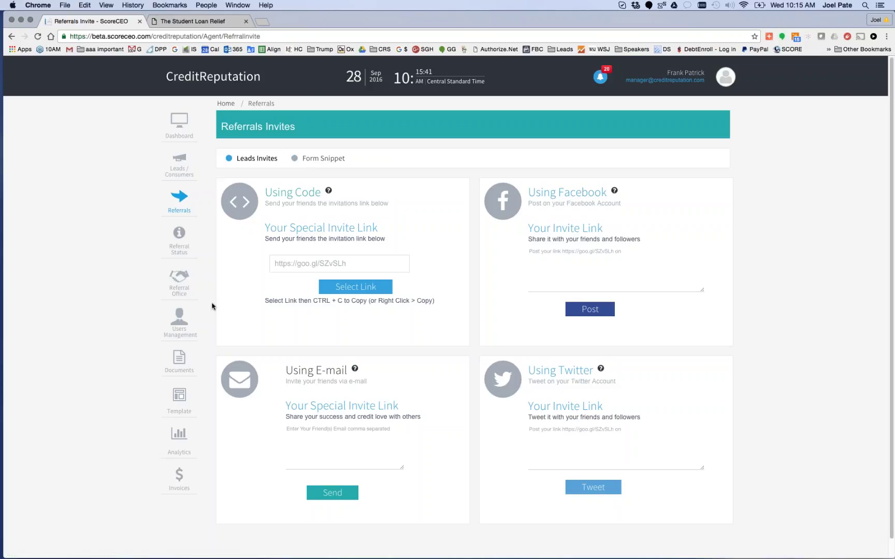
# In Users Management, delete the users created 5/4/2016 and 7/19/2016.
pyautogui.click(179, 335)
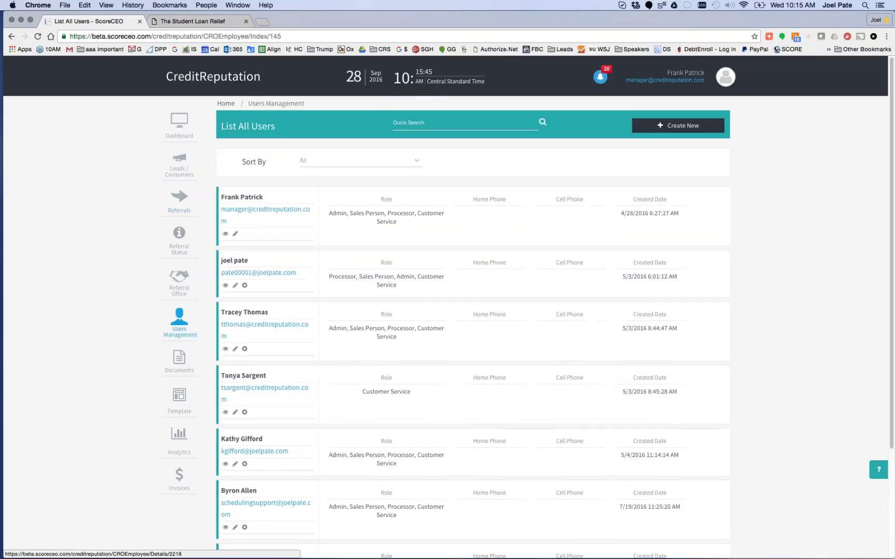
pyautogui.scroll(-2, 335, 429)
pyautogui.scroll(-3, 338, 432)
pyautogui.scroll(3, 337, 433)
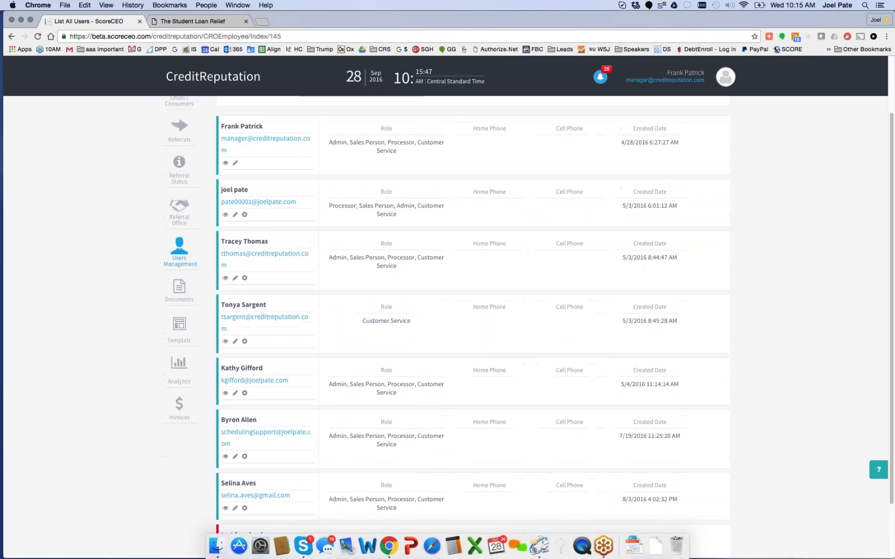
pyautogui.scroll(-3, 243, 346)
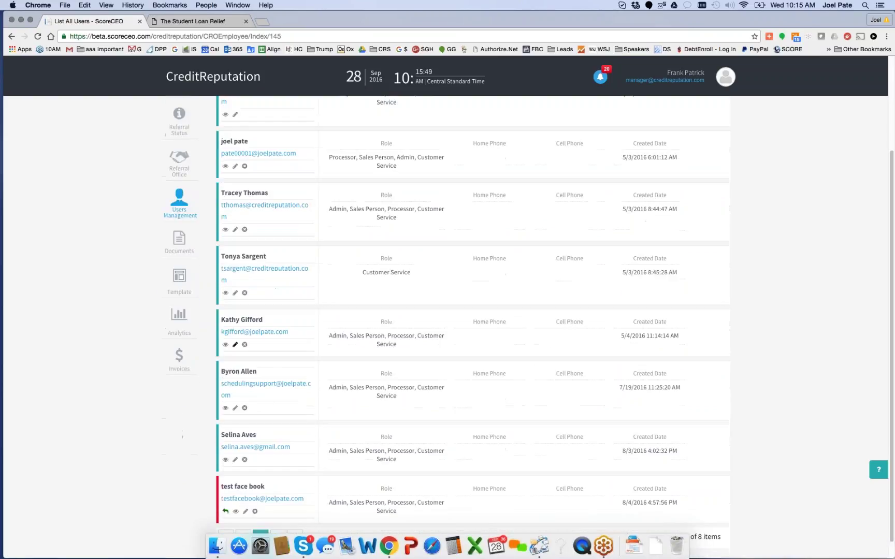
pyautogui.click(244, 345)
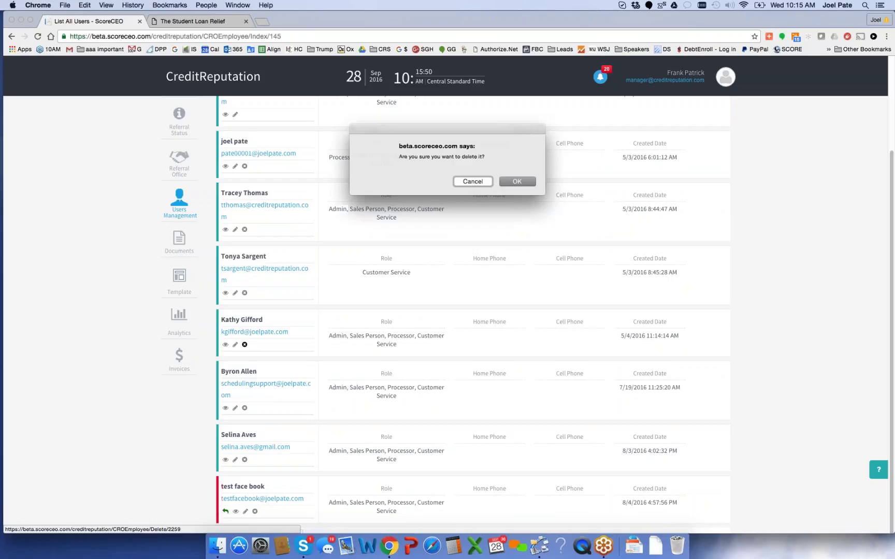
pyautogui.click(518, 182)
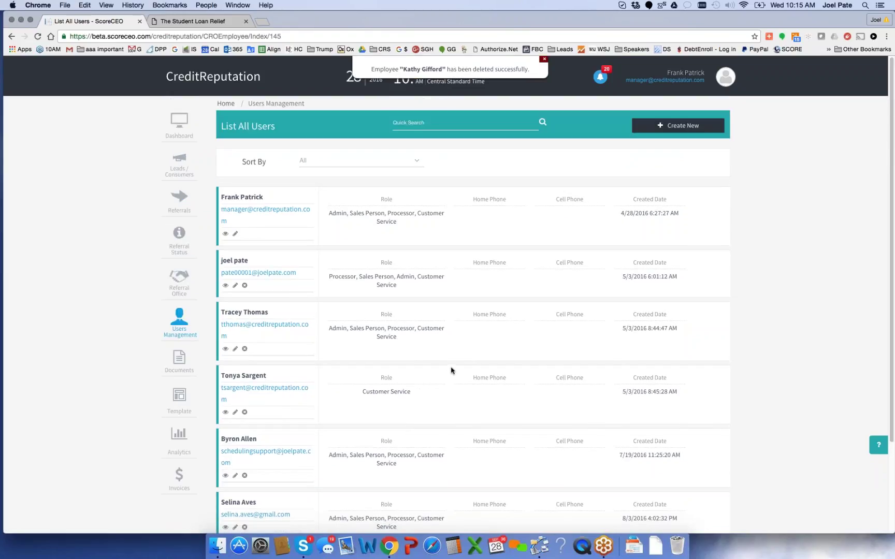
pyautogui.scroll(-3, 450, 371)
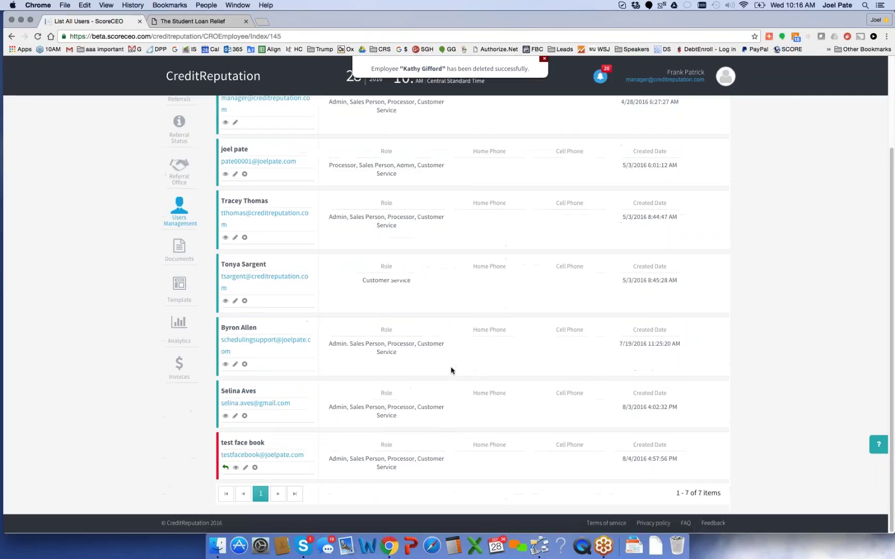
pyautogui.click(245, 365)
pyautogui.click(517, 183)
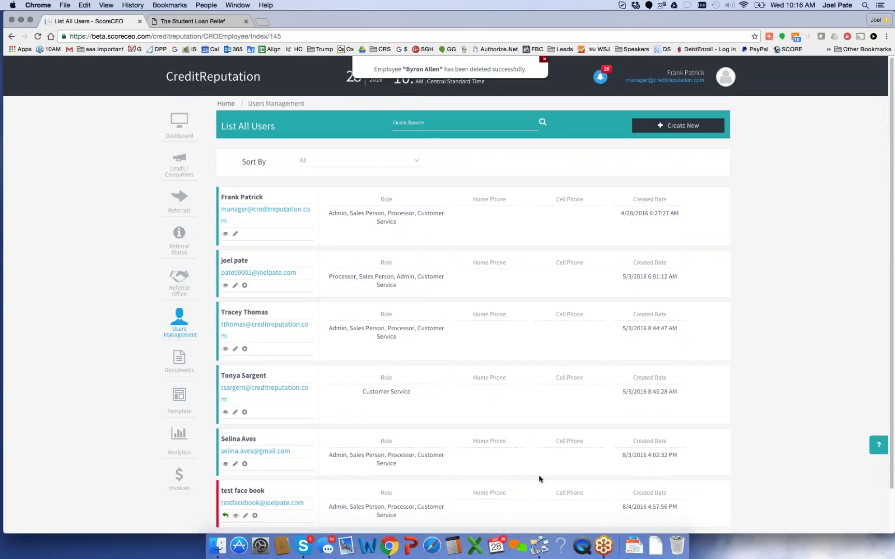
# Open a blank Create New User form.
pyautogui.scroll(-2, 539, 479)
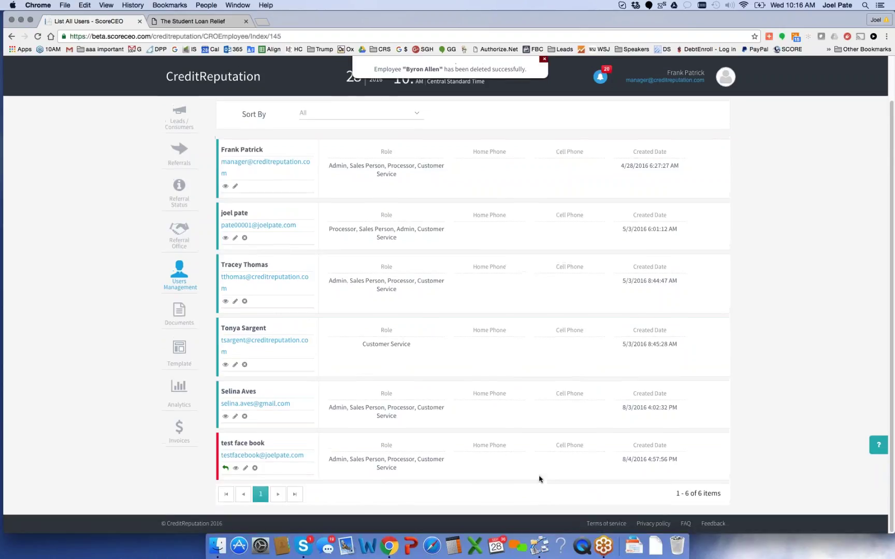
pyautogui.scroll(2, 539, 479)
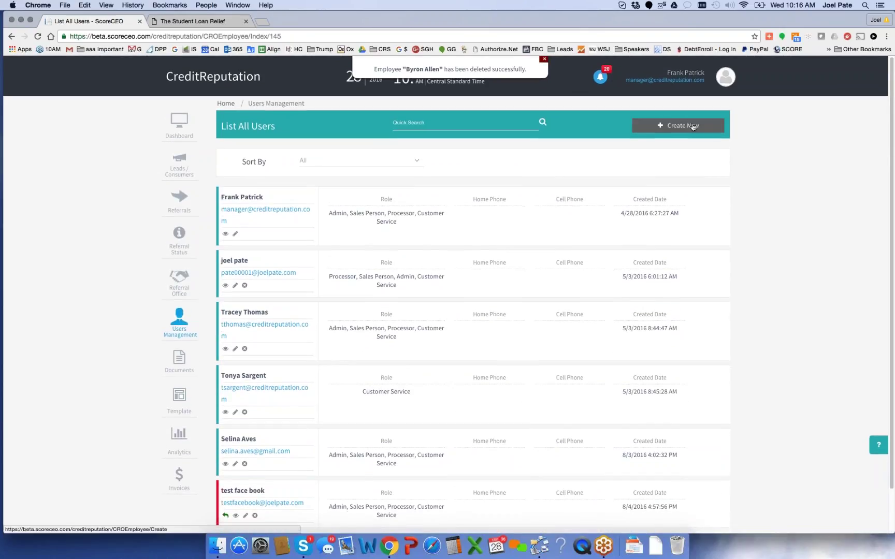
pyautogui.click(691, 126)
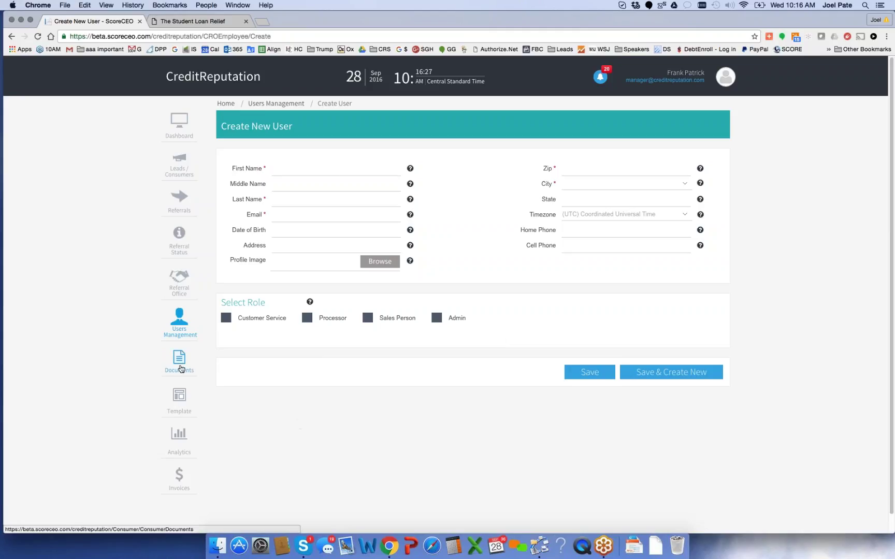
# Switch to the Documents page with its uploaded-documents list and Add Document form.
pyautogui.click(179, 365)
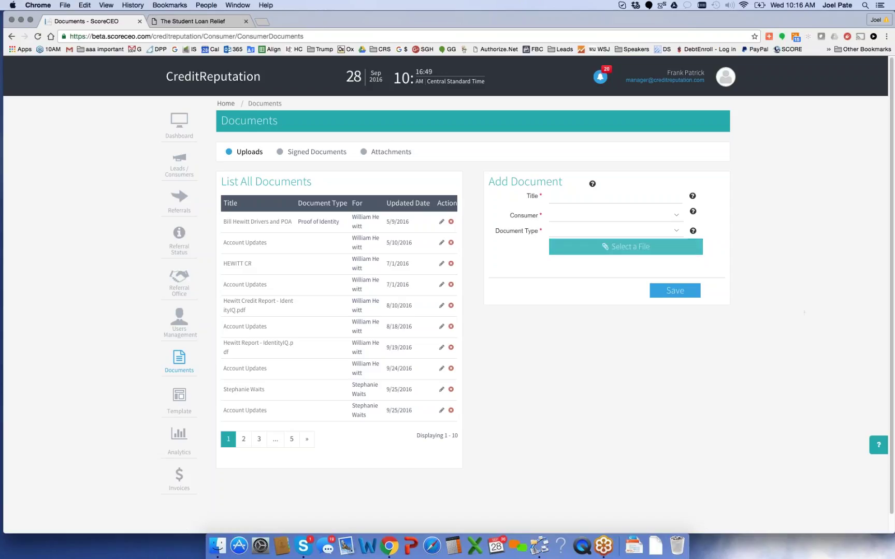
# Choose the consumer and enter a POI title for the new document.
pyautogui.click(564, 198)
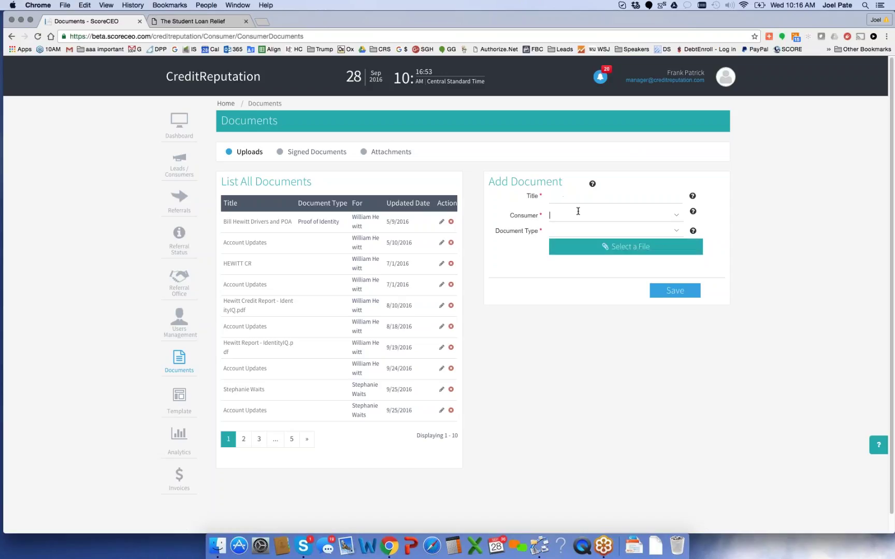
pyautogui.click(676, 215)
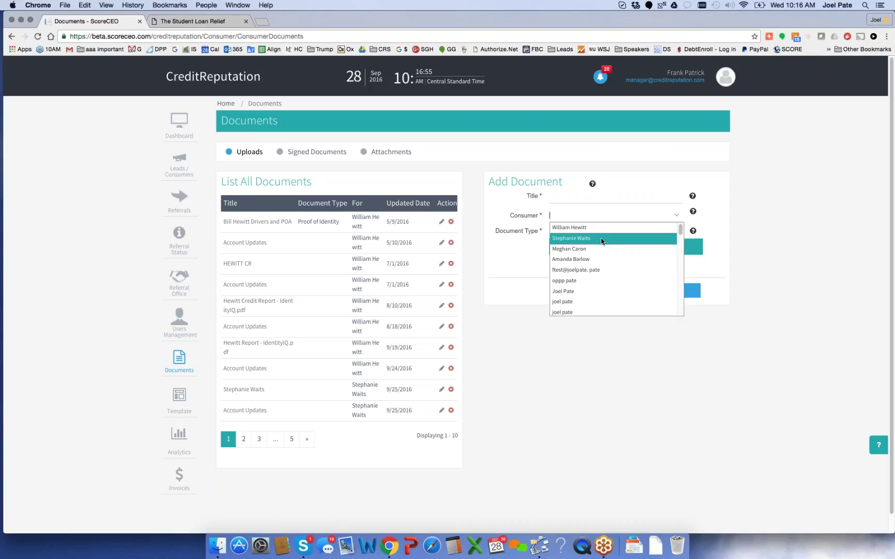
pyautogui.click(588, 282)
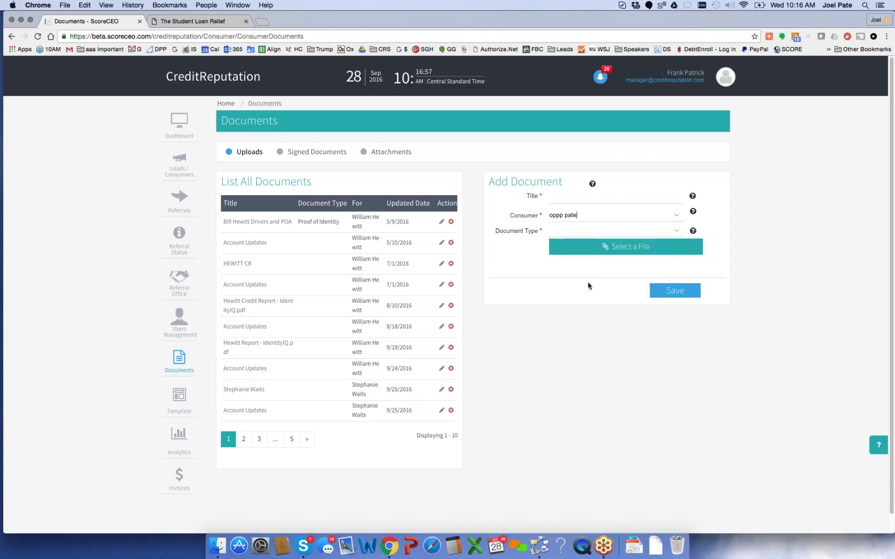
pyautogui.click(566, 197)
pyautogui.write('Joel')
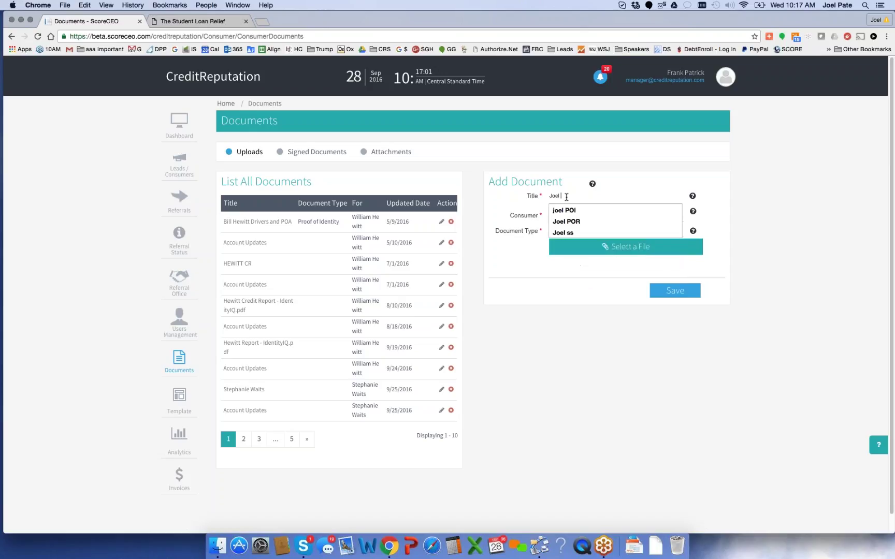
pyautogui.write(' (POI')
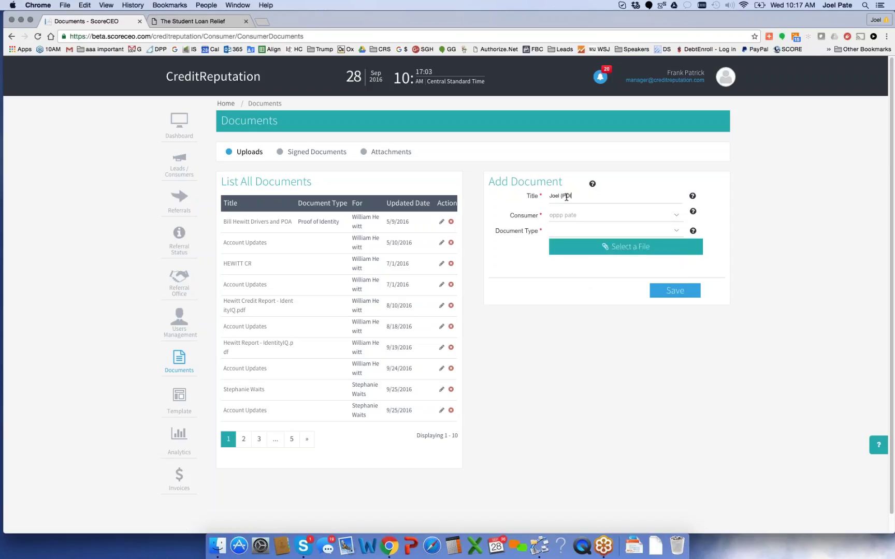
pyautogui.press('BackSpace')
pyautogui.press('BackSpace')
pyautogui.press('BackSpace')
pyautogui.press('BackSpace')
pyautogui.write('POI')
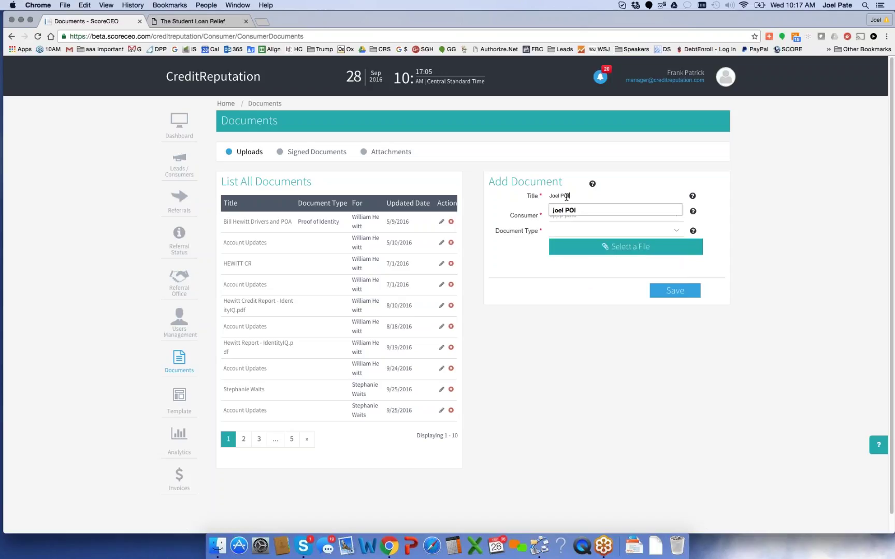
# Set the document type to Proof of Identity and attach the Drivers license file.
pyautogui.click(676, 234)
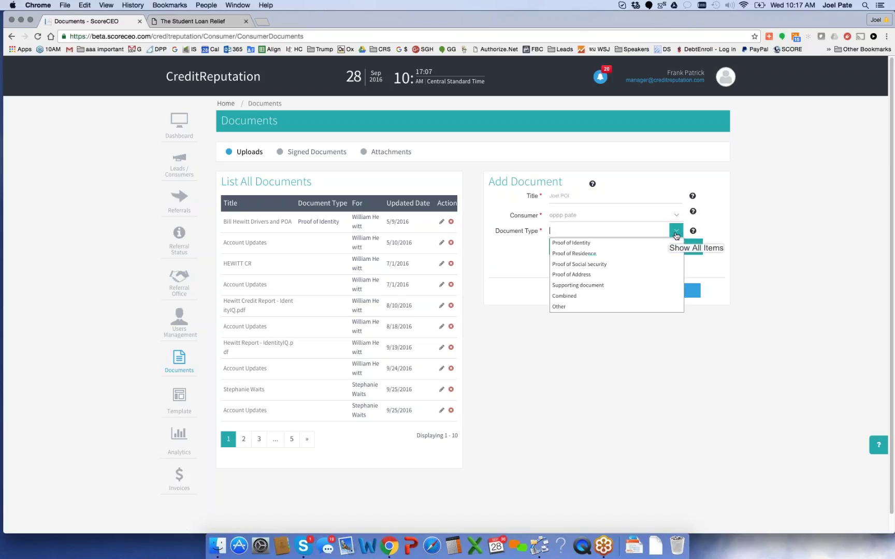
pyautogui.click(616, 246)
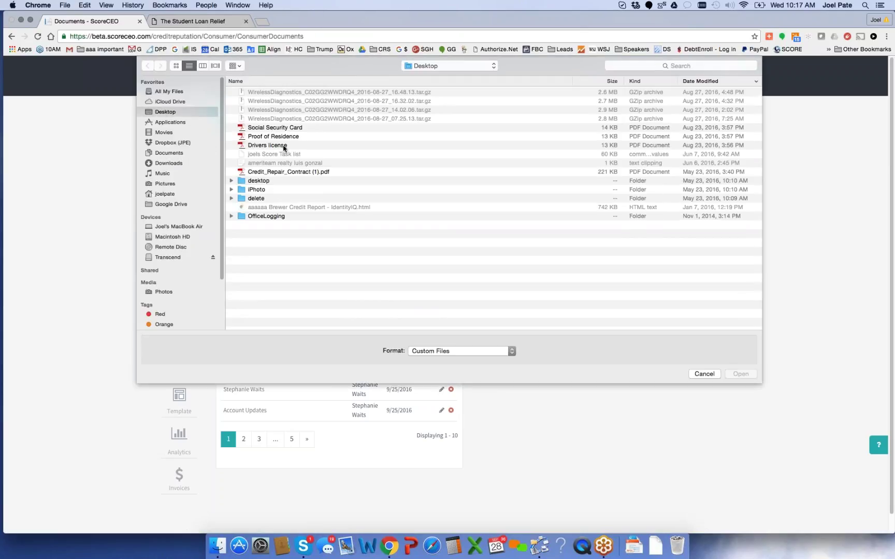
pyautogui.click(284, 147)
pyautogui.click(741, 374)
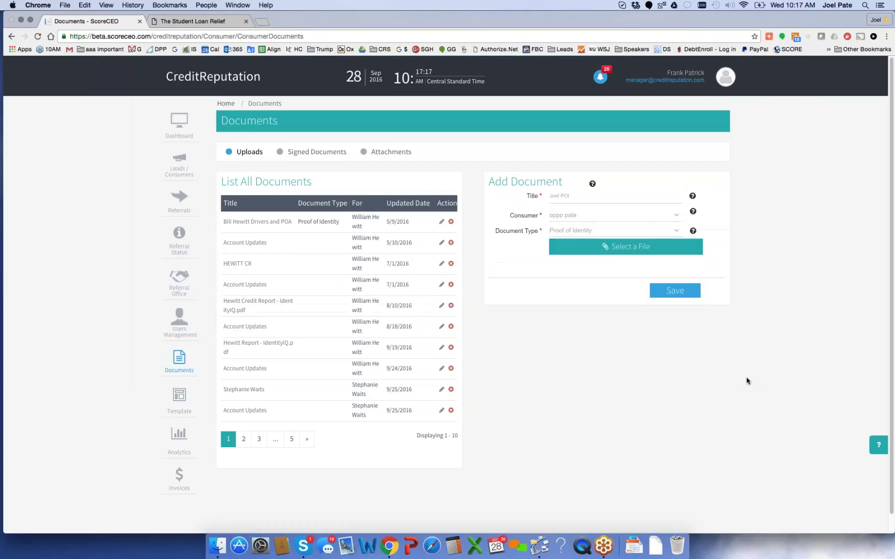
# Save the identity document, then start a Proof of Residence document for another consumer with a 'por' title.
pyautogui.click(668, 292)
pyautogui.click(676, 215)
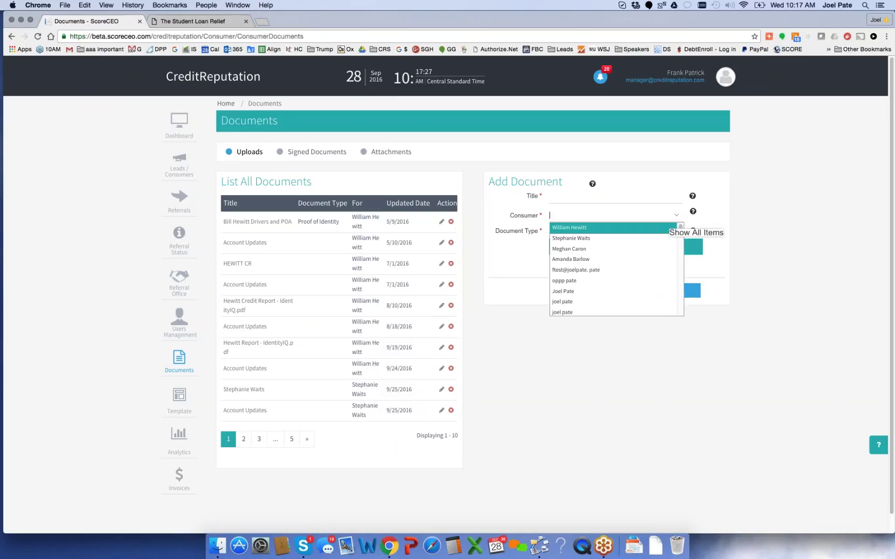
pyautogui.click(613, 305)
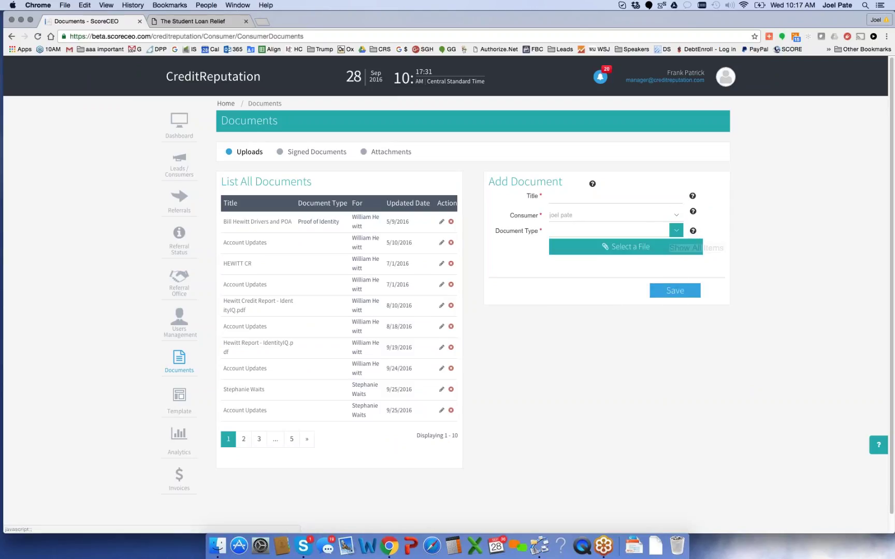
pyautogui.click(676, 231)
pyautogui.click(657, 254)
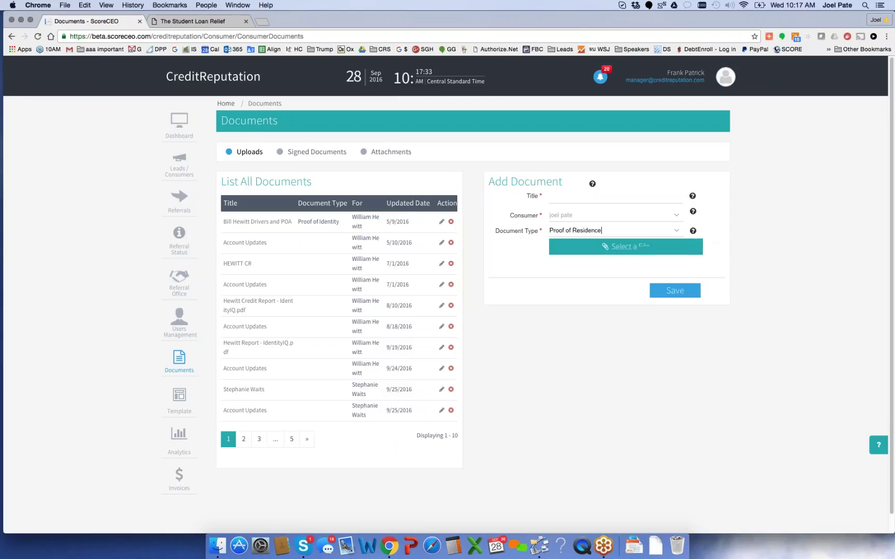
pyautogui.click(579, 197)
pyautogui.write('por joel')
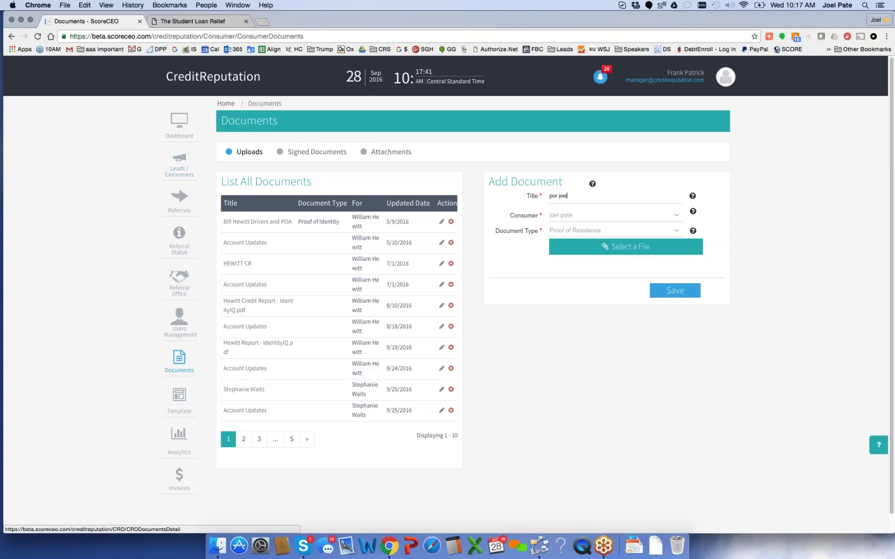
# Attach the Proof of Residence file and save the document.
pyautogui.click(595, 248)
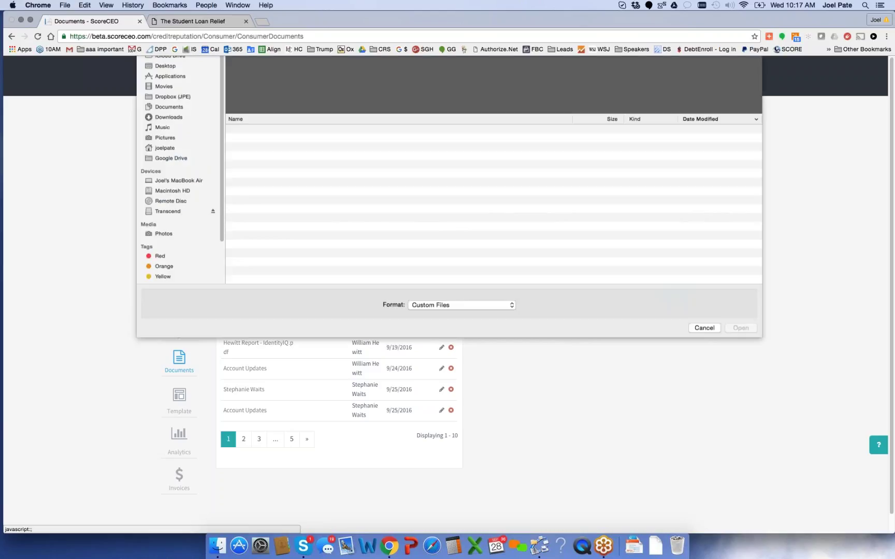
pyautogui.click(282, 136)
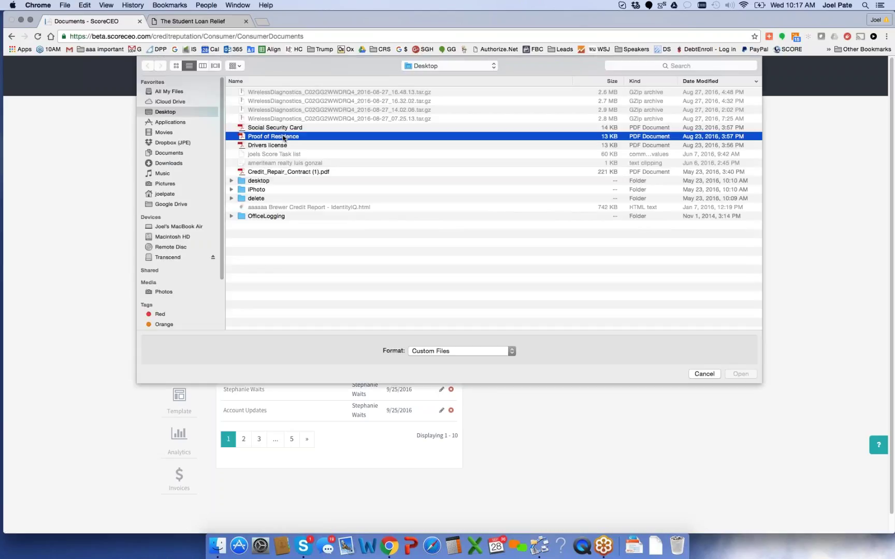
pyautogui.click(750, 374)
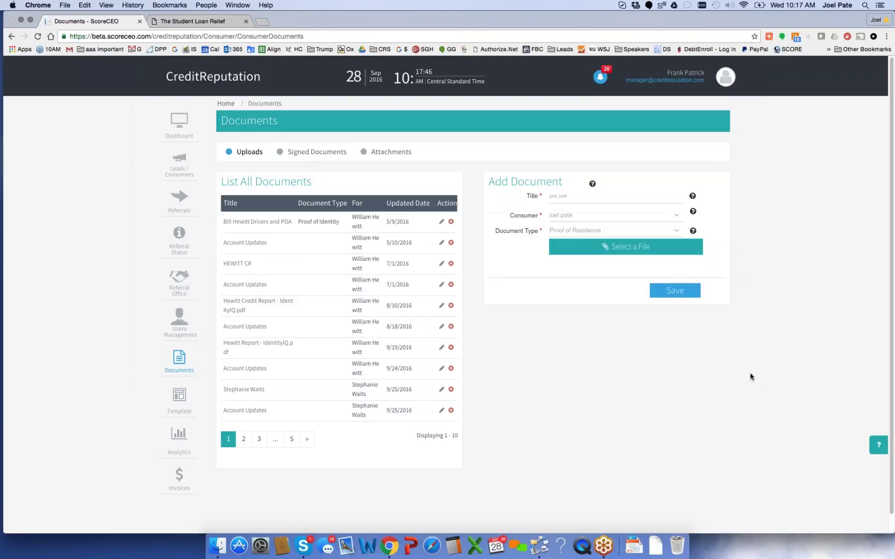
pyautogui.click(677, 292)
# Quick-search the Leads/Consumers list for the consumer and open their details page.
pyautogui.click(177, 165)
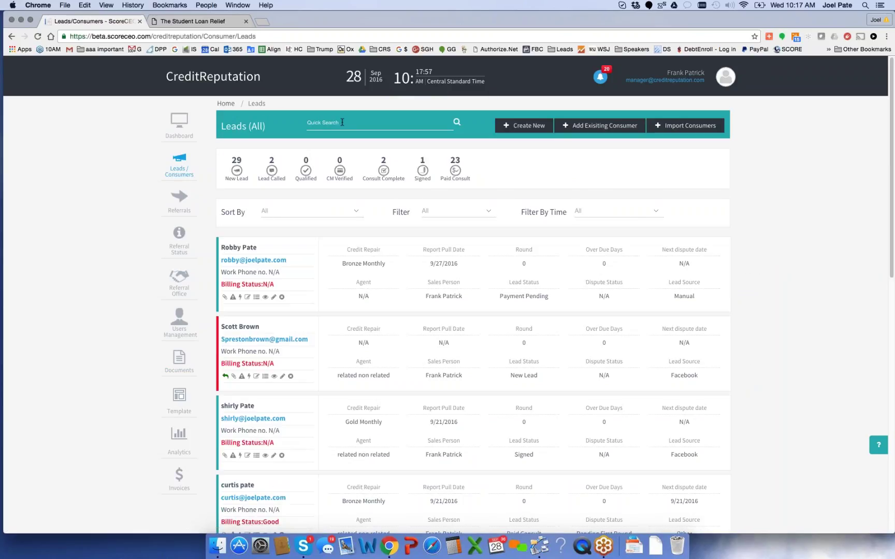
pyautogui.click(342, 122)
pyautogui.write('joe')
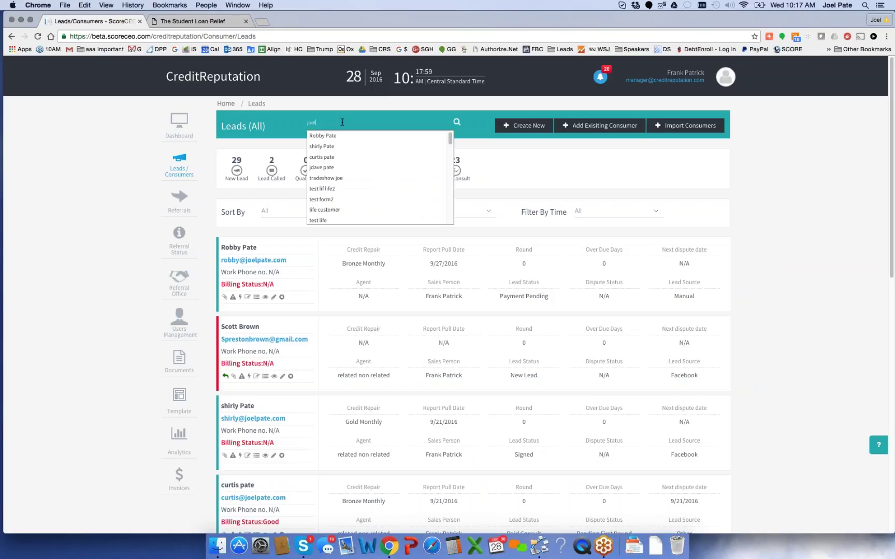
pyautogui.click(342, 168)
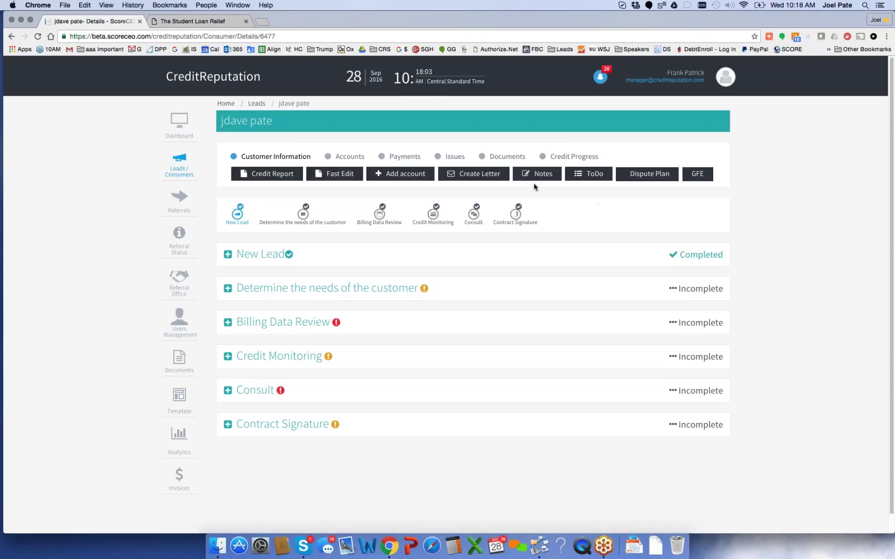
# In the lead's Documents tab, title a new document 'ss' with type Proof of Social Security.
pyautogui.click(502, 158)
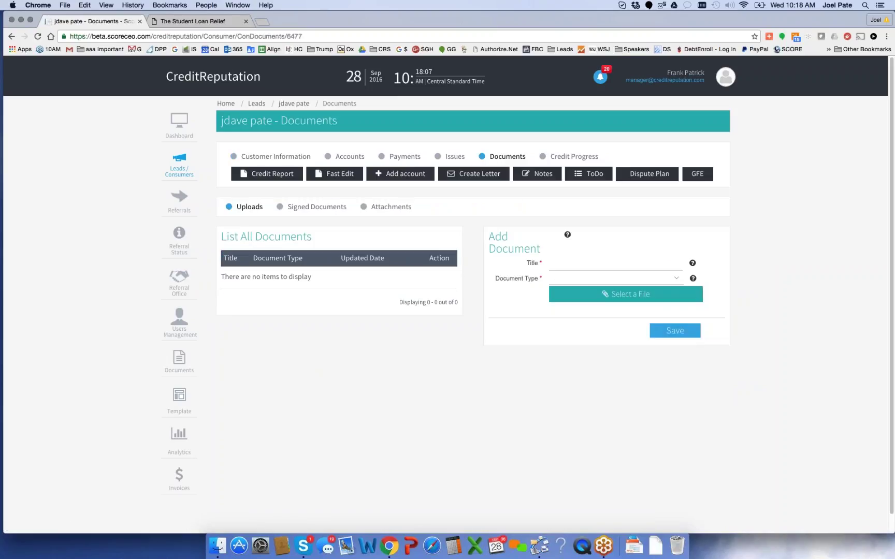
pyautogui.click(599, 266)
pyautogui.write('ss')
pyautogui.click(676, 281)
pyautogui.click(675, 281)
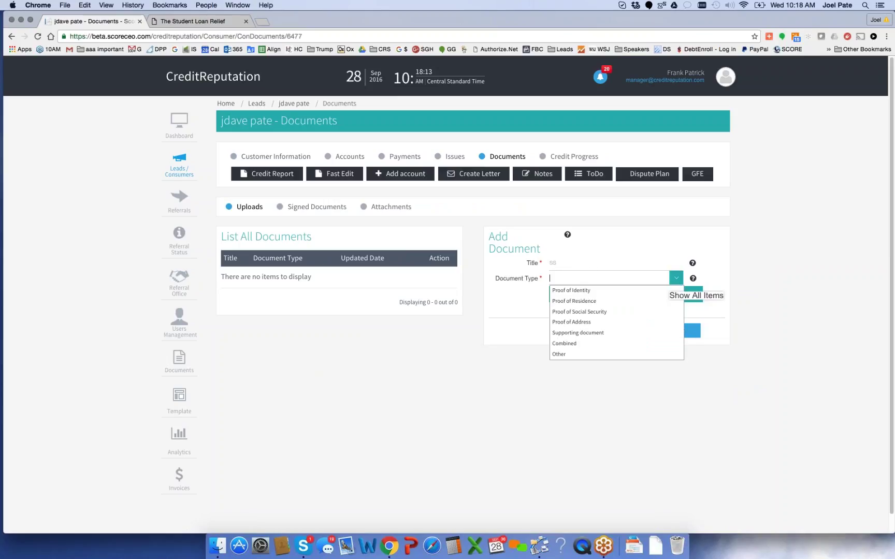
pyautogui.click(600, 313)
# Attach the Social Security Card file, save the document and return to Leads/Consumers.
pyautogui.click(631, 295)
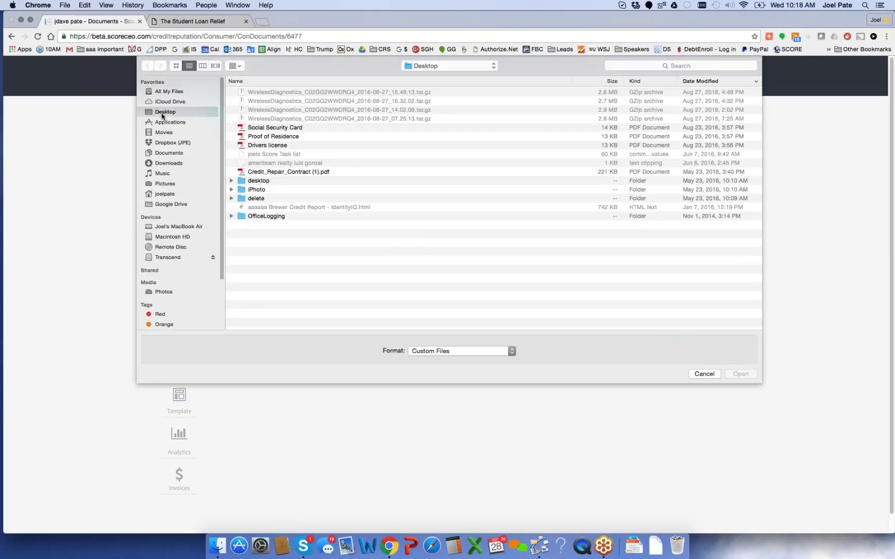
pyautogui.click(292, 129)
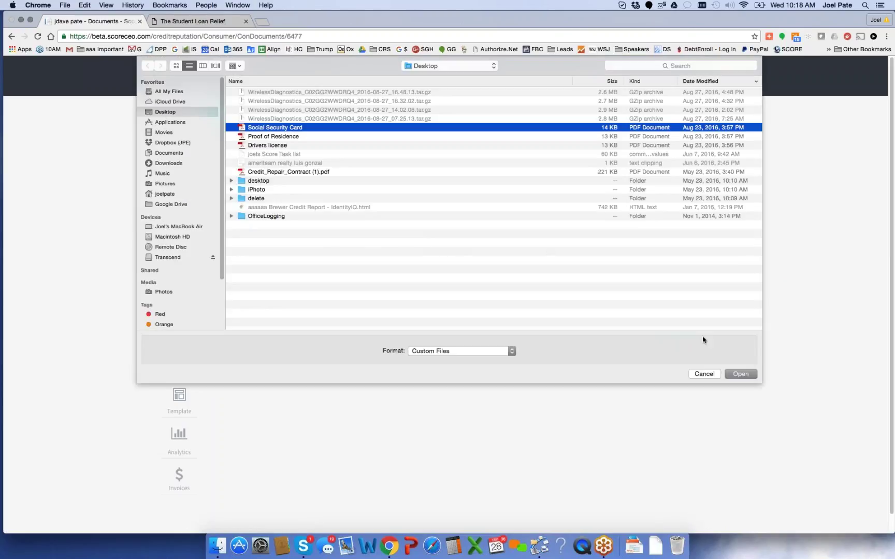
pyautogui.click(740, 374)
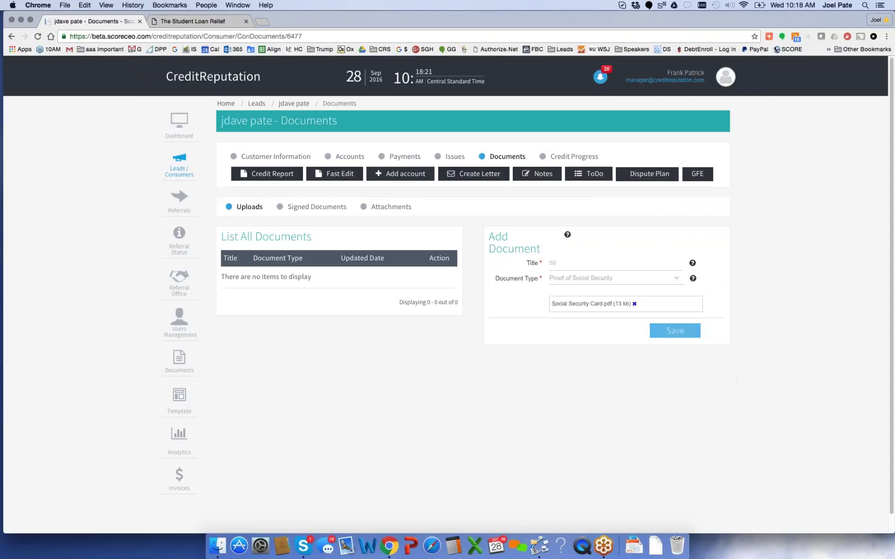
pyautogui.click(673, 331)
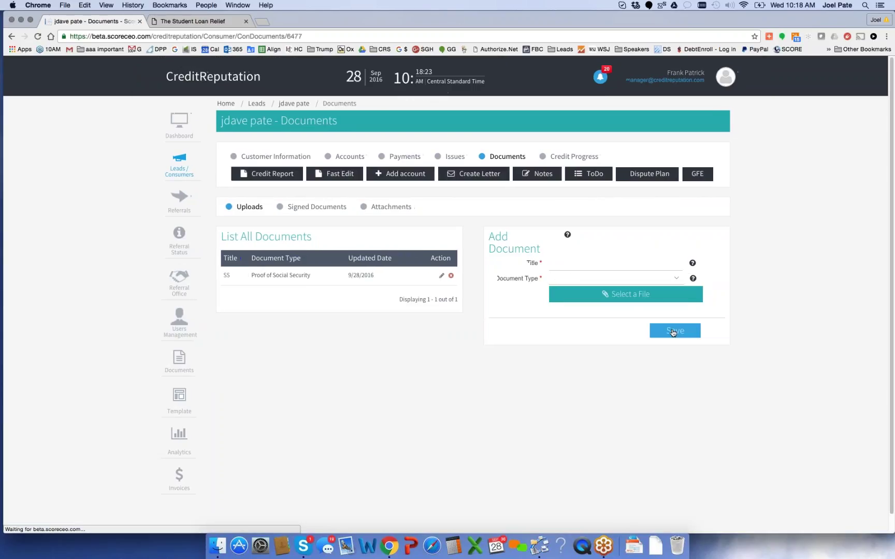
pyautogui.click(180, 170)
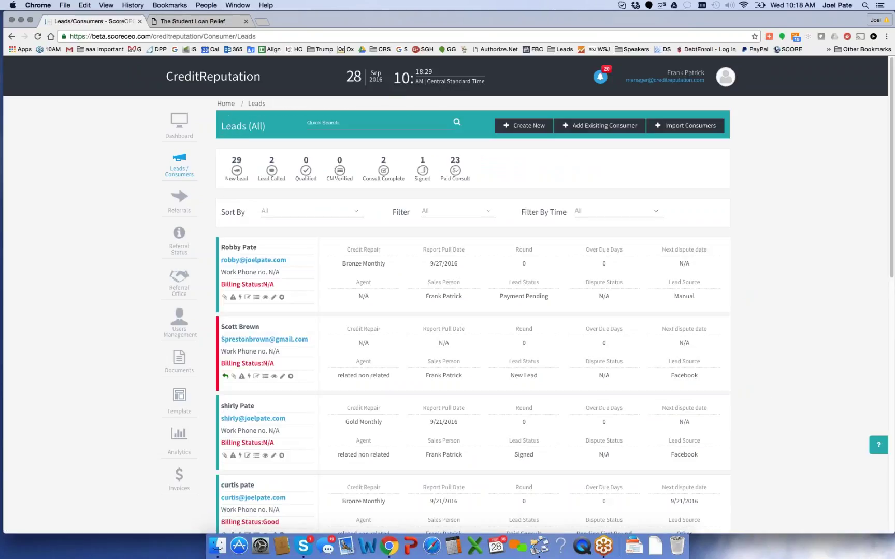
# Open the Documents page, leave the Consumer search empty, and go to the Templates section.
pyautogui.click(180, 360)
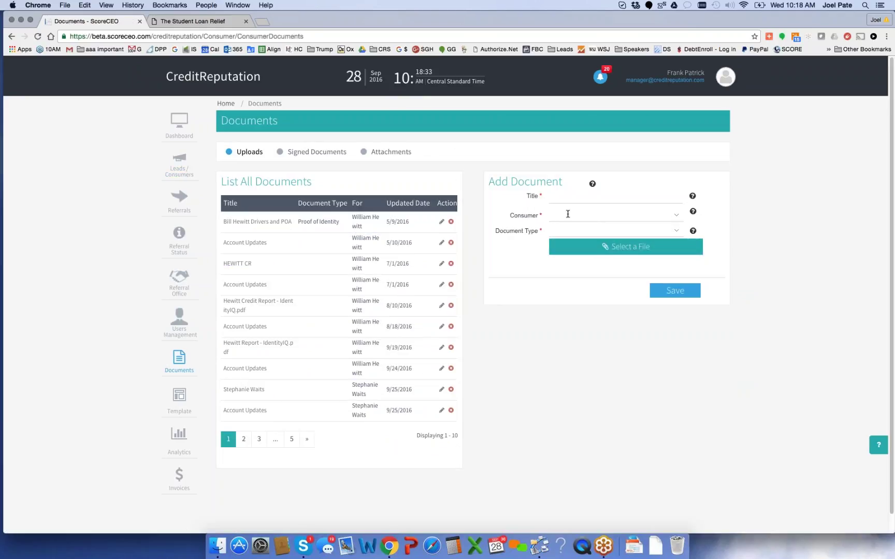
pyautogui.write('pate')
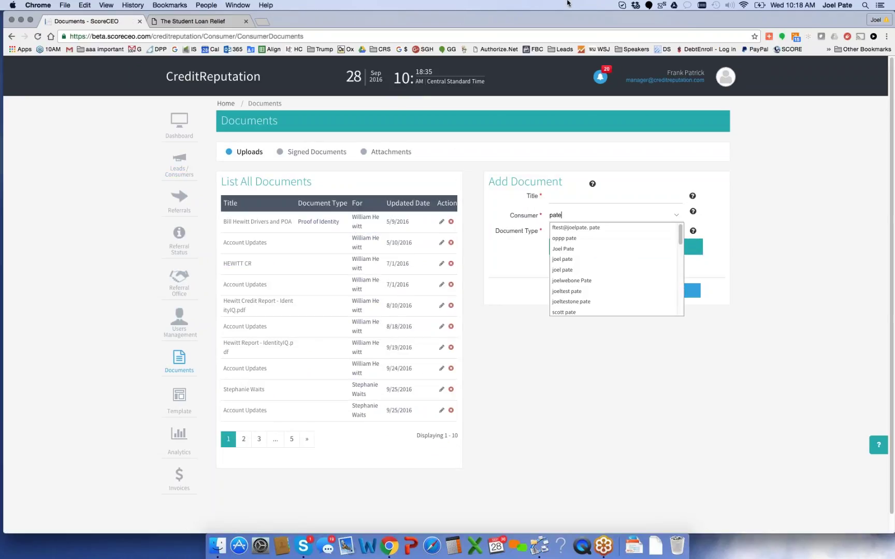
pyautogui.press('BackSpace')
pyautogui.press('BackSpace')
pyautogui.press('BackSpace')
pyautogui.press('BackSpace')
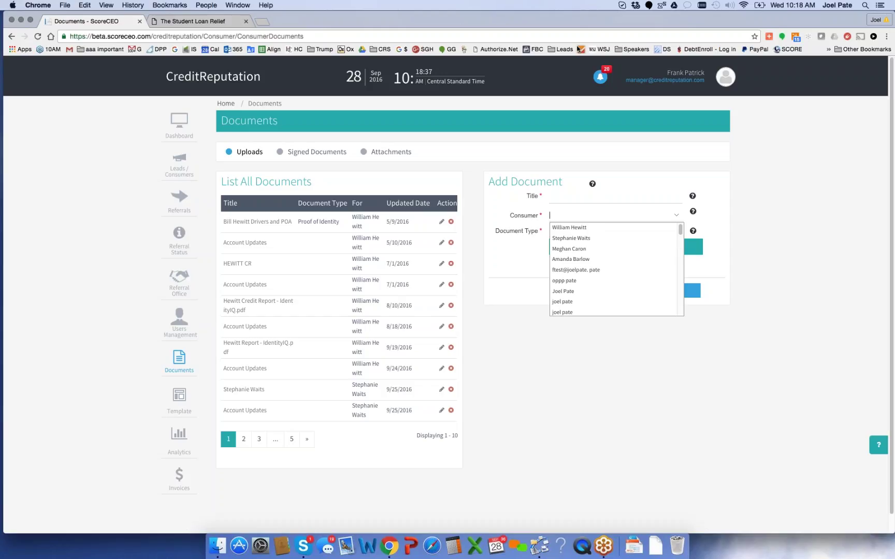
pyautogui.write('scott')
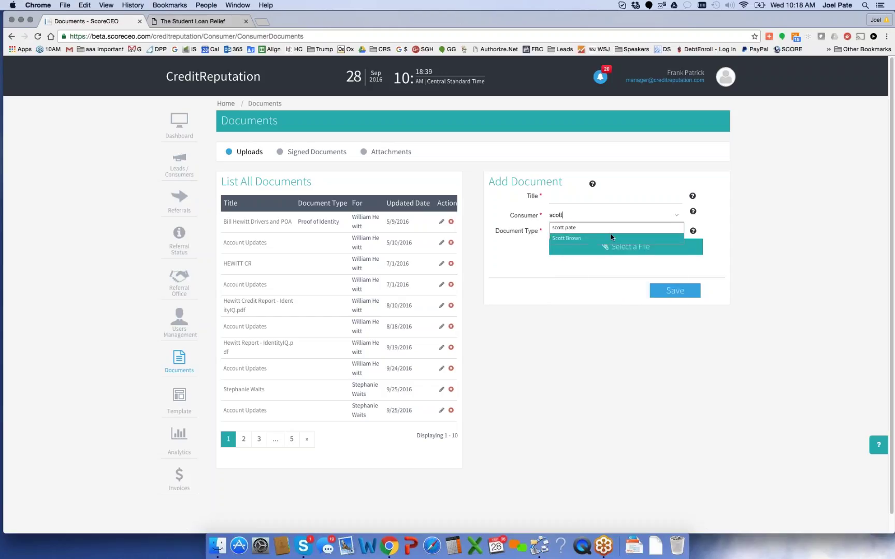
pyautogui.click(588, 327)
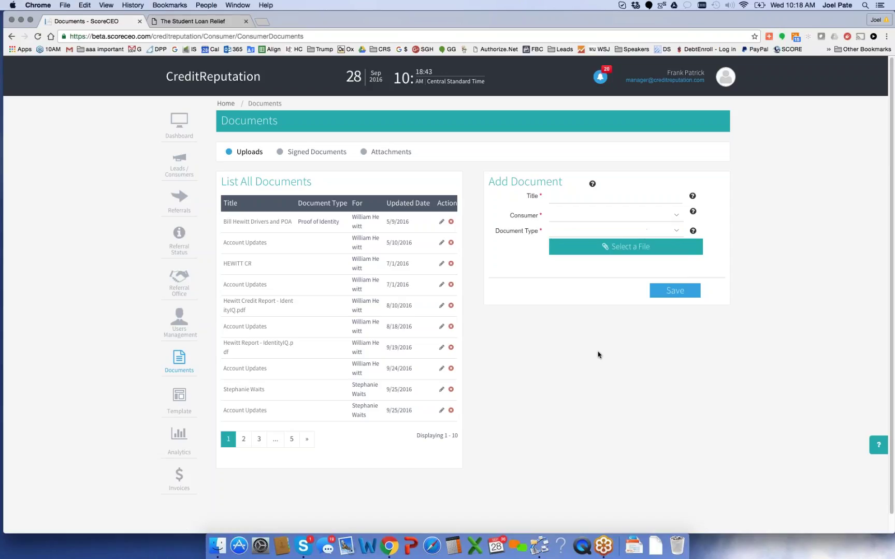
pyautogui.scroll(-1, 116, 385)
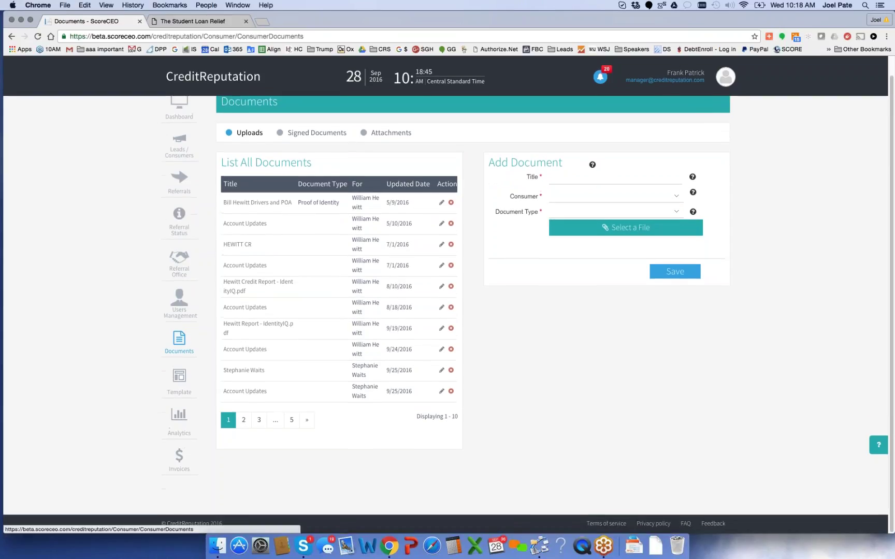
pyautogui.click(180, 378)
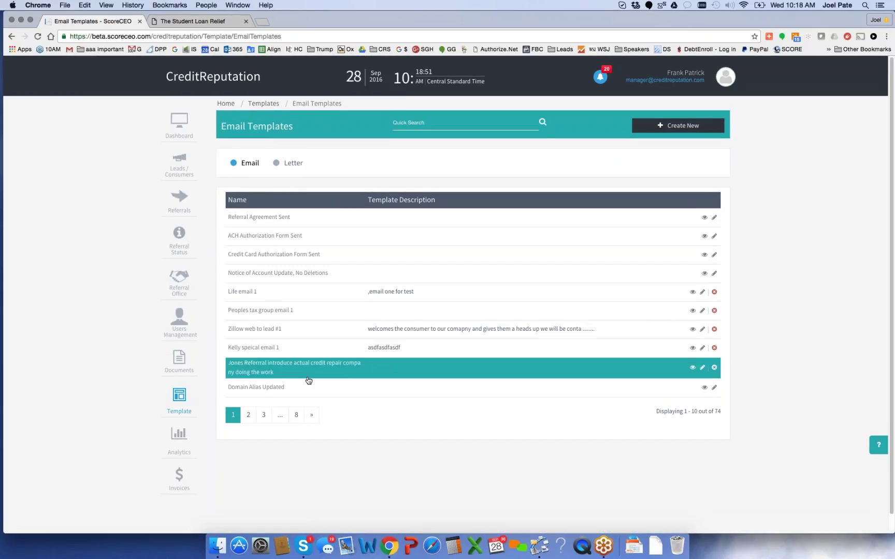
# From Letter Templates, try the Selective round option, then reopen a blank Create Letter Template form.
pyautogui.click(291, 164)
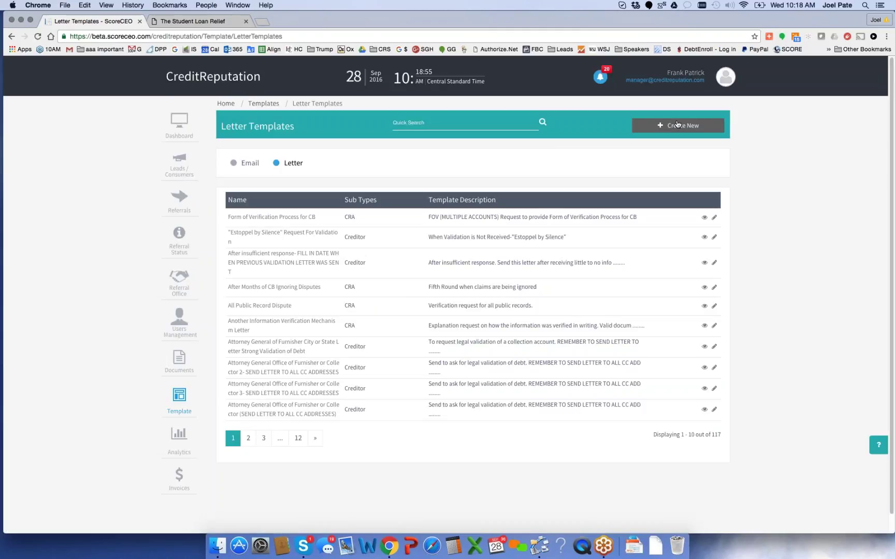
pyautogui.click(679, 126)
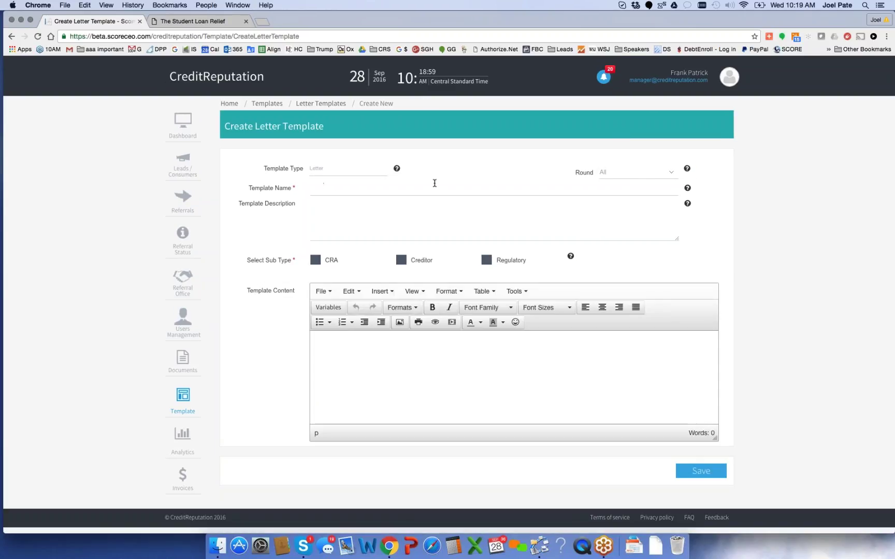
pyautogui.click(671, 173)
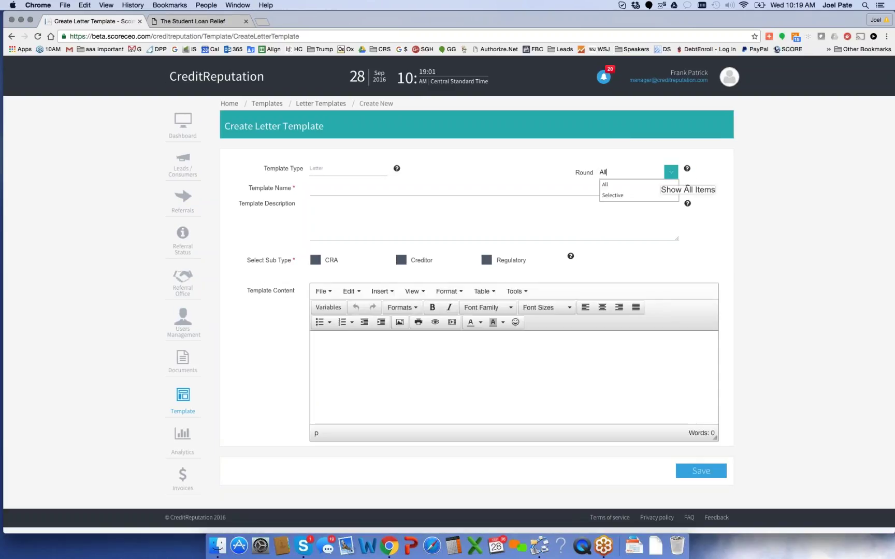
pyautogui.click(653, 196)
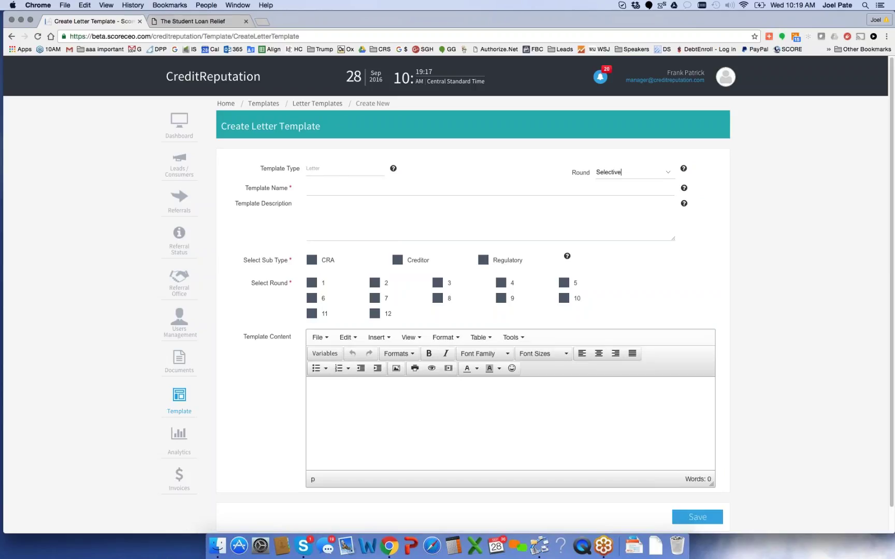
pyautogui.click(337, 103)
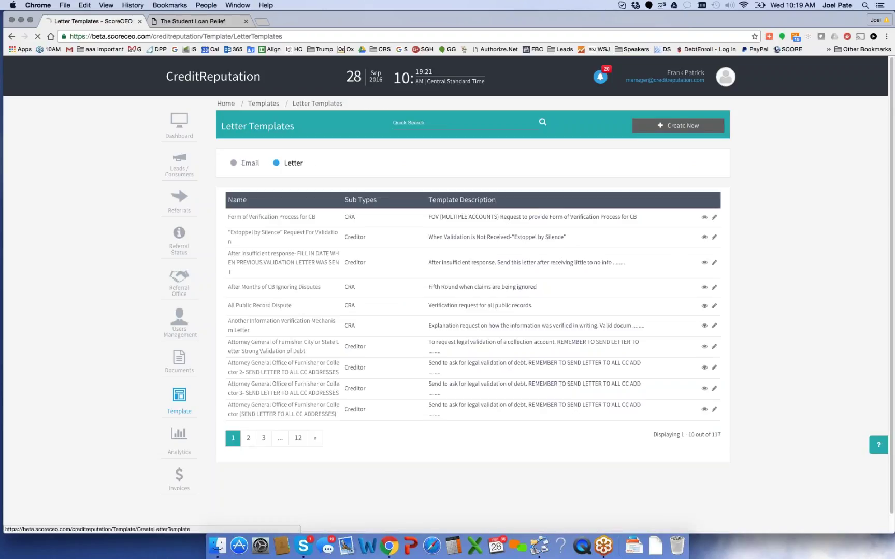
pyautogui.click(683, 125)
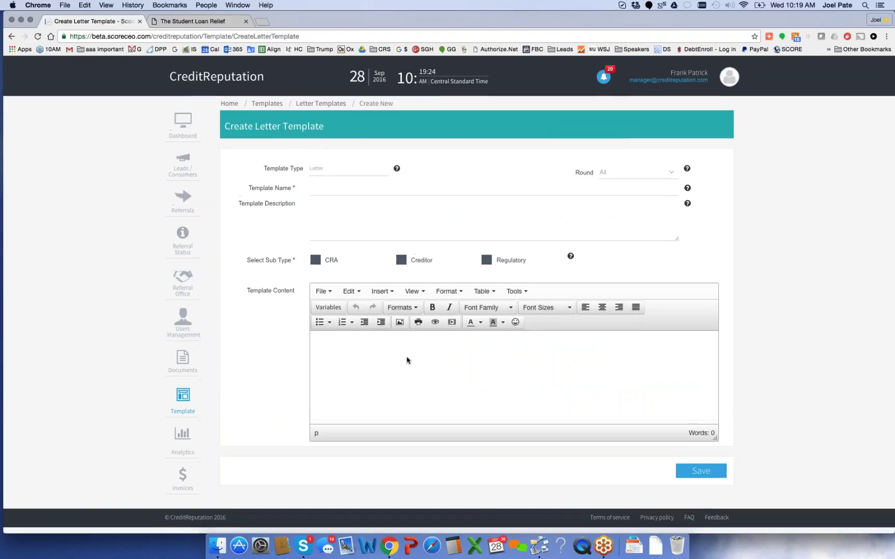
pyautogui.click(378, 360)
# Scroll through the Variables merge-field list, cancel without inserting, and return to Templates.
pyautogui.click(334, 308)
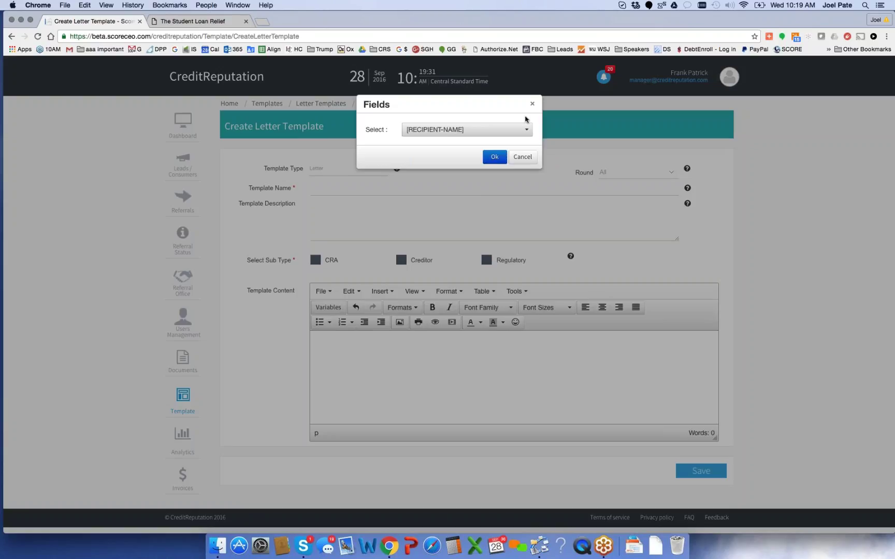
pyautogui.click(518, 130)
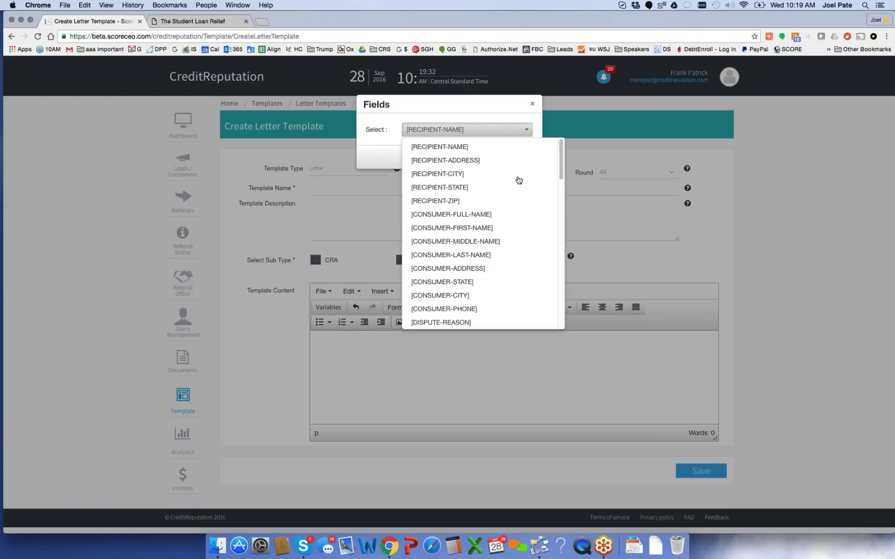
pyautogui.scroll(-5, 513, 282)
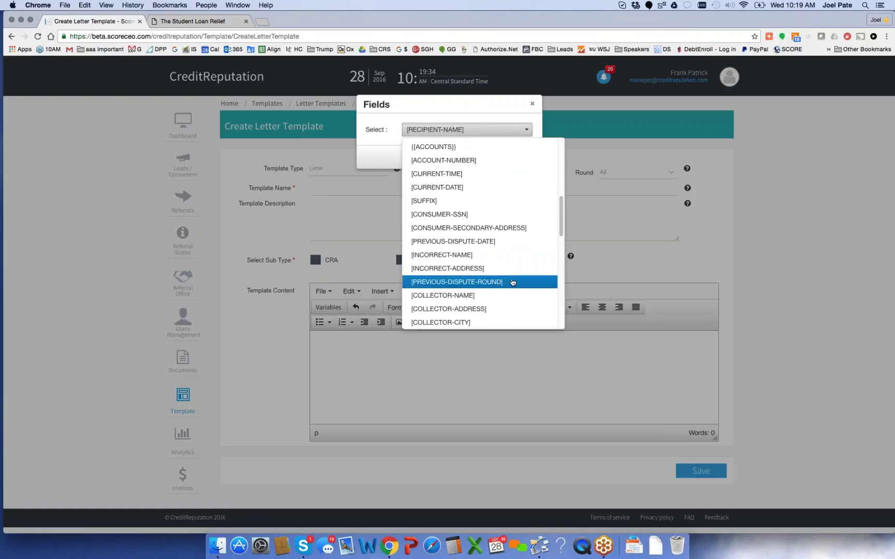
pyautogui.scroll(-10, 513, 283)
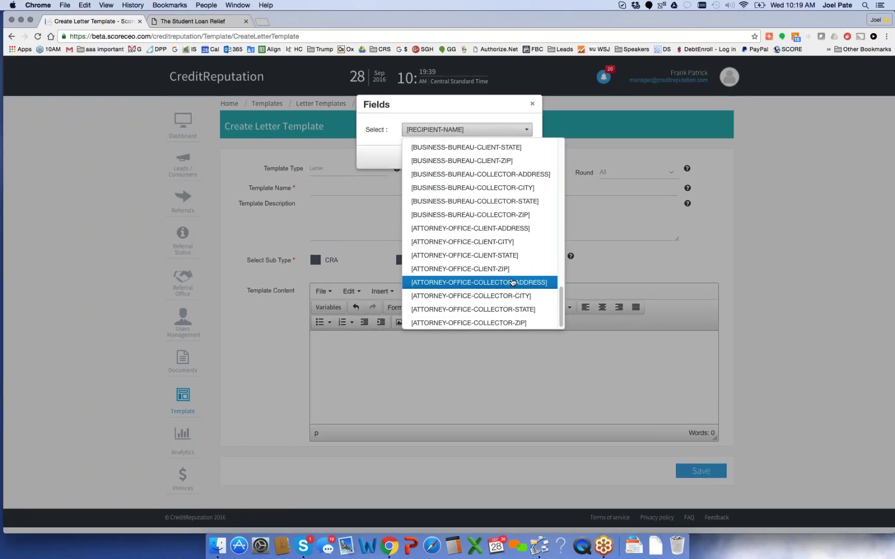
pyautogui.click(587, 383)
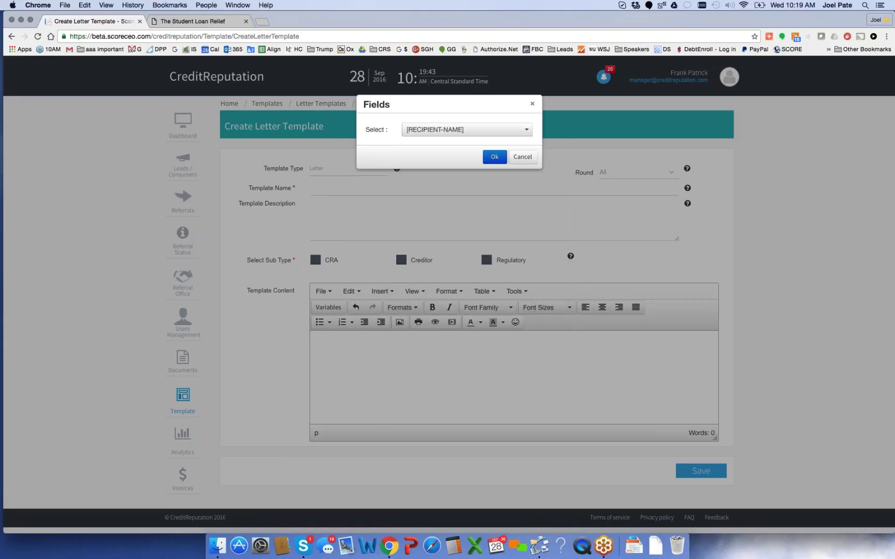
pyautogui.click(522, 157)
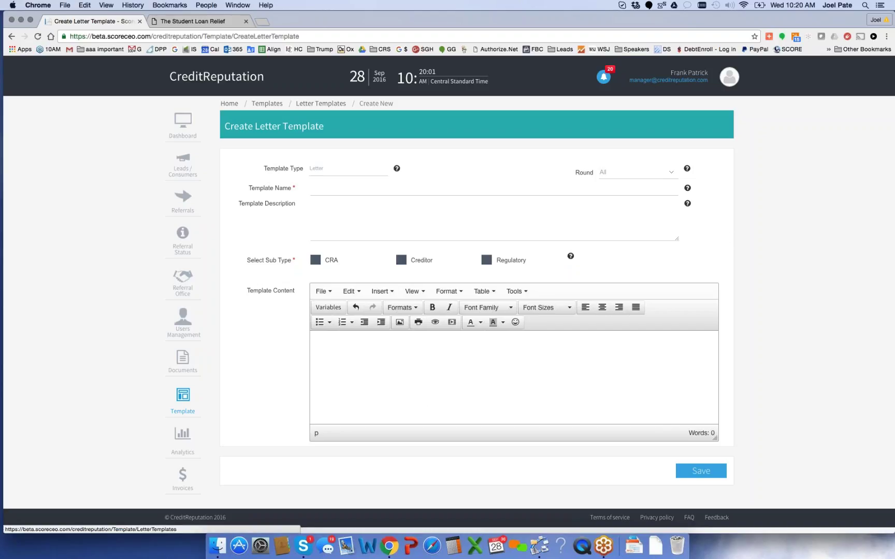
pyautogui.click(268, 106)
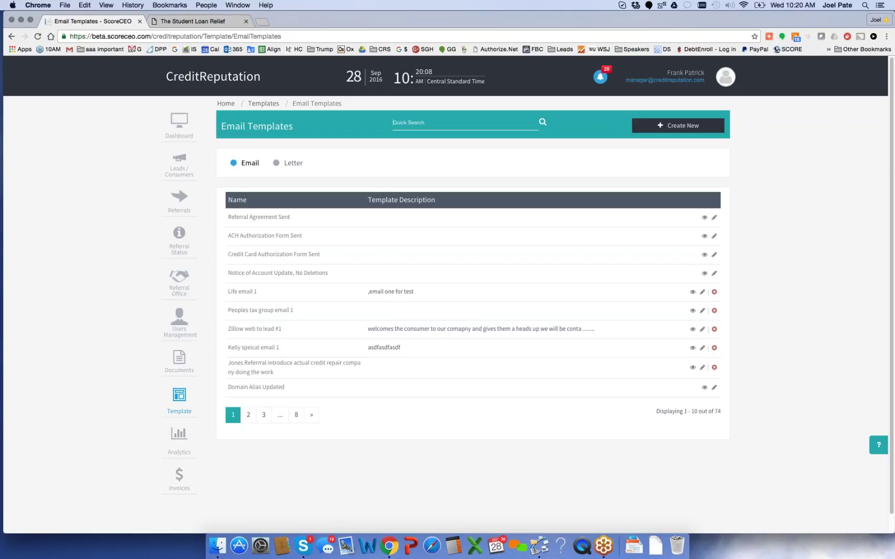
# Type 'new' in the template Quick Search and browse the suggestions and account menu.
pyautogui.write('neew')
pyautogui.press('BackSpace')
pyautogui.press('BackSpace')
pyautogui.press('BackSpace')
pyautogui.write('ew')
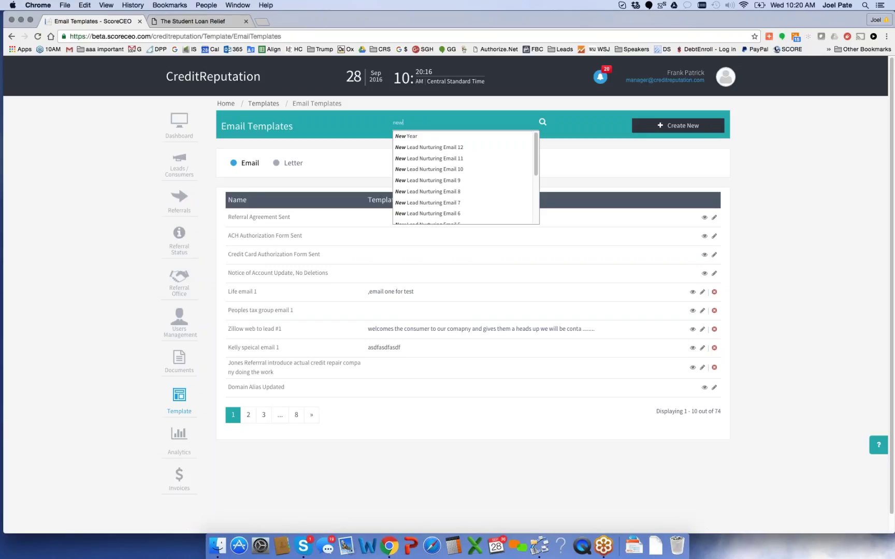
pyautogui.scroll(-1, 471, 189)
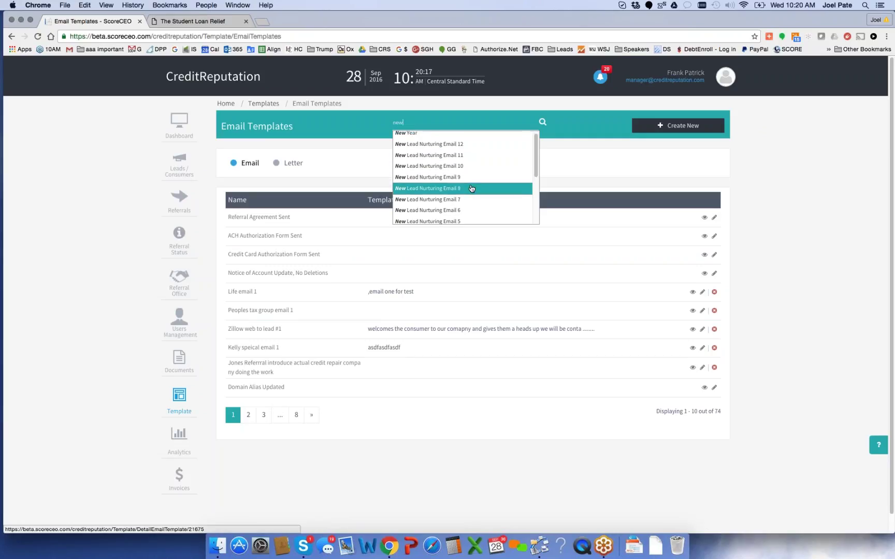
pyautogui.scroll(-5, 472, 188)
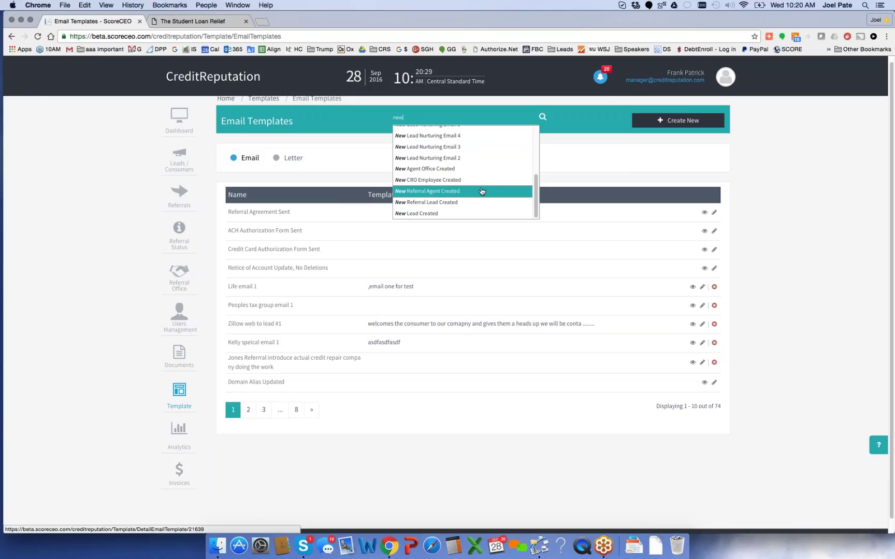
pyautogui.click(725, 77)
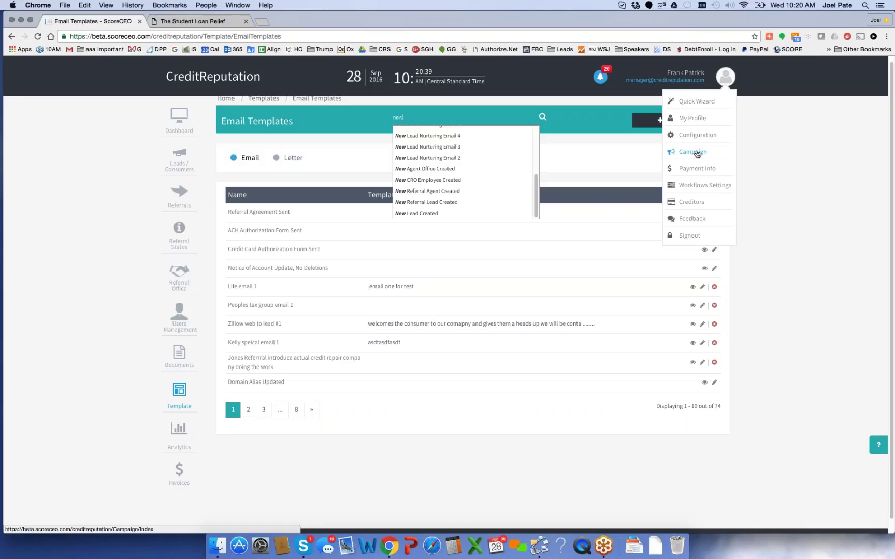
pyautogui.scroll(5, 473, 184)
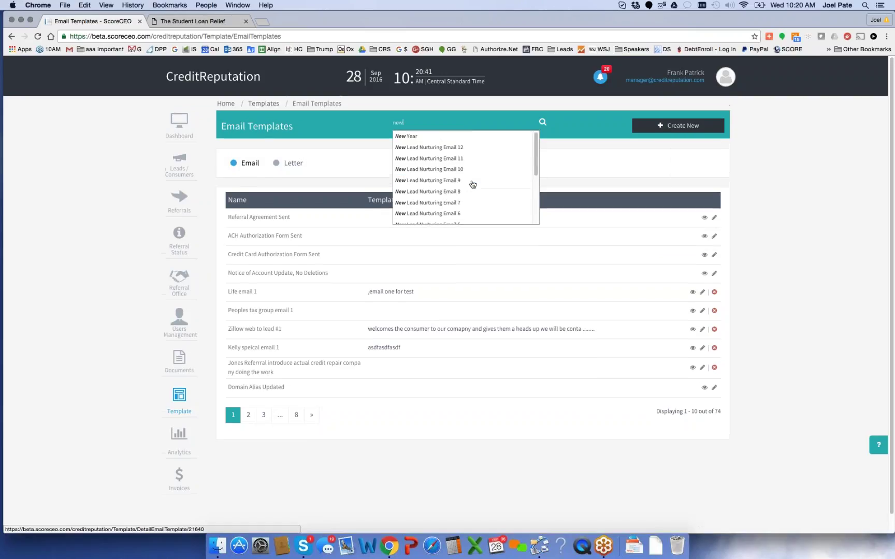
# Search the templates for 'failed', then replace the search with 'invoice'.
pyautogui.press('super+a')
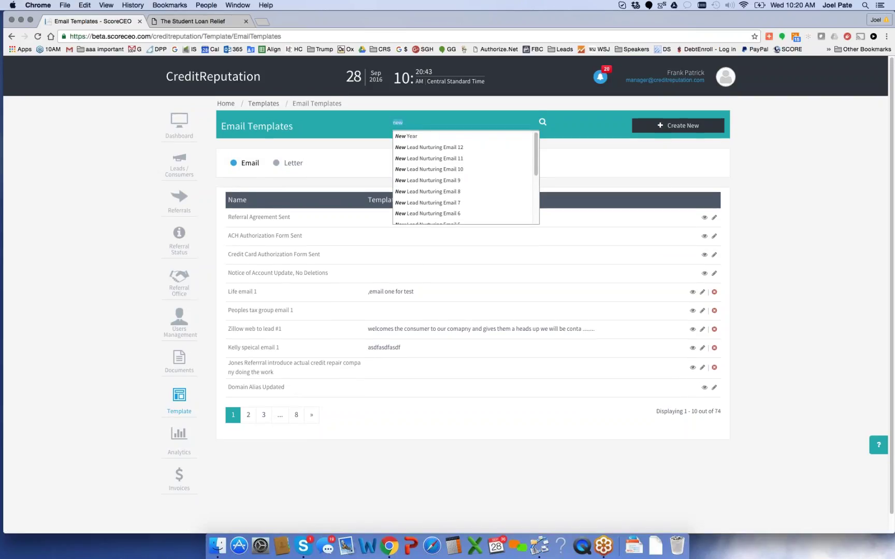
pyautogui.write('failed')
pyautogui.press('BackSpace')
pyautogui.press('BackSpace')
pyautogui.press('Return')
pyautogui.moveTo(483, 118); pyautogui.dragTo(370, 123)
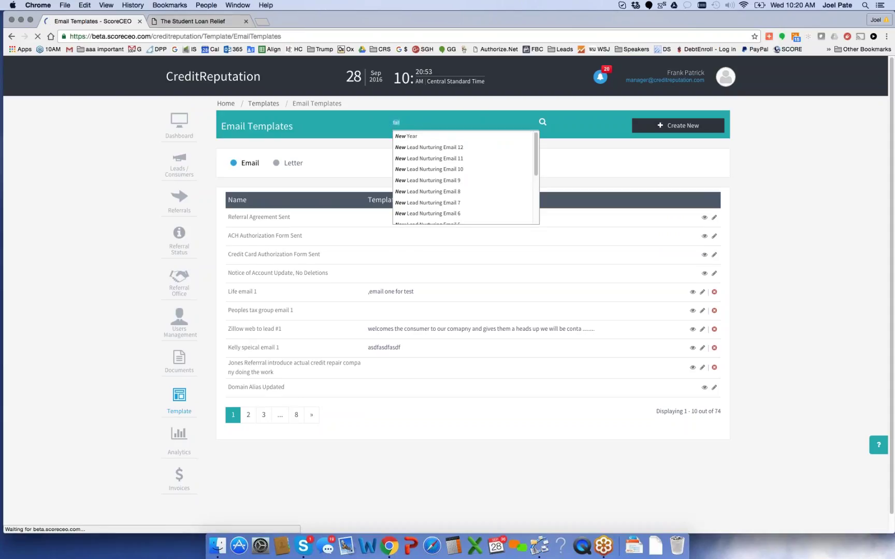
pyautogui.write('ionvoic')
pyautogui.press('BackSpace')
pyautogui.press('BackSpace')
pyautogui.press('BackSpace')
pyautogui.write('nvoic')
pyautogui.press('Return')
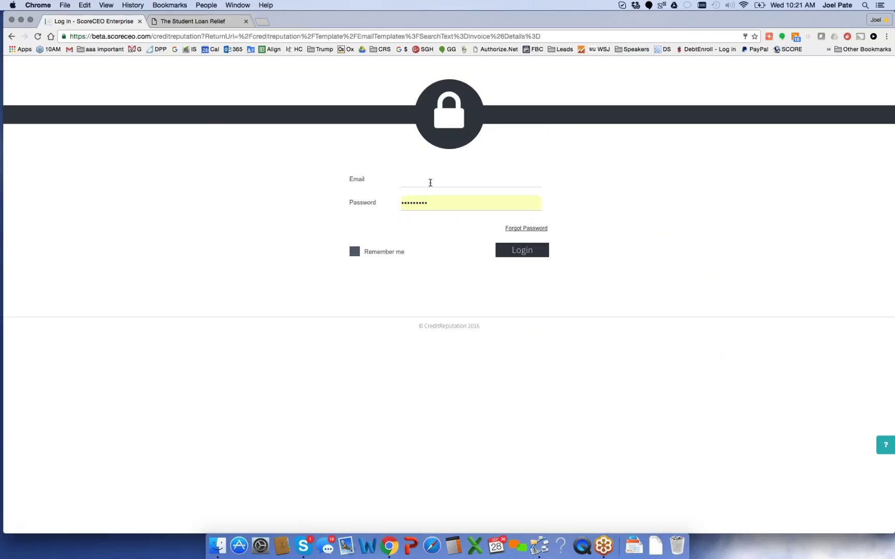
# Sign back in with the saved login details and reopen the unfiltered Email Templates list.
pyautogui.click(429, 182)
pyautogui.click(450, 206)
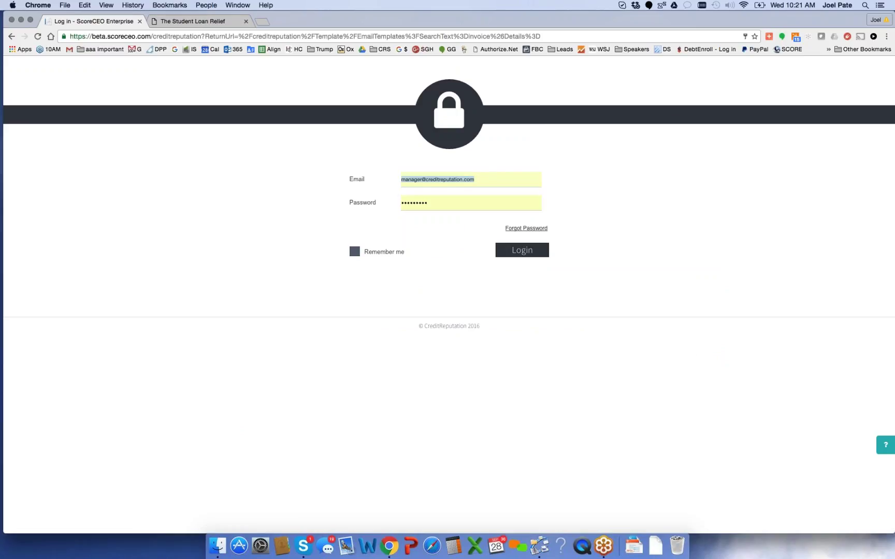
pyautogui.doubleClick(434, 205)
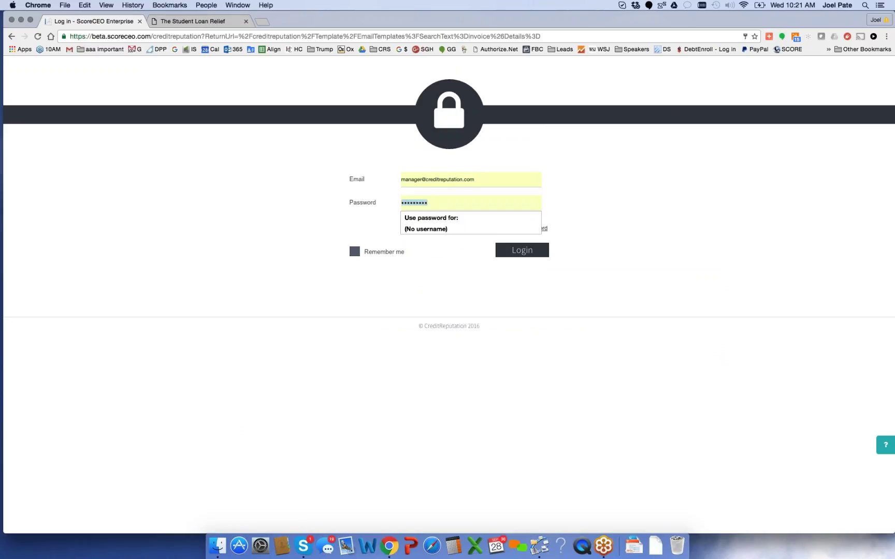
pyautogui.write('•••••••••')
pyautogui.press('Return')
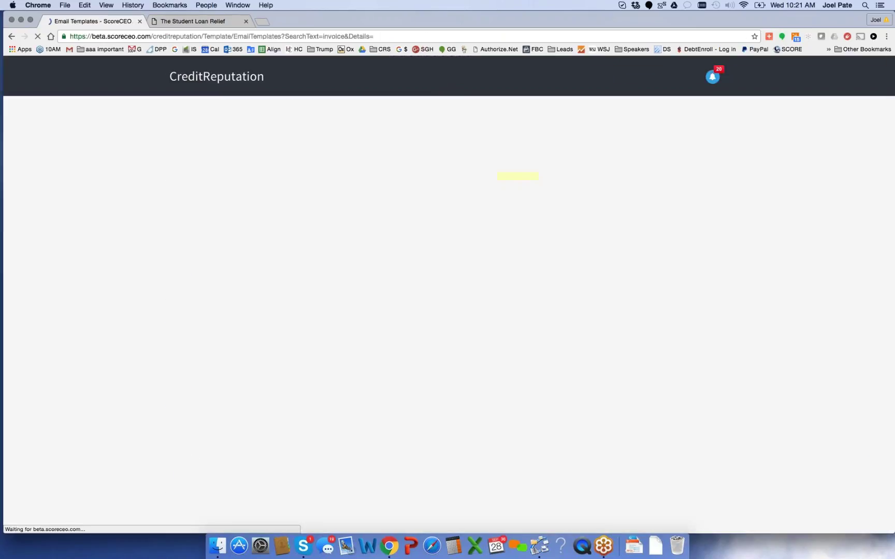
pyautogui.click(180, 403)
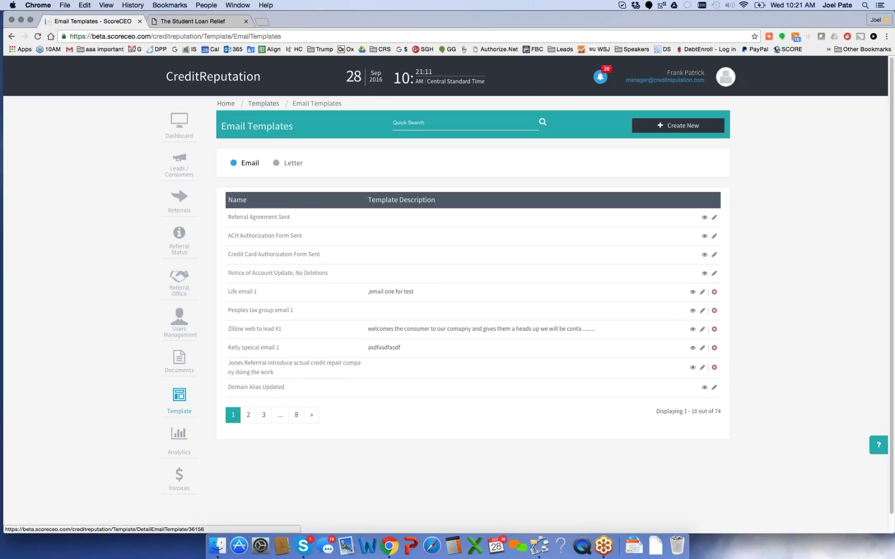
# Type 'failed' in template Quick Search to surface Failed Payment Past Due Over Email 1–5.
pyautogui.write('failed')
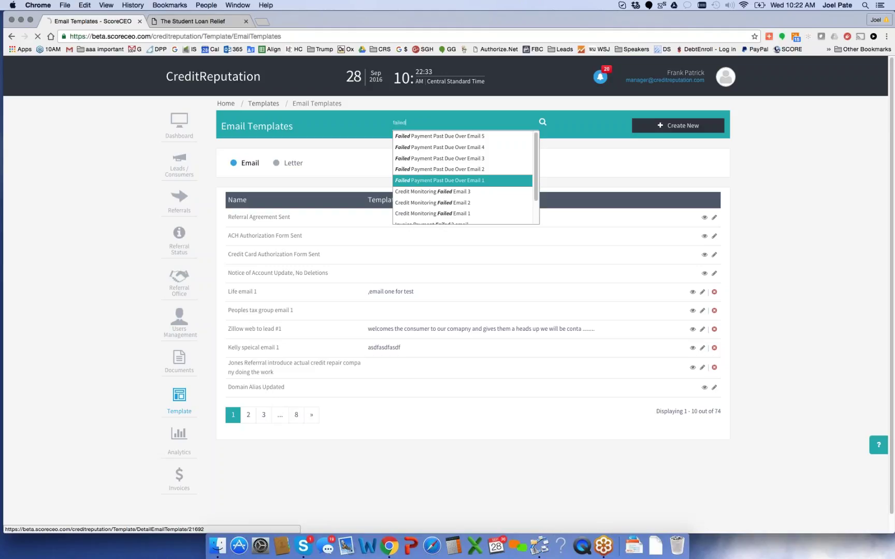
# Open Failed Payment Past Due Over Email 1 and scroll through its 'I am worried about you' content.
pyautogui.click(486, 179)
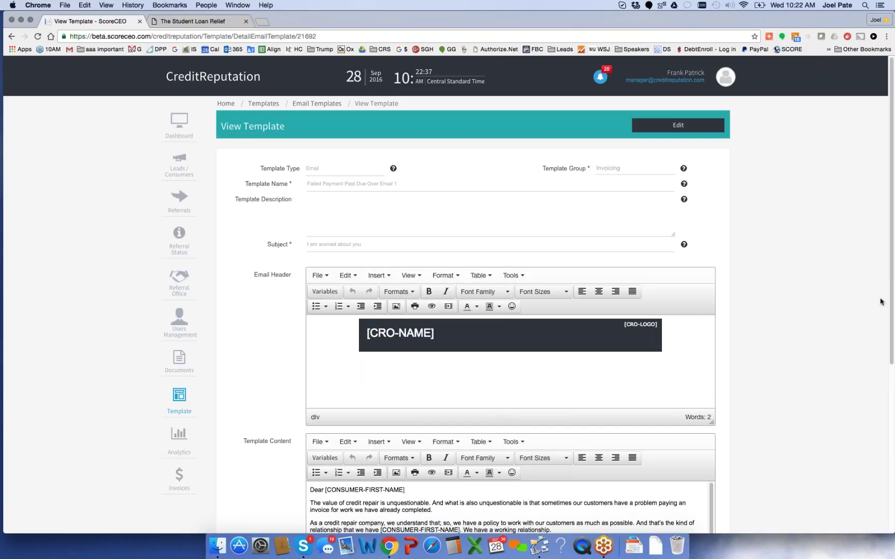
pyautogui.scroll(-5, 801, 384)
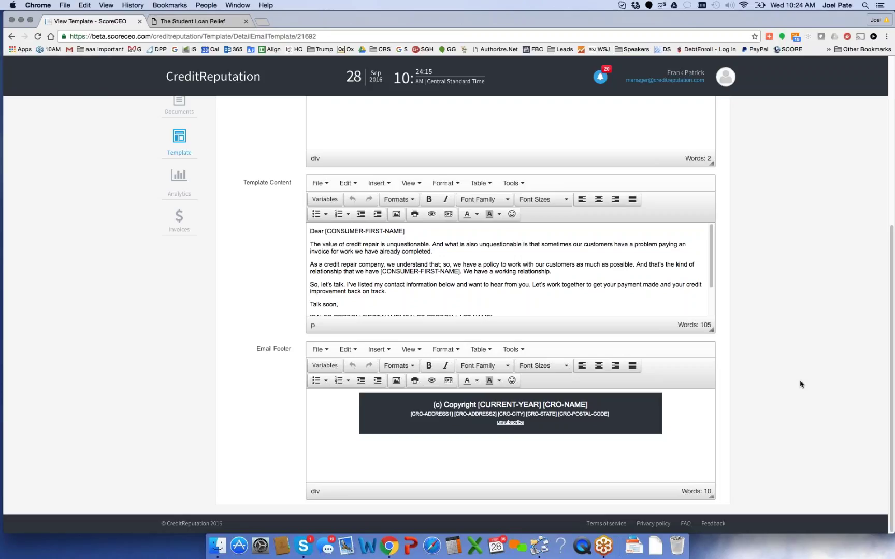
pyautogui.scroll(5, 800, 384)
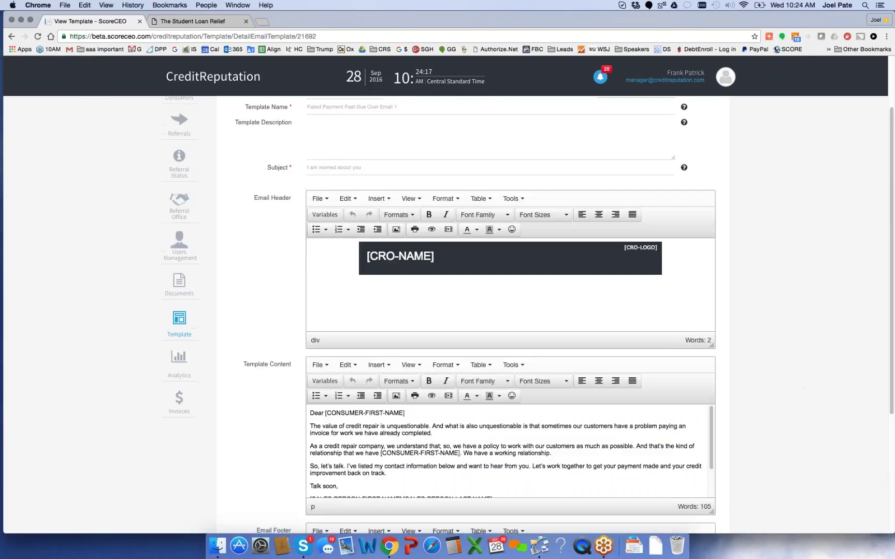
# Open the Analytics page and skim its Mandrill, Google Analytics and HelloSign stats.
pyautogui.click(181, 363)
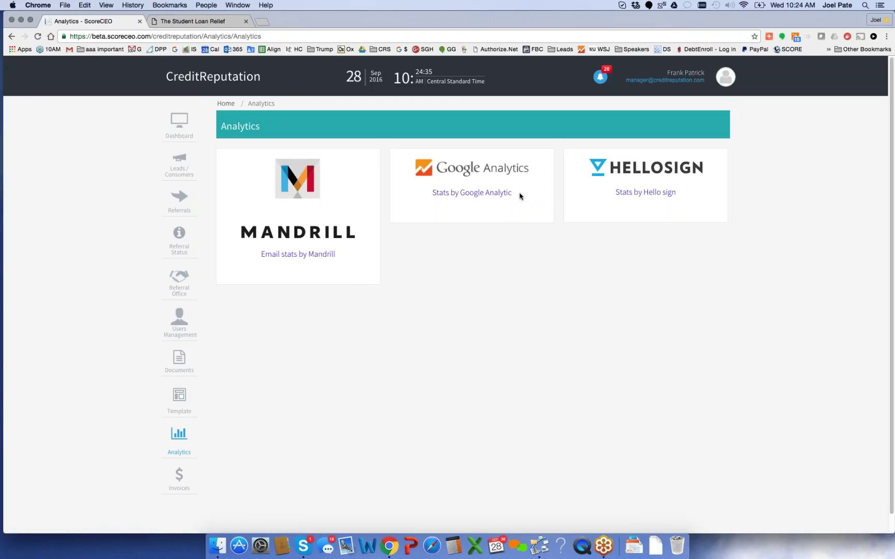
pyautogui.scroll(-2, 681, 222)
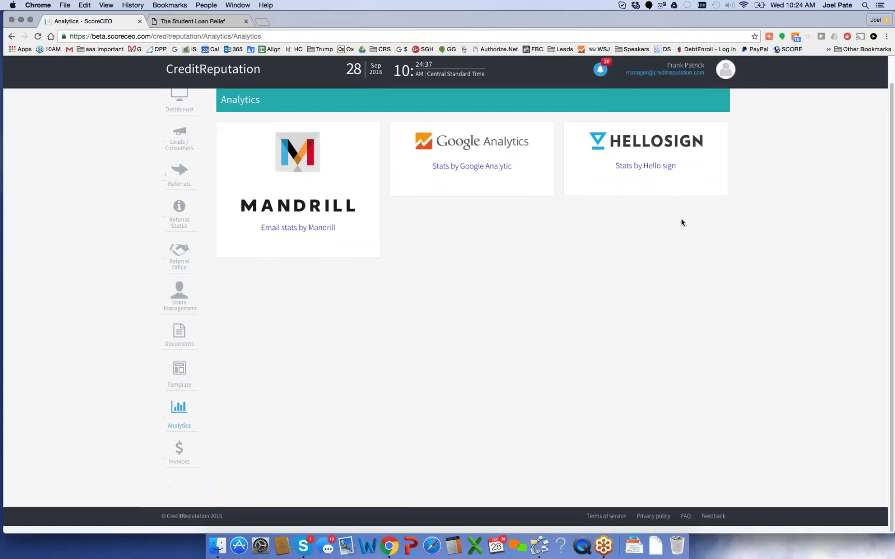
pyautogui.scroll(2, 681, 222)
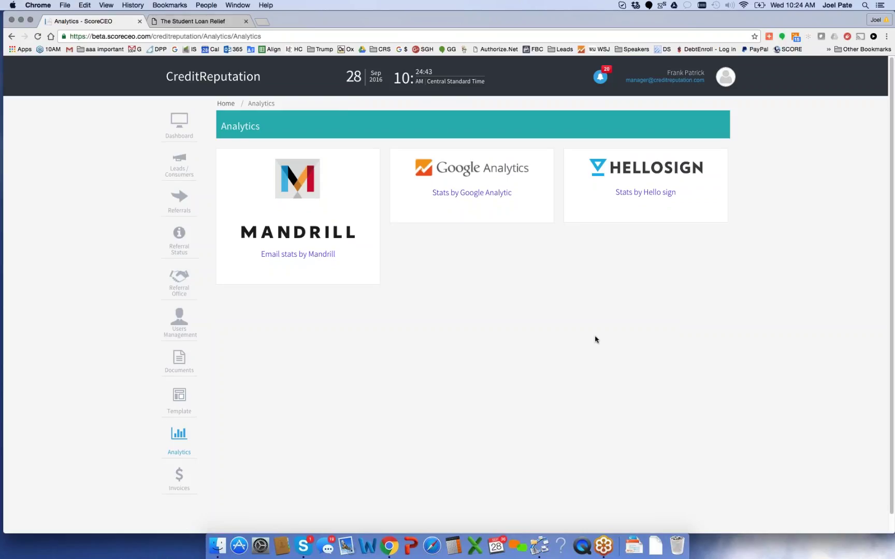
# Open Configuration's Company Portal Profile and review company details, domain alias, primary contact and HelloSign authorization.
pyautogui.click(725, 76)
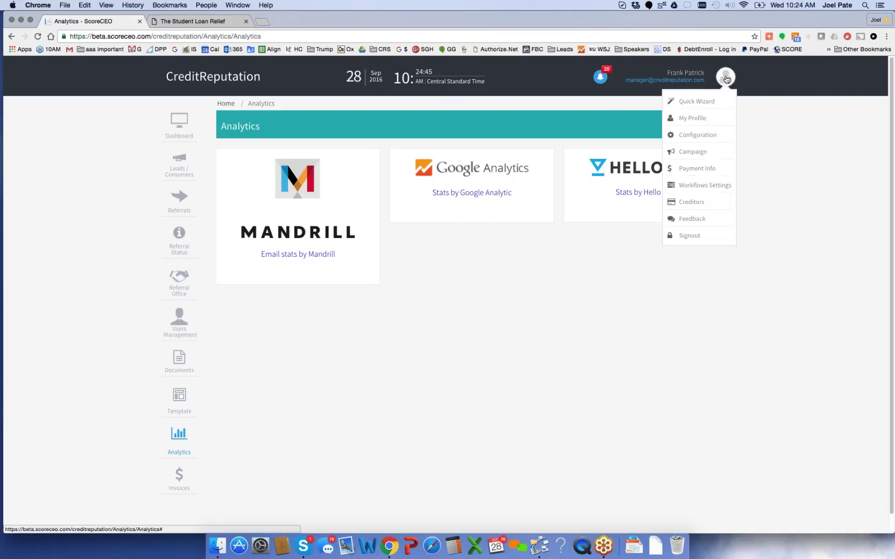
pyautogui.click(710, 136)
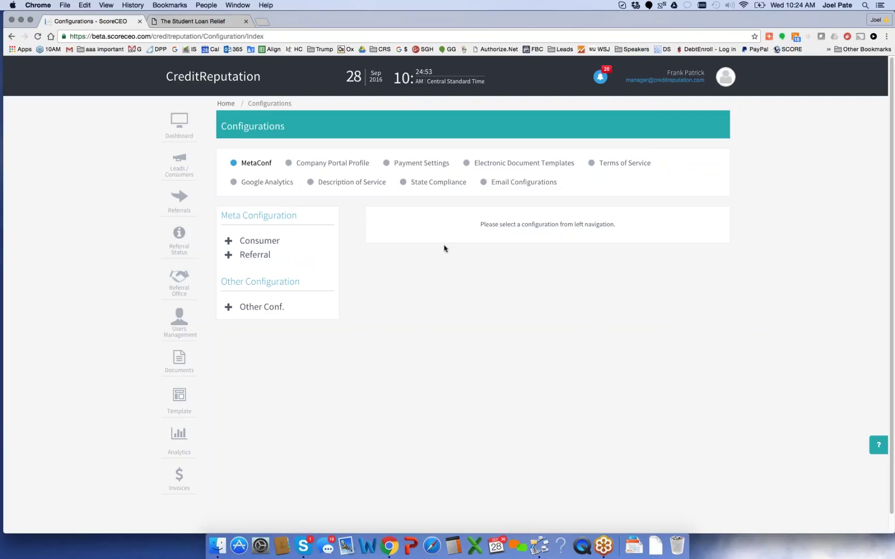
pyautogui.click(330, 165)
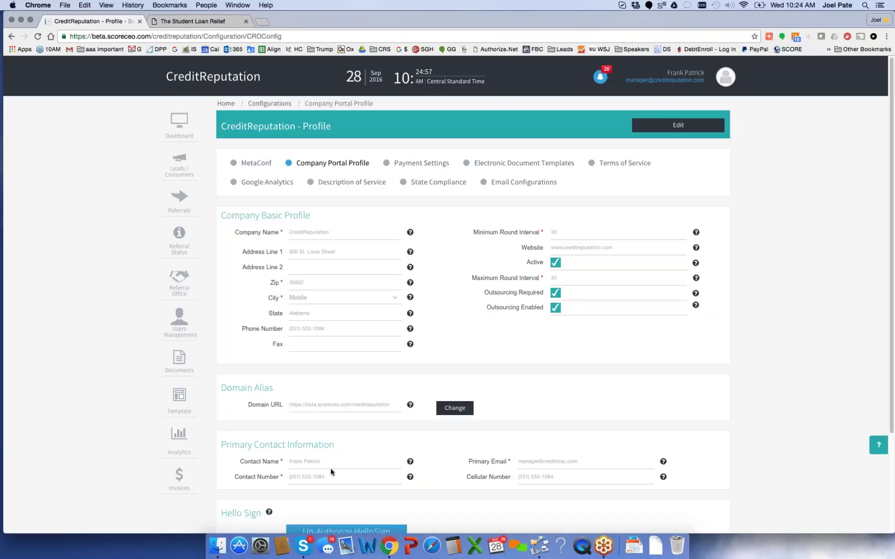
pyautogui.scroll(-2, 332, 472)
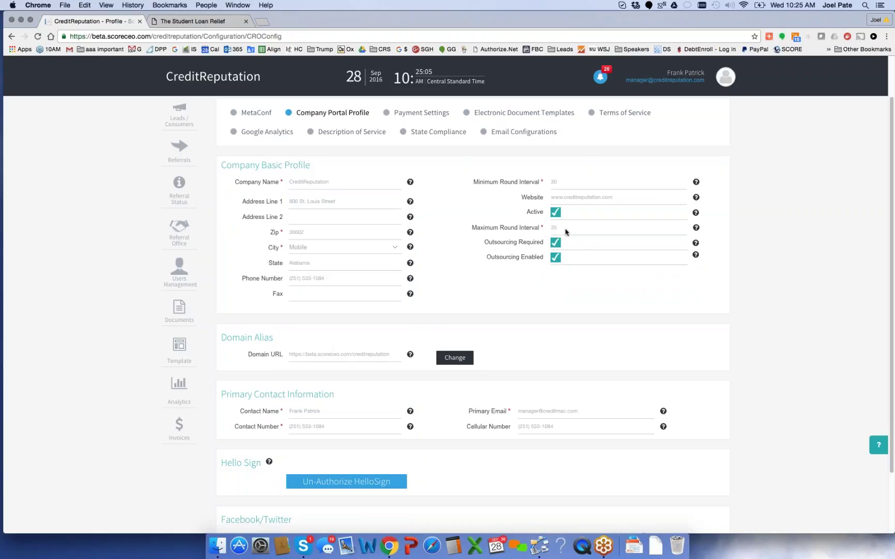
pyautogui.scroll(-3, 595, 367)
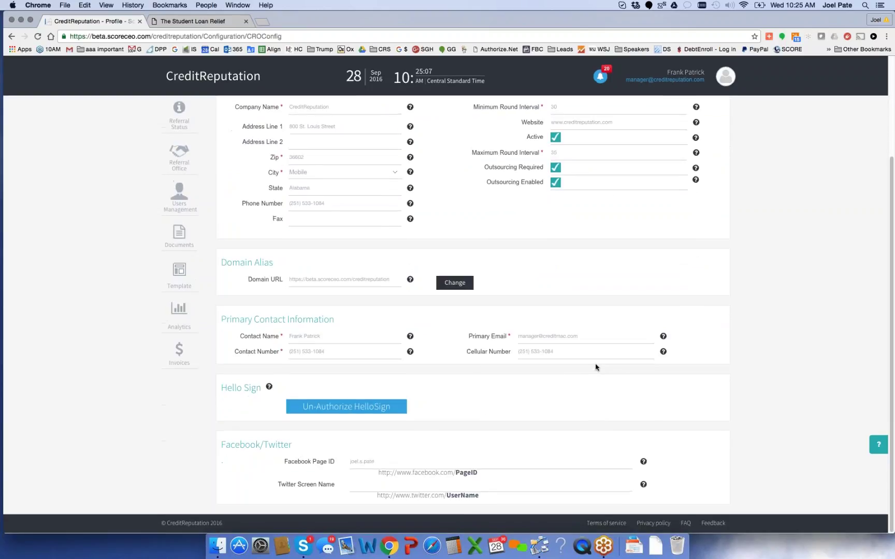
pyautogui.scroll(2, 585, 157)
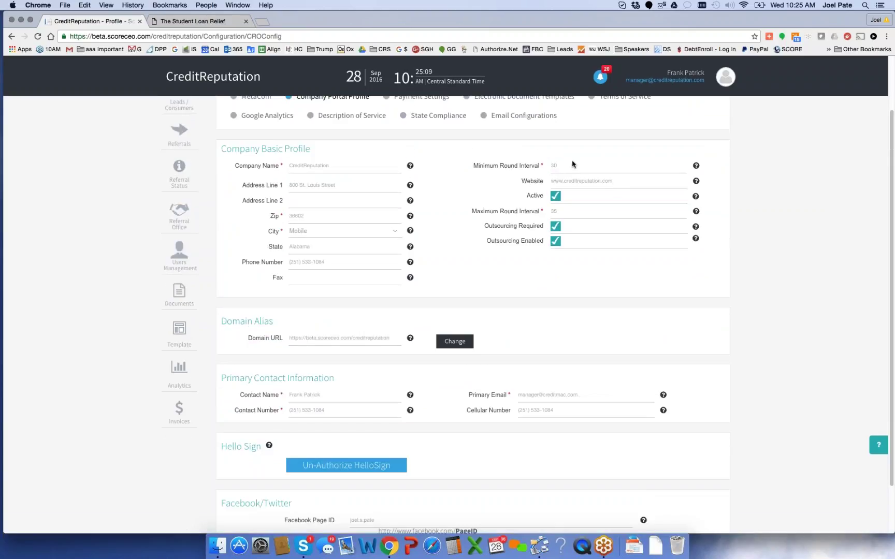
pyautogui.scroll(-2, 561, 331)
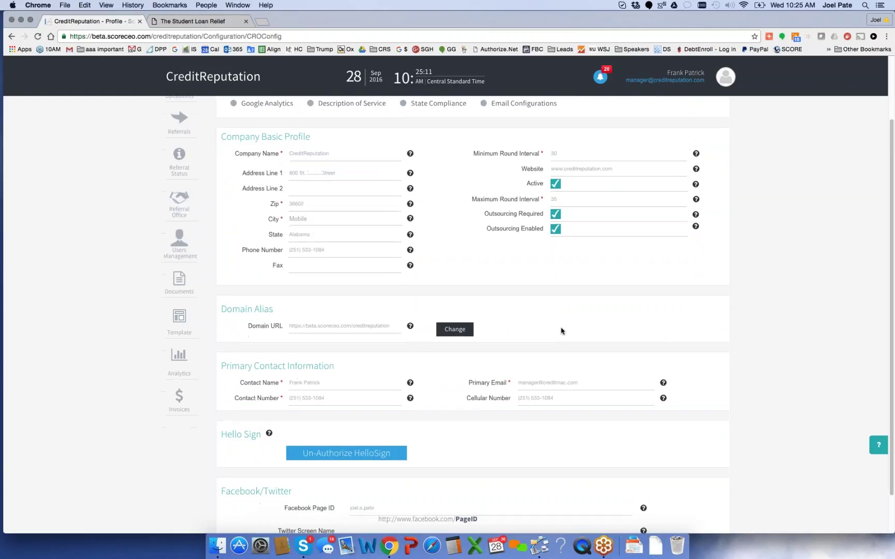
pyautogui.scroll(-1, 562, 331)
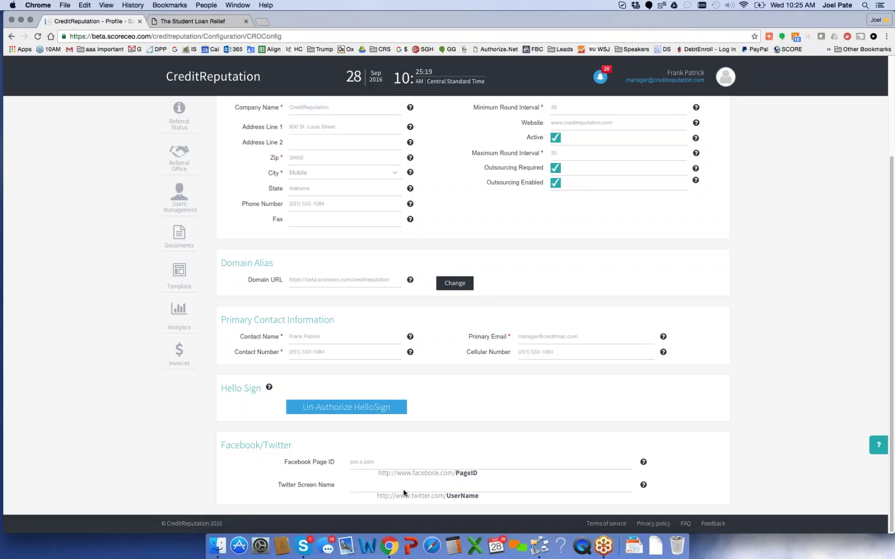
pyautogui.scroll(5, 435, 481)
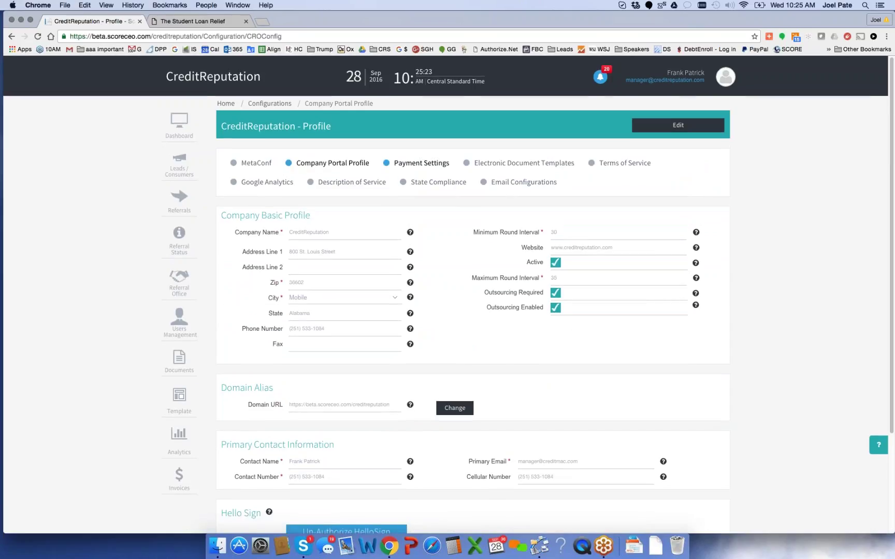
# In Payment Settings, list the Monthly payment model plans and start a new monthly plan.
pyautogui.click(419, 165)
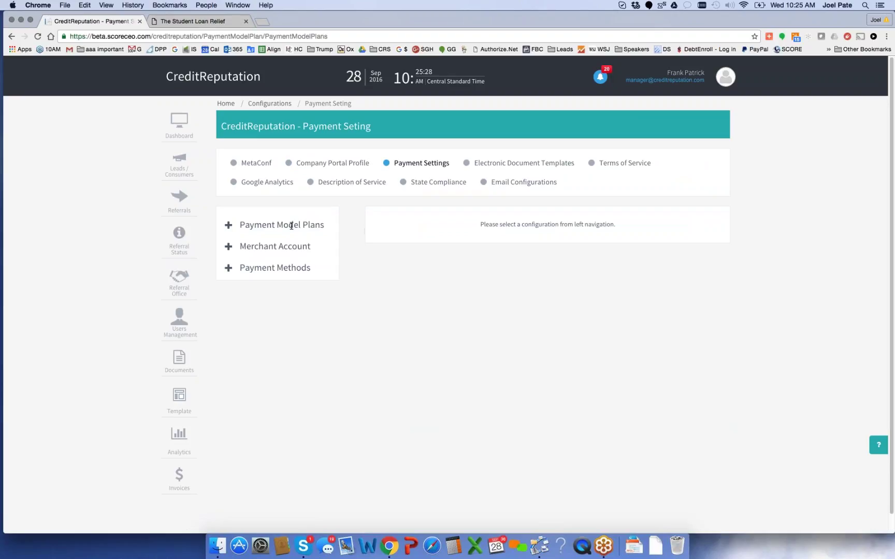
pyautogui.click(292, 226)
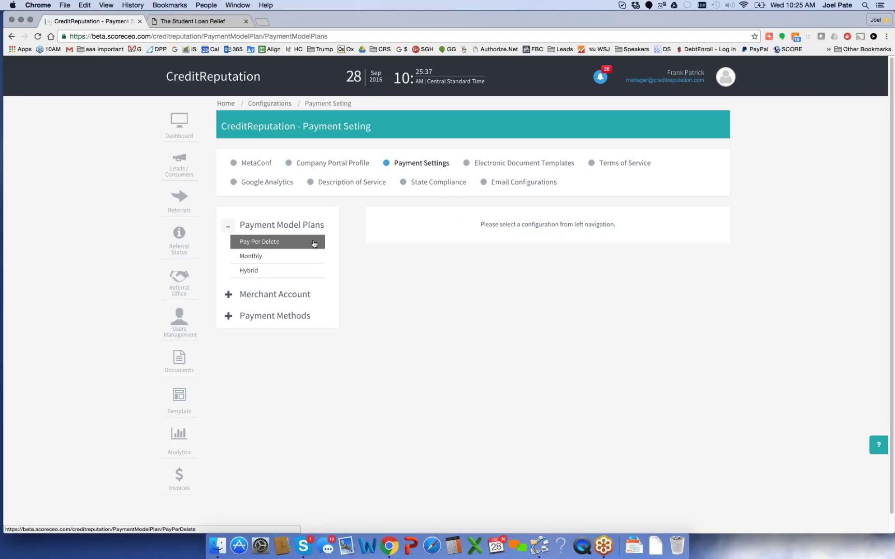
pyautogui.click(306, 258)
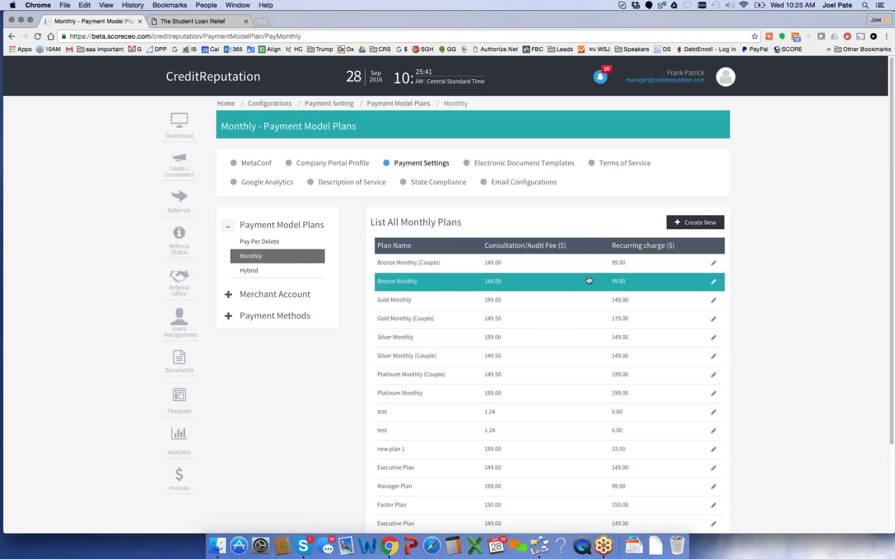
pyautogui.scroll(-3, 589, 279)
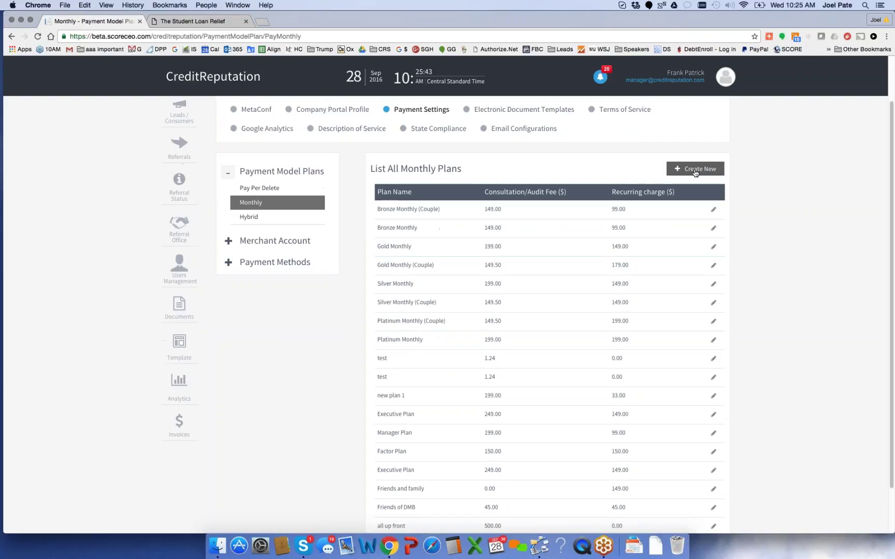
pyautogui.click(695, 172)
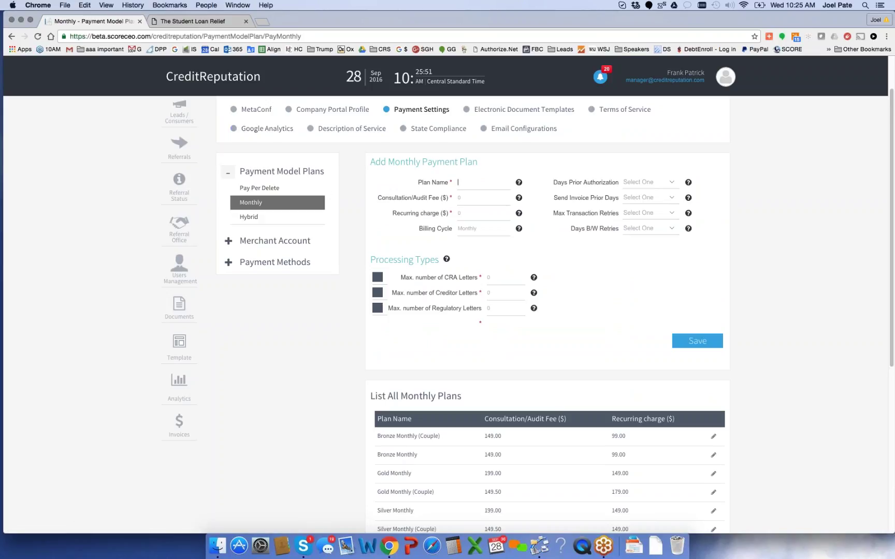
# Return to the Monthly plans list and open Bronze Monthly (Couple) for editing.
pyautogui.click(11, 36)
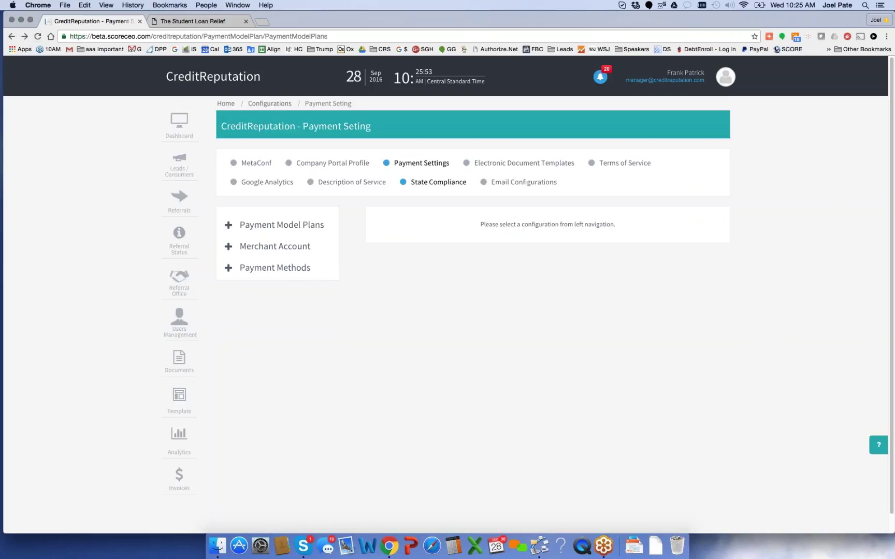
pyautogui.click(280, 225)
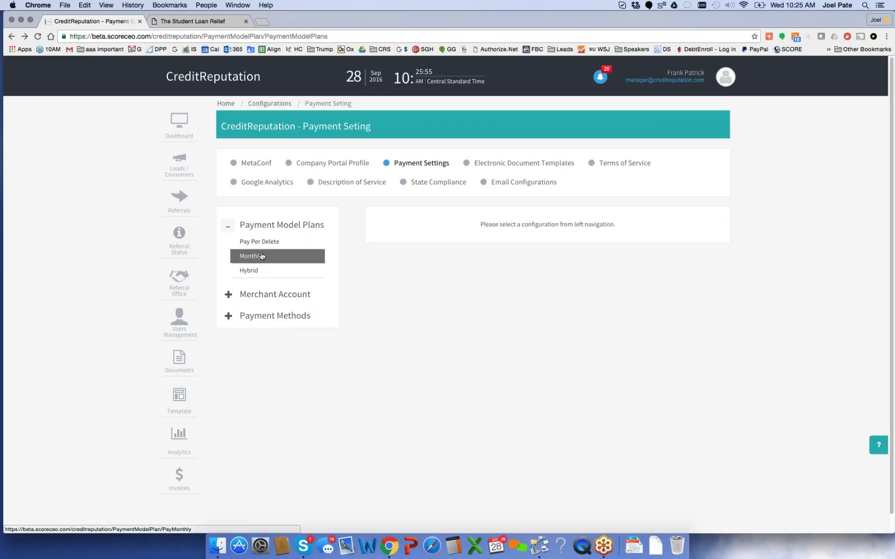
pyautogui.click(261, 256)
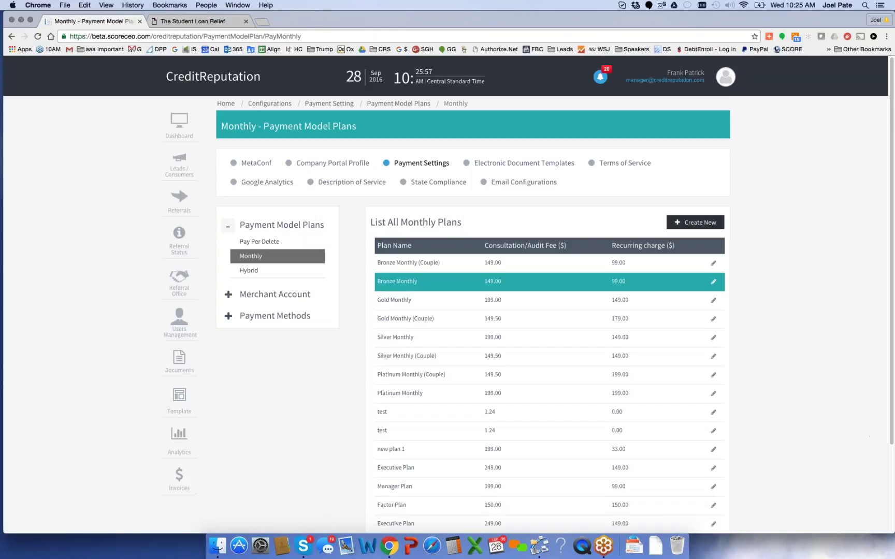
pyautogui.click(717, 265)
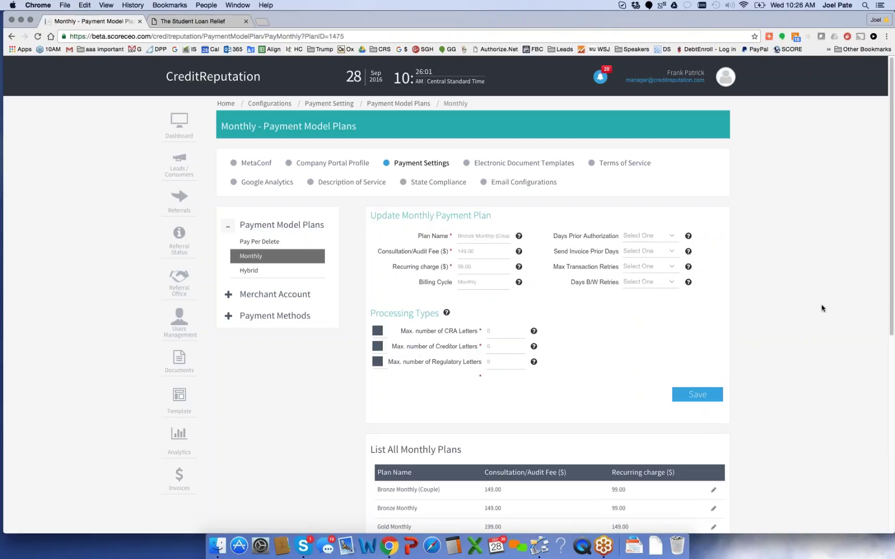
# Change the consultation fee from 149.00 to 99.00 and set days prior authorization to 3.
pyautogui.doubleClick(456, 251)
pyautogui.write('99.00')
pyautogui.click(549, 310)
pyautogui.click(672, 236)
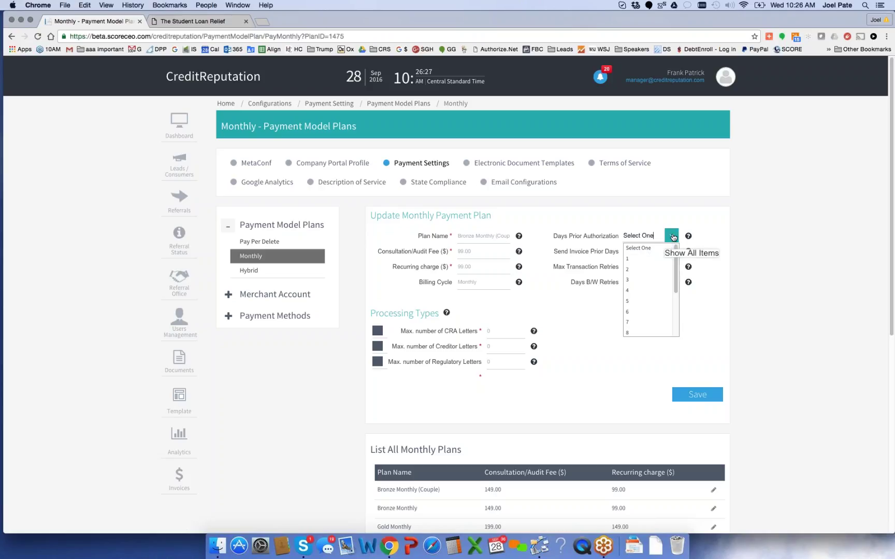
pyautogui.click(635, 282)
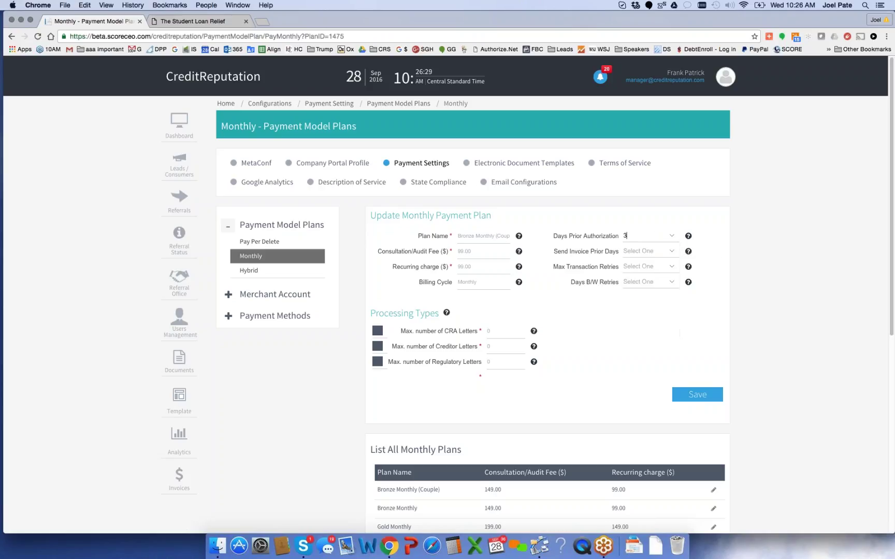
pyautogui.doubleClick(625, 236)
# Set invoices to send 4 days prior, 1 maximum transaction retry, and 3 days between retries.
pyautogui.click(675, 251)
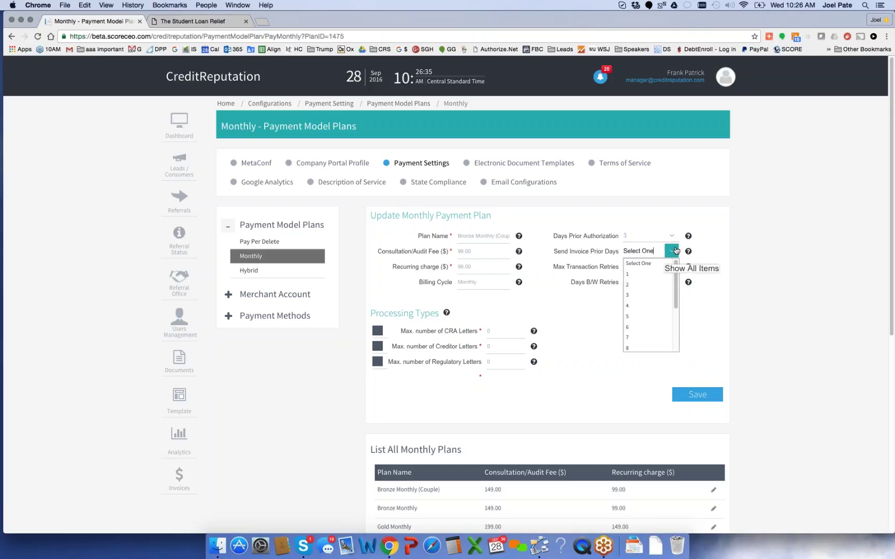
pyautogui.click(638, 299)
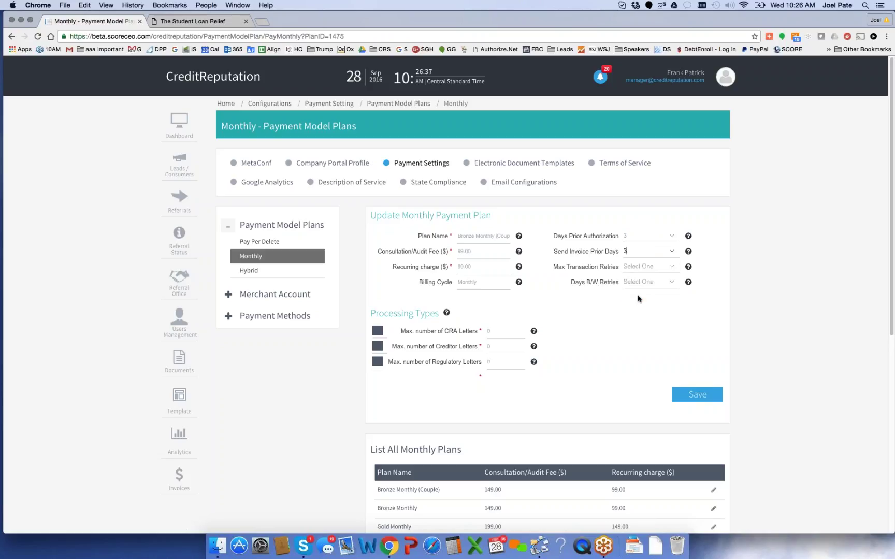
pyautogui.click(672, 251)
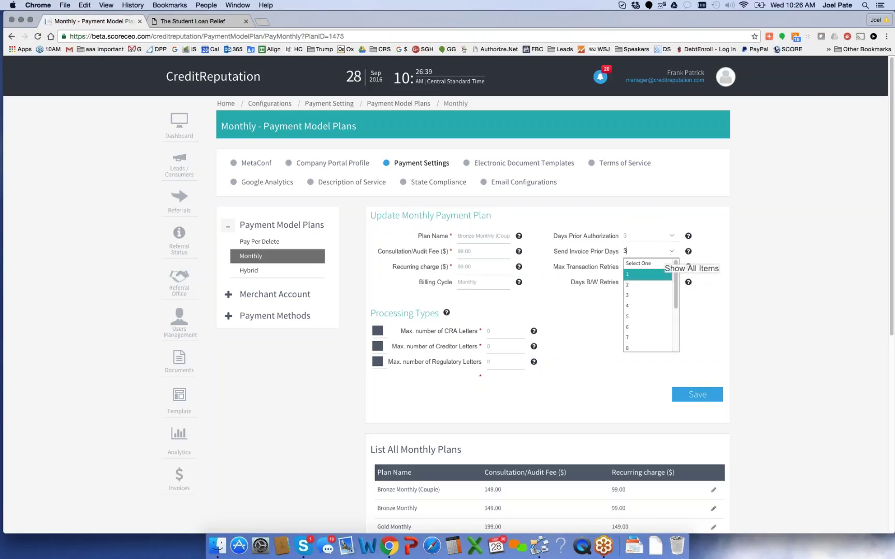
pyautogui.click(638, 308)
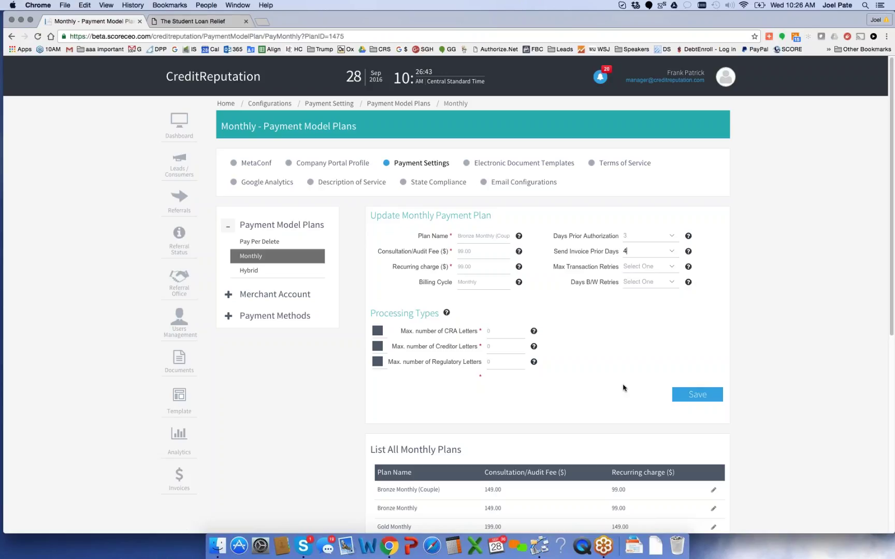
pyautogui.click(673, 267)
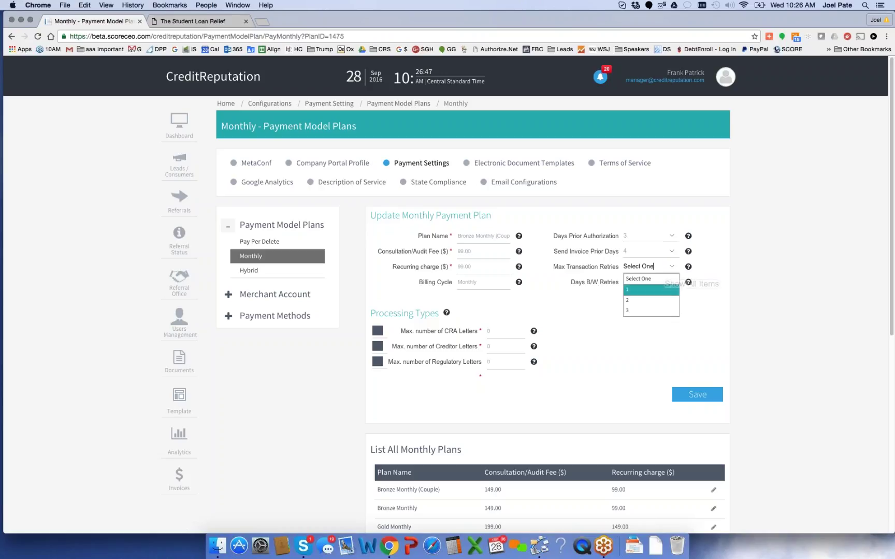
pyautogui.click(637, 291)
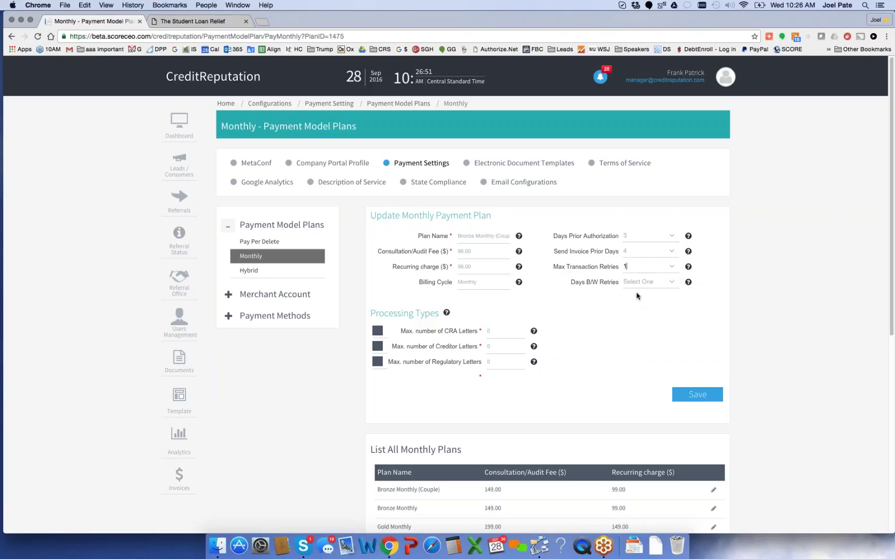
pyautogui.click(672, 281)
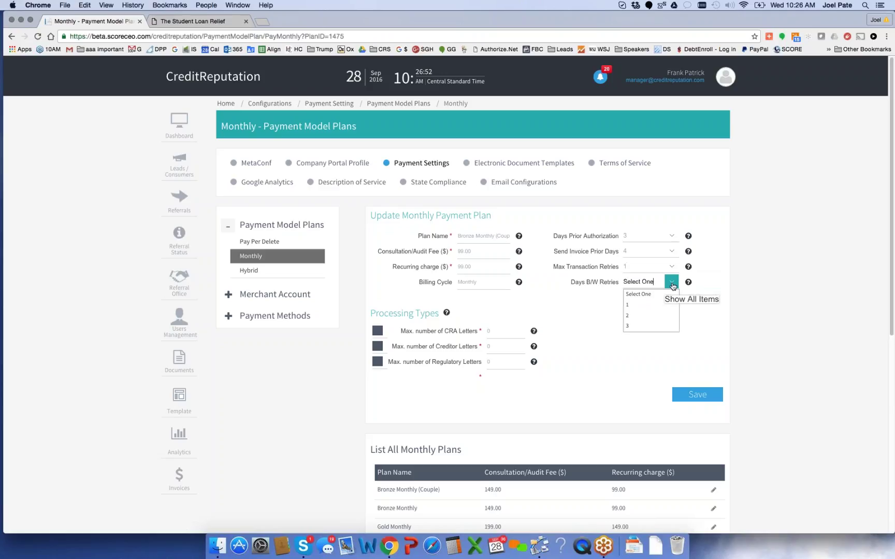
pyautogui.click(648, 327)
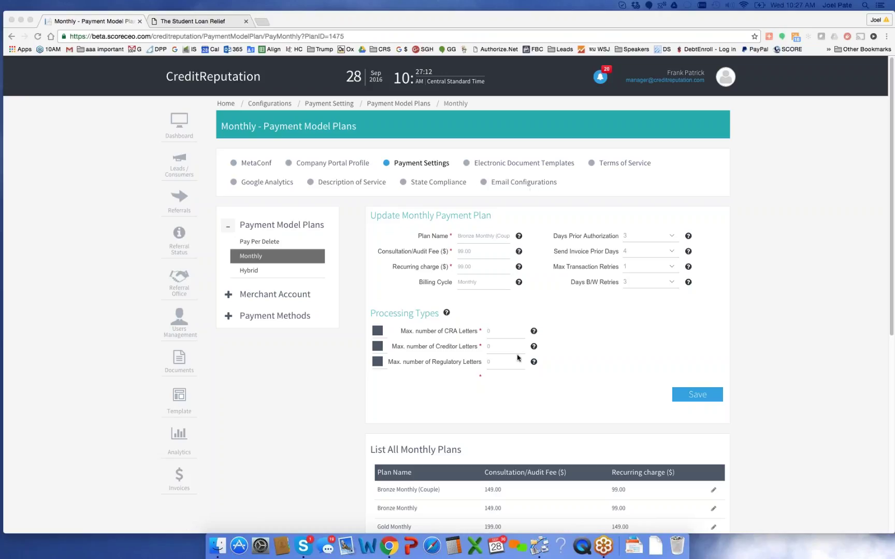
# Enable CRA letters with CRA and creditor letter limits of 3, save, and open Gold Monthly.
pyautogui.click(376, 330)
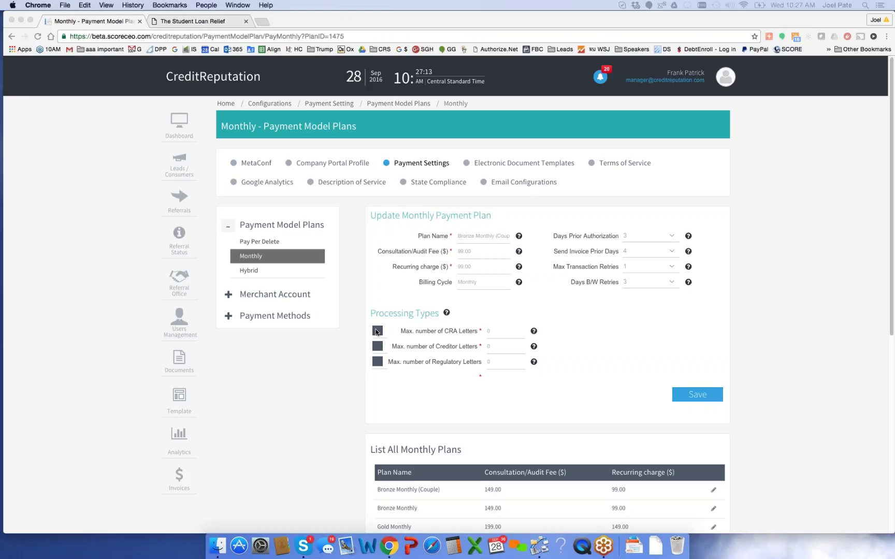
pyautogui.click(501, 332)
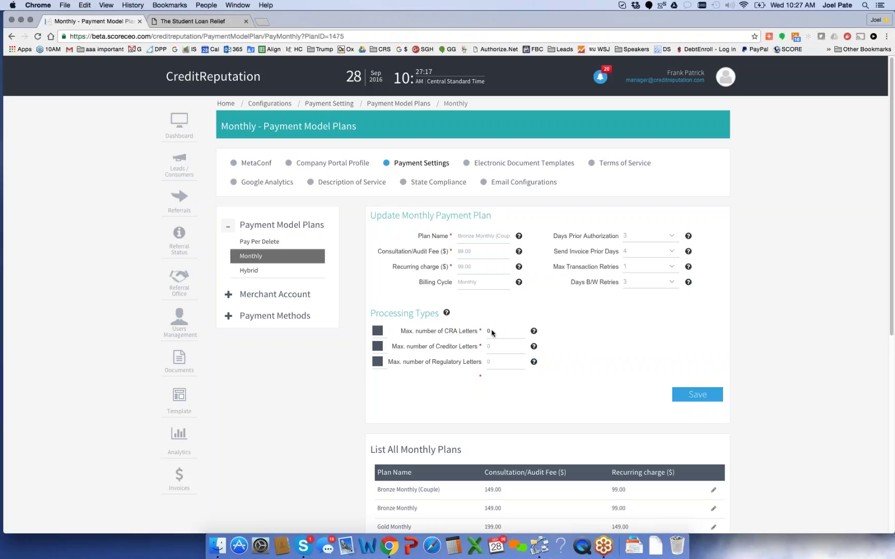
pyautogui.click(382, 334)
pyautogui.click(497, 330)
pyautogui.write('3')
pyautogui.press('Tab')
pyautogui.write('3')
pyautogui.click(583, 357)
pyautogui.click(710, 397)
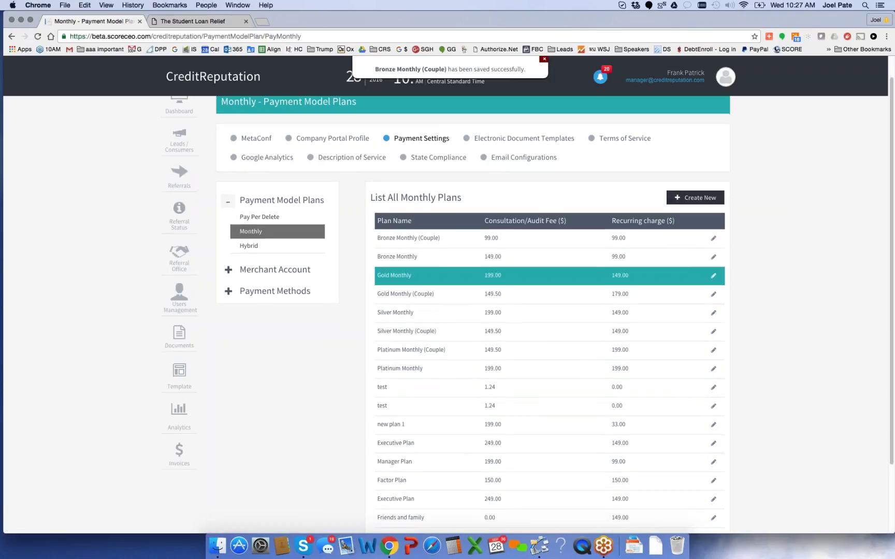
pyautogui.click(713, 275)
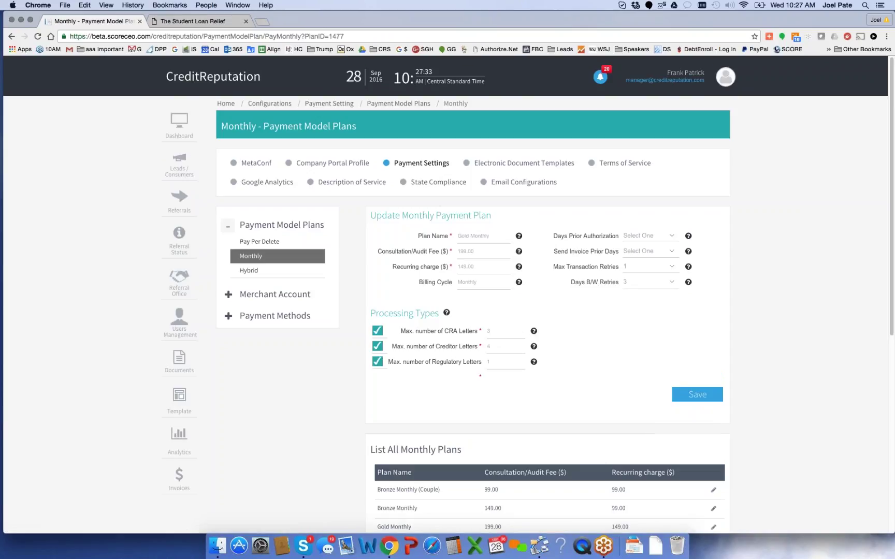
# Set Gold Monthly's maximum creditor letters to 4, highlight the consultation fee, then go to Electronic Document Templates.
pyautogui.scroll(-1, 489, 273)
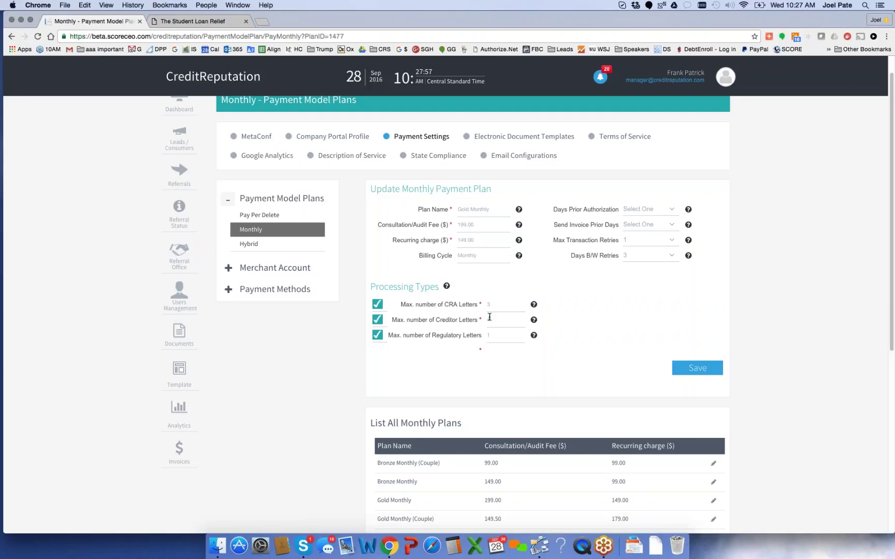
pyautogui.write('4')
pyautogui.moveTo(496, 320); pyautogui.dragTo(488, 321)
pyautogui.moveTo(474, 224); pyautogui.dragTo(458, 238)
pyautogui.click(527, 137)
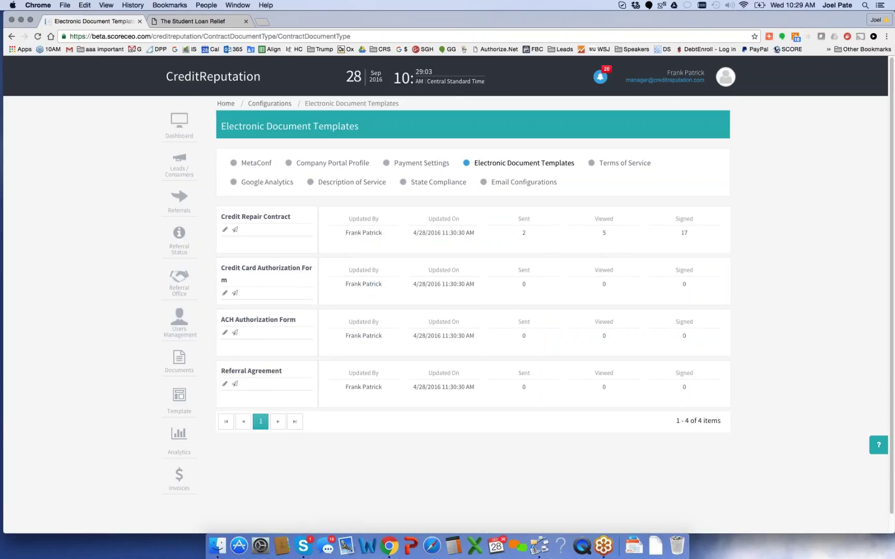
# Review the Credit Repair Contract template text, then send that contract for signature from the list.
pyautogui.click(226, 231)
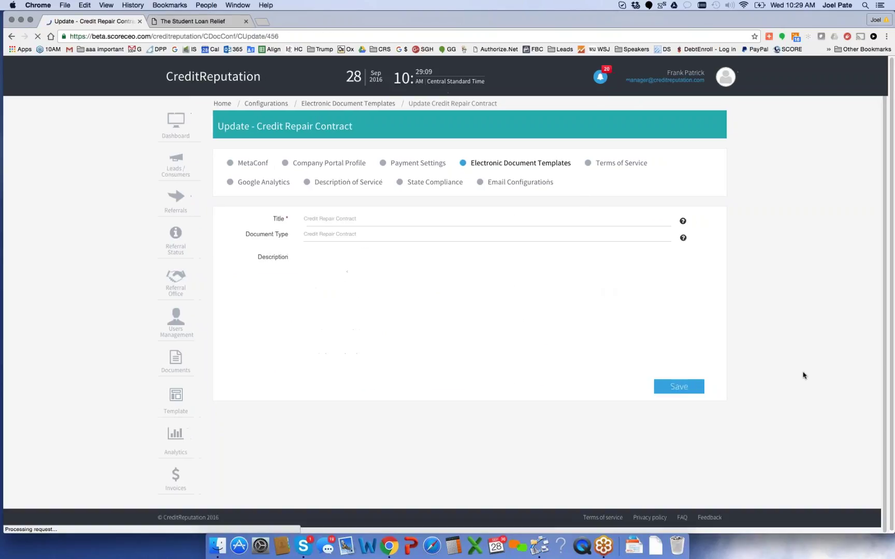
pyautogui.scroll(1, 804, 376)
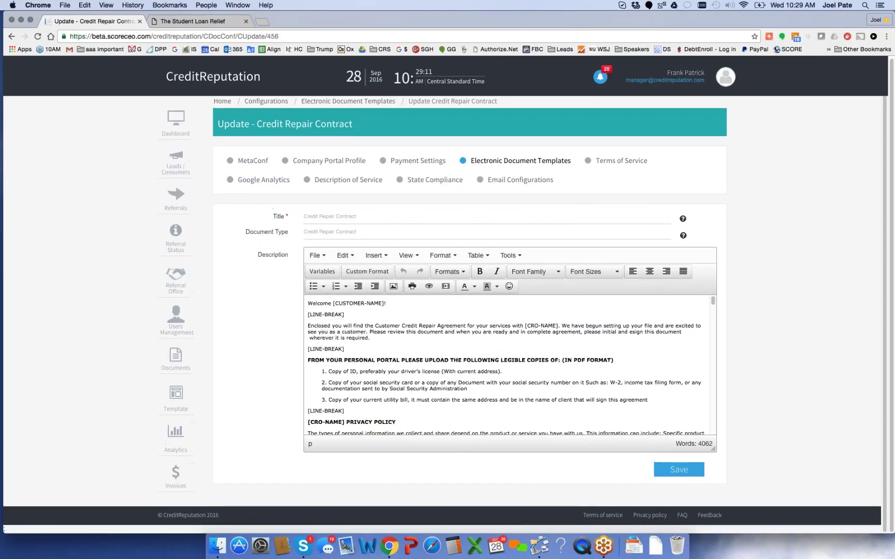
pyautogui.scroll(-5, 507, 367)
pyautogui.scroll(4, 507, 367)
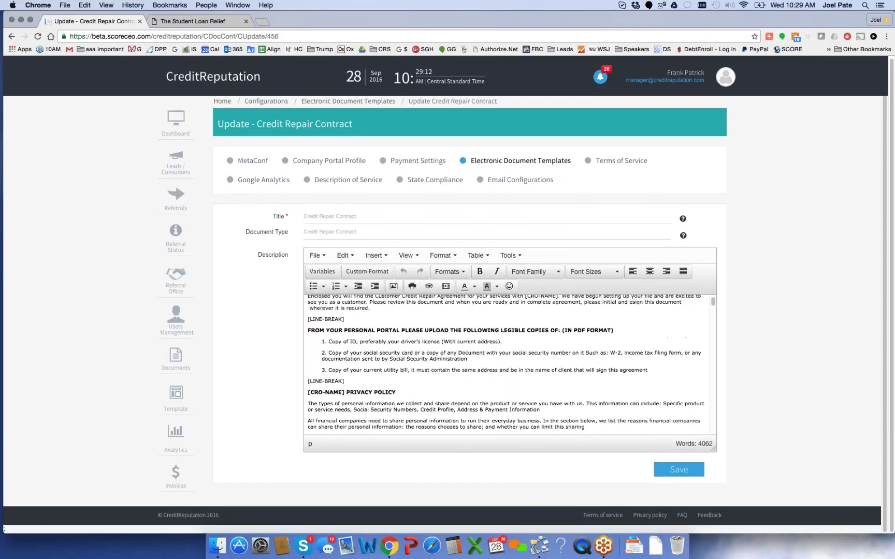
pyautogui.click(541, 159)
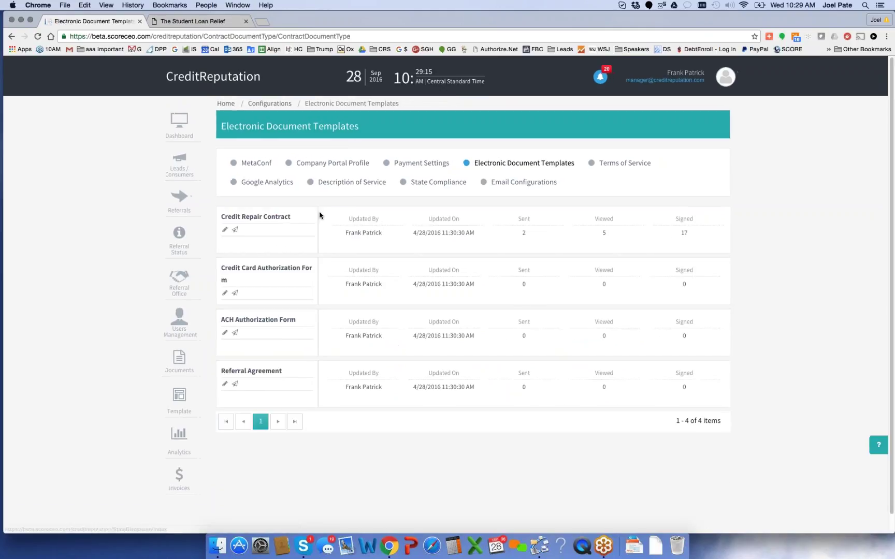
pyautogui.click(236, 231)
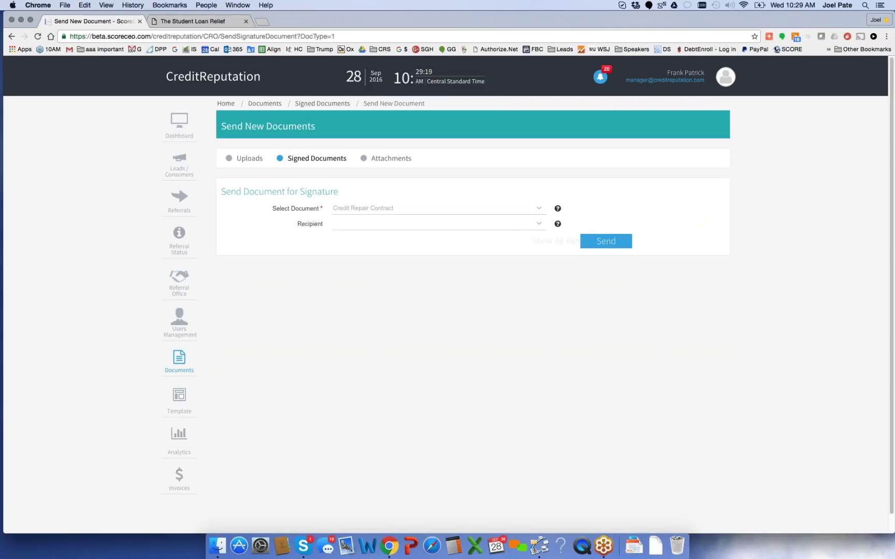
pyautogui.write('scott')
pyautogui.press('BackSpace')
pyautogui.press('BackSpace')
pyautogui.press('BackSpace')
pyautogui.press('BackSpace')
pyautogui.press('BackSpace')
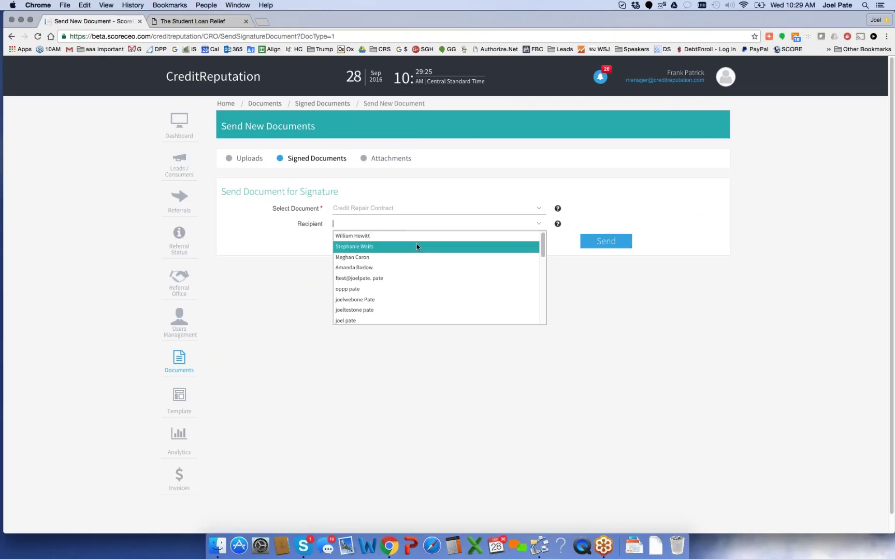
pyautogui.write('sco')
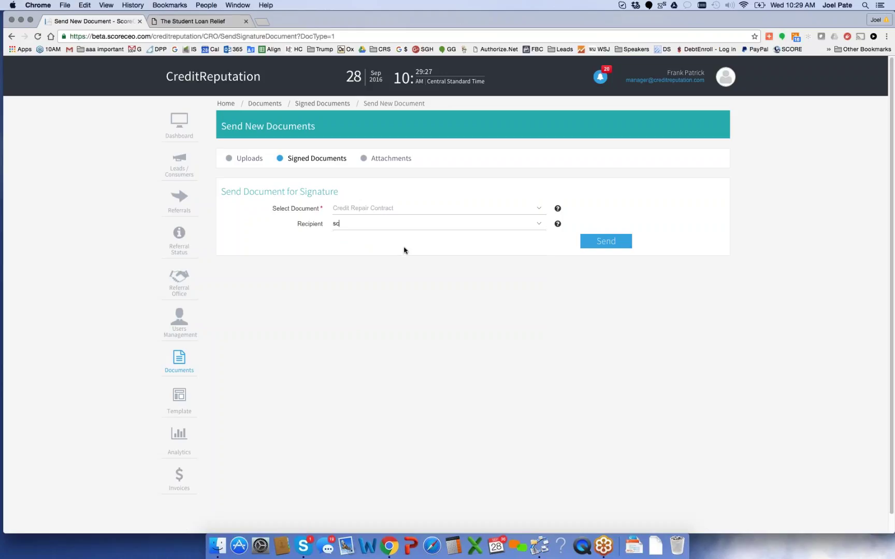
pyautogui.press('BackSpace')
pyautogui.press('BackSpace')
pyautogui.press('BackSpace')
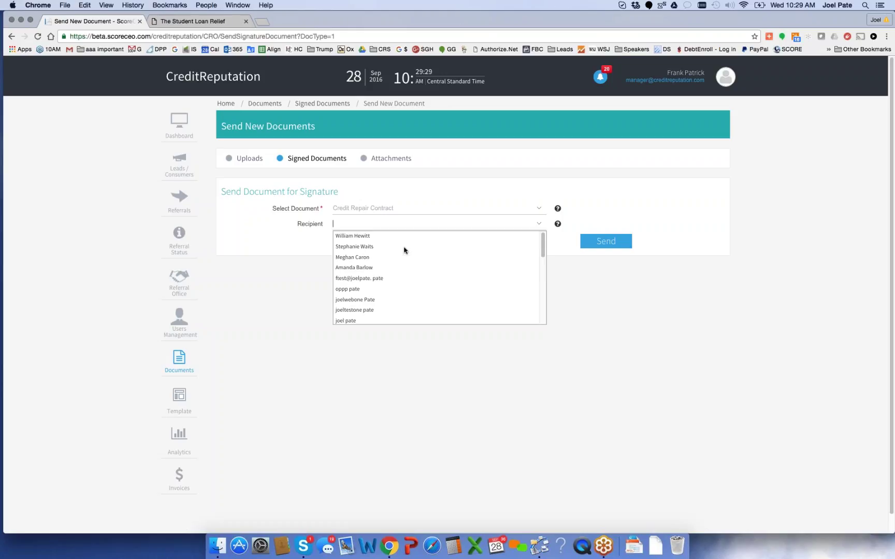
pyautogui.write('s')
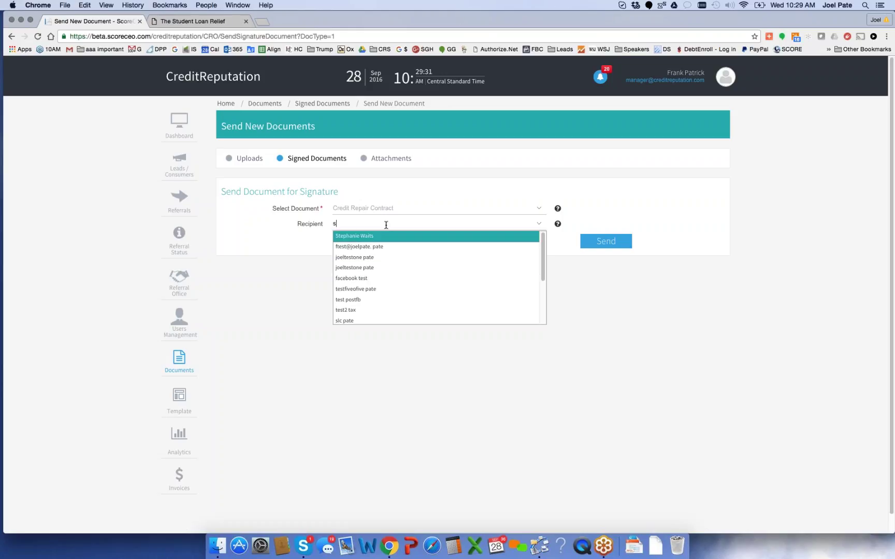
pyautogui.click(379, 262)
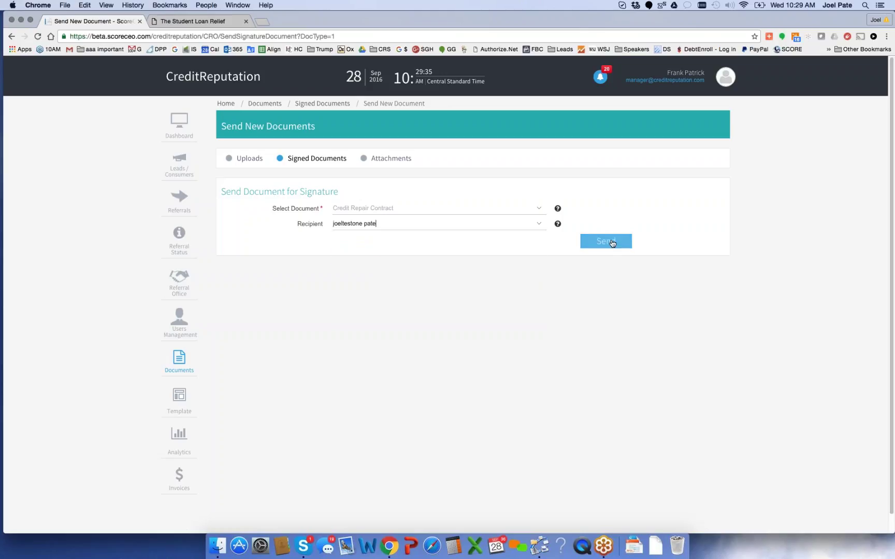
pyautogui.click(590, 278)
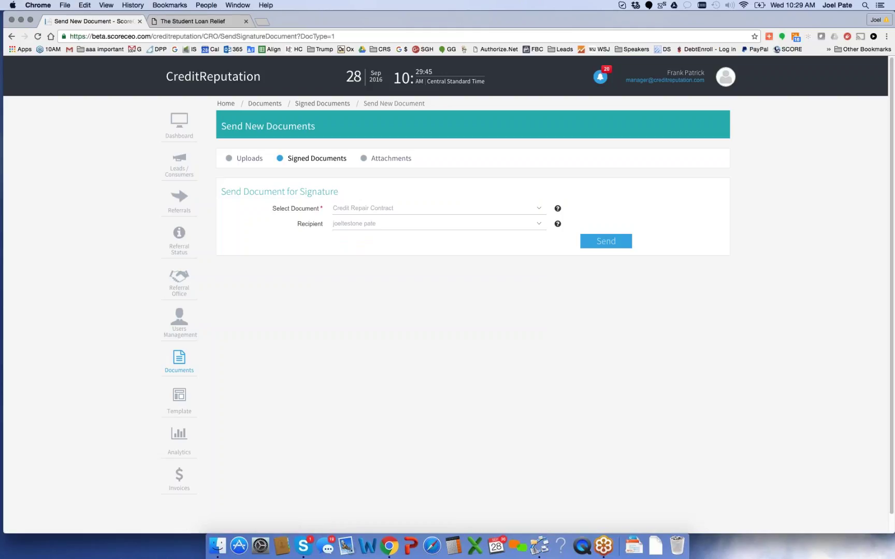
pyautogui.moveTo(376, 224); pyautogui.dragTo(332, 224)
pyautogui.moveTo(383, 224); pyautogui.dragTo(333, 223)
pyautogui.click(11, 36)
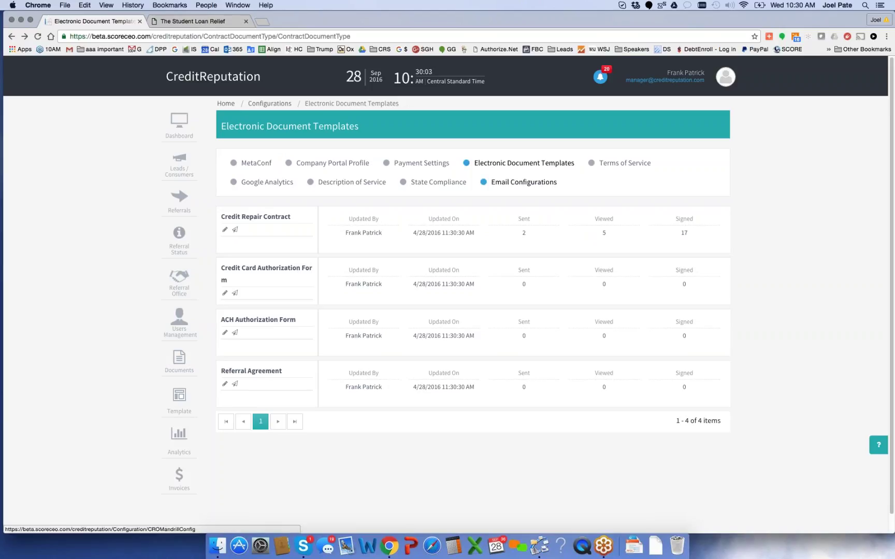
# View the Terms of Service templates, then move on to the State Compliance settings.
pyautogui.click(622, 166)
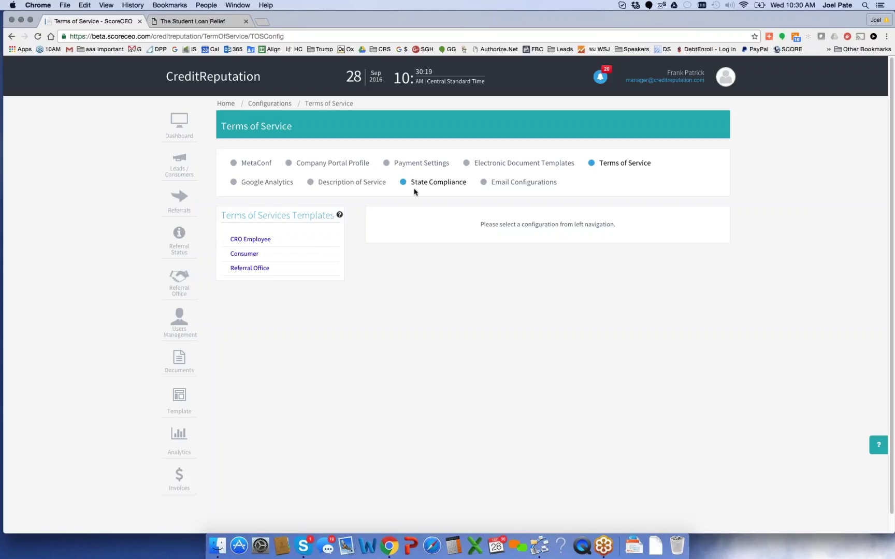
pyautogui.click(430, 183)
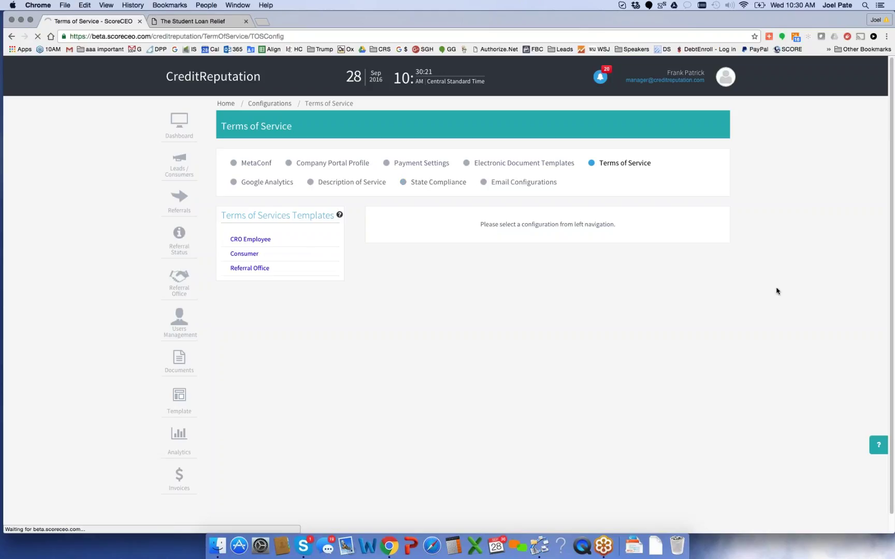
# Page through the states to page 3 and open the Texas (TX) compliance record.
pyautogui.scroll(-4, 772, 303)
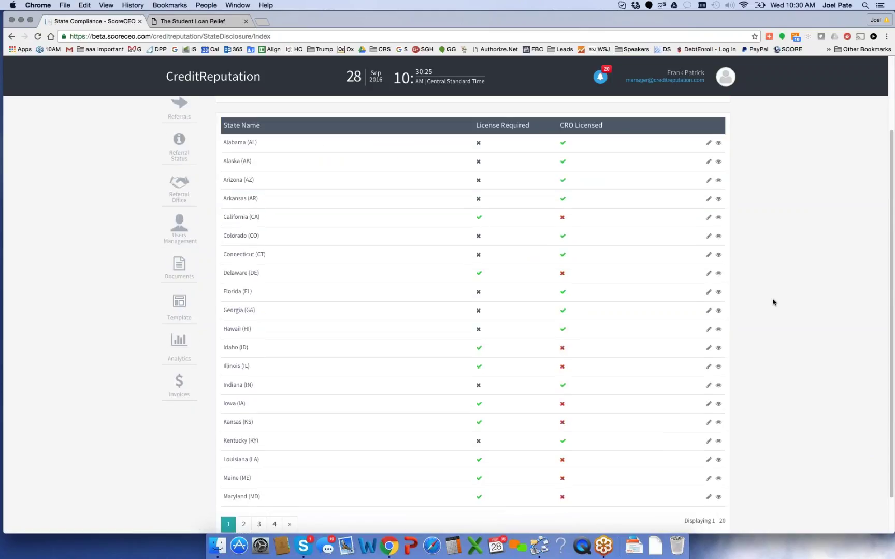
pyautogui.scroll(-2, 518, 419)
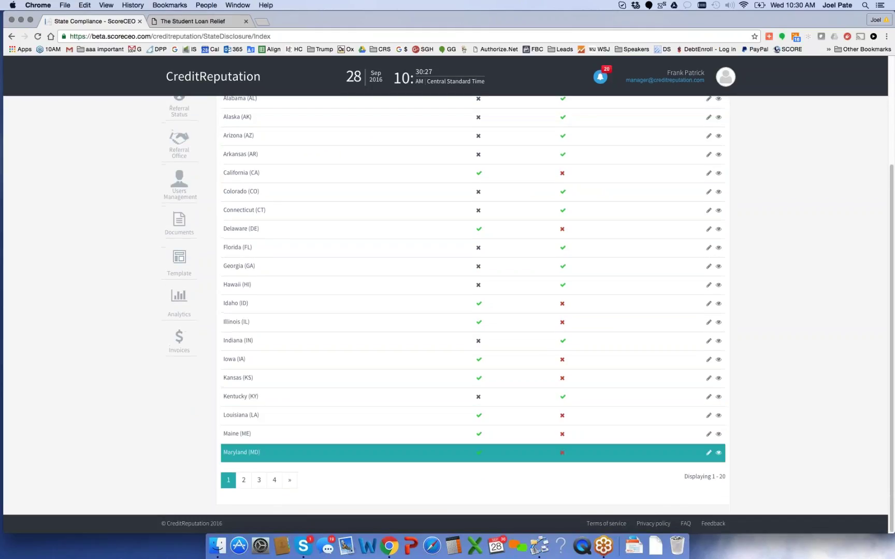
pyautogui.click(243, 480)
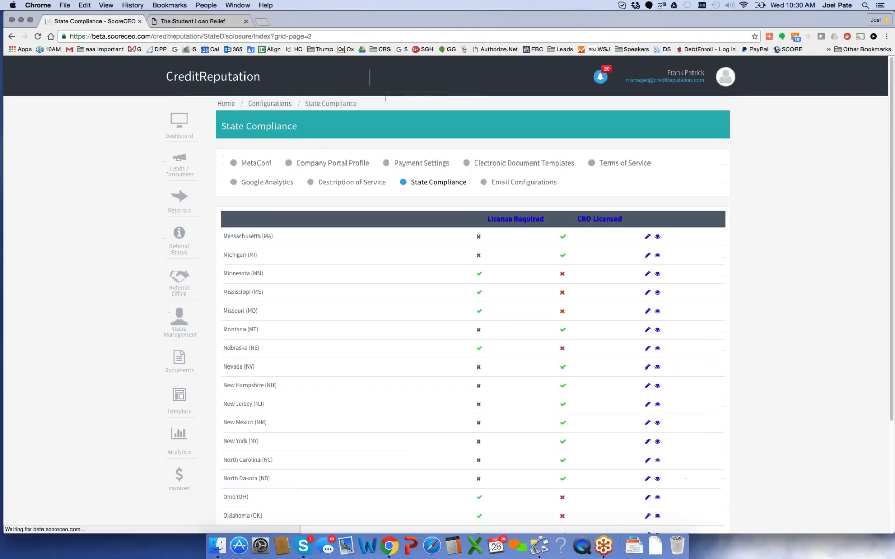
pyautogui.scroll(-5, 472, 420)
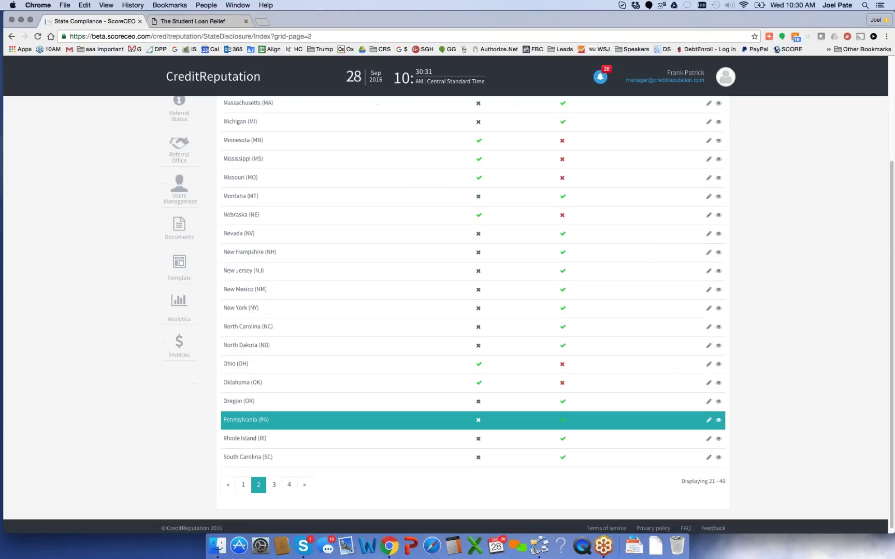
pyautogui.click(274, 485)
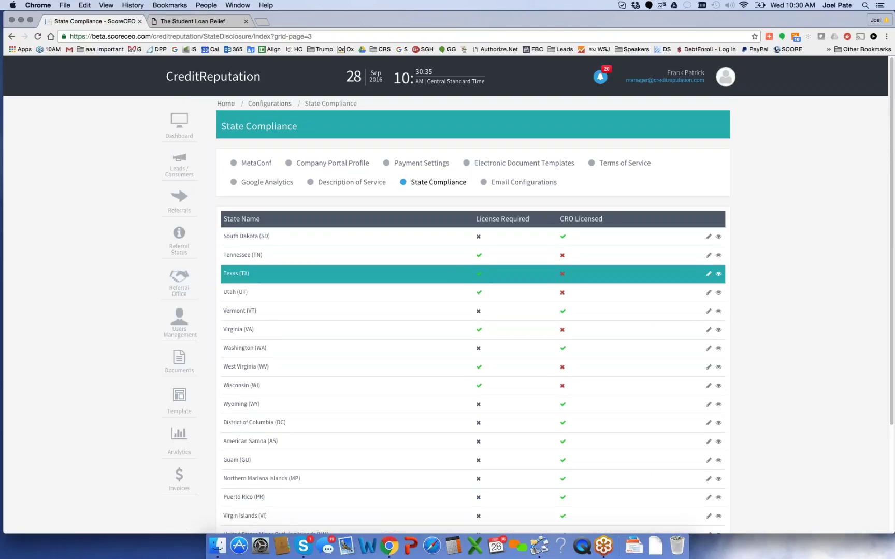
pyautogui.click(719, 275)
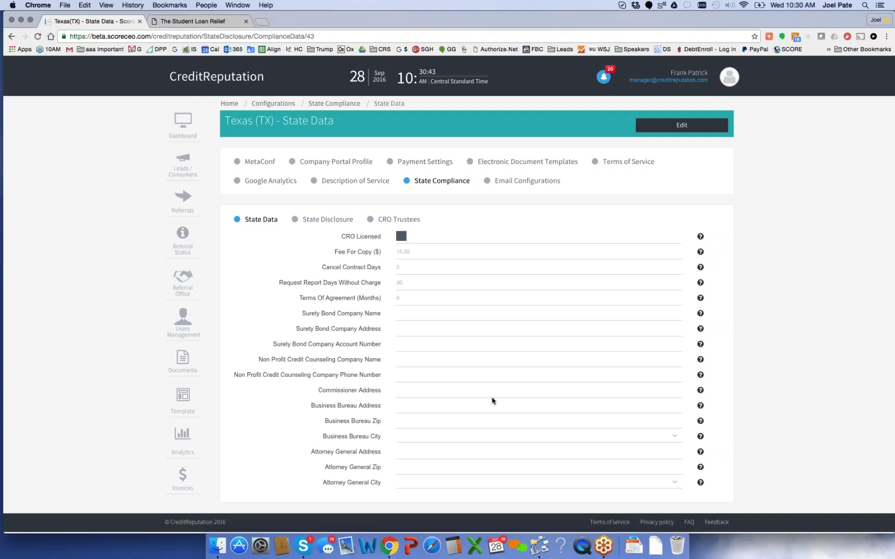
# Switch to the Texas State Disclosure tab and read through its state terms text.
pyautogui.click(323, 220)
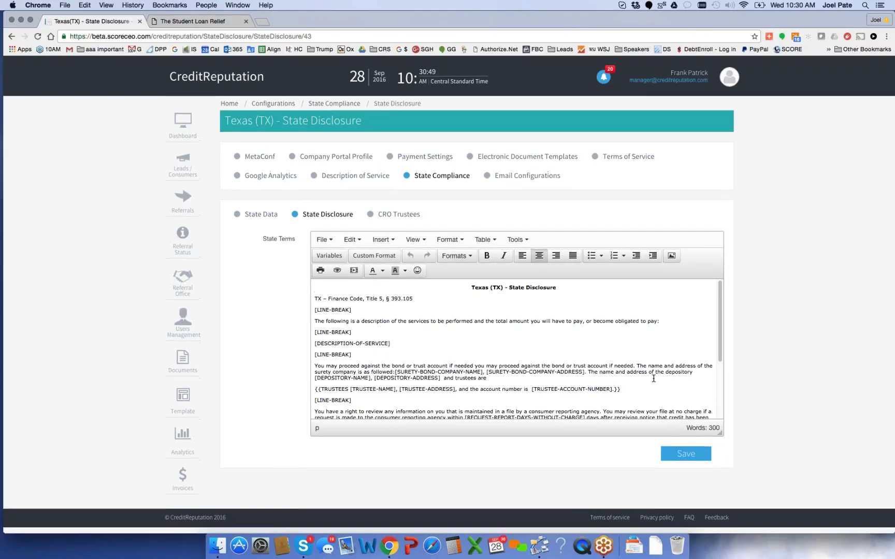
pyautogui.scroll(-5, 653, 379)
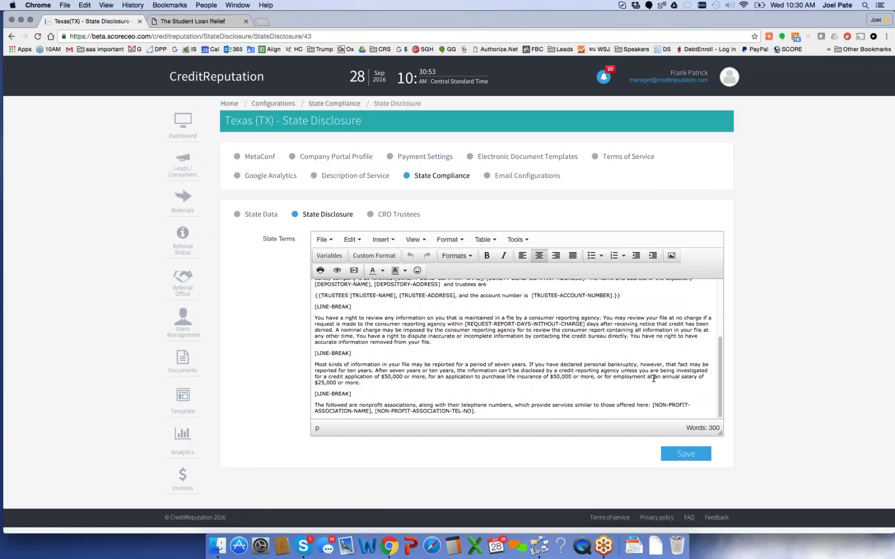
pyautogui.scroll(5, 654, 379)
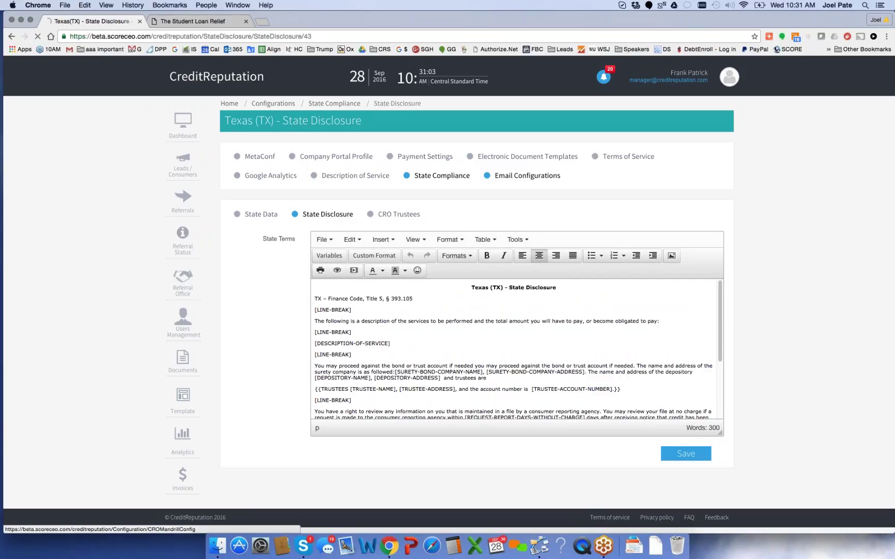
# Open Email Configurations, highlight the Mandrill Api Key setting, then go to the referral offices list.
pyautogui.click(539, 178)
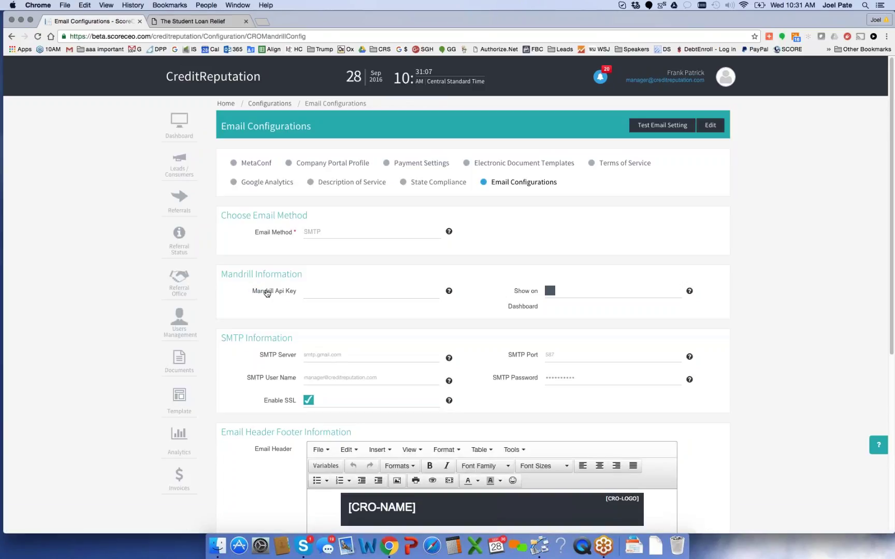
pyautogui.moveTo(252, 292); pyautogui.dragTo(297, 291)
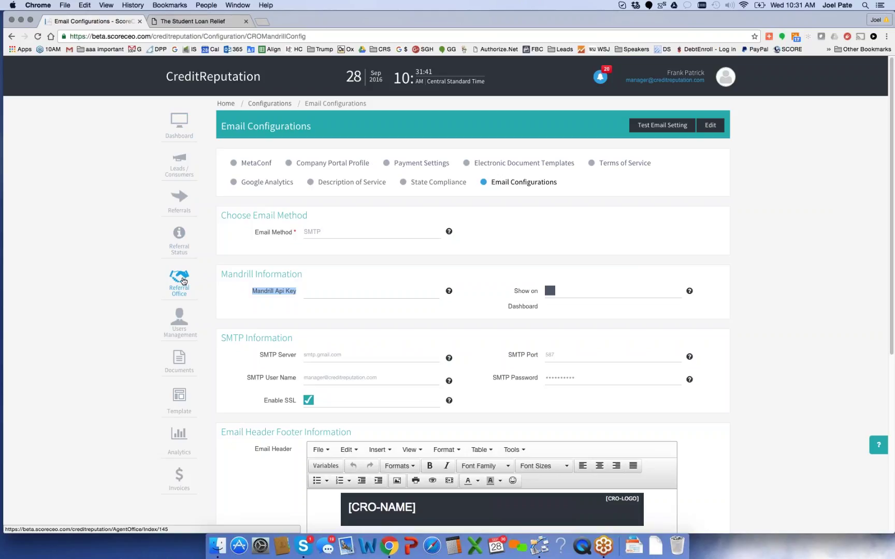
pyautogui.click(183, 282)
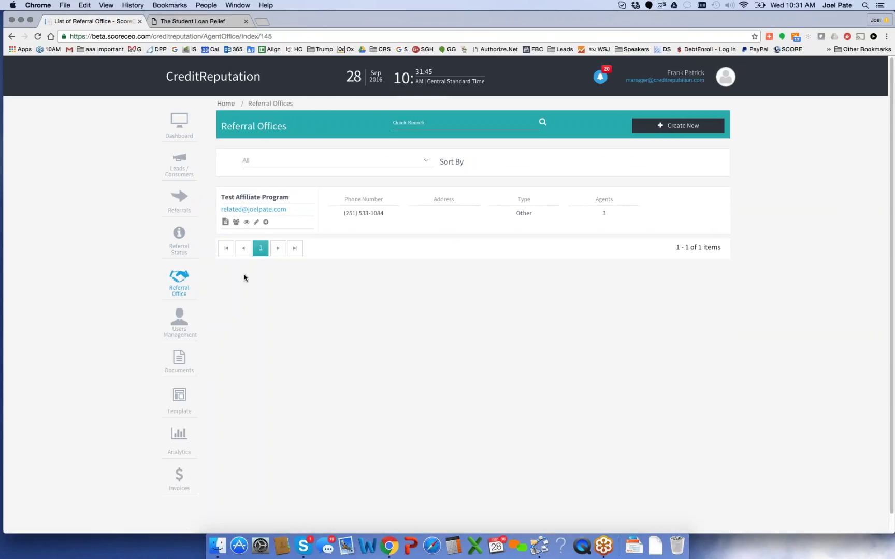
# List the Test Affiliate Program's three referral agents and copy the referral admin's e-mail address.
pyautogui.click(275, 198)
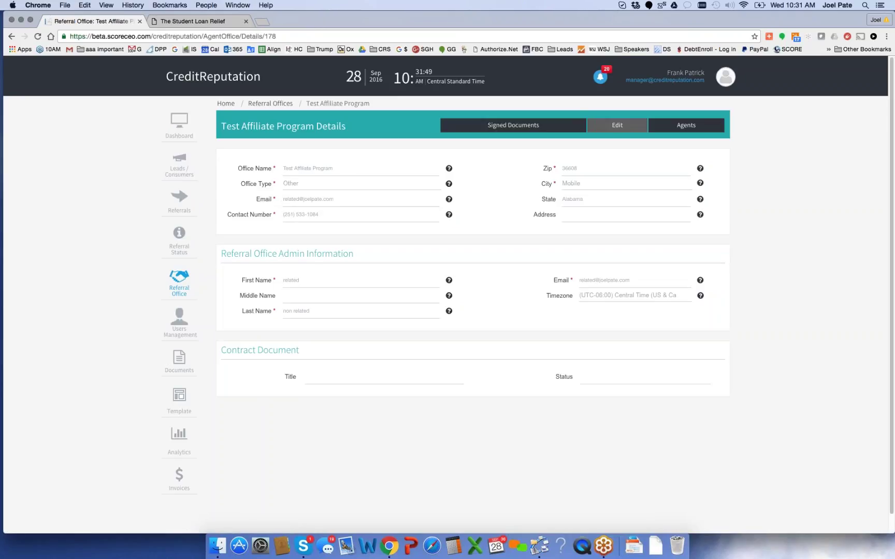
pyautogui.click(675, 125)
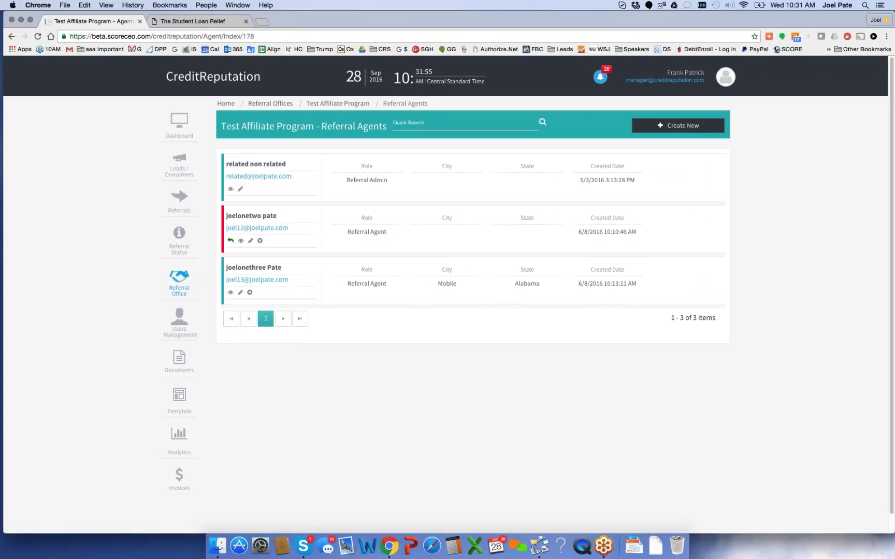
pyautogui.moveTo(292, 177); pyautogui.dragTo(226, 162)
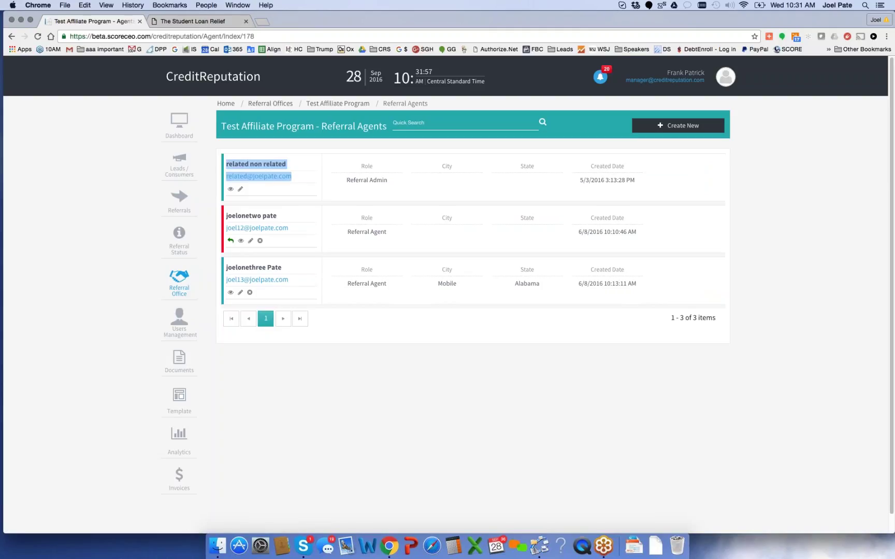
pyautogui.moveTo(315, 174); pyautogui.dragTo(226, 176)
pyautogui.press('super+c')
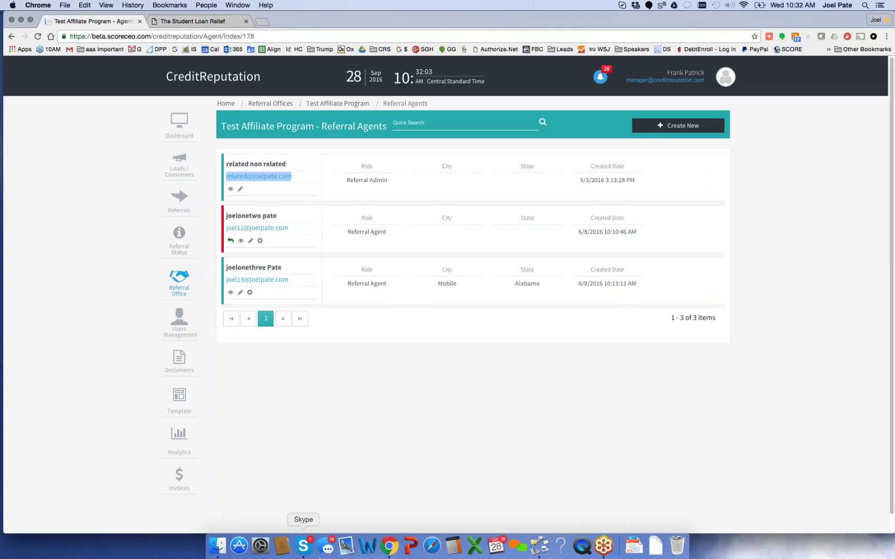
pyautogui.click(432, 546)
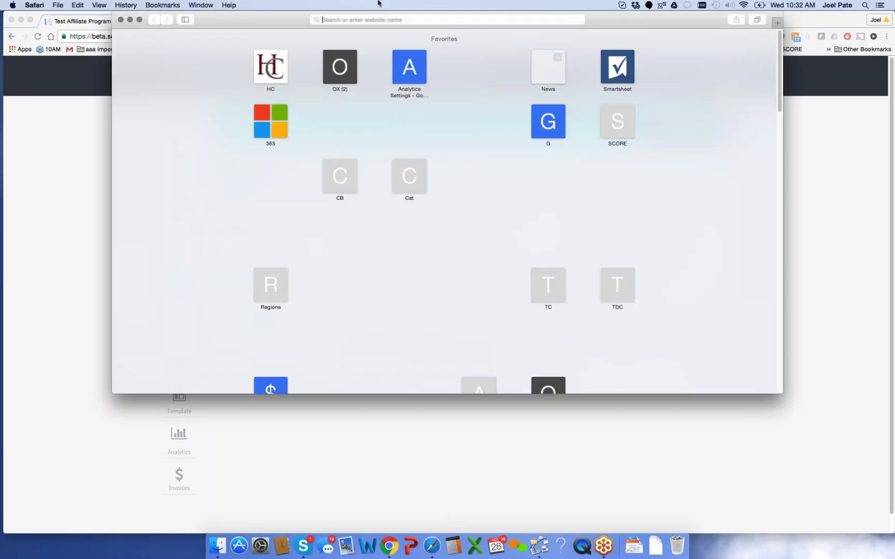
# Load the beta CreditReputation login page, stripping the e-mail parameter from the address.
pyautogui.write('b')
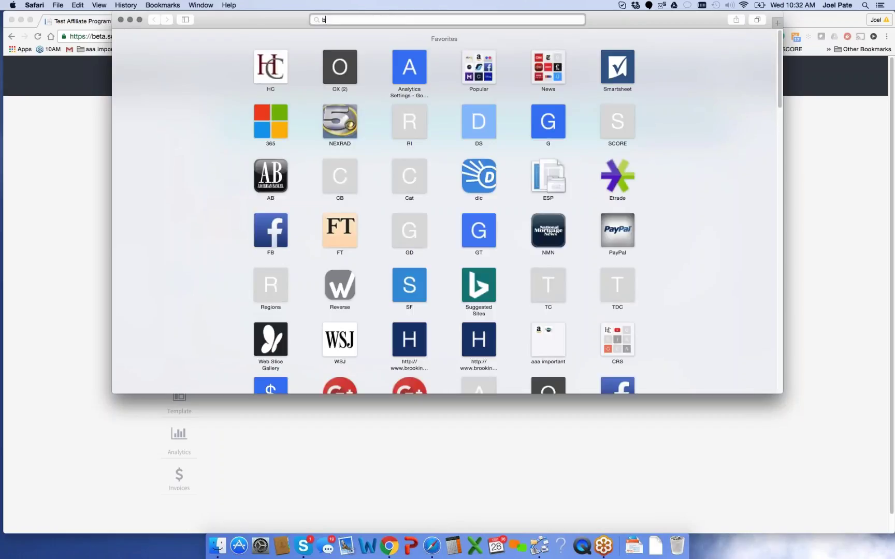
pyautogui.write('eta.scoreceo.com')
pyautogui.press('Return')
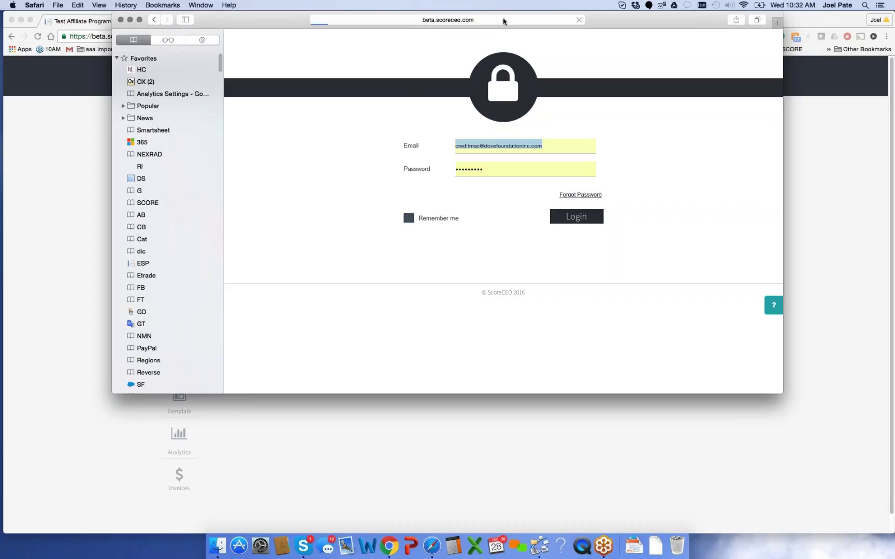
pyautogui.click(503, 21)
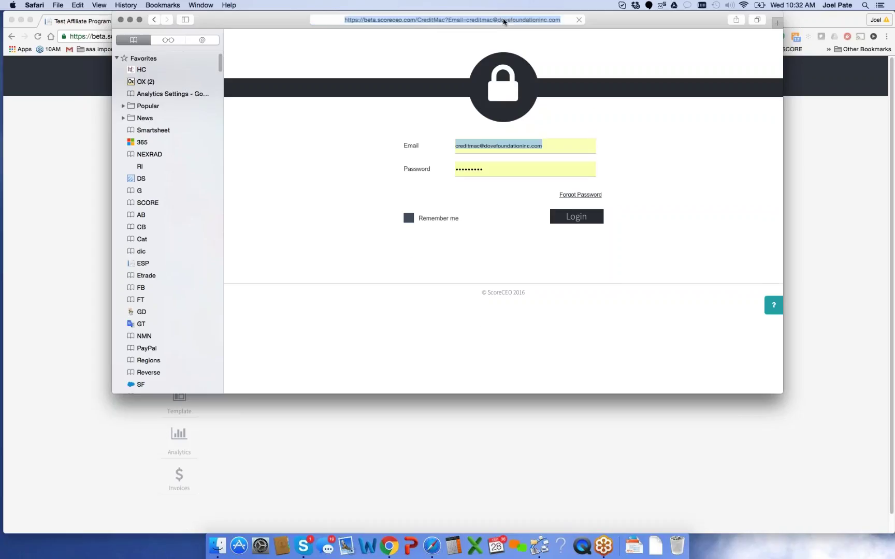
pyautogui.click(504, 19)
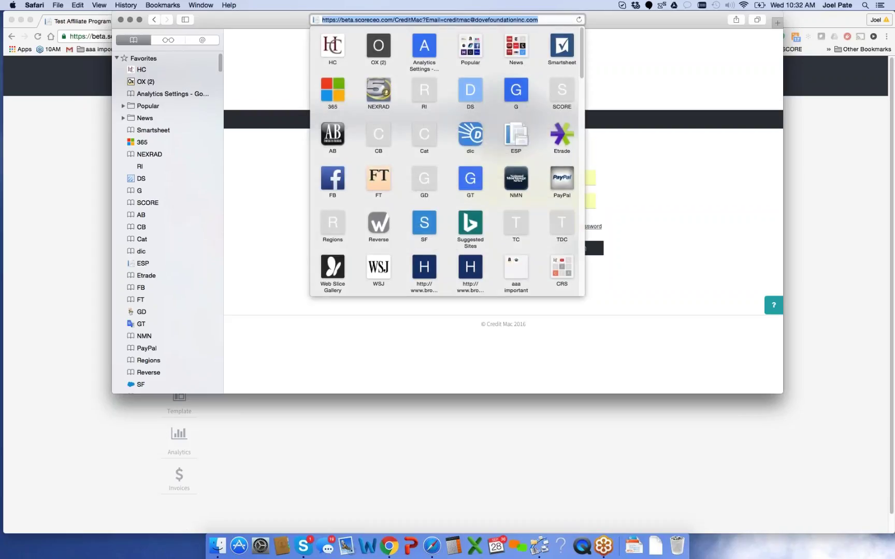
pyautogui.click(441, 19)
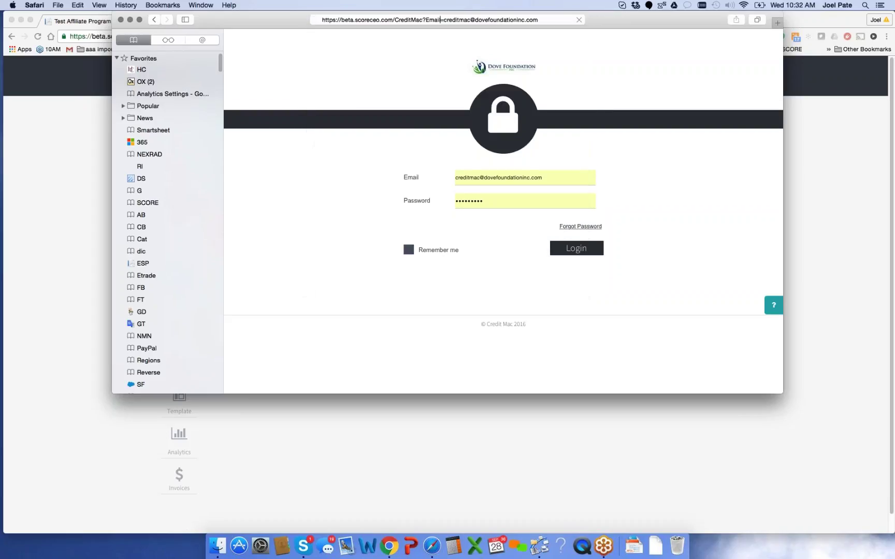
pyautogui.click(441, 20)
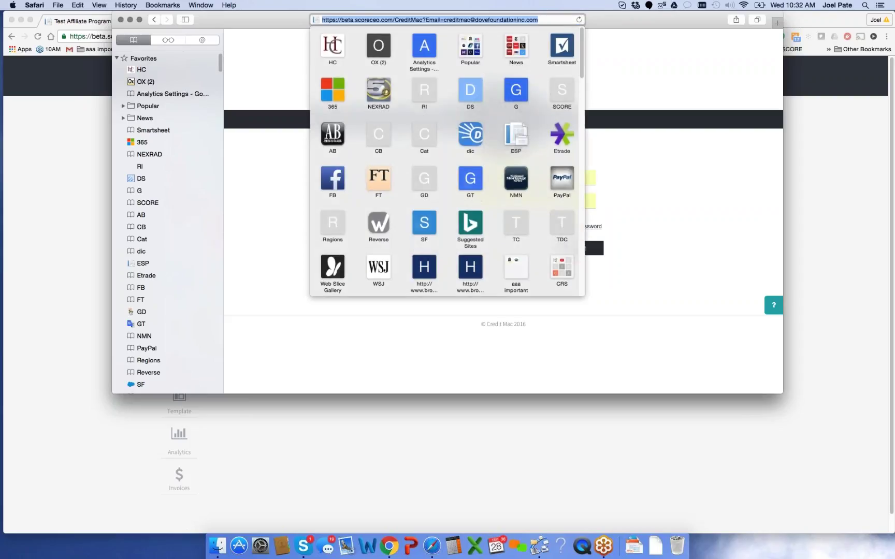
pyautogui.click(555, 18)
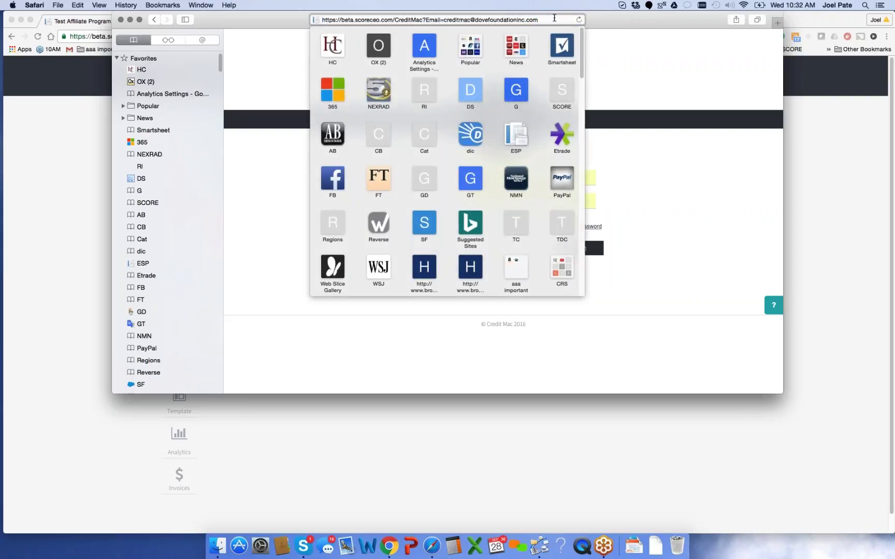
pyautogui.press('BackSpace')
pyautogui.press('BackSpace')
pyautogui.press('BackSpace')
pyautogui.press('BackSpace')
pyautogui.press('BackSpace')
pyautogui.press('BackSpace')
pyautogui.press('BackSpace')
pyautogui.press('BackSpace')
pyautogui.press('BackSpace')
pyautogui.press('BackSpace')
pyautogui.press('BackSpace')
pyautogui.press('BackSpace')
pyautogui.press('BackSpace')
pyautogui.press('BackSpace')
pyautogui.press('BackSpace')
pyautogui.press('BackSpace')
pyautogui.press('BackSpace')
pyautogui.press('BackSpace')
pyautogui.press('BackSpace')
pyautogui.press('BackSpace')
pyautogui.press('BackSpace')
pyautogui.press('BackSpace')
pyautogui.press('BackSpace')
pyautogui.press('BackSpace')
pyautogui.press('BackSpace')
pyautogui.press('BackSpace')
pyautogui.press('BackSpace')
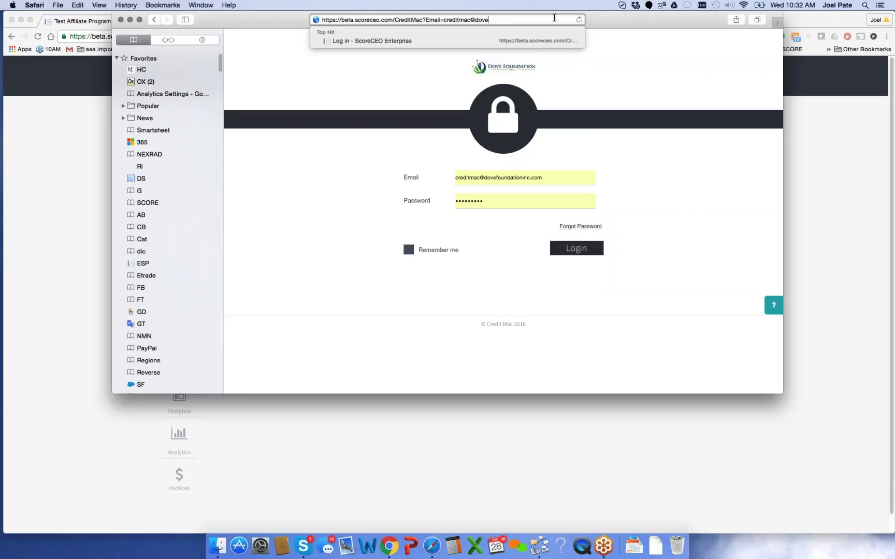
pyautogui.press('BackSpace')
pyautogui.press('BackSpace')
pyautogui.press('BackSpace')
pyautogui.press('BackSpace')
pyautogui.press('BackSpace')
pyautogui.press('BackSpace')
pyautogui.press('BackSpace')
pyautogui.press('BackSpace')
pyautogui.press('BackSpace')
pyautogui.press('BackSpace')
pyautogui.press('BackSpace')
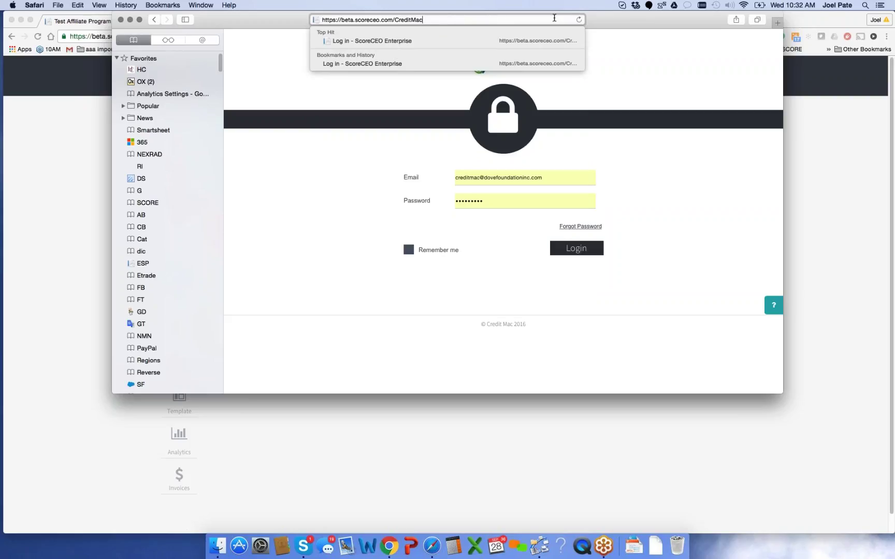
pyautogui.write('reputation')
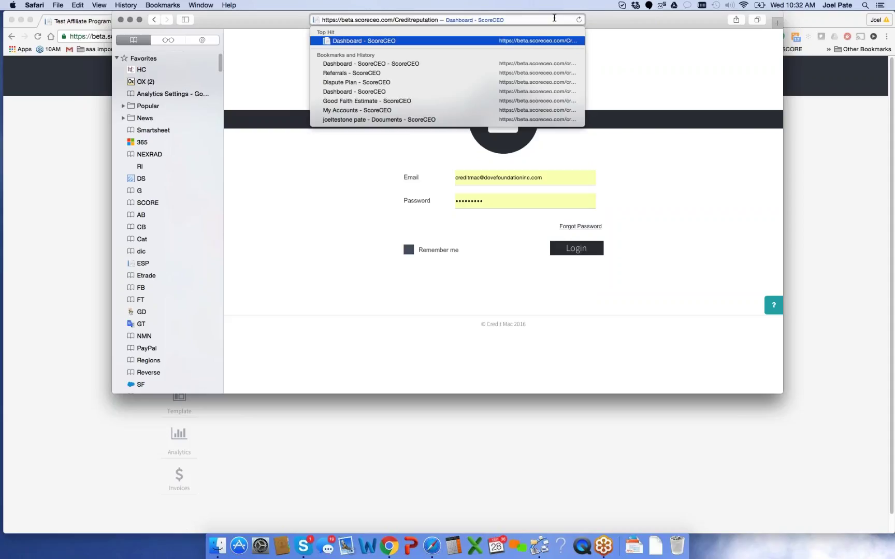
pyautogui.press('Return')
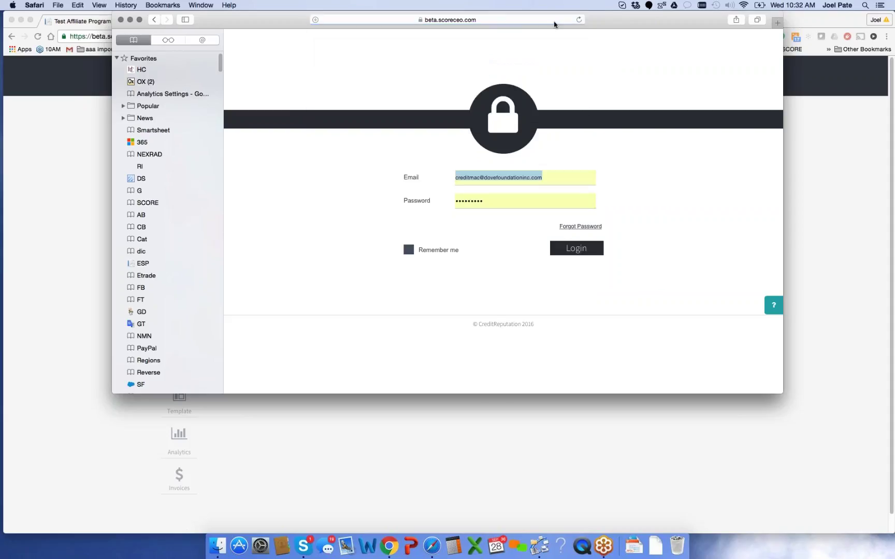
# Sign in with the pasted referral admin e-mail and its password, declining to save the password.
pyautogui.click(552, 176)
pyautogui.moveTo(551, 176); pyautogui.dragTo(453, 175)
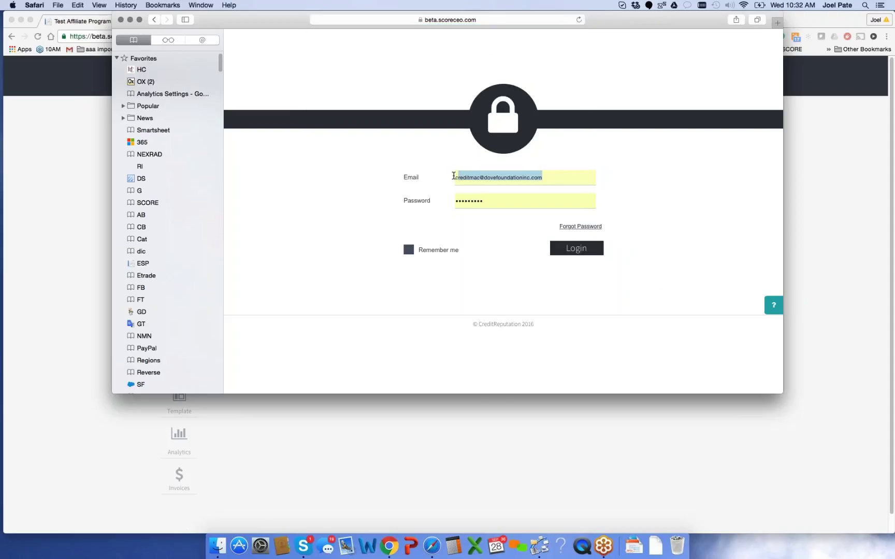
pyautogui.press('super+v')
pyautogui.moveTo(490, 201); pyautogui.dragTo(440, 201)
pyautogui.write('*********')
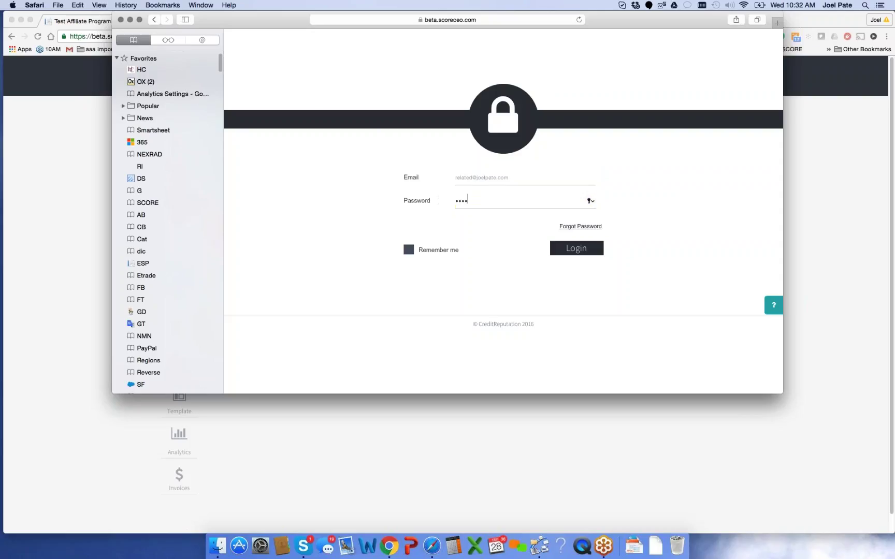
pyautogui.press('Return')
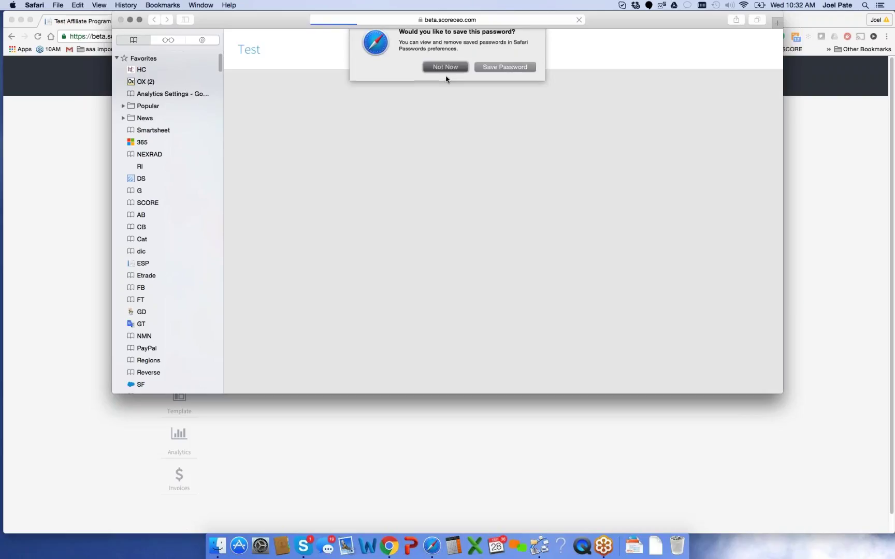
pyautogui.click(445, 67)
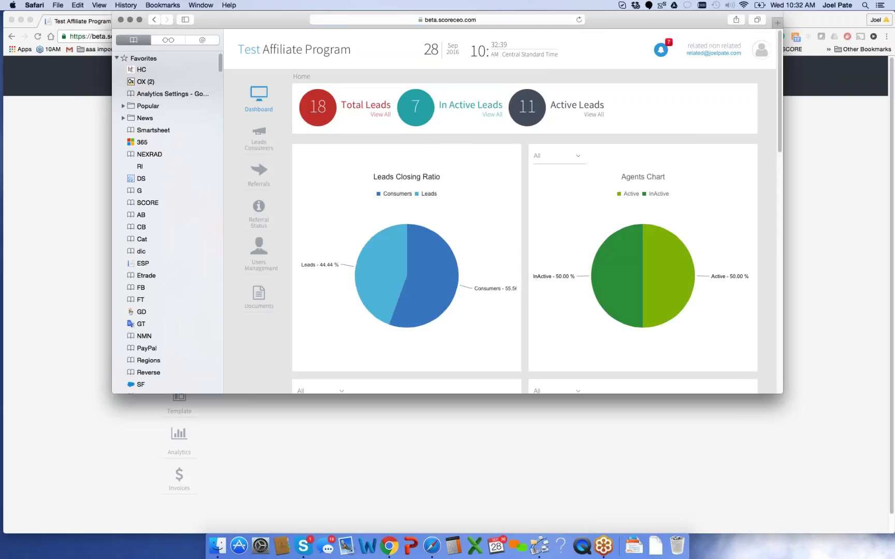
# Copy the special invite link from the Referrals page after closing the Facebook login prompt.
pyautogui.click(258, 170)
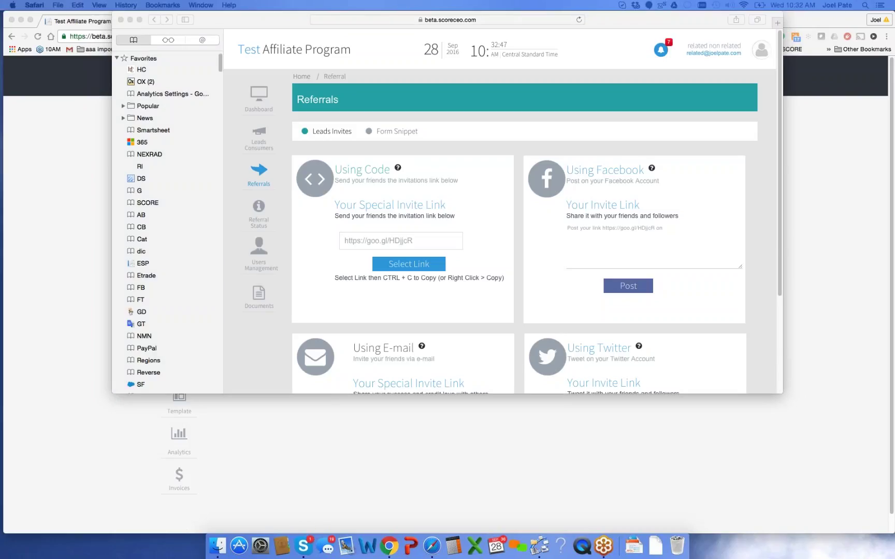
pyautogui.moveTo(0, 45); pyautogui.dragTo(285, 75)
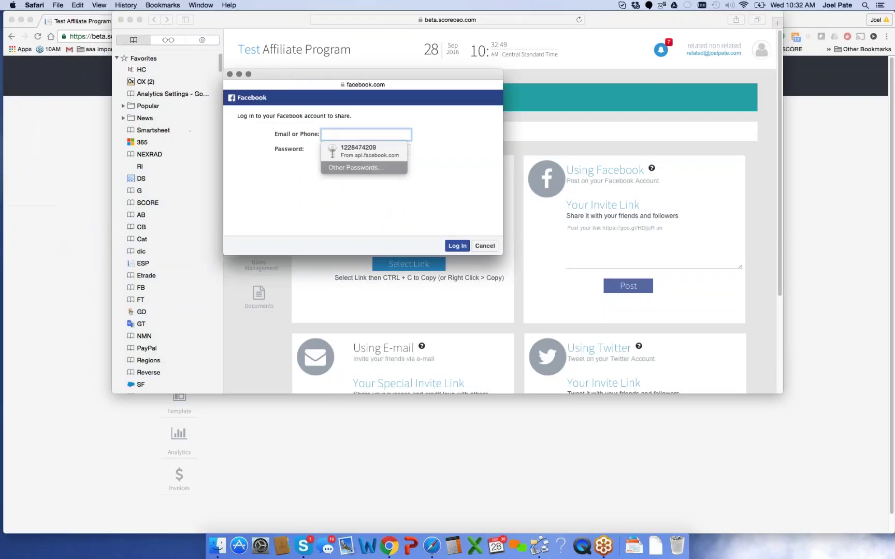
pyautogui.click(361, 213)
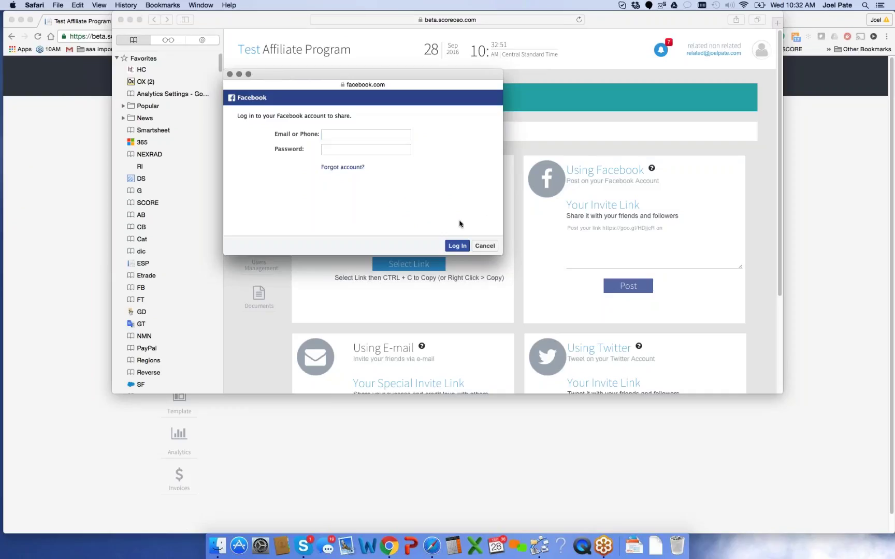
pyautogui.click(485, 246)
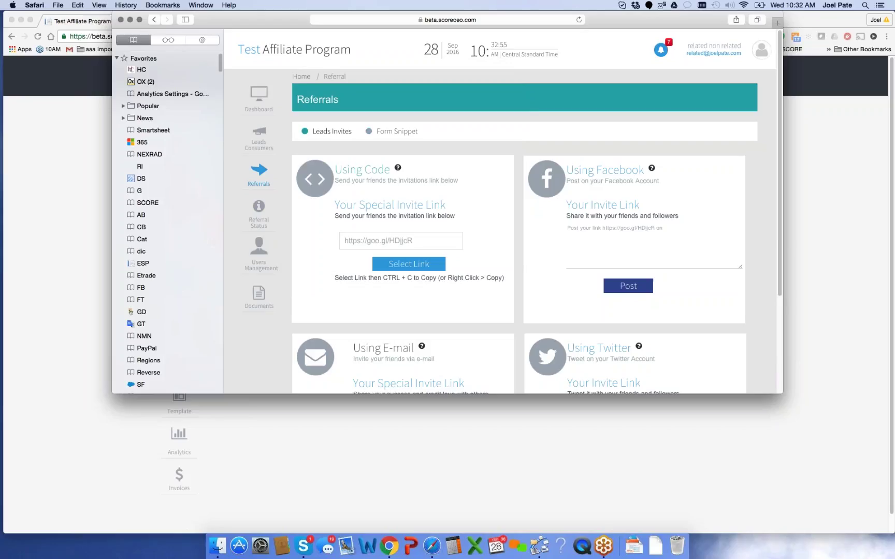
pyautogui.scroll(-3, 464, 224)
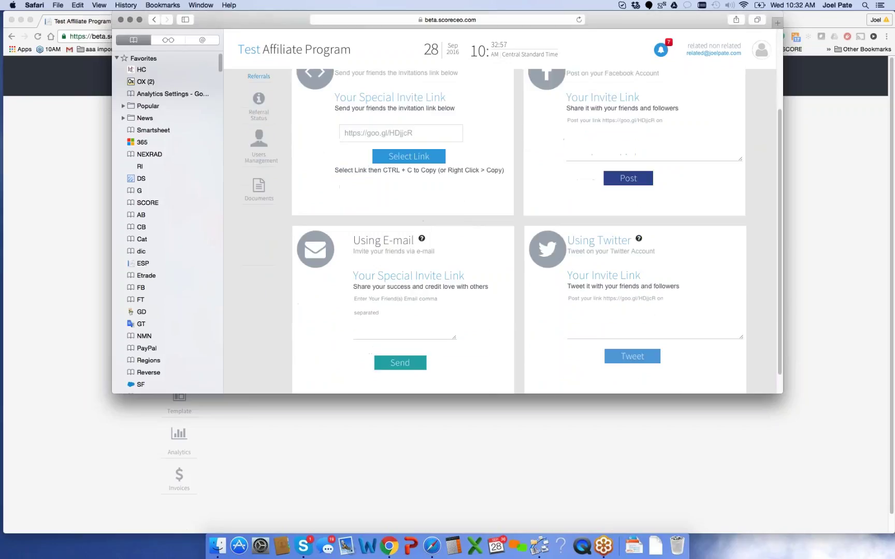
pyautogui.scroll(2, 499, 230)
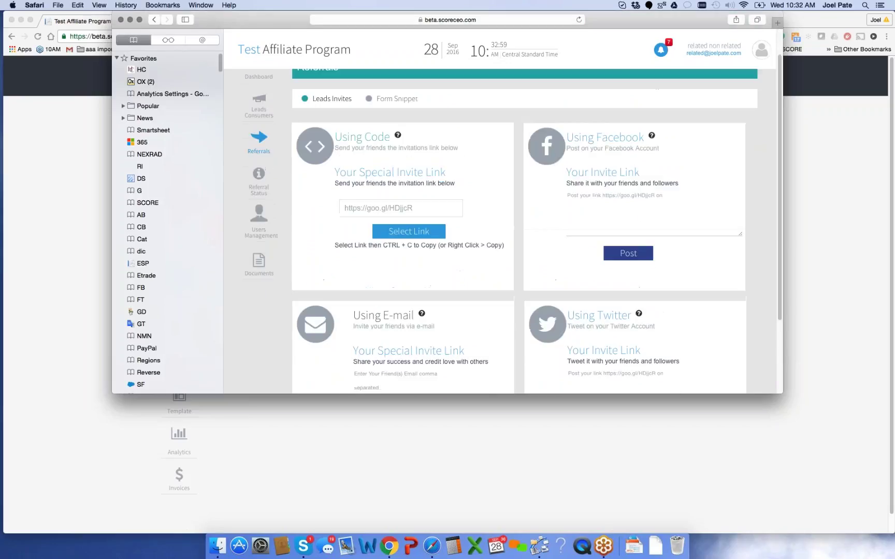
pyautogui.click(415, 233)
pyautogui.press('super+c')
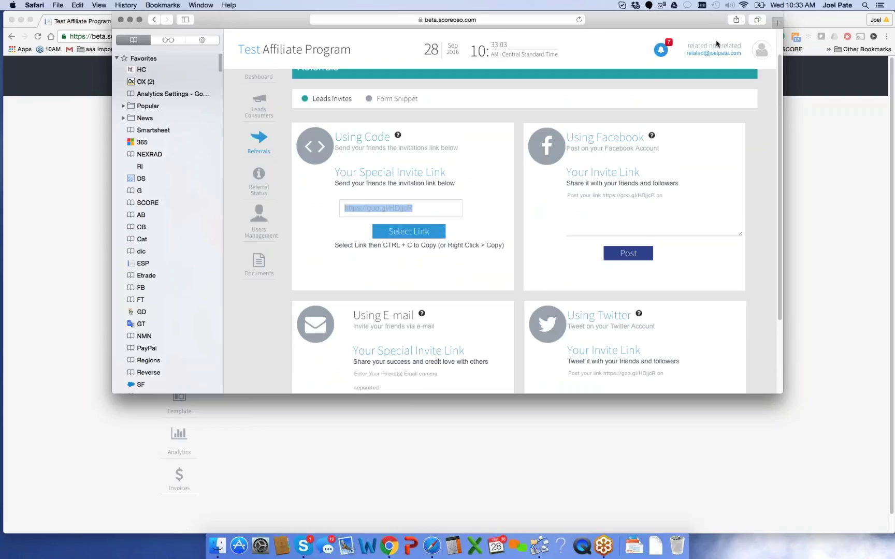
# Sign out of the referral admin account from the avatar menu.
pyautogui.click(761, 50)
pyautogui.click(746, 128)
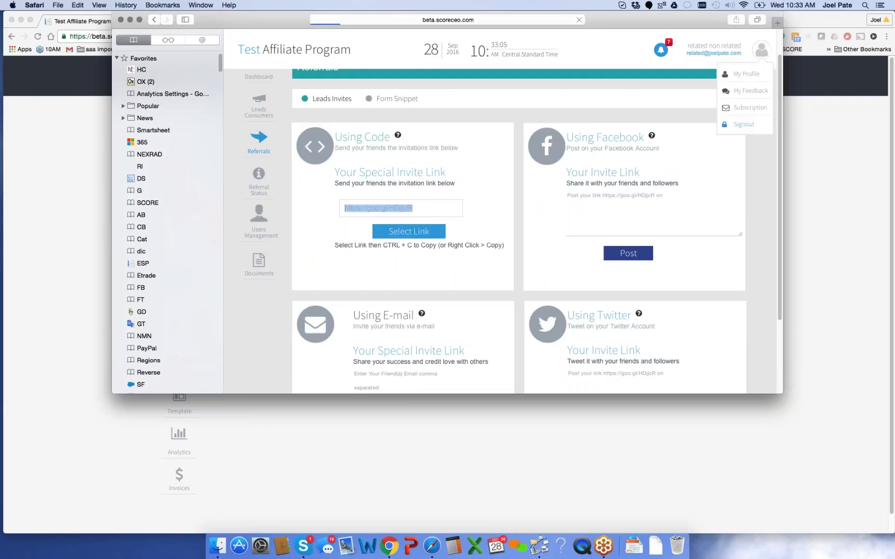
pyautogui.click(533, 21)
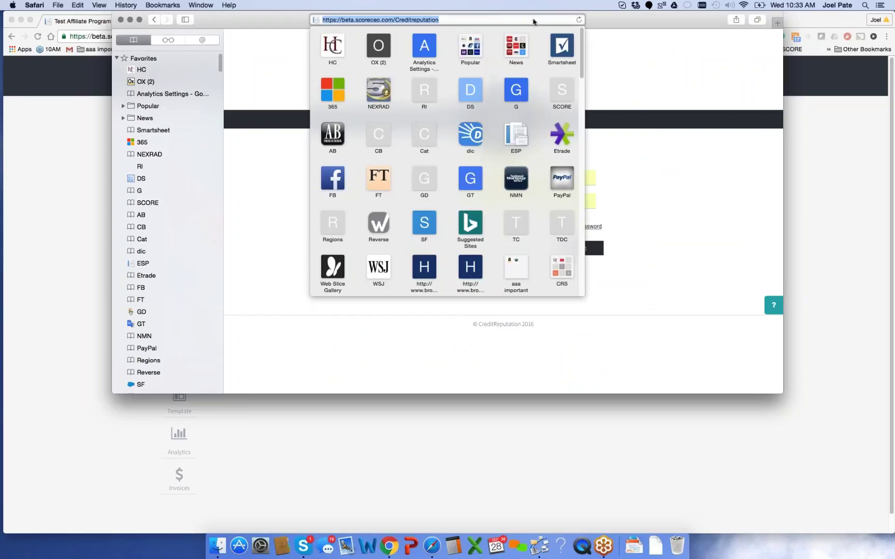
# Open the copied goo.gl invite link and enter the new lead's first and last name.
pyautogui.press('super+v')
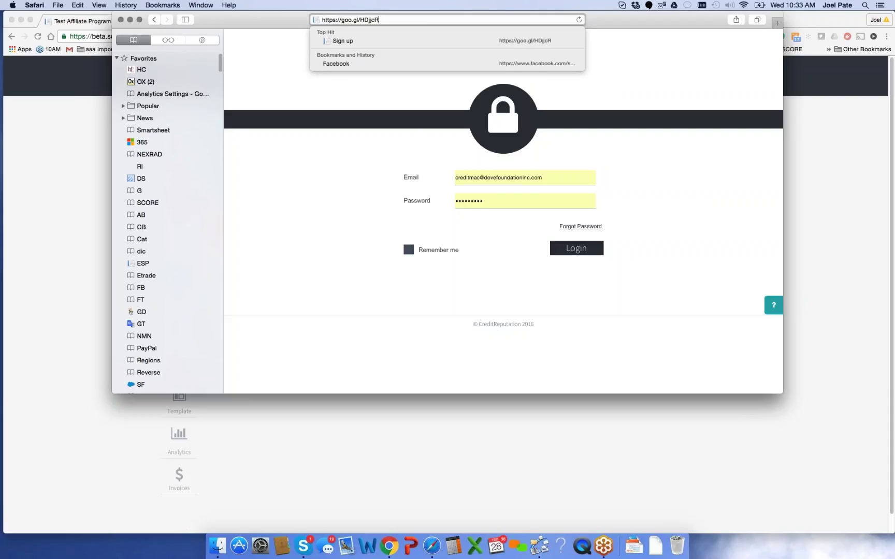
pyautogui.press('Return')
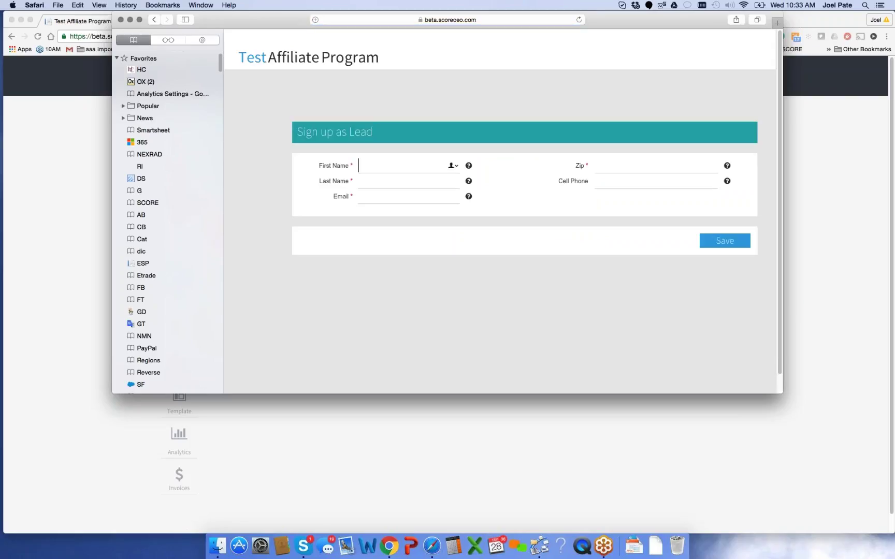
pyautogui.write('tt')
pyautogui.press('Tab')
pyautogui.write('pate')
pyautogui.press('Tab')
# Enter the lead's e-mail, zip code and cell phone, then save the sign-up.
pyautogui.press('Tab')
pyautogui.write('36606')
pyautogui.press('Tab')
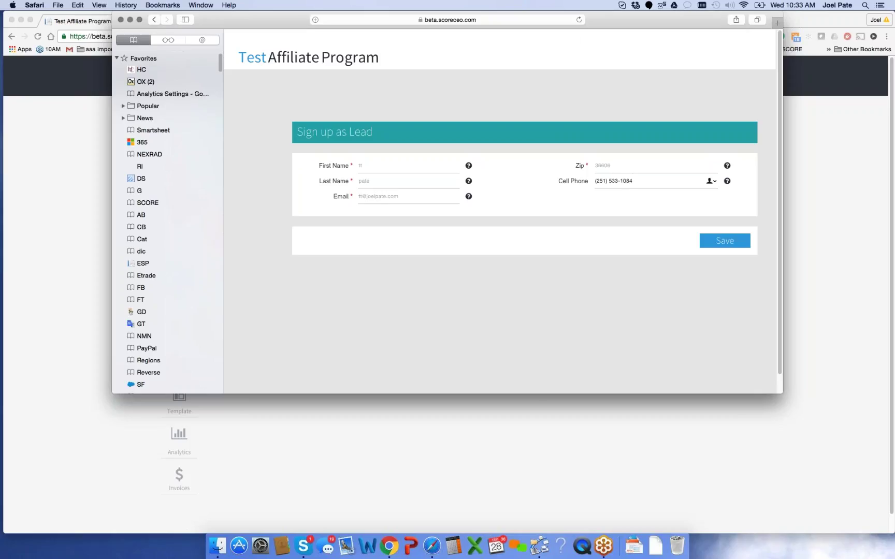
pyautogui.click(730, 245)
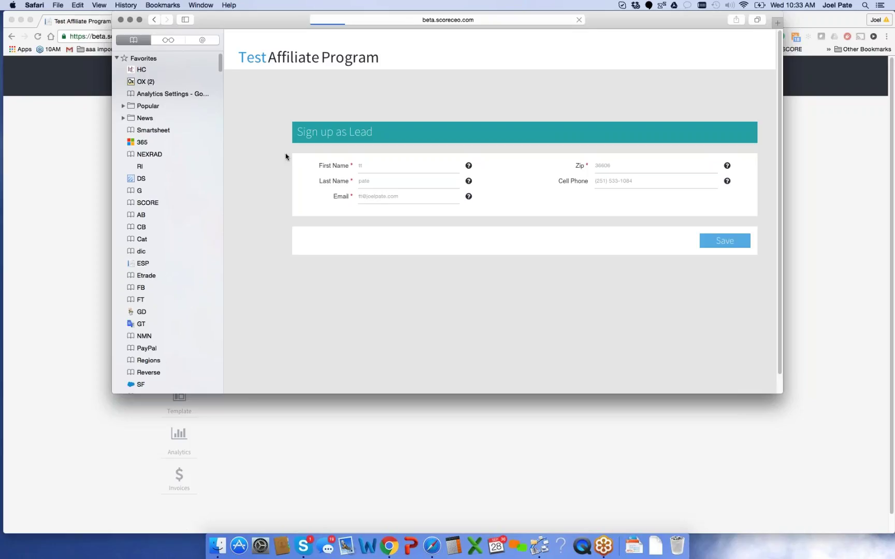
pyautogui.press('super+Tab')
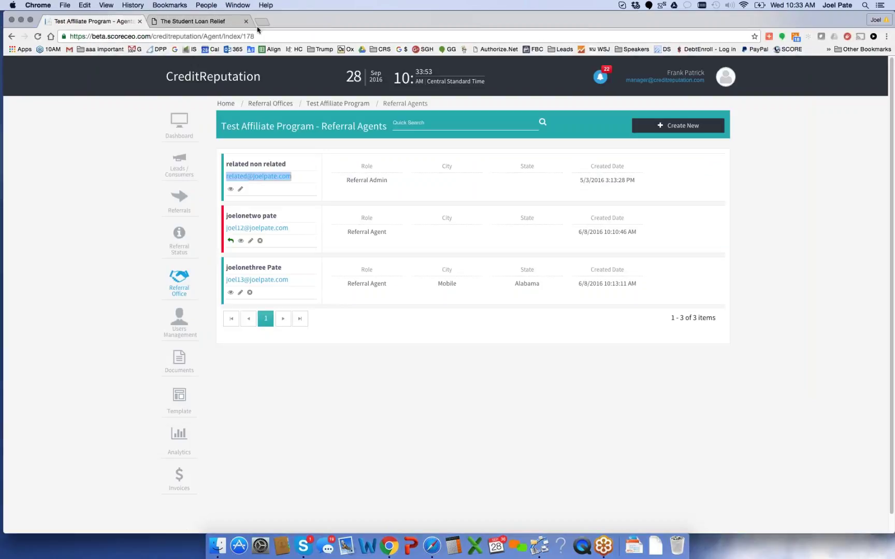
pyautogui.click(263, 22)
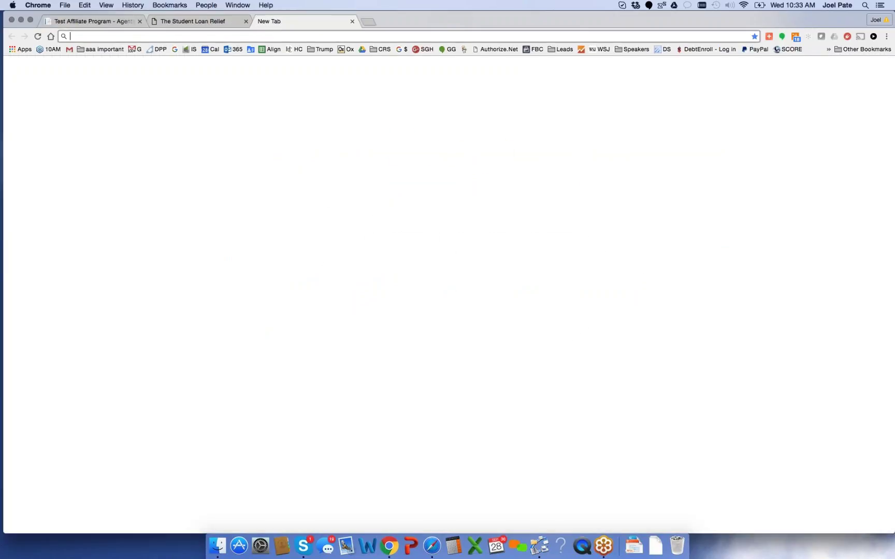
pyautogui.write('face')
pyautogui.press('Return')
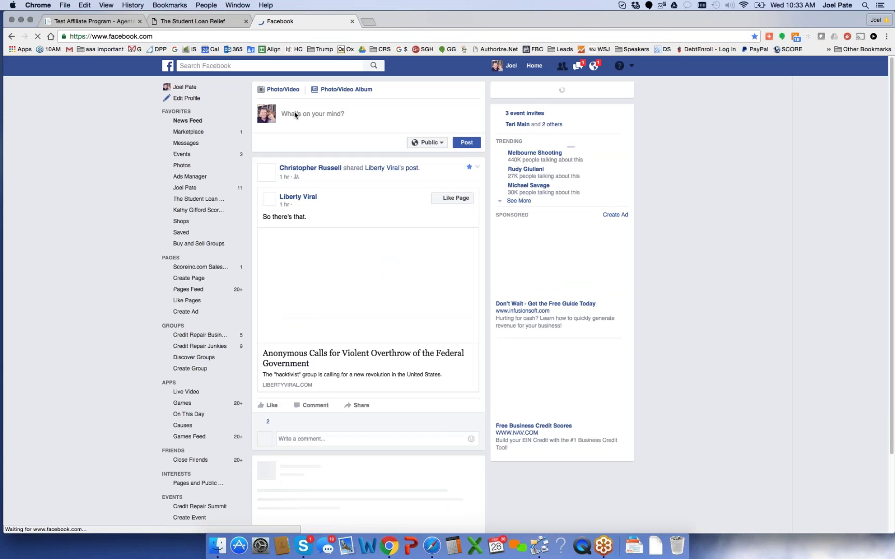
pyautogui.click(294, 115)
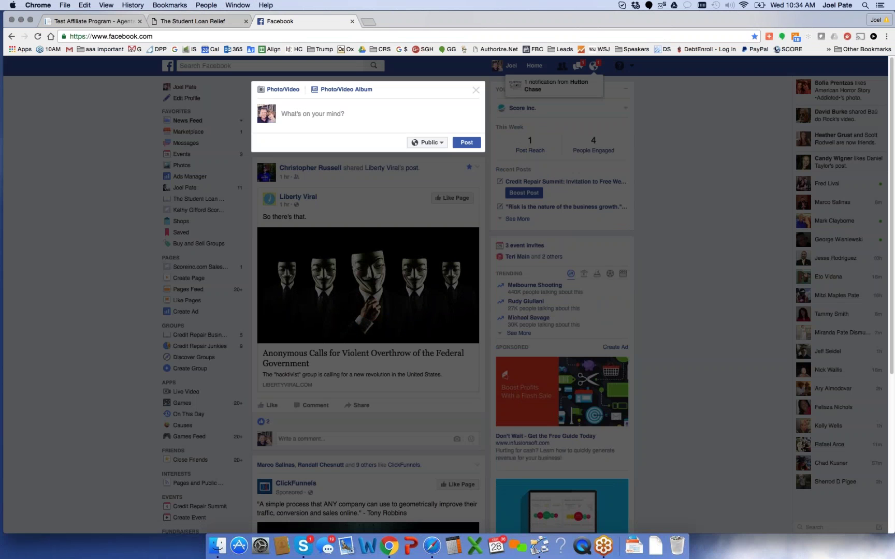
pyautogui.press('super+v')
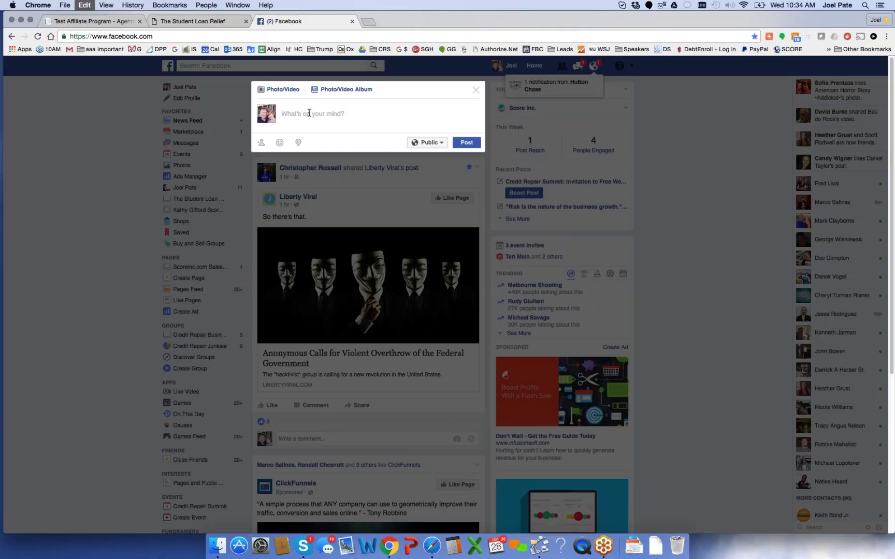
pyautogui.click(466, 143)
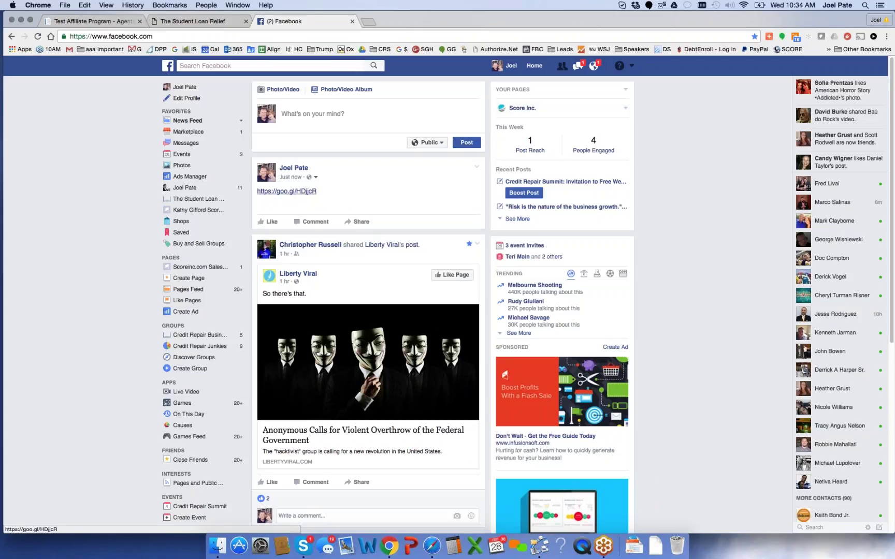
pyautogui.click(294, 192)
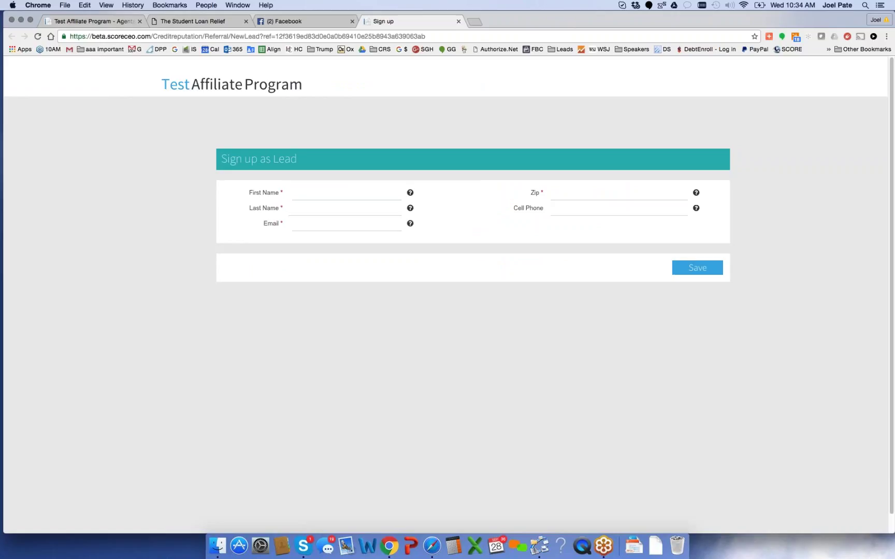
# Enter the second lead's first name, last name and e-mail in the sign-up form.
pyautogui.click(301, 190)
pyautogui.write('gg@')
pyautogui.press('BackSpace')
pyautogui.press('Tab')
pyautogui.write('pate')
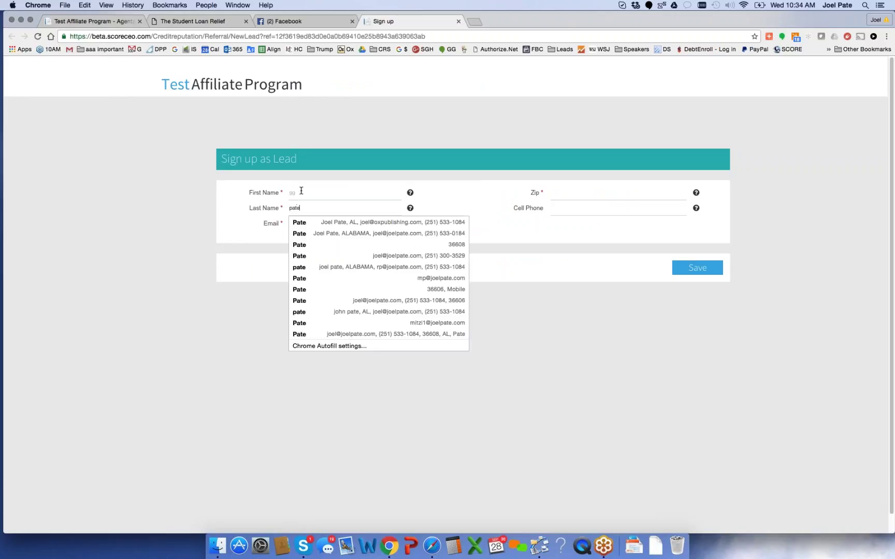
pyautogui.press('Tab')
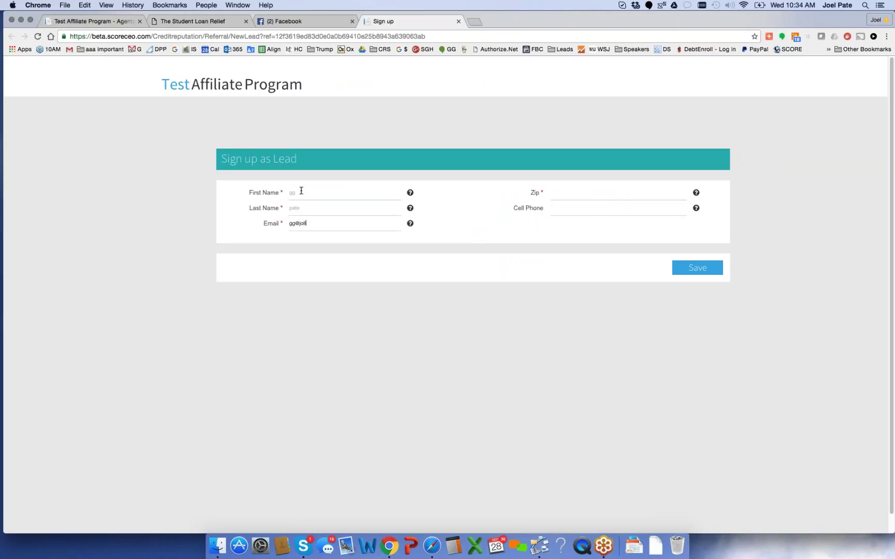
# Add the zip code and cell phone, save the sign-up, and check the confirmations.
pyautogui.press('Tab')
pyautogui.write('36606')
pyautogui.press('Tab')
pyautogui.click(707, 269)
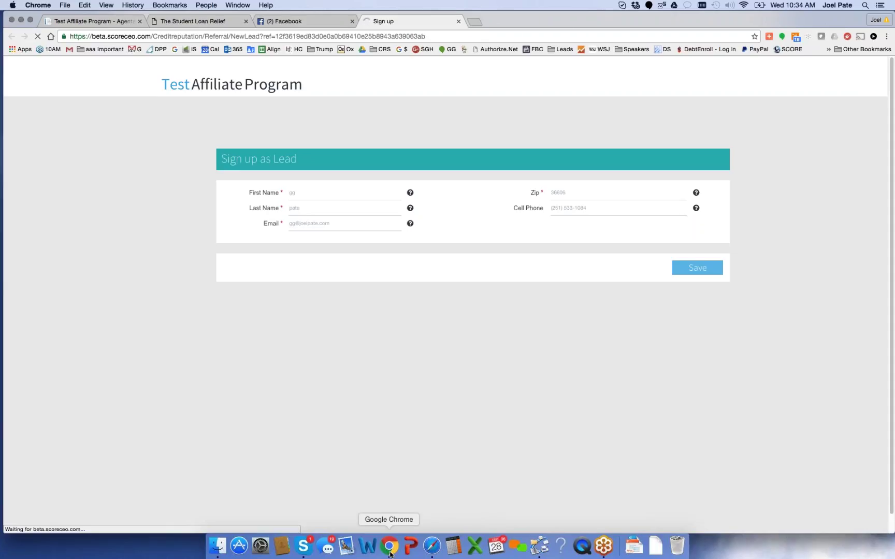
pyautogui.click(432, 547)
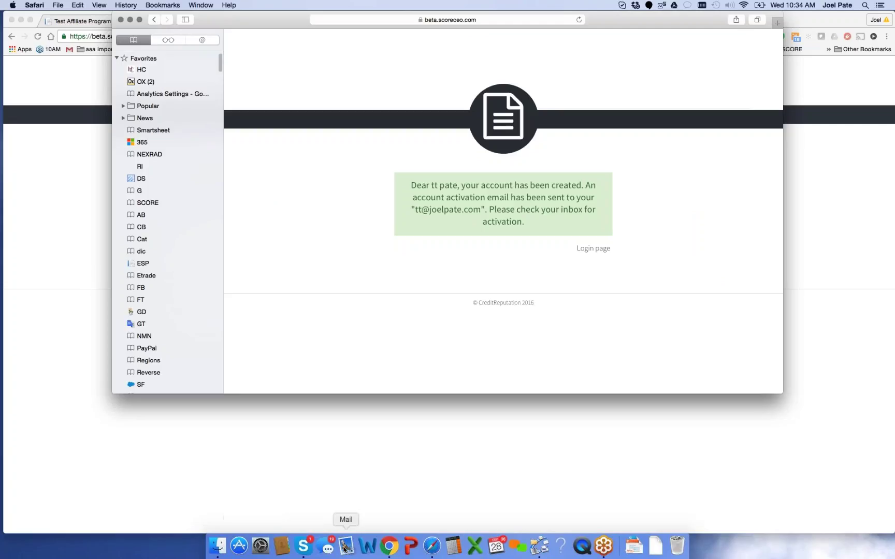
pyautogui.click(389, 546)
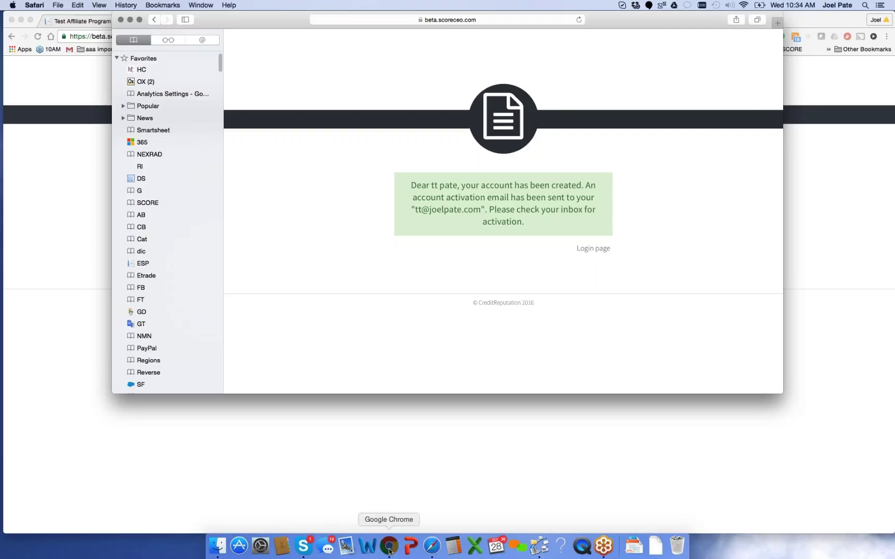
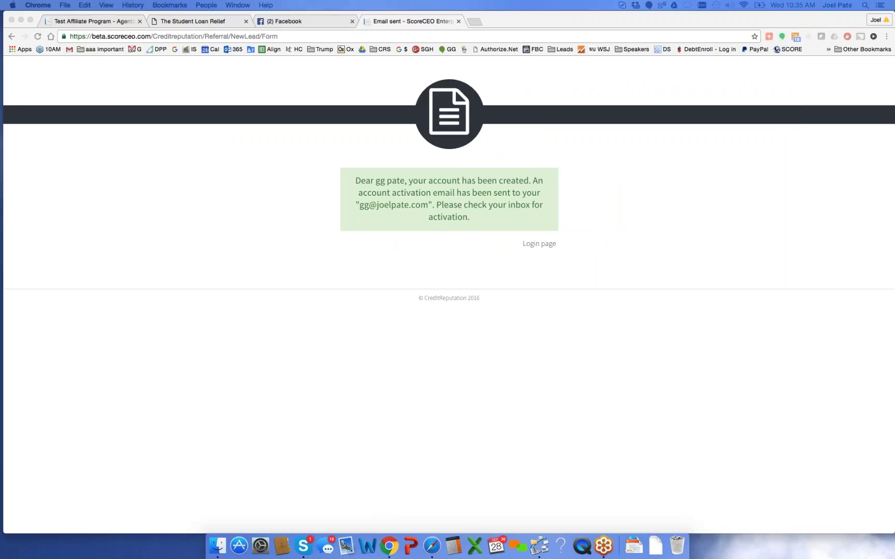
# Bring the Gmail window with the CreditReputation welcome email over the account-created page.
pyautogui.moveTo(0, 37); pyautogui.dragTo(209, 36)
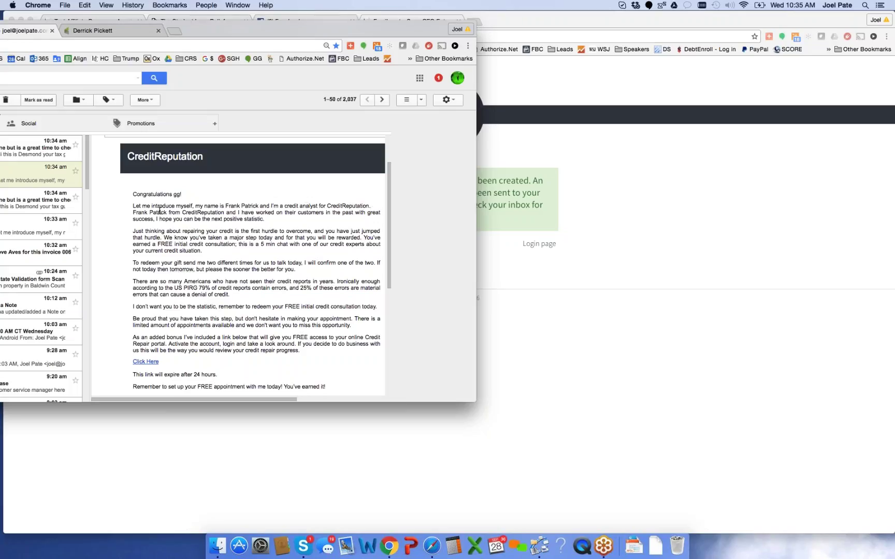
# Read the welcome email, highlighting the introduction and the gift-redeeming paragraphs.
pyautogui.moveTo(227, 211); pyautogui.dragTo(131, 212)
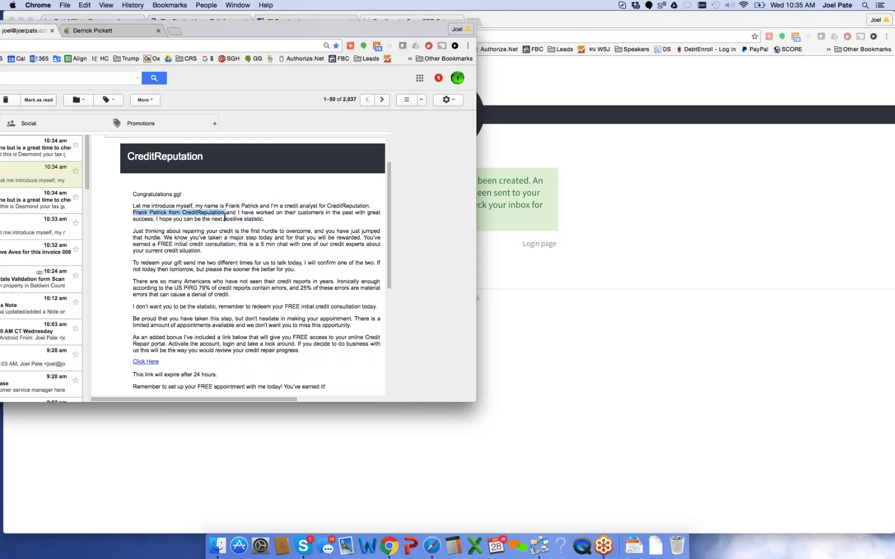
pyautogui.scroll(-2, 224, 216)
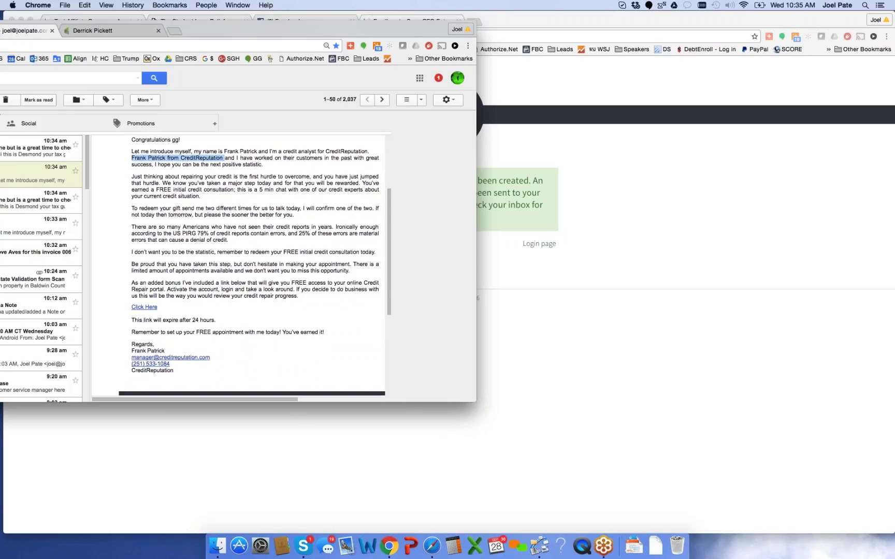
pyautogui.moveTo(311, 177); pyautogui.dragTo(317, 183)
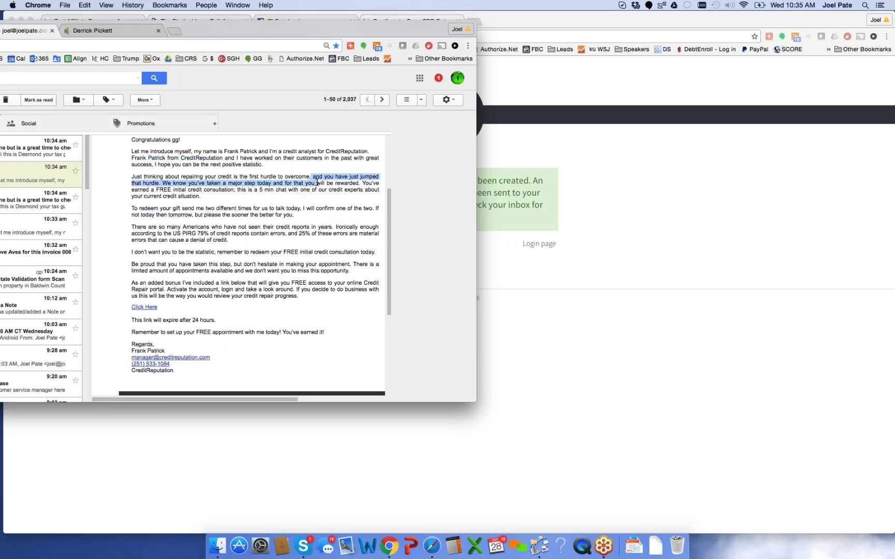
pyautogui.moveTo(317, 183); pyautogui.dragTo(313, 197)
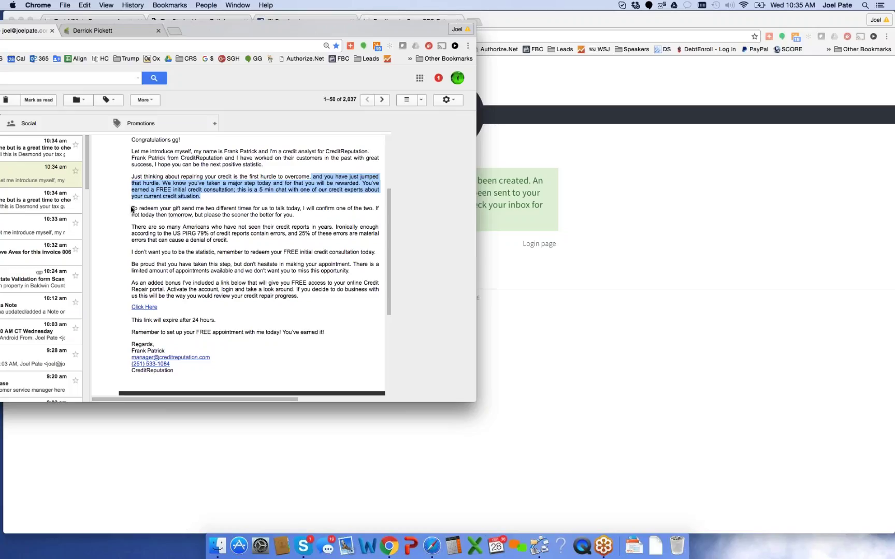
pyautogui.moveTo(132, 209); pyautogui.dragTo(297, 213)
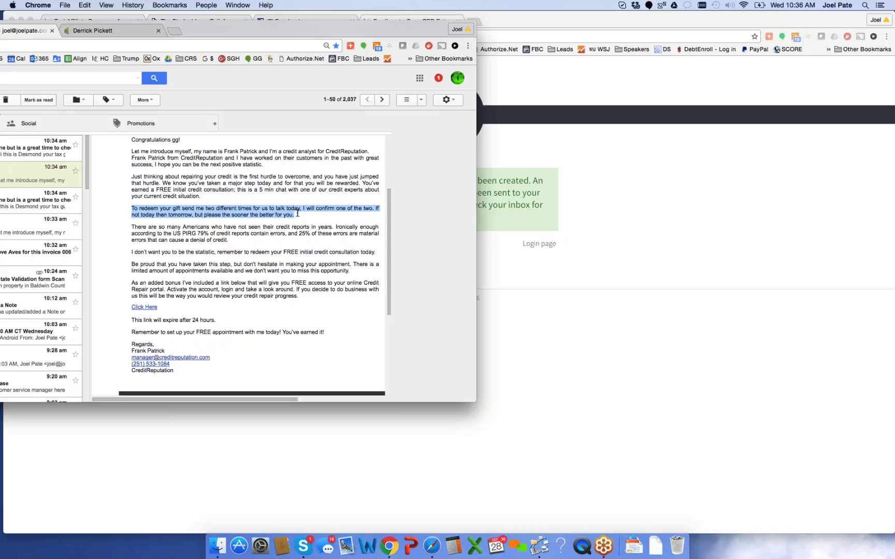
# Copy the Click Here activation link address and return to the account-created page.
pyautogui.rightClick(152, 310)
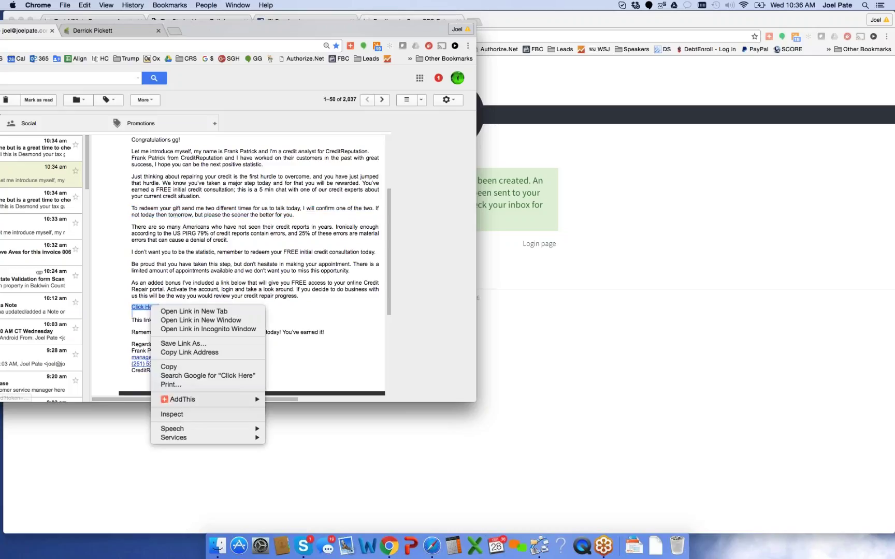
pyautogui.click(209, 353)
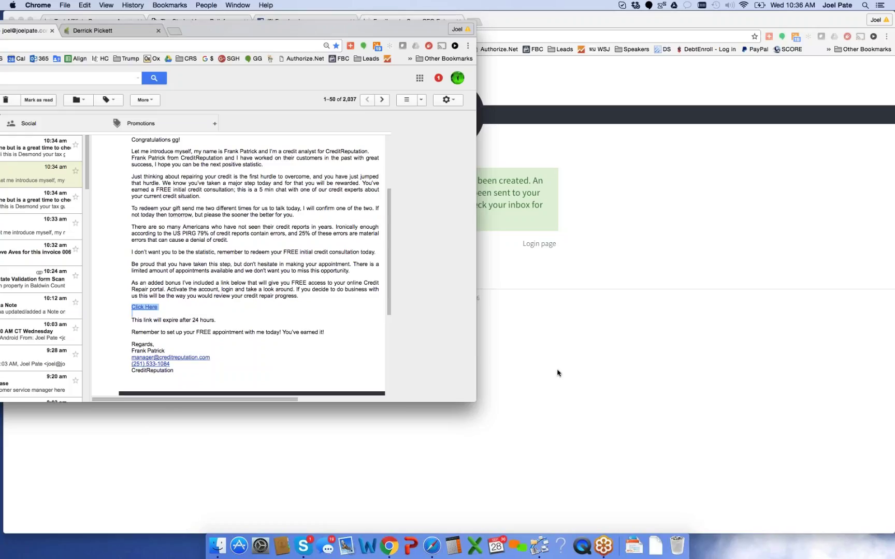
pyautogui.click(557, 373)
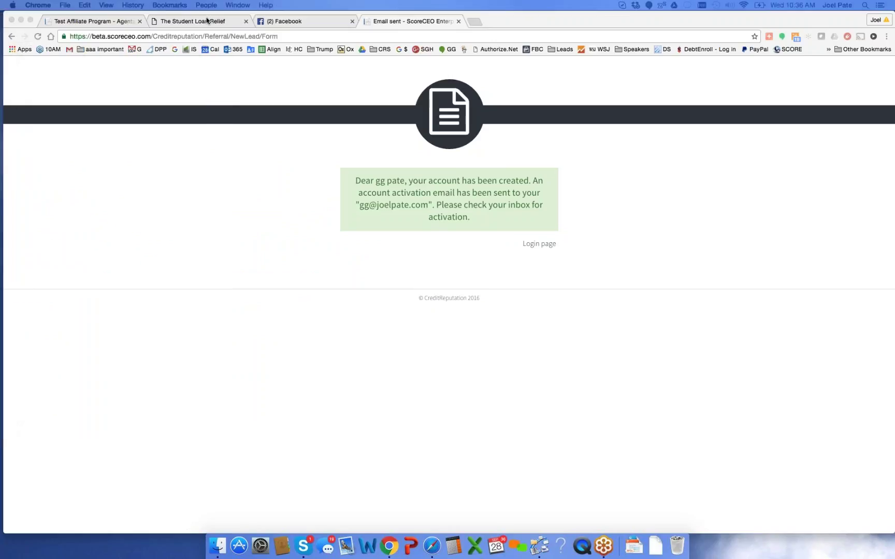
# Load the copied activation link in place of the current web address.
pyautogui.click(363, 36)
pyautogui.click(363, 36)
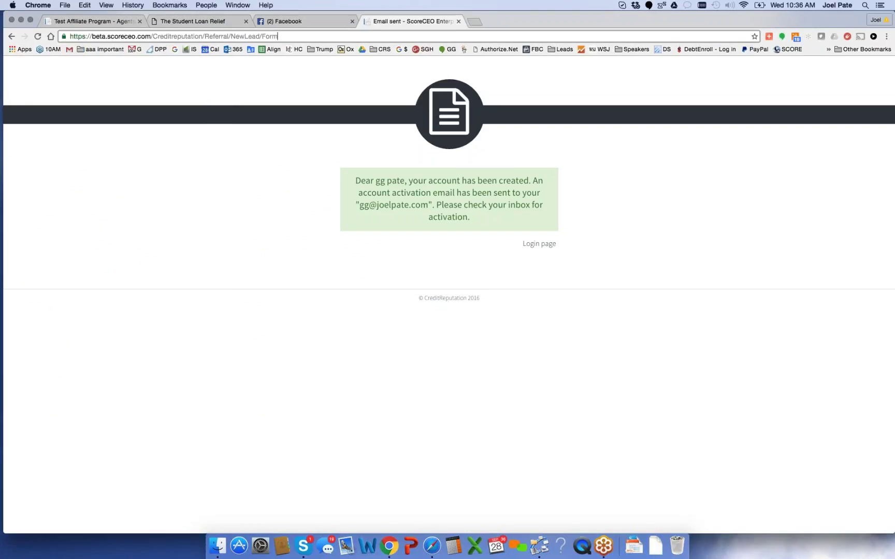
pyautogui.moveTo(352, 35); pyautogui.dragTo(156, 31)
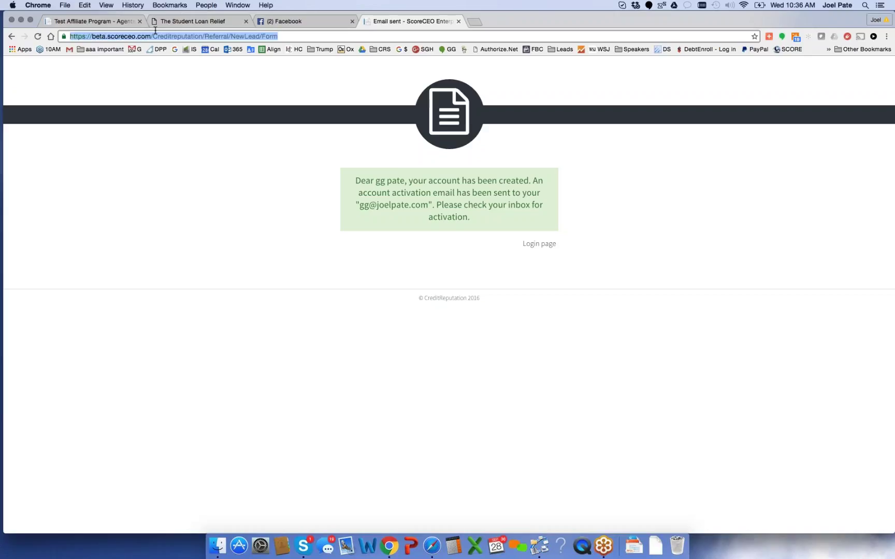
pyautogui.press('super+v')
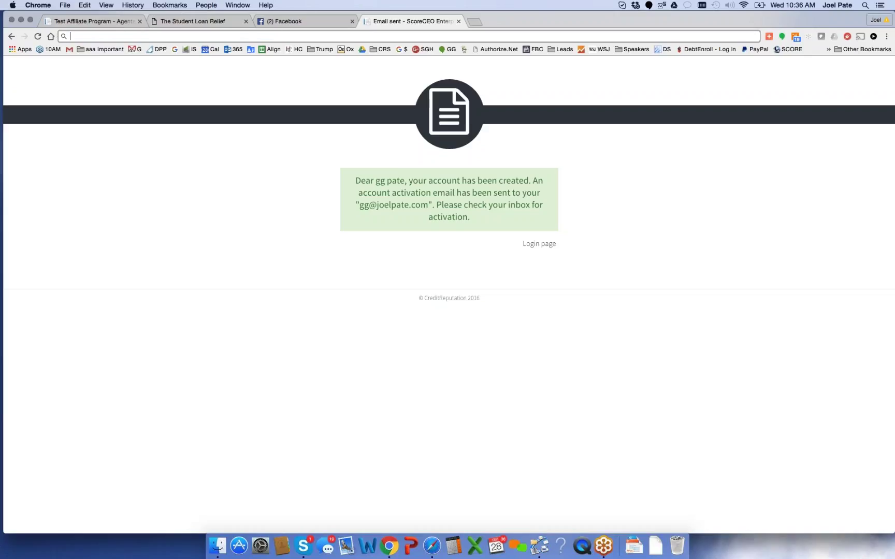
pyautogui.press('Return')
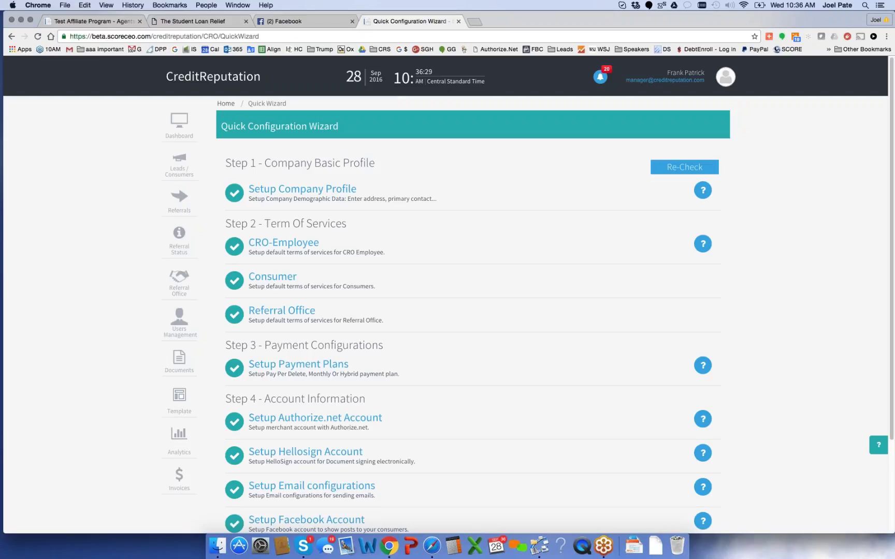
# Sign the manager out and load the activation link again while signed out.
pyautogui.click(725, 77)
pyautogui.click(690, 236)
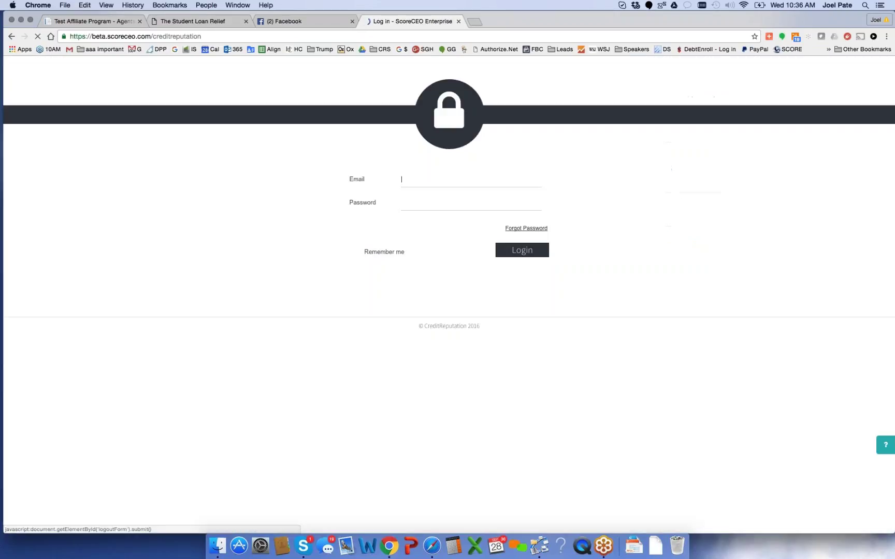
pyautogui.click(474, 36)
pyautogui.press('super+v')
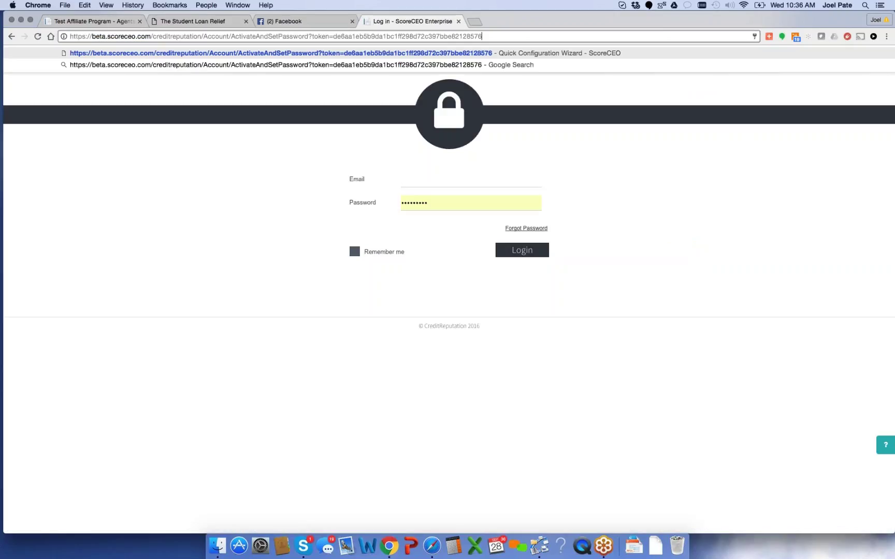
pyautogui.press('Return')
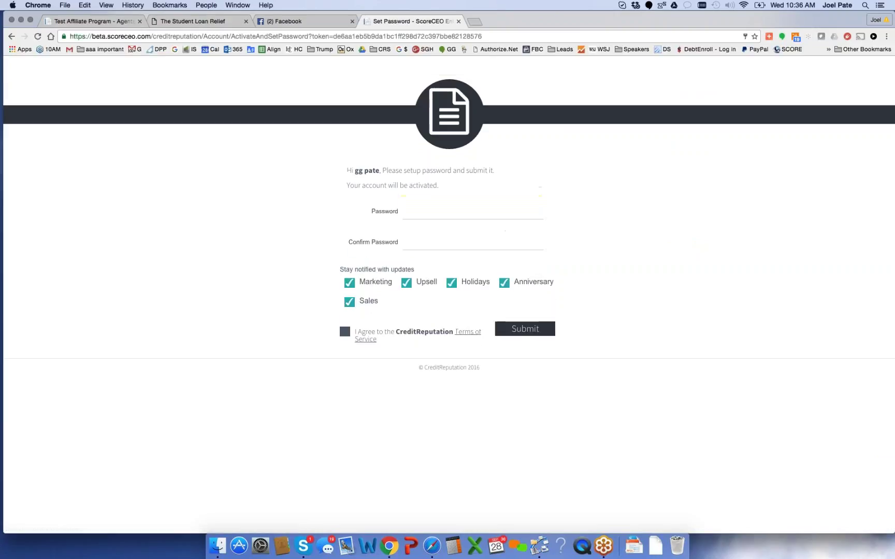
# Enter and confirm the new password, agree to the Terms of Service, and submit.
pyautogui.write('•••••••••')
pyautogui.press('Tab')
pyautogui.write('•••••••••')
pyautogui.click(348, 331)
pyautogui.click(532, 328)
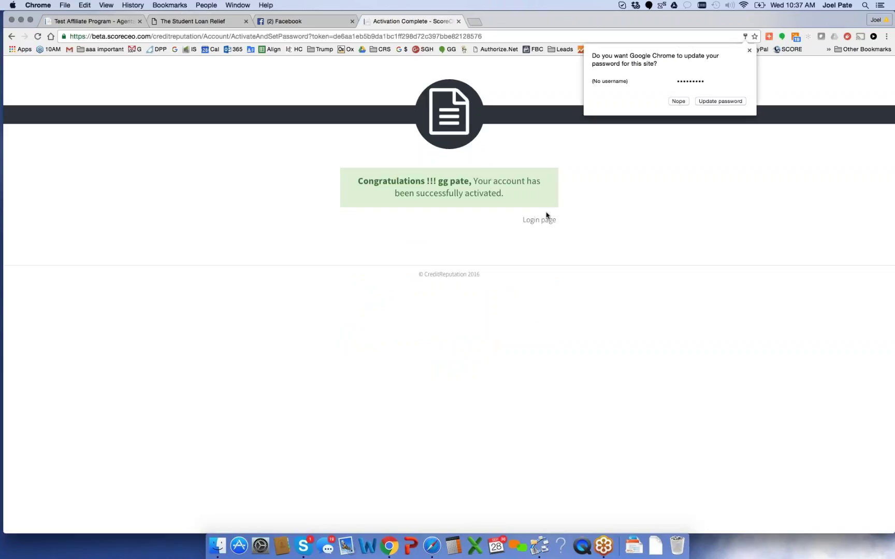
# Log in with the new consumer's email and password, then open the Referrals page.
pyautogui.click(540, 223)
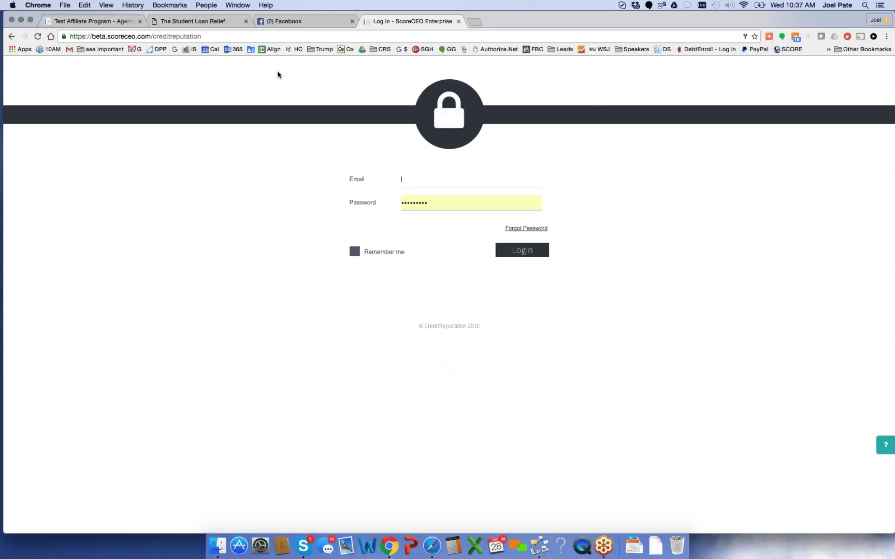
pyautogui.write('m')
pyautogui.press('Tab')
pyautogui.press('BackSpace')
pyautogui.write('••')
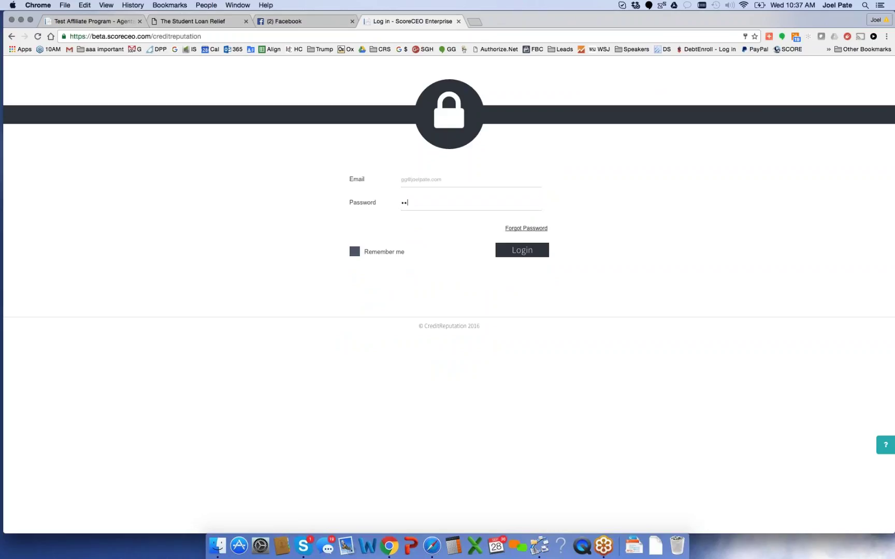
pyautogui.write('•••••••')
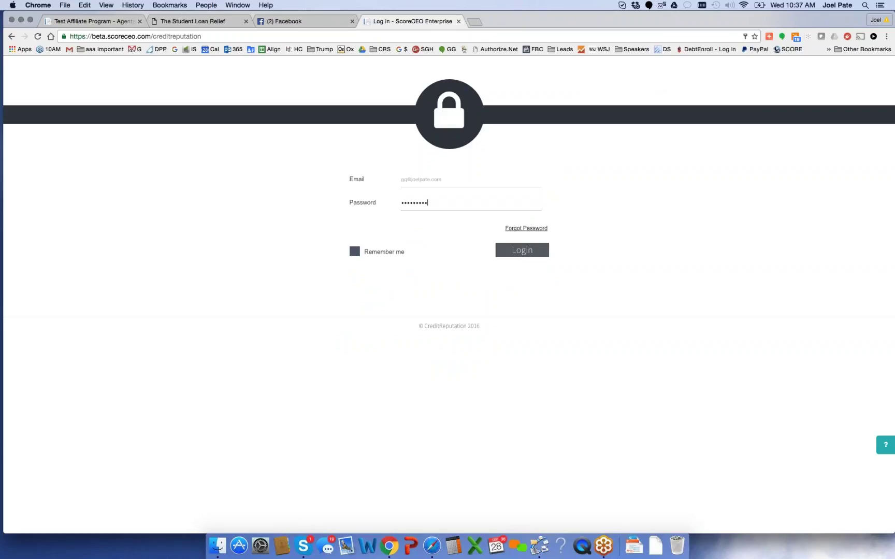
pyautogui.click(528, 256)
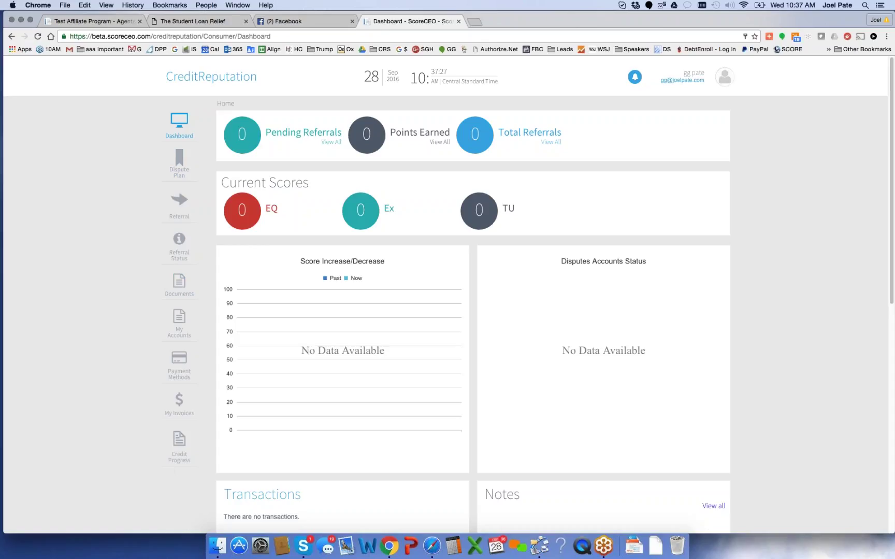
pyautogui.click(184, 200)
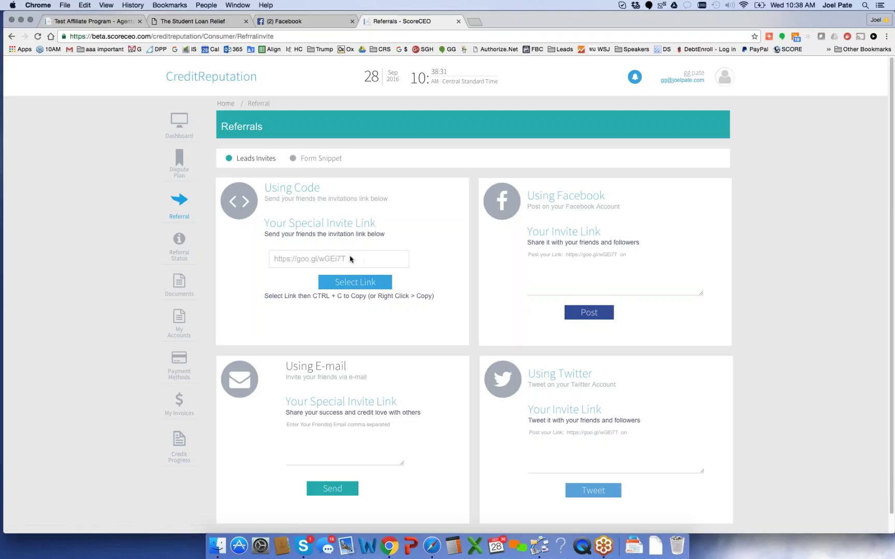
pyautogui.moveTo(351, 259); pyautogui.dragTo(272, 258)
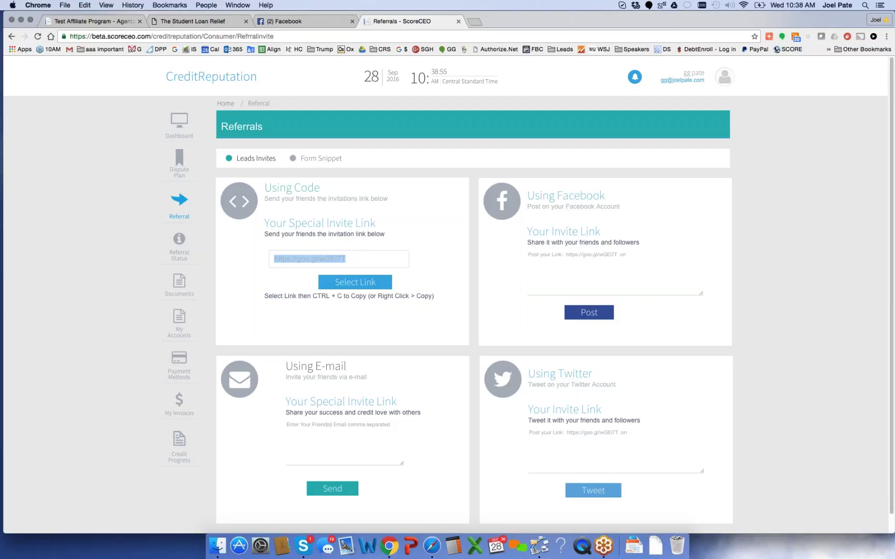
pyautogui.click(725, 77)
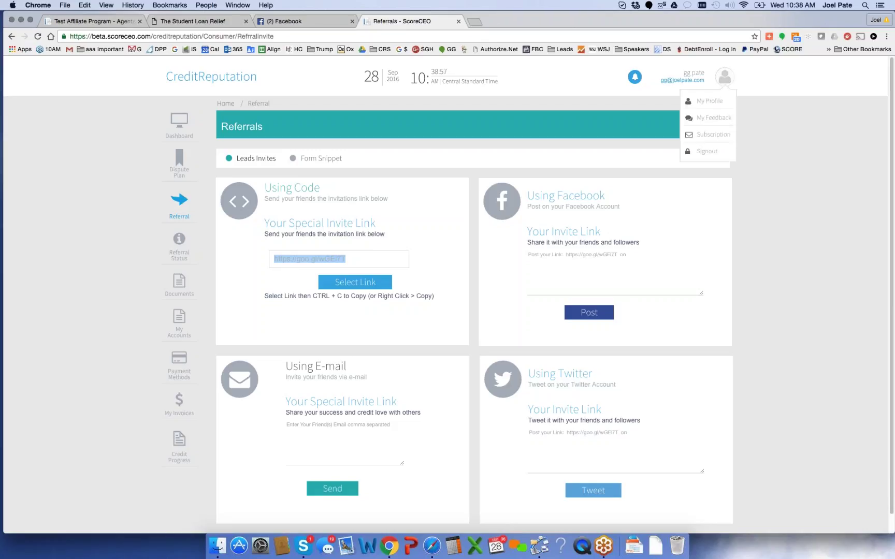
pyautogui.click(712, 150)
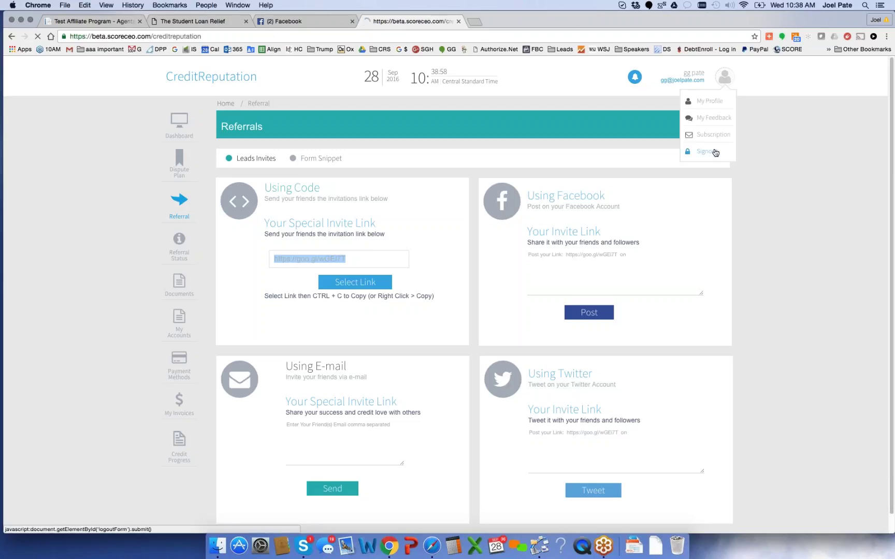
# Open the copied invite link and enter the new lead's first and last name.
pyautogui.press('super+l')
pyautogui.press('super+v')
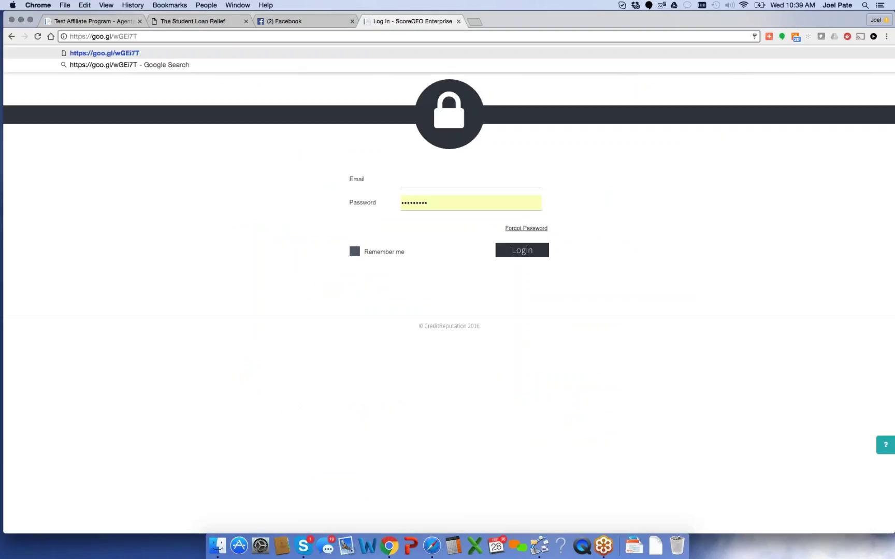
pyautogui.press('Return')
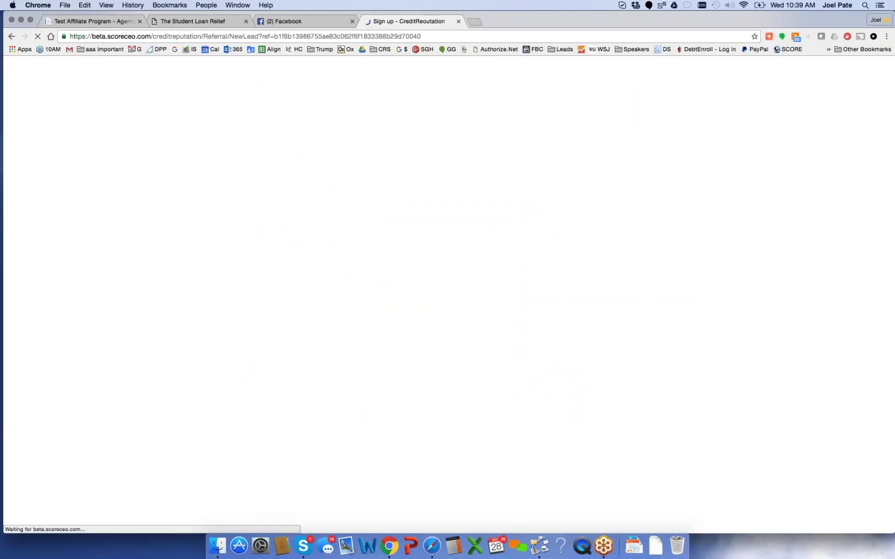
pyautogui.write('customer')
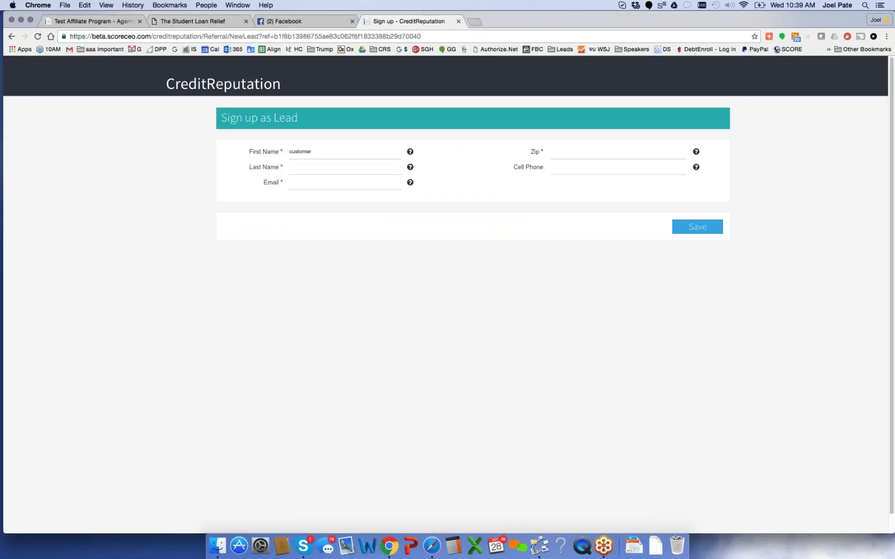
pyautogui.press('Tab')
pyautogui.write('lead')
# Add the lead's e-mail, zip code and cell phone, then save the sign-up.
pyautogui.press('Tab')
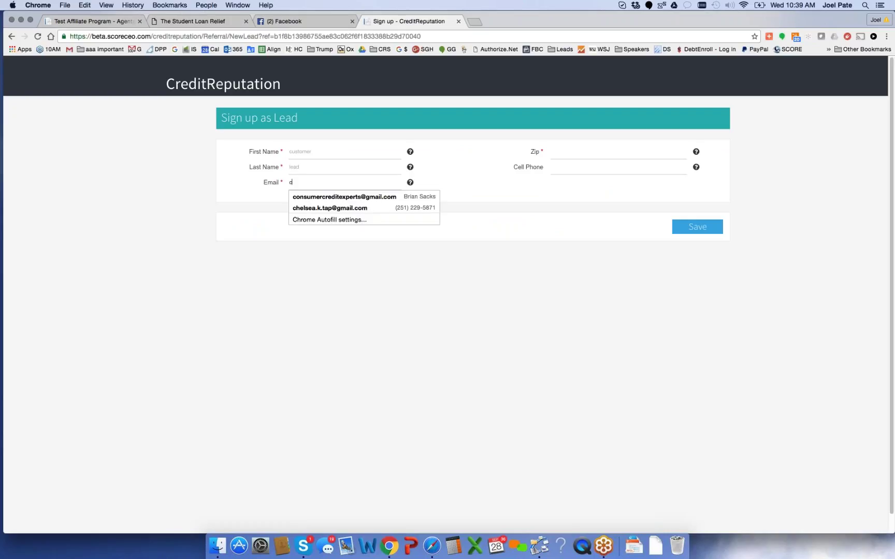
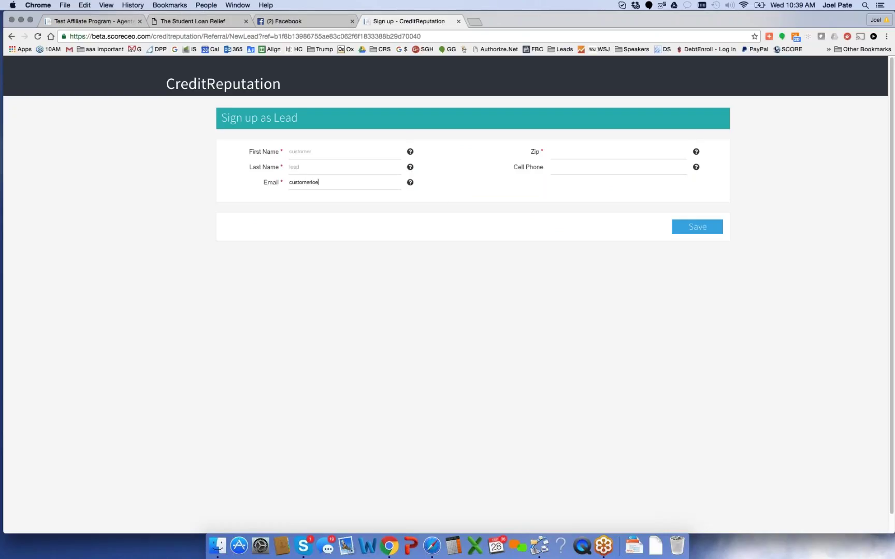
pyautogui.press('Tab')
pyautogui.write('36606')
pyautogui.press('Tab')
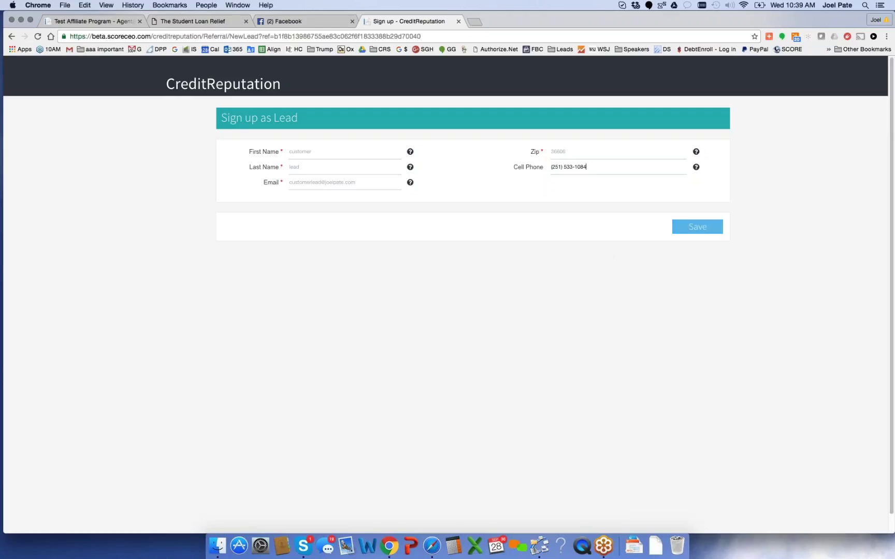
pyautogui.click(696, 228)
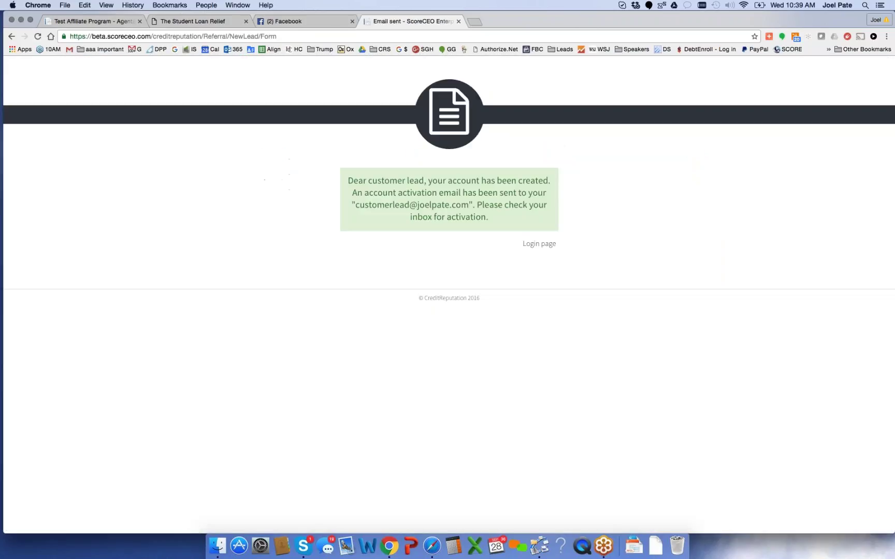
# Log in as the referrer using the saved email and a re-entered password.
pyautogui.click(542, 248)
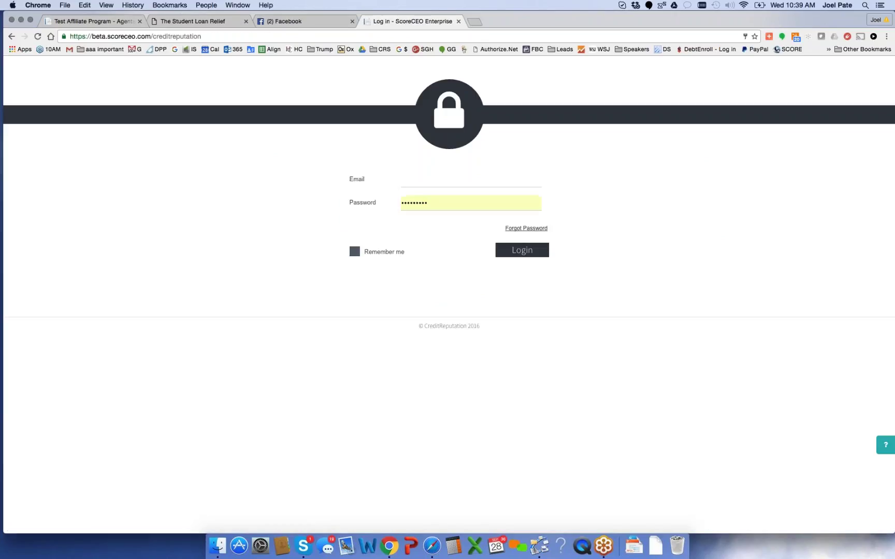
pyautogui.click(415, 180)
pyautogui.write('gg')
pyautogui.press('Down')
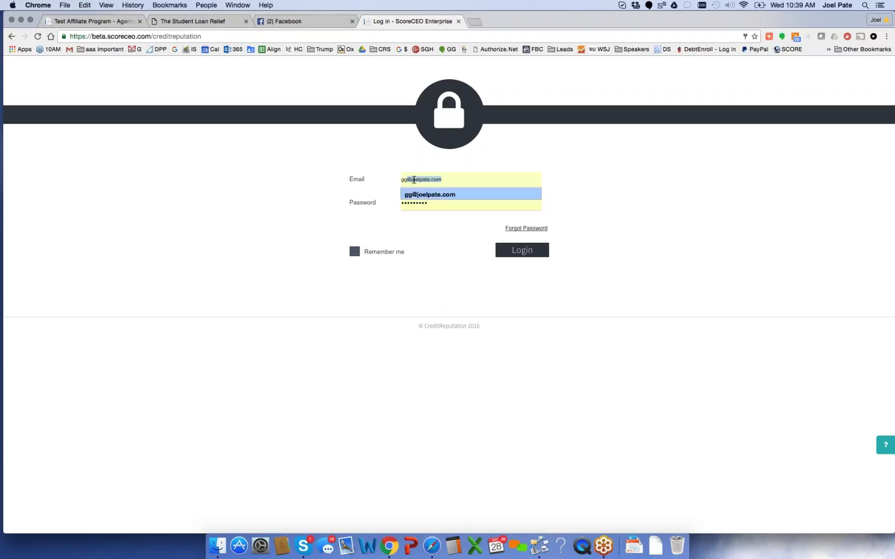
pyautogui.press('Return')
pyautogui.press('Tab')
pyautogui.press('BackSpace')
pyautogui.write('*********')
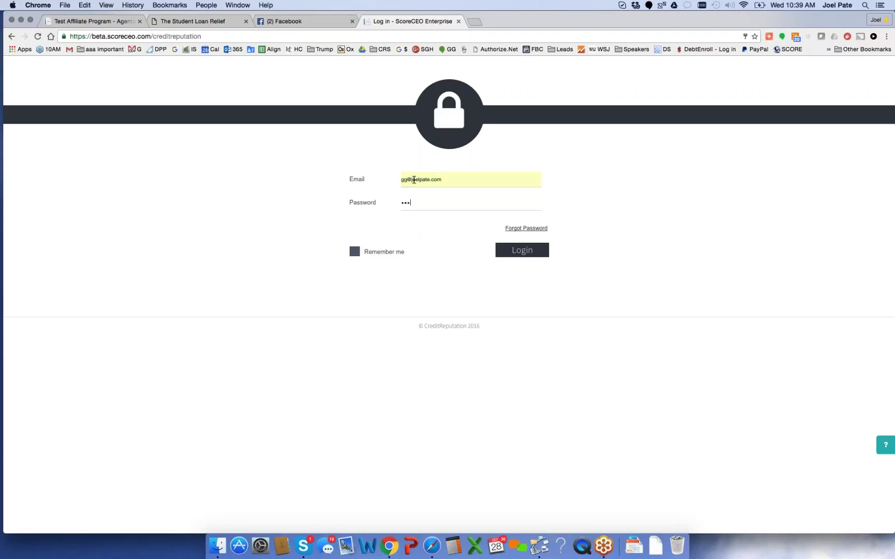
pyautogui.press('Return')
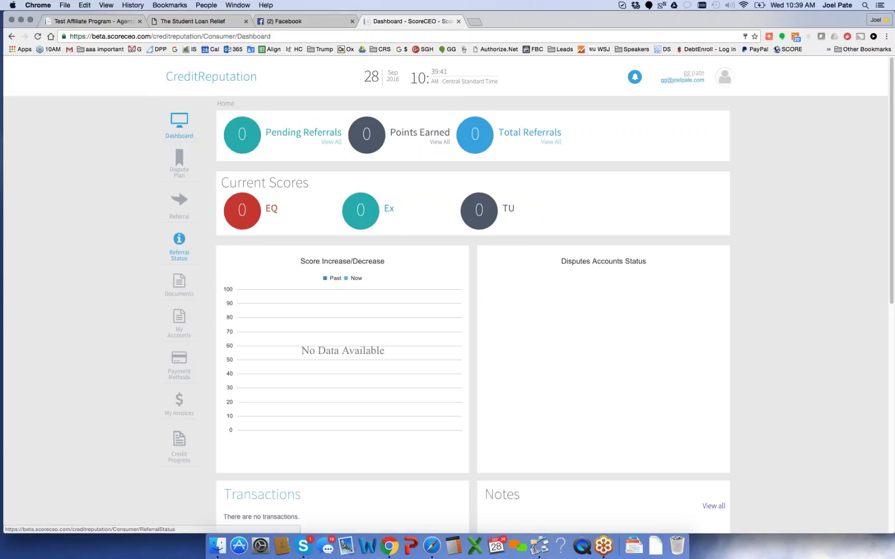
# Check Referral Status, where the new customer lead shows Not Active with 0 points.
pyautogui.click(179, 242)
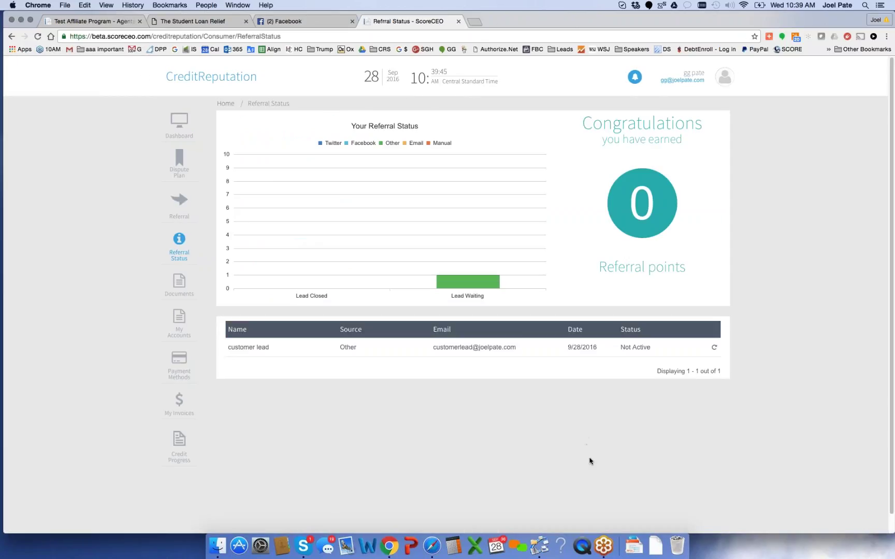
pyautogui.moveTo(472, 277)
pyautogui.click(724, 77)
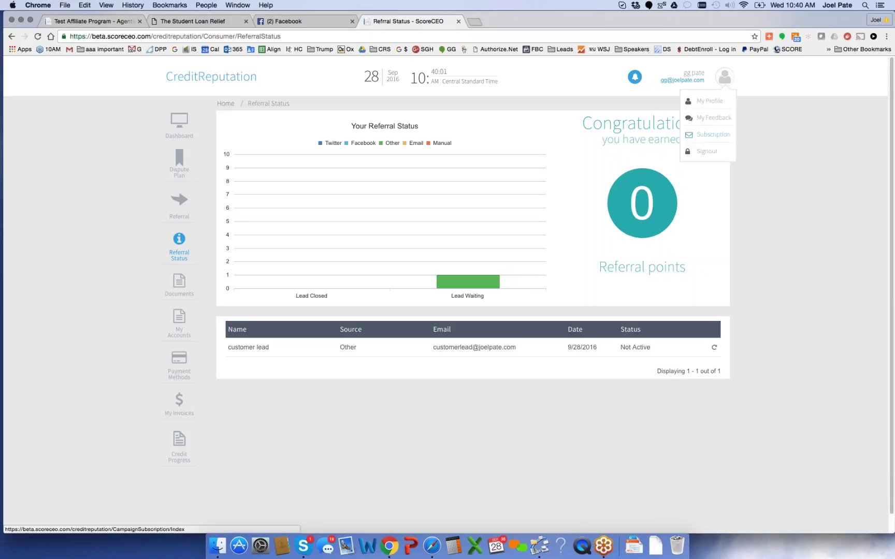
# Sign out of the referrer account and try logging in with a suggested saved email.
pyautogui.click(708, 152)
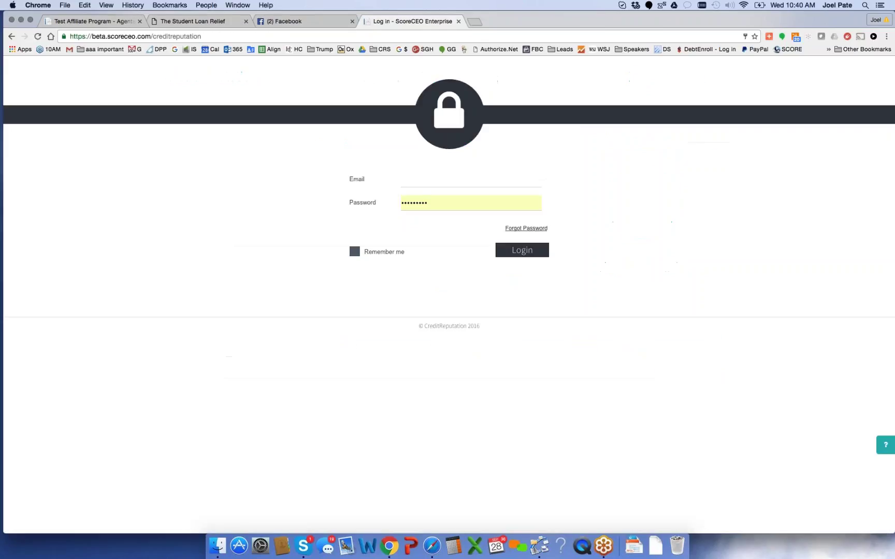
pyautogui.write('cred')
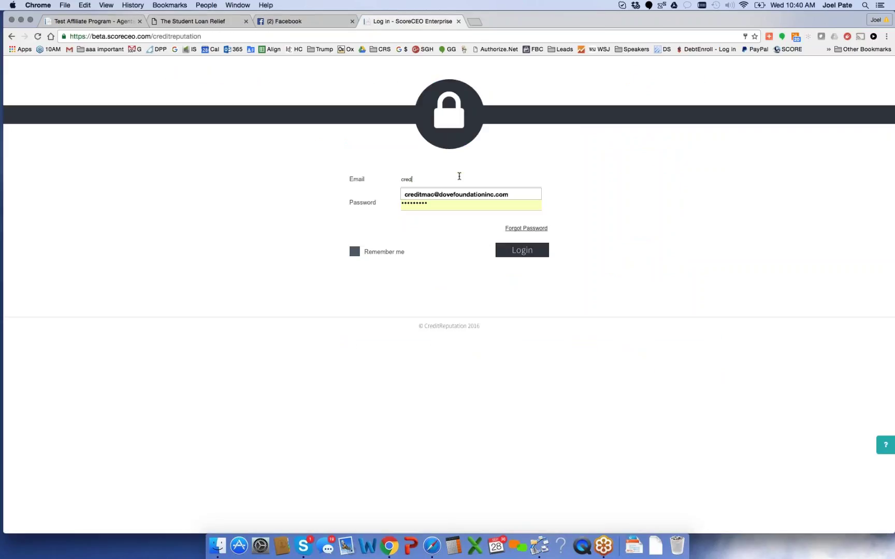
pyautogui.press('Down')
pyautogui.press('Tab')
pyautogui.write('•••')
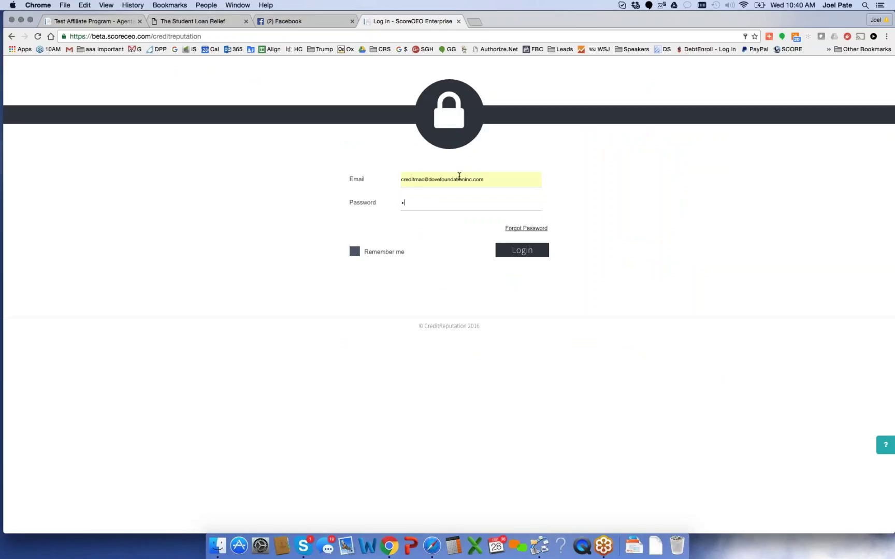
pyautogui.write('••••••')
pyautogui.click(521, 251)
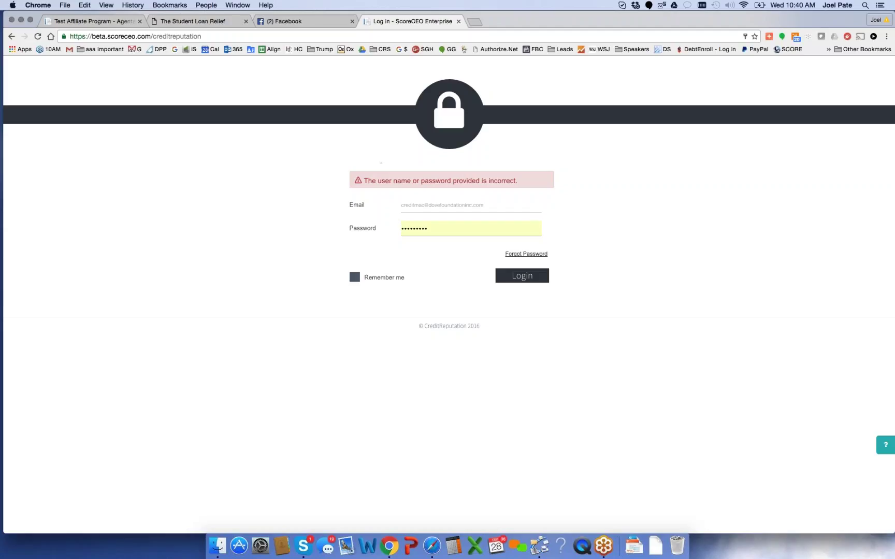
# Replace the wrong email with the manager's saved login, re-enter the password, and log in.
pyautogui.moveTo(489, 205); pyautogui.dragTo(406, 205)
pyautogui.write('ma')
pyautogui.press('Down')
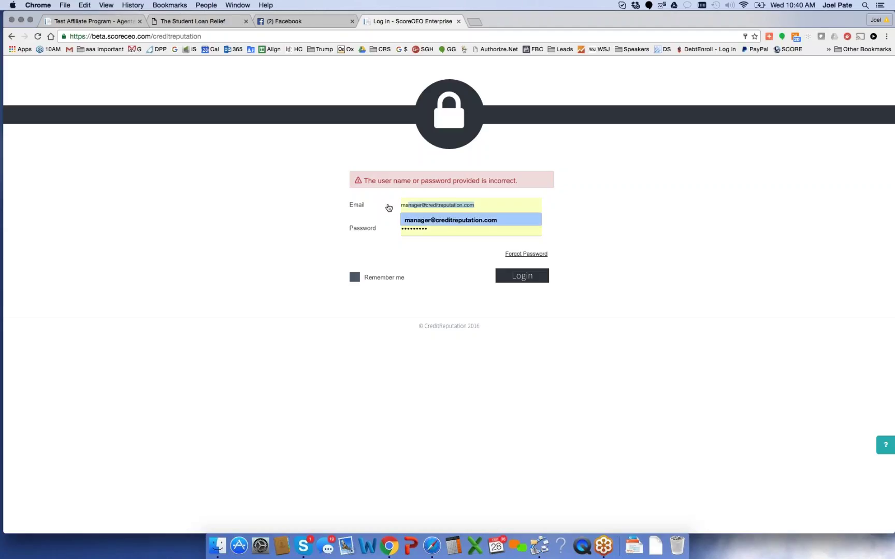
pyautogui.press('Return')
pyautogui.press('BackSpace')
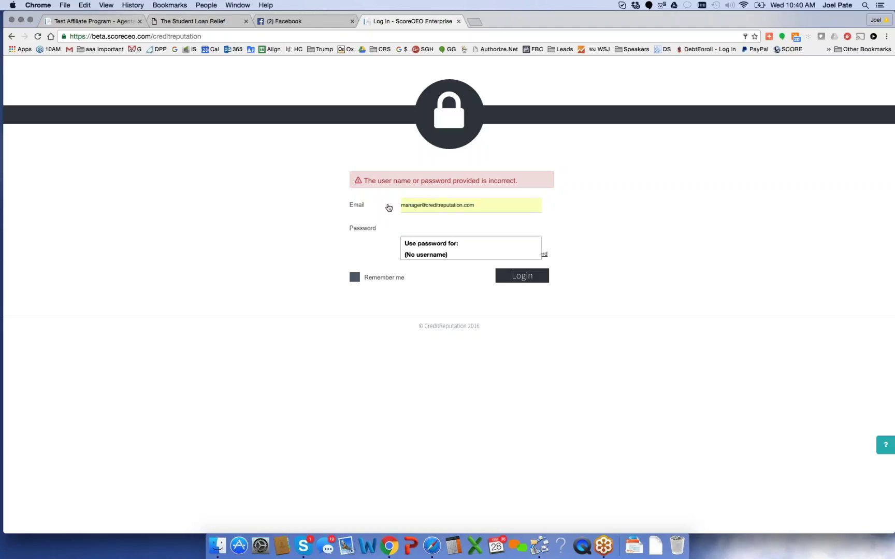
pyautogui.write('•••••••••')
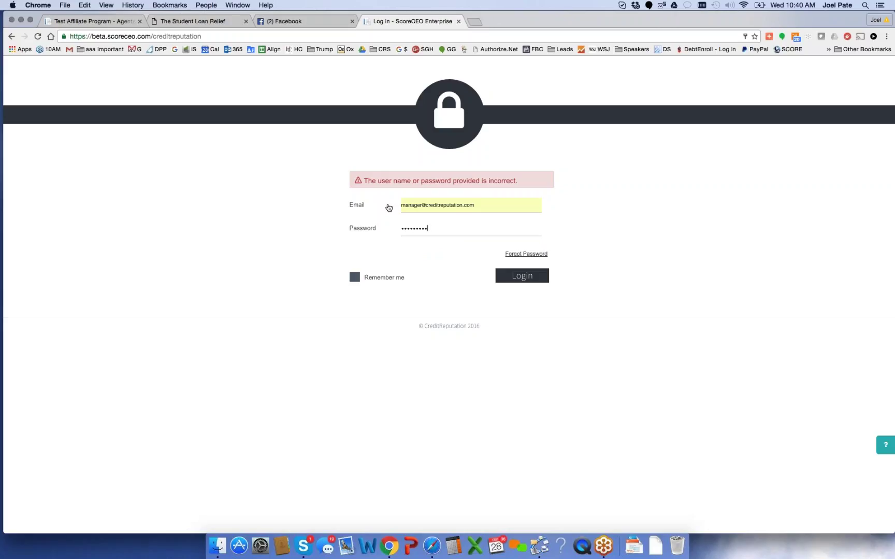
pyautogui.click(524, 279)
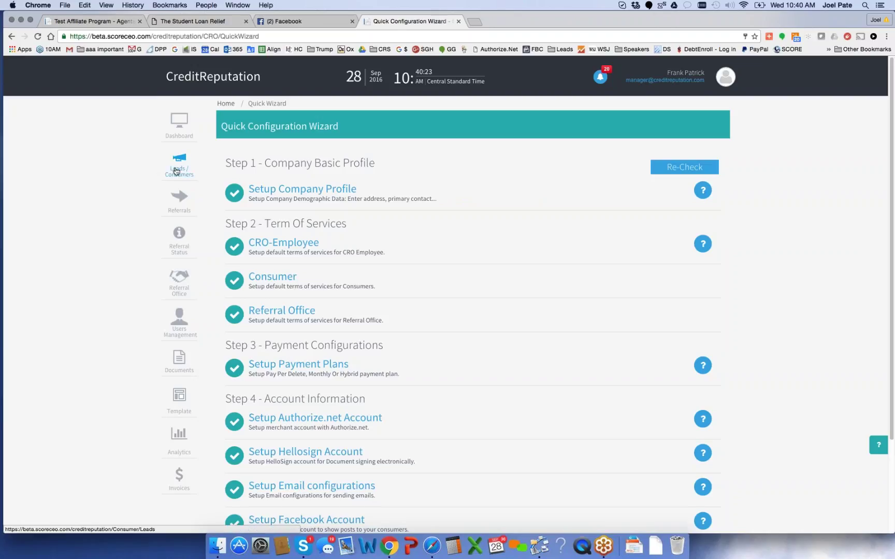
# Open Leads / Consumers, scroll through the list, and open the referred lead's details.
pyautogui.click(176, 172)
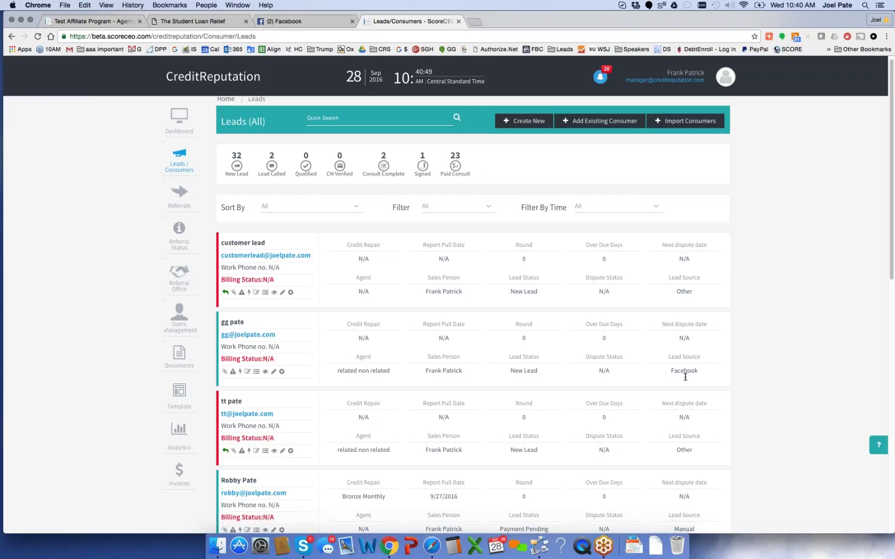
pyautogui.scroll(-5, 384, 301)
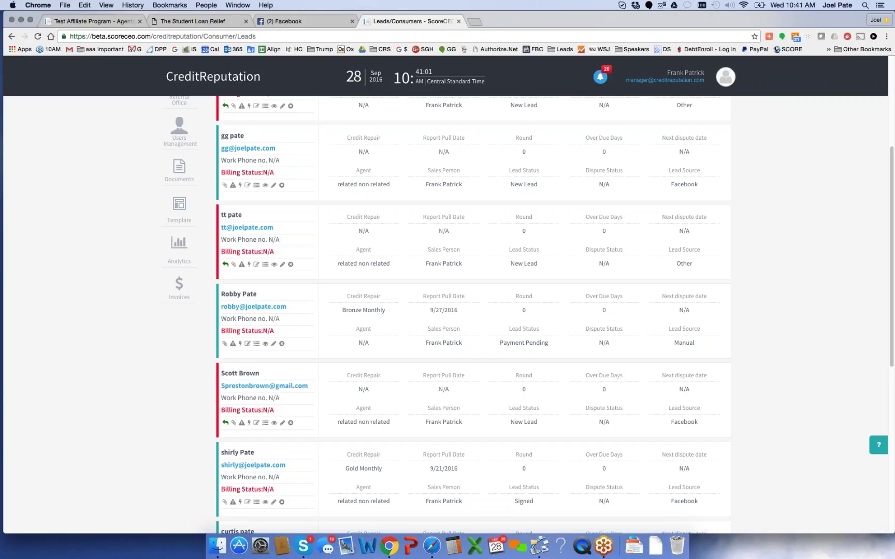
pyautogui.scroll(5, 528, 310)
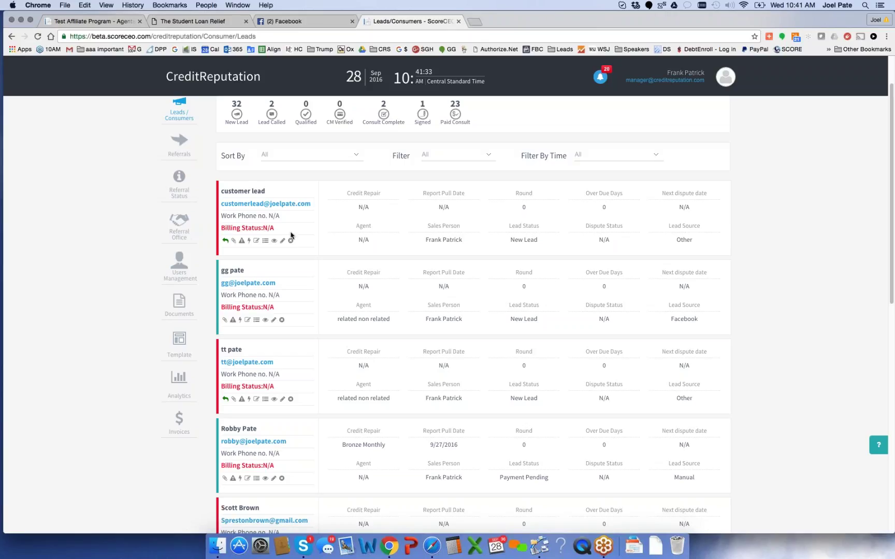
pyautogui.click(236, 272)
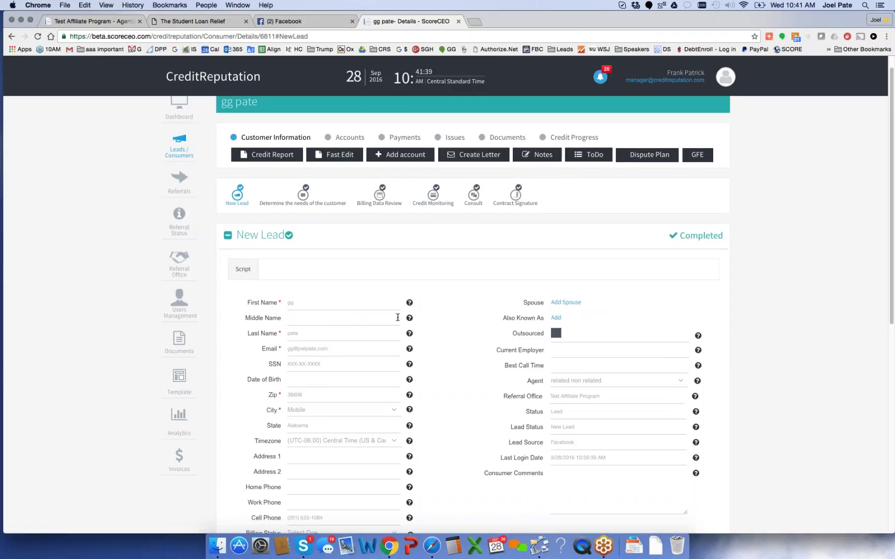
# Collapse the lead's New Lead section and go back to the leads list.
pyautogui.scroll(2, 398, 317)
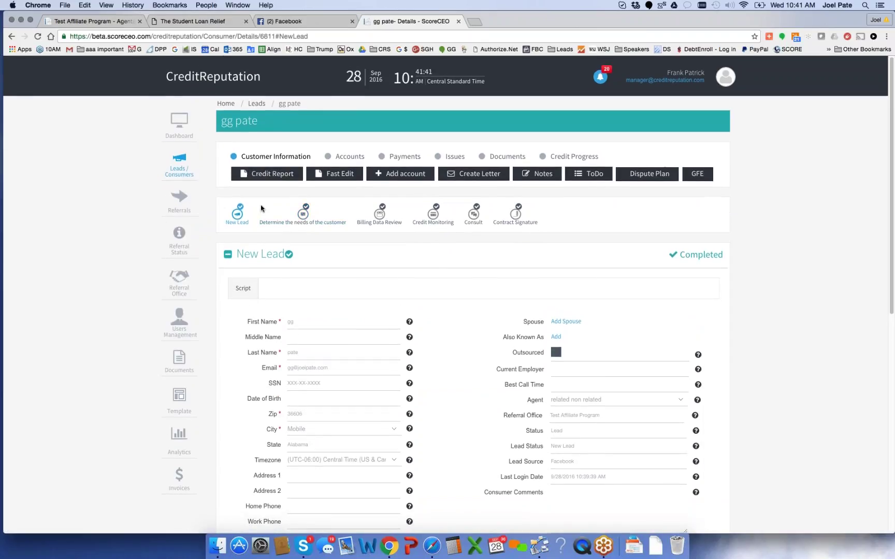
pyautogui.click(228, 254)
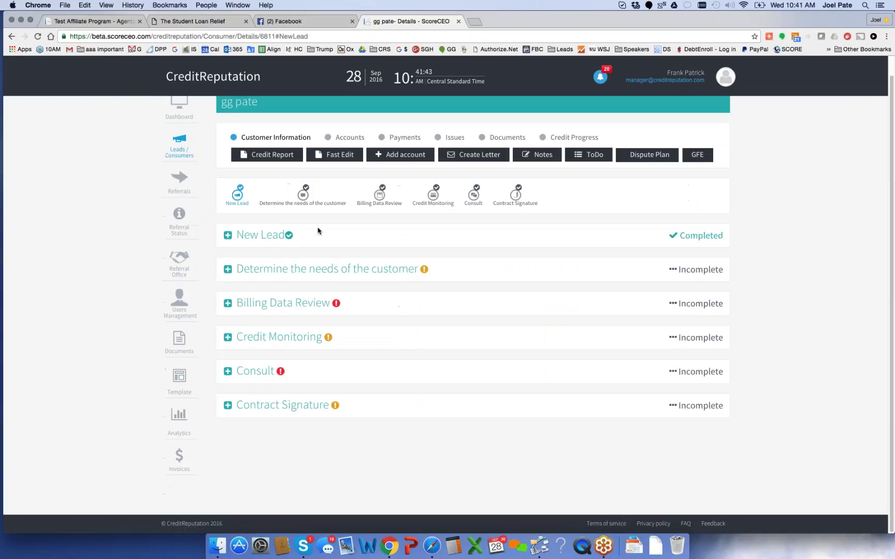
pyautogui.scroll(2, 318, 232)
pyautogui.click(257, 103)
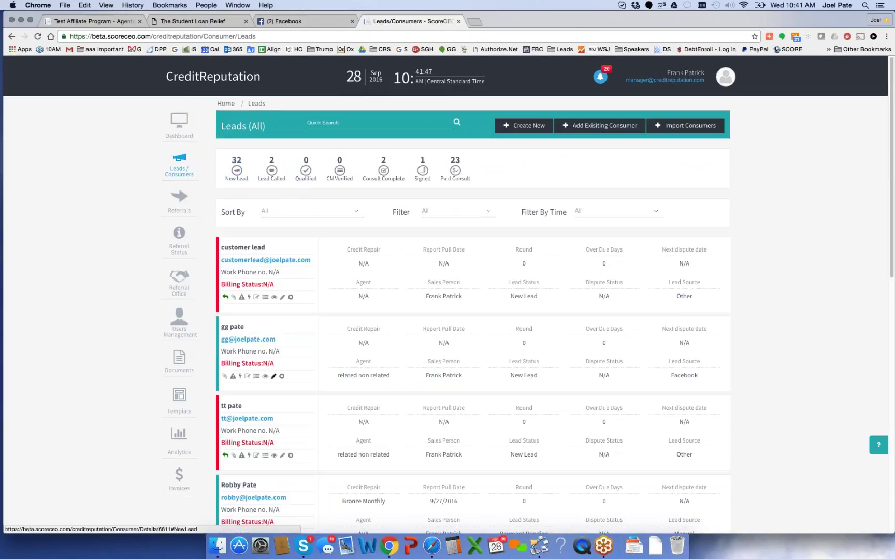
# Filter to New Leads, reopen the referred lead, and collapse New Lead to show its workflow.
pyautogui.click(238, 175)
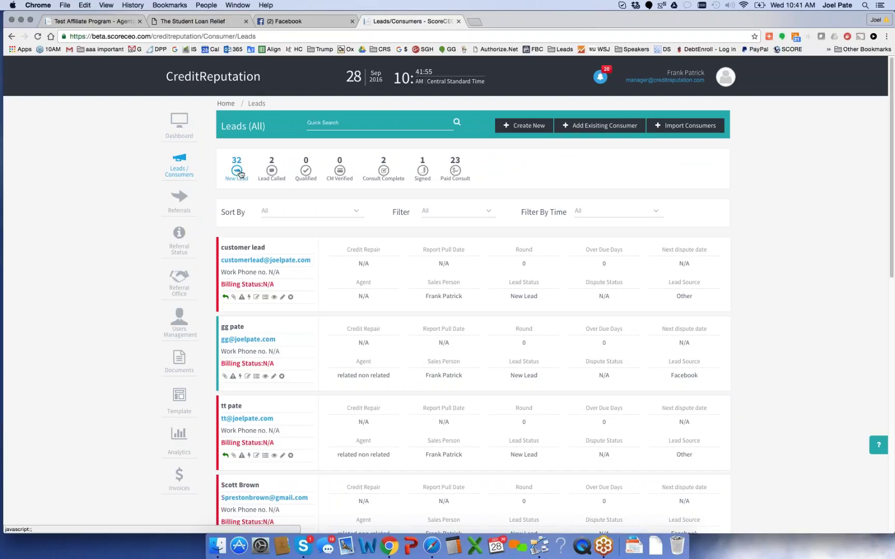
pyautogui.click(240, 327)
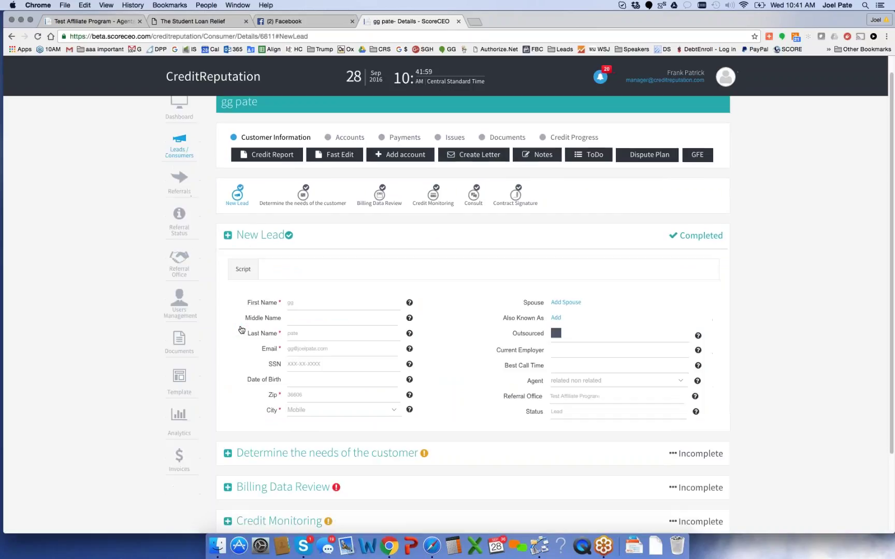
pyautogui.scroll(-3, 242, 330)
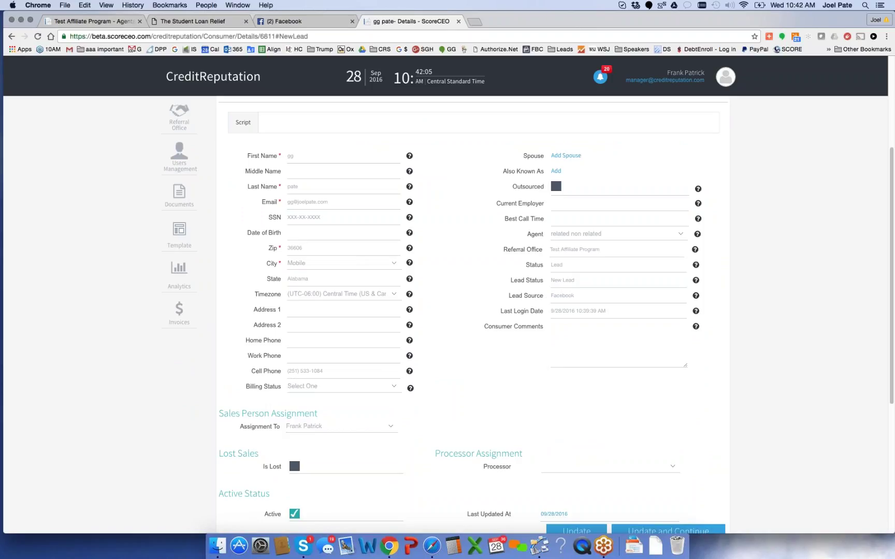
pyautogui.scroll(3, 281, 170)
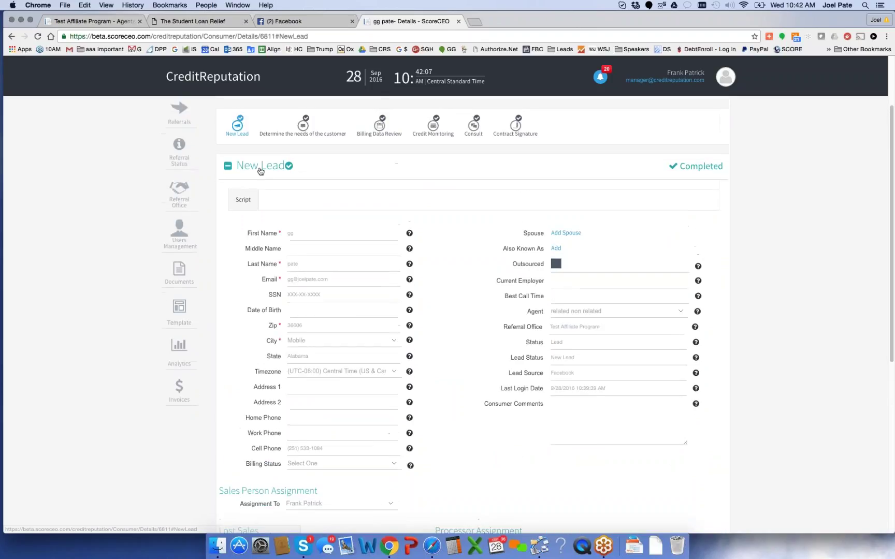
pyautogui.click(234, 170)
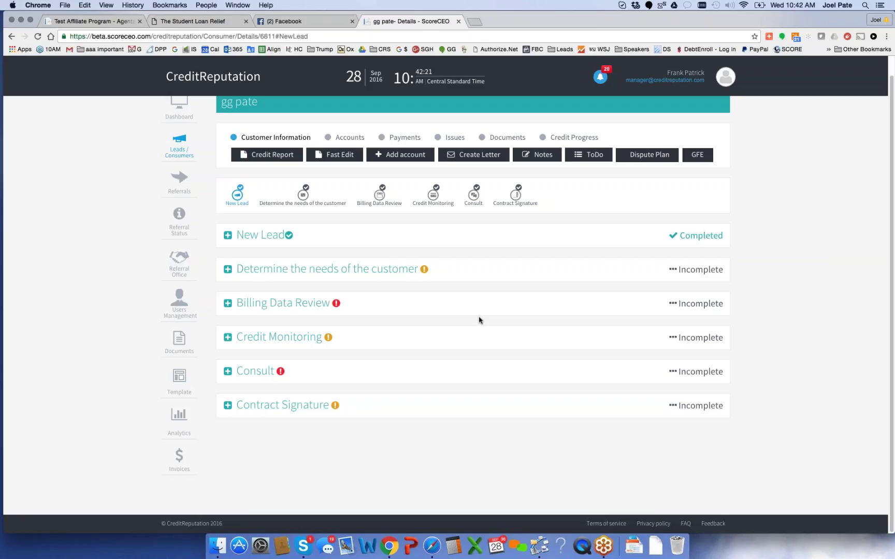
# Expand 'Determine the needs of the customer', tick Lead Called, and Save and Continue.
pyautogui.click(367, 271)
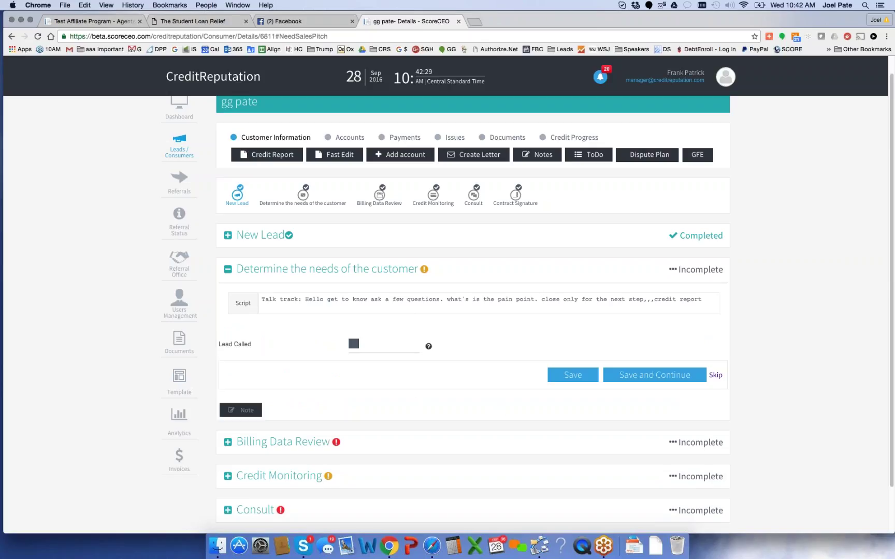
pyautogui.moveTo(262, 300); pyautogui.dragTo(703, 302)
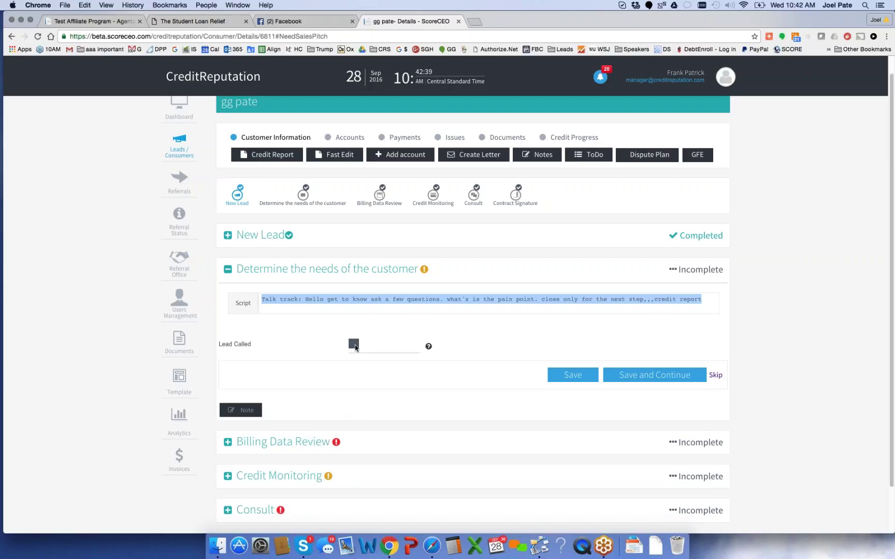
pyautogui.click(355, 345)
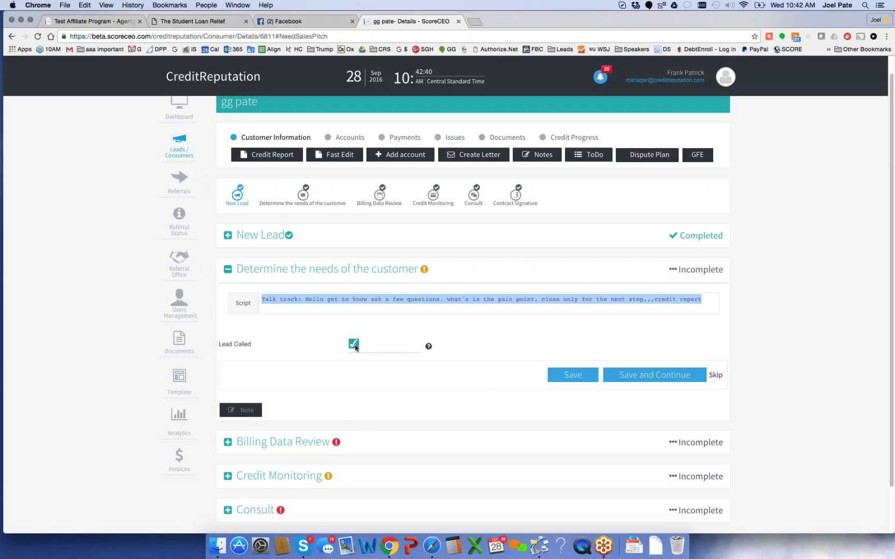
pyautogui.click(657, 377)
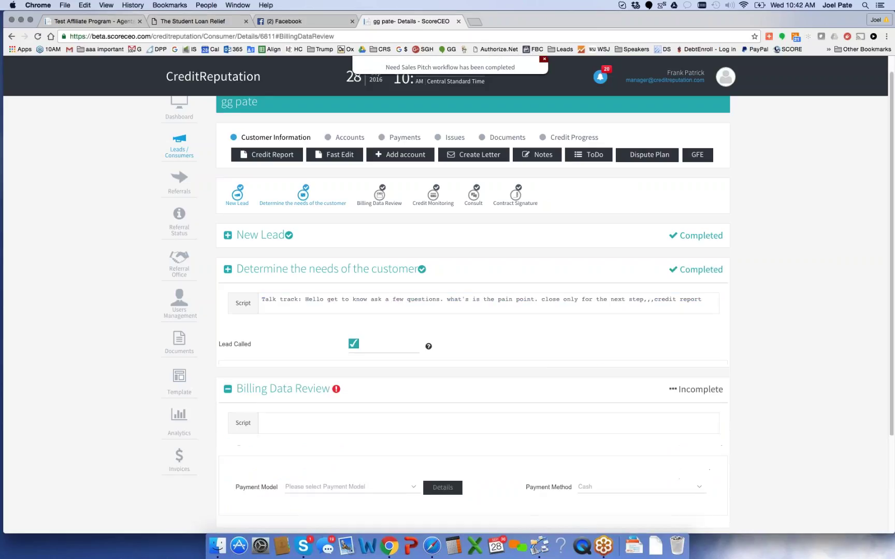
# Switch the payment model to Gold Monthly after reviewing its fees and limits.
pyautogui.scroll(-3, 444, 289)
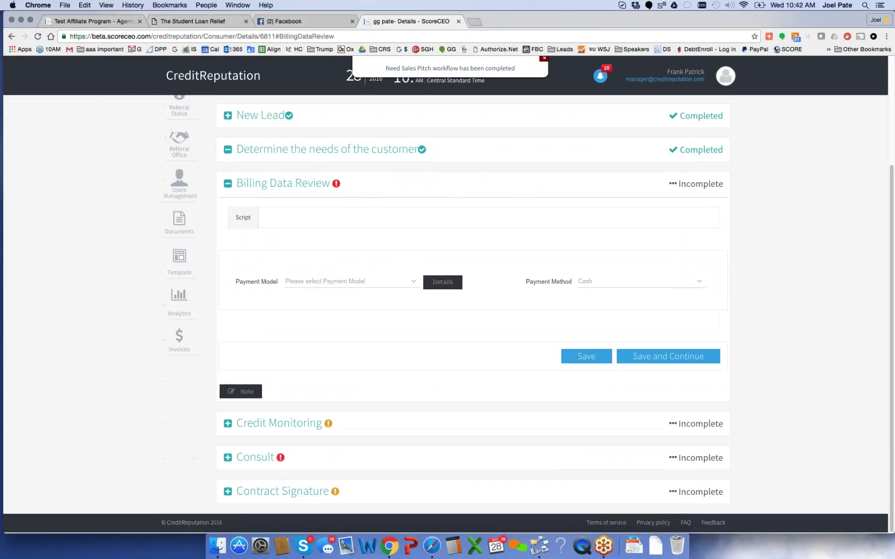
pyautogui.click(444, 287)
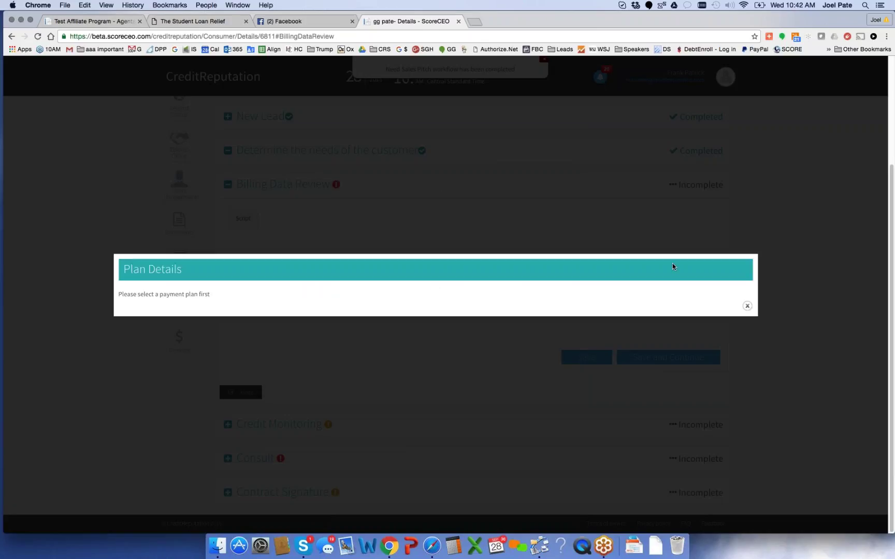
pyautogui.click(747, 305)
pyautogui.click(413, 282)
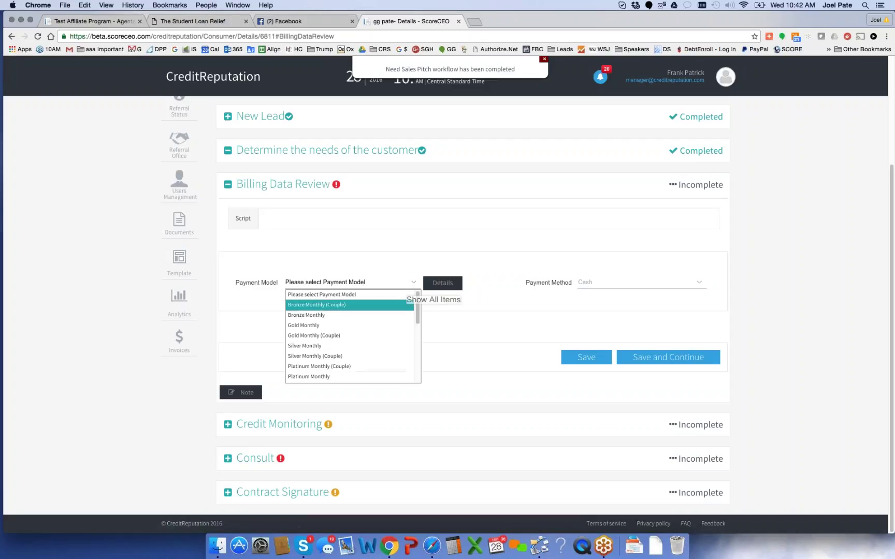
pyautogui.click(320, 325)
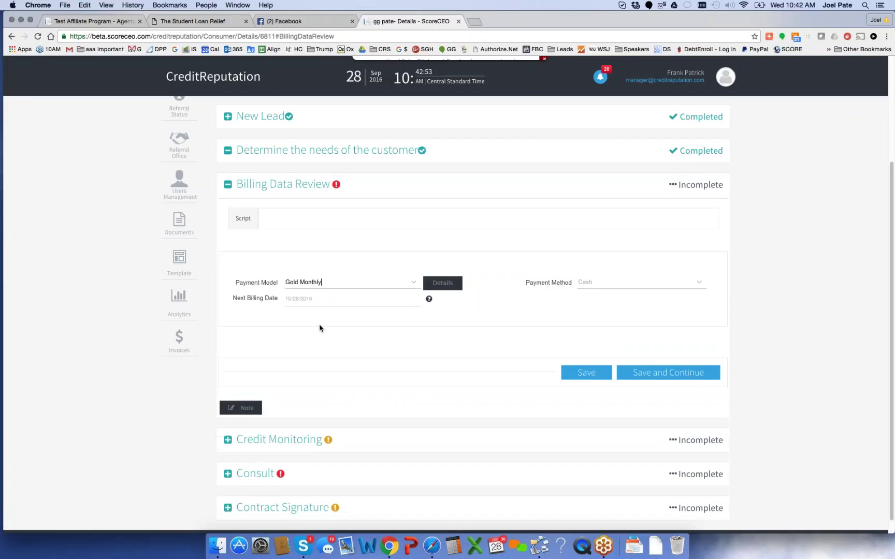
pyautogui.click(443, 284)
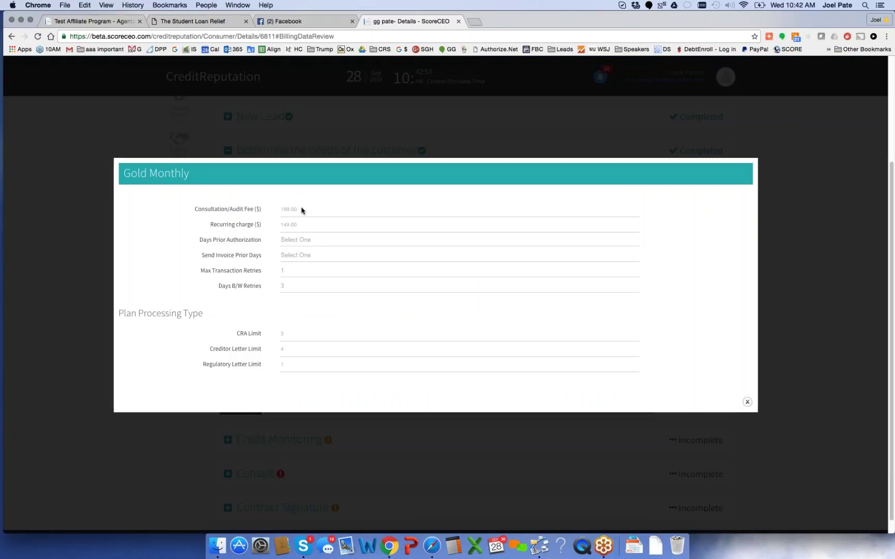
pyautogui.moveTo(302, 209); pyautogui.dragTo(280, 209)
pyautogui.click(747, 401)
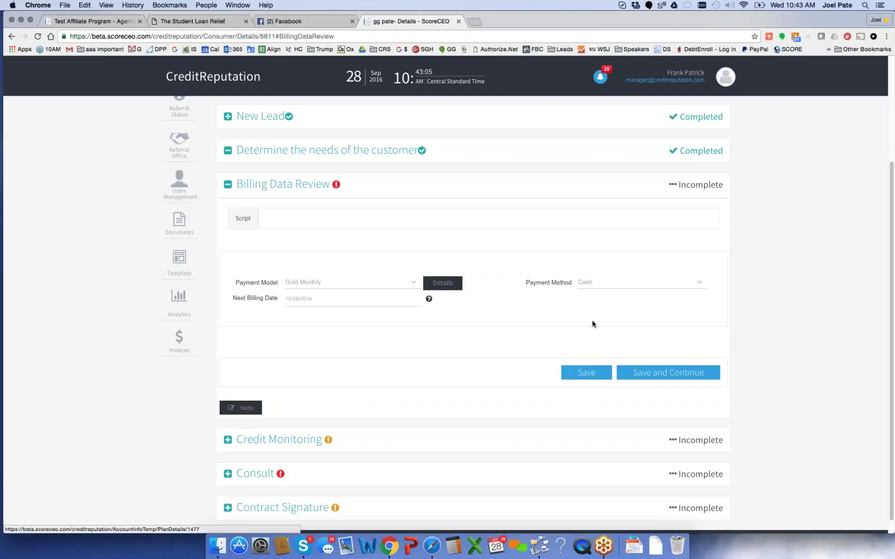
# Keep Cash as payment method, confirm next billing date 10/28/2016, and save the billing step.
pyautogui.click(699, 283)
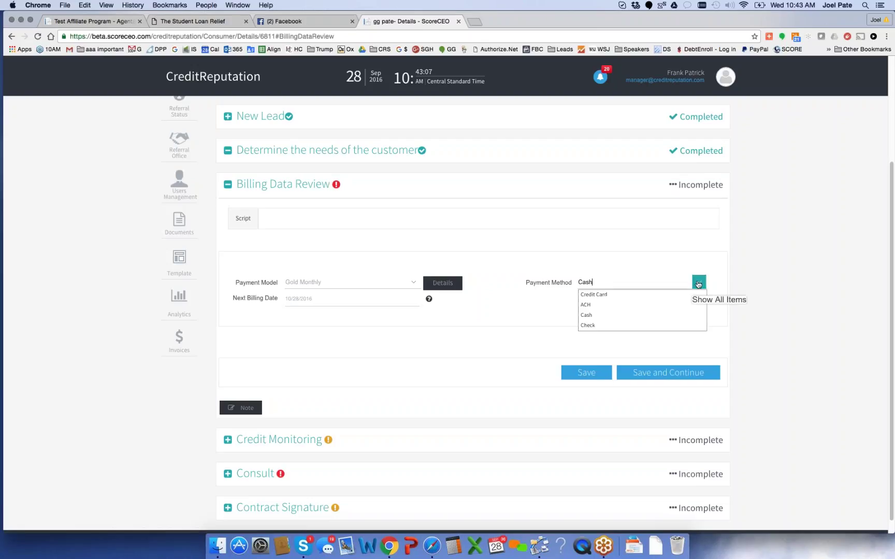
pyautogui.click(699, 283)
pyautogui.click(350, 300)
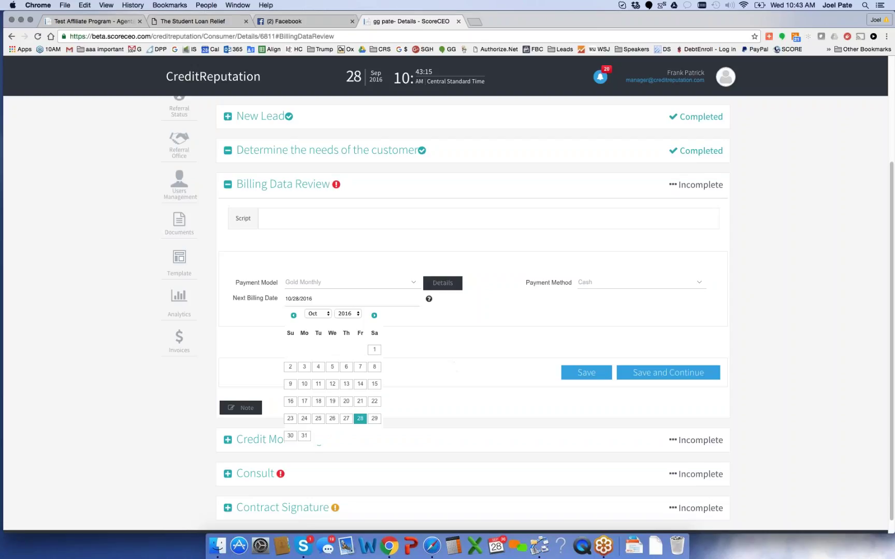
pyautogui.click(664, 377)
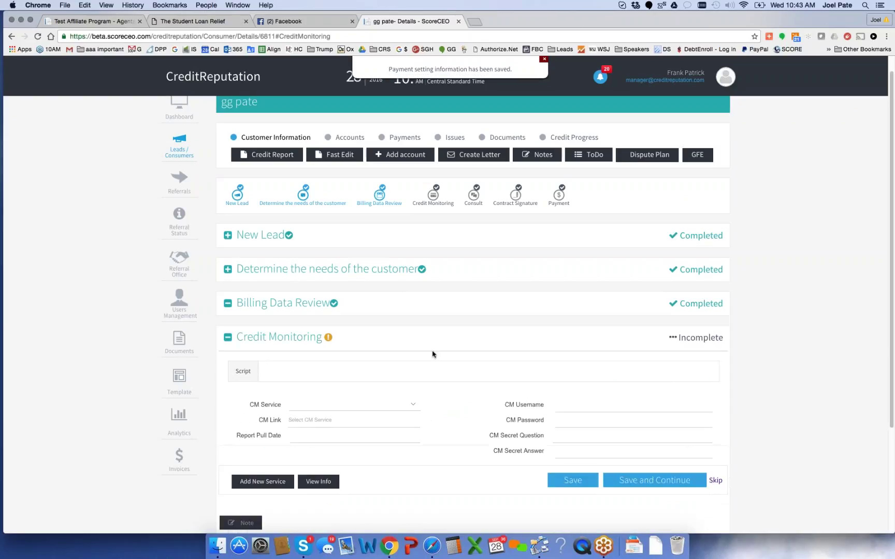
# Load myiqreport.com in a new browser tab.
pyautogui.click(476, 22)
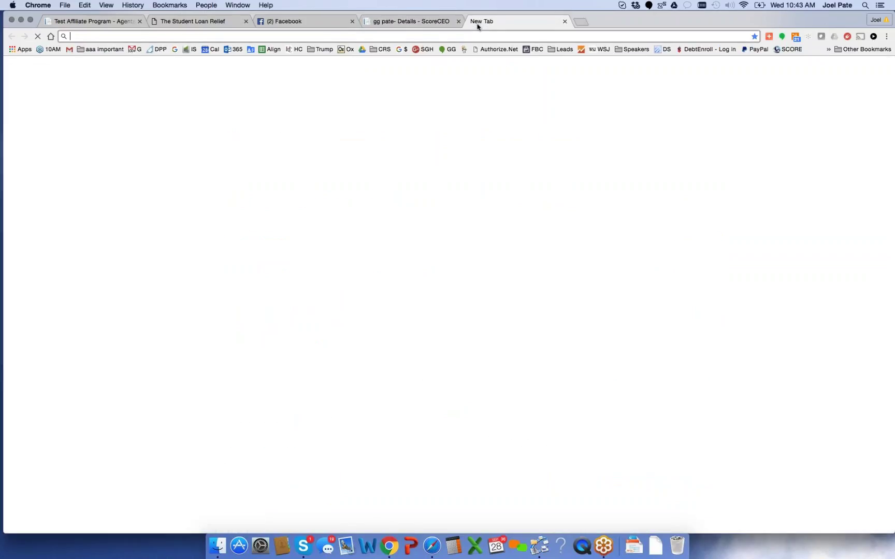
pyautogui.write('my')
pyautogui.press('Return')
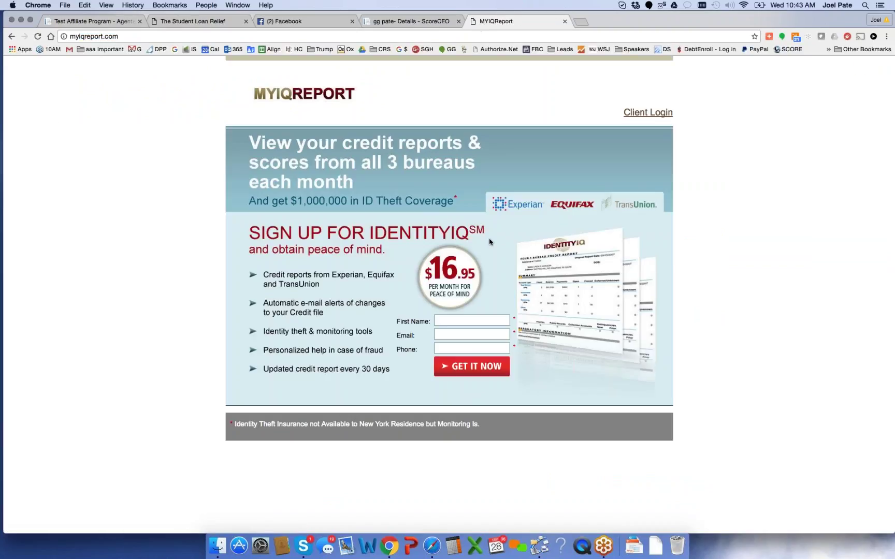
# Fill in the consumer's first name and e-mail via autofill and submit with GET IT NOW.
pyautogui.click(457, 321)
pyautogui.write('joel')
pyautogui.press('Tab')
pyautogui.write('joe')
pyautogui.press('Down')
pyautogui.press('Down')
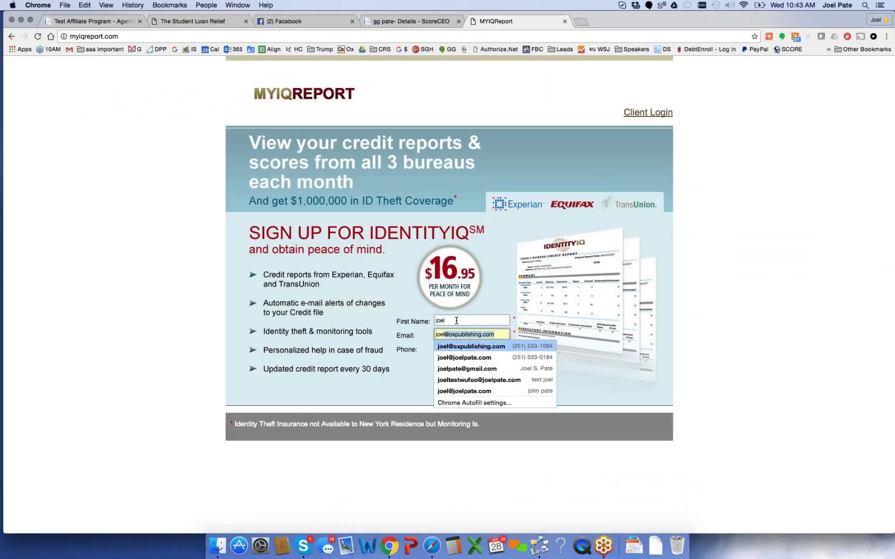
pyautogui.press('Return')
pyautogui.press('Tab')
pyautogui.click(487, 369)
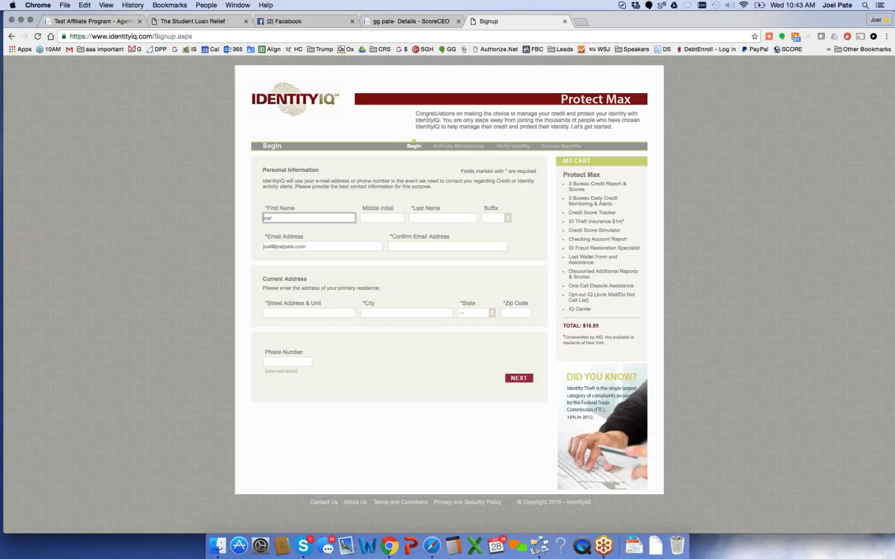
pyautogui.rightClick(637, 297)
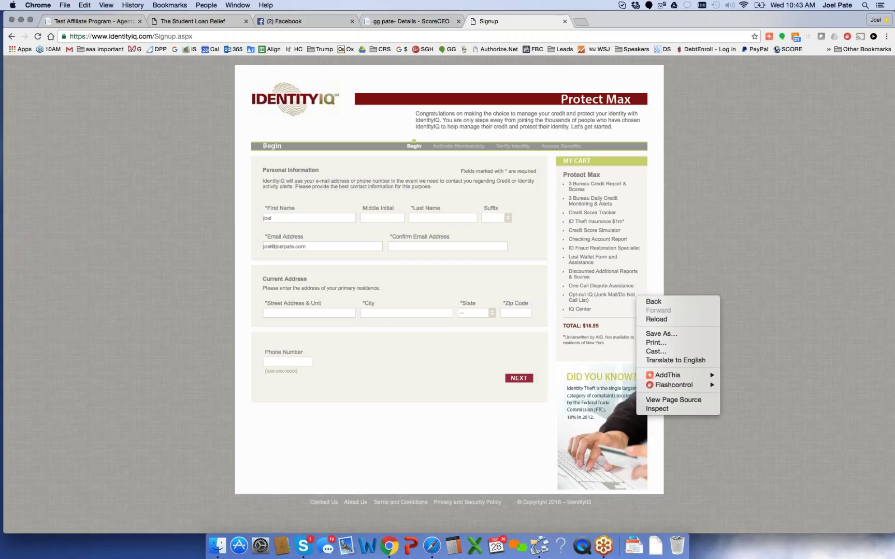
pyautogui.click(659, 336)
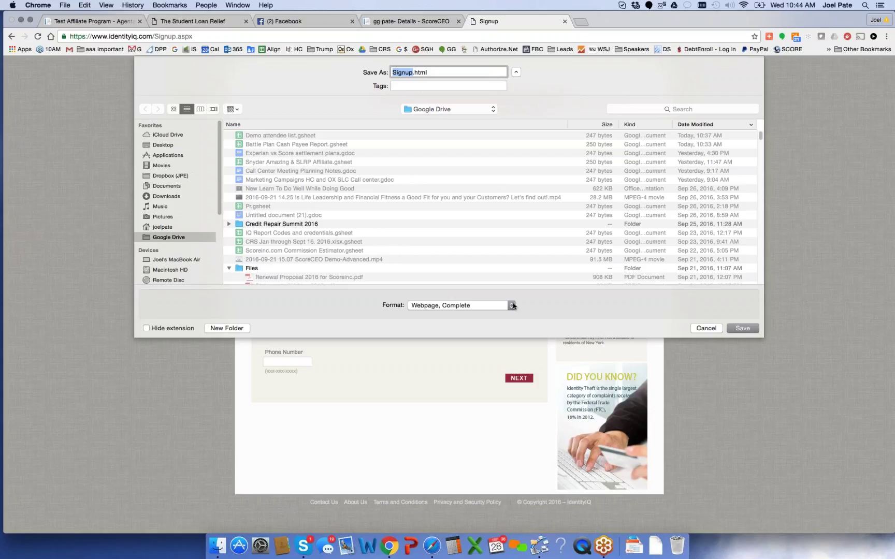
pyautogui.click(511, 306)
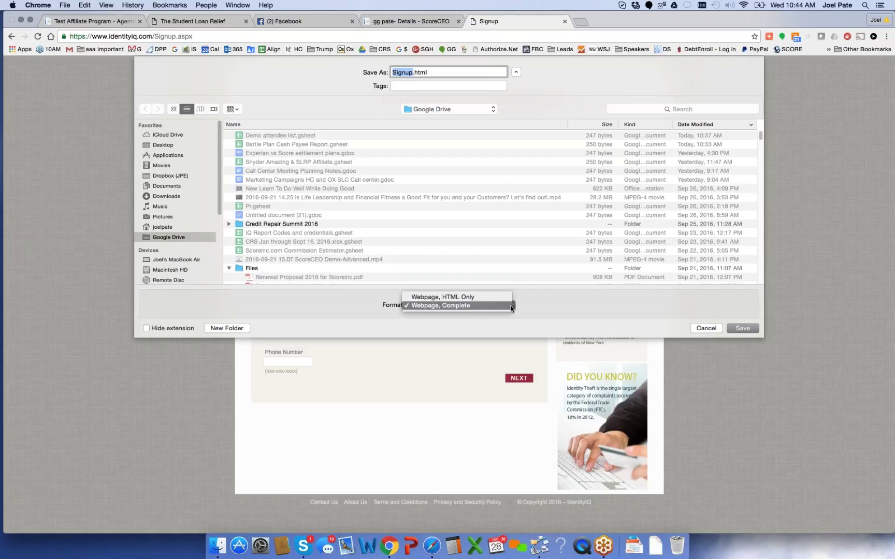
pyautogui.click(510, 307)
pyautogui.click(511, 306)
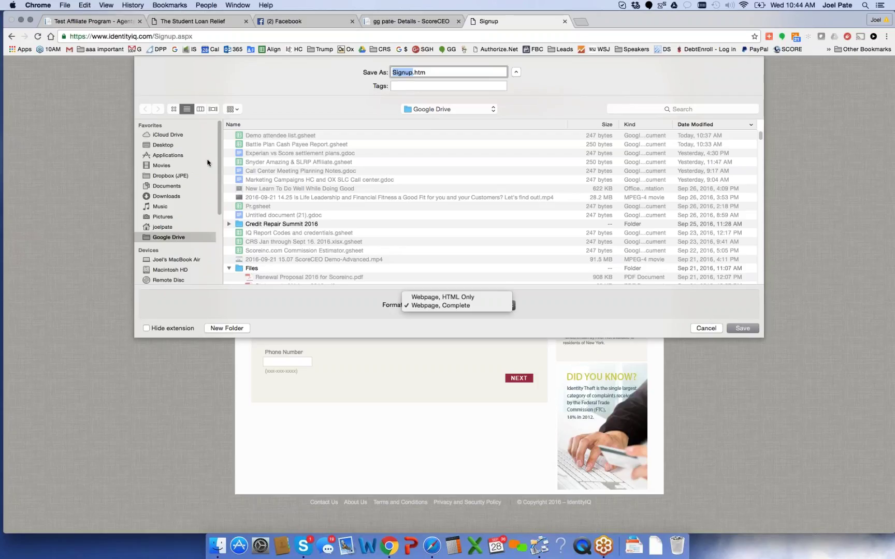
pyautogui.click(700, 329)
pyautogui.click(700, 329)
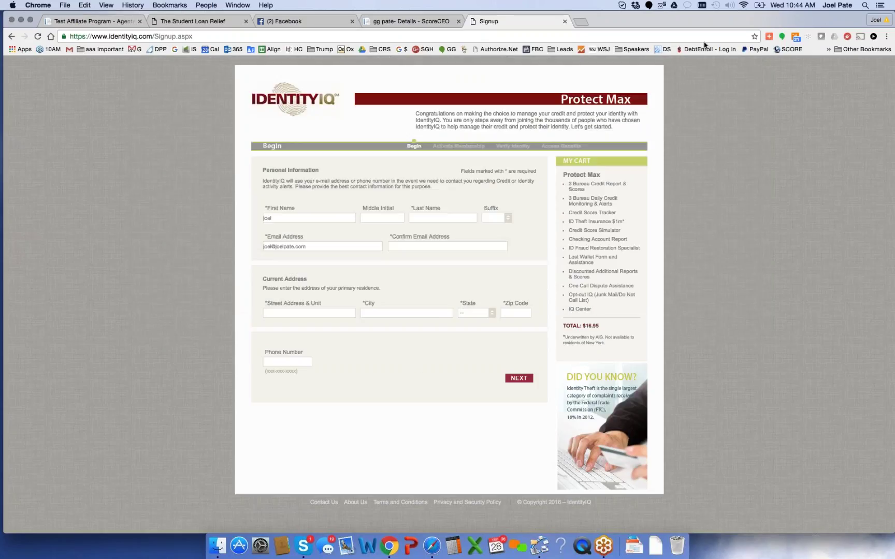
# Back in ScoreCEO, set CM Service to Identity IQ with report pull date 09/28/2016.
pyautogui.click(393, 22)
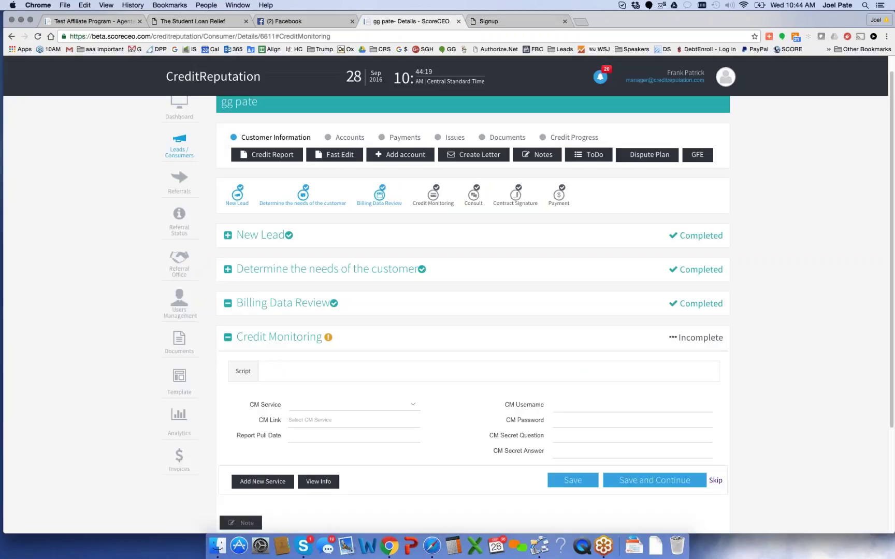
pyautogui.scroll(-3, 698, 238)
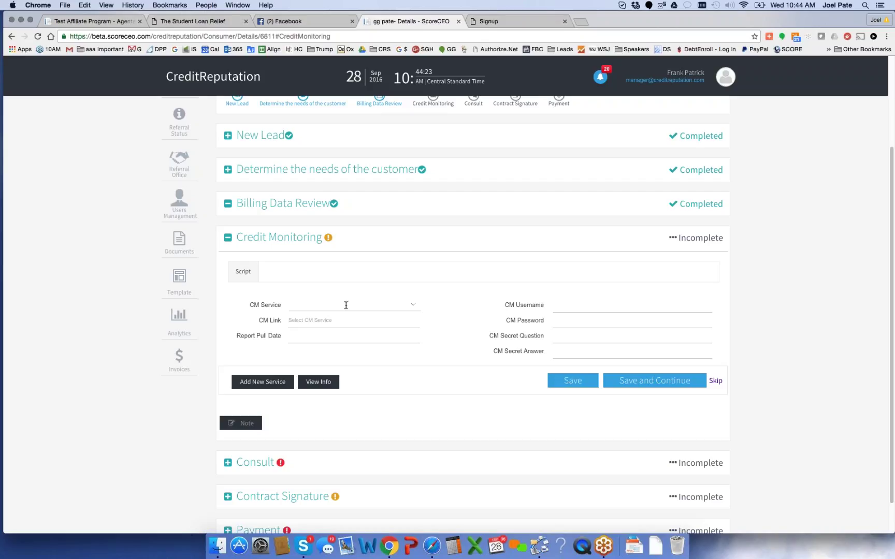
pyautogui.click(413, 307)
pyautogui.scroll(-3, 389, 384)
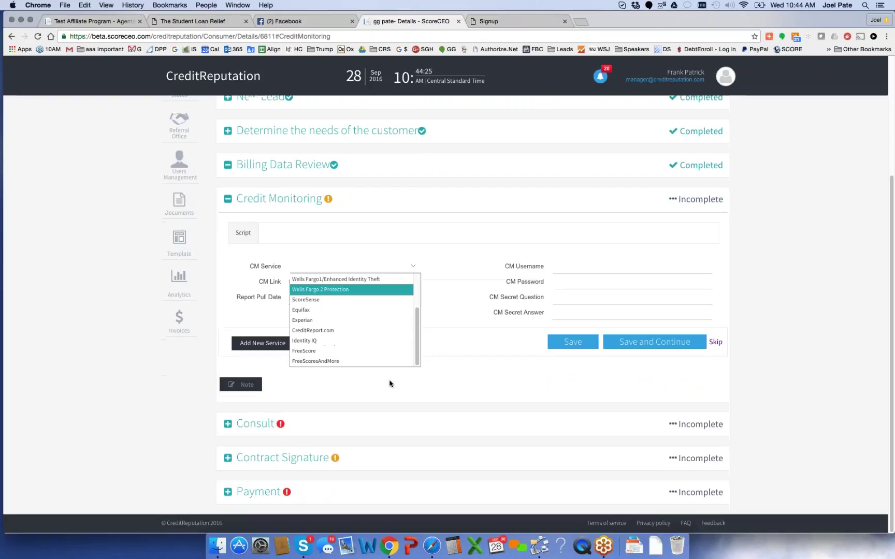
pyautogui.click(311, 342)
pyautogui.click(336, 297)
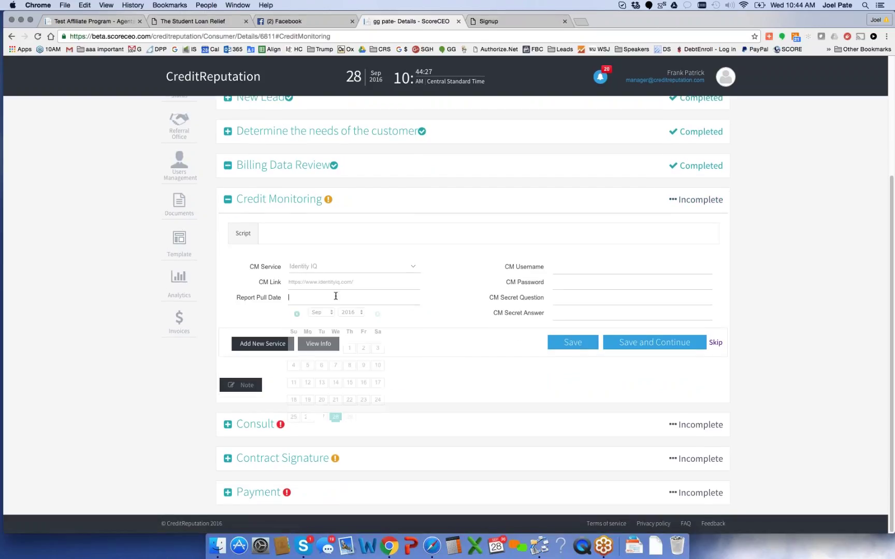
pyautogui.click(336, 417)
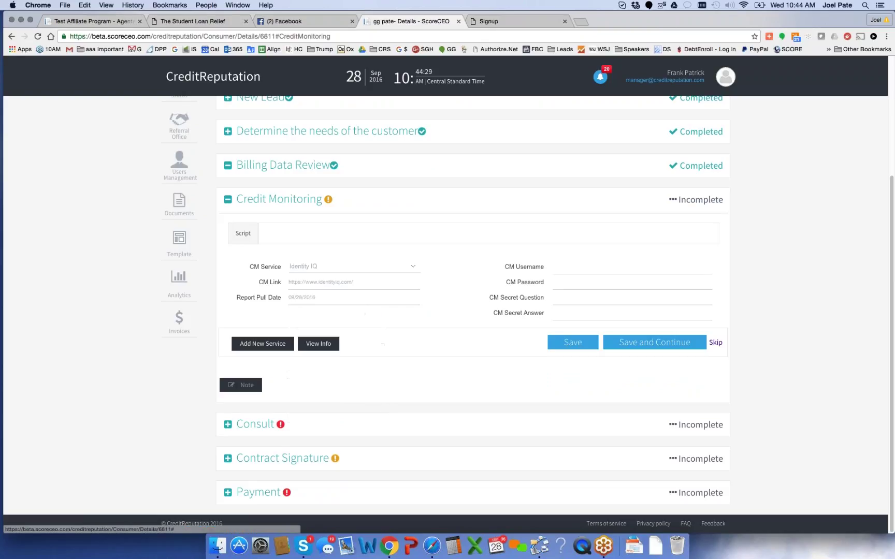
# Enter the monitoring username, password, secret question and answer, then save the Credit Monitoring step.
pyautogui.click(564, 267)
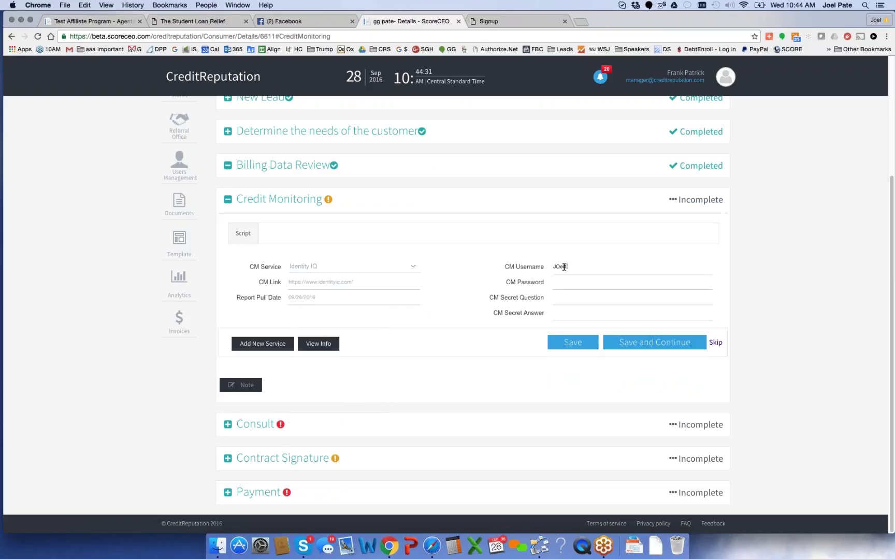
pyautogui.press('Tab')
pyautogui.press('BackSpace')
pyautogui.press('BackSpace')
pyautogui.press('BackSpace')
pyautogui.press('Tab')
pyautogui.press('Tab')
pyautogui.click(673, 344)
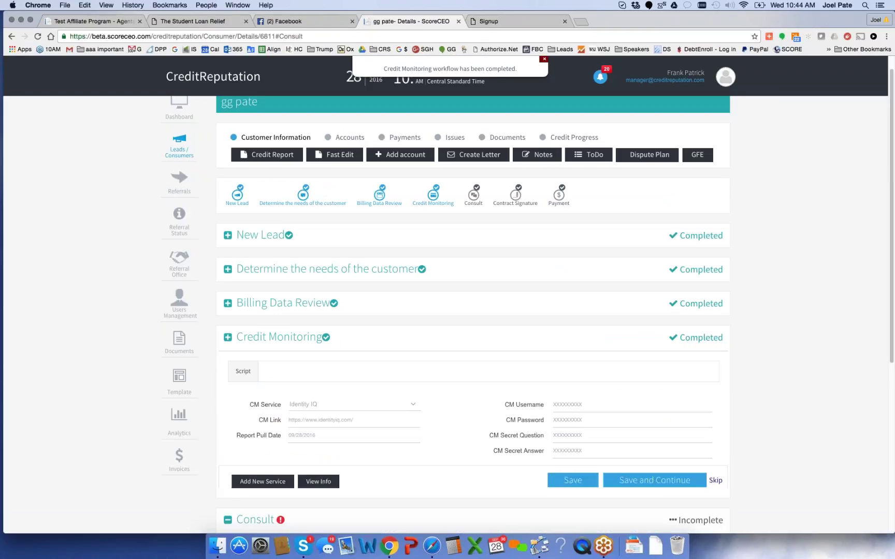
pyautogui.click(357, 337)
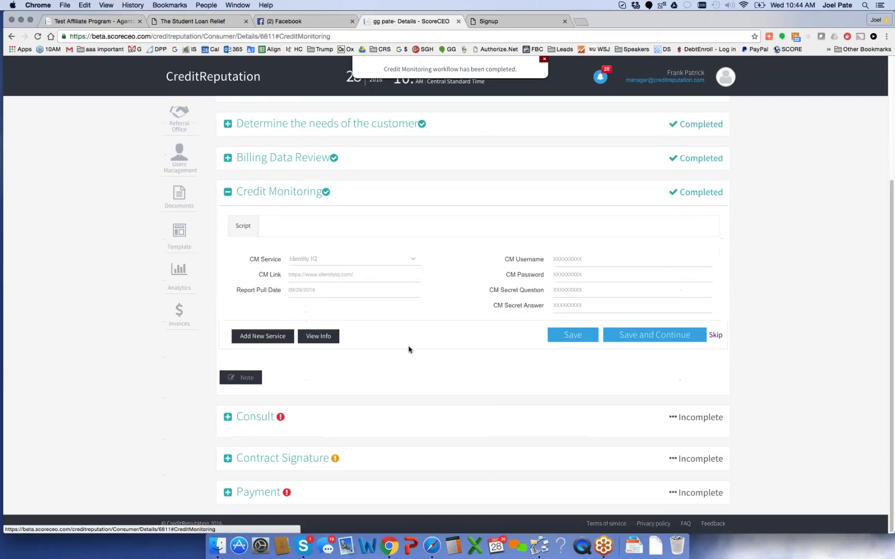
# Re-enter the account password in Verify Password to reveal the stored monitoring credentials.
pyautogui.rightClick(408, 346)
pyautogui.press('Escape')
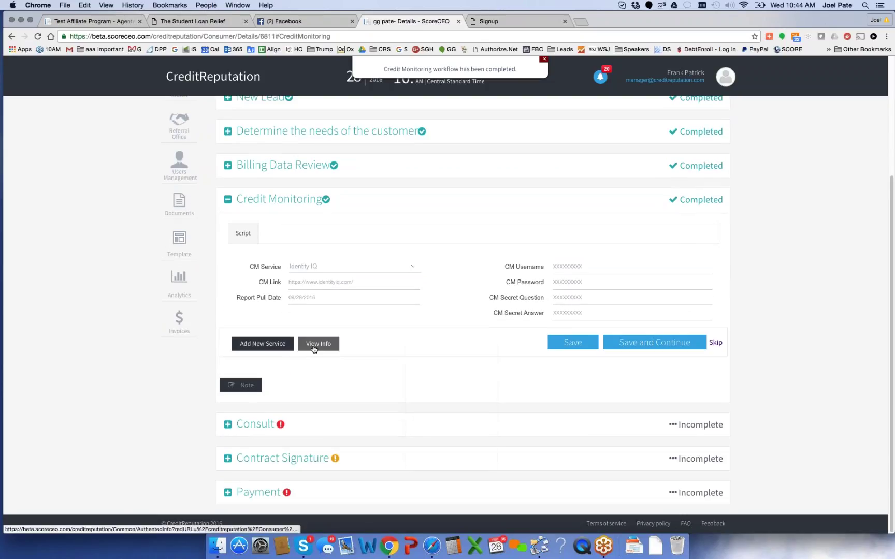
pyautogui.click(319, 343)
pyautogui.moveTo(309, 270); pyautogui.dragTo(280, 269)
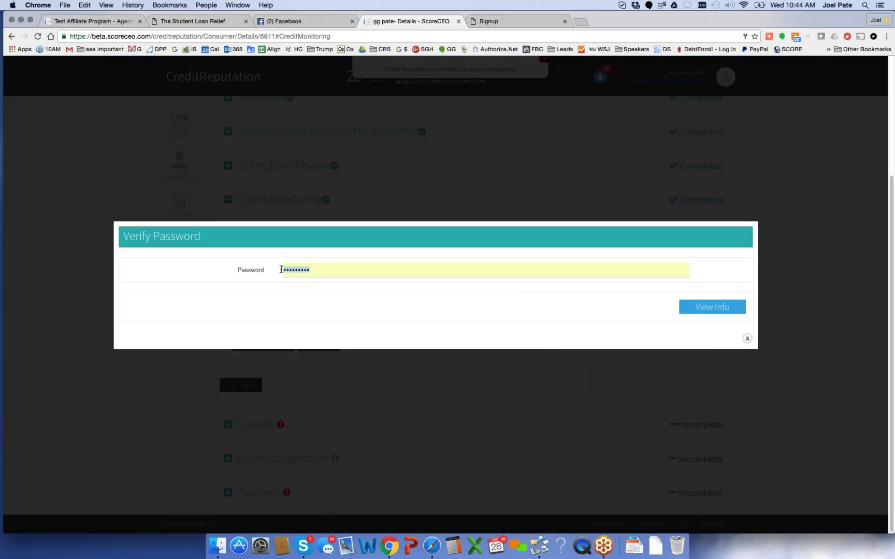
pyautogui.write('•••••••••')
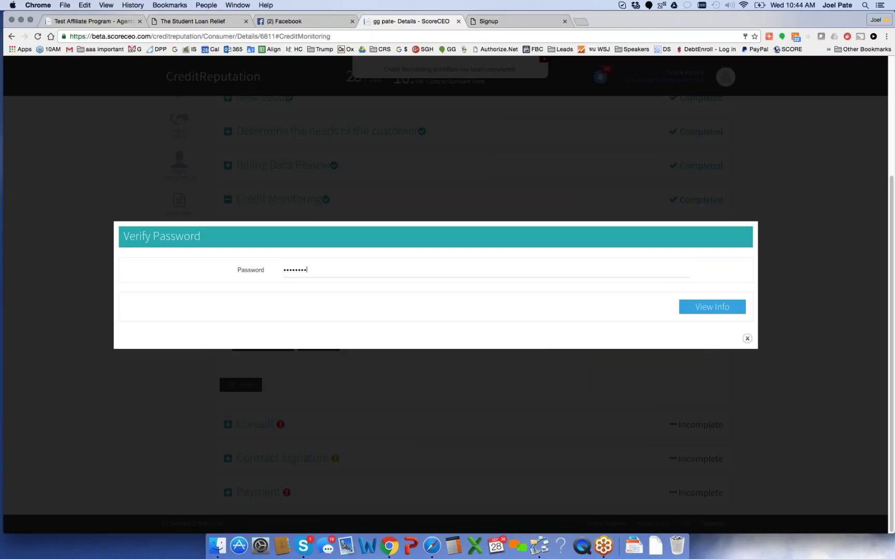
pyautogui.click(707, 310)
# Review the stored monitoring username, then close the Credit Monitoring login details.
pyautogui.doubleClick(365, 266)
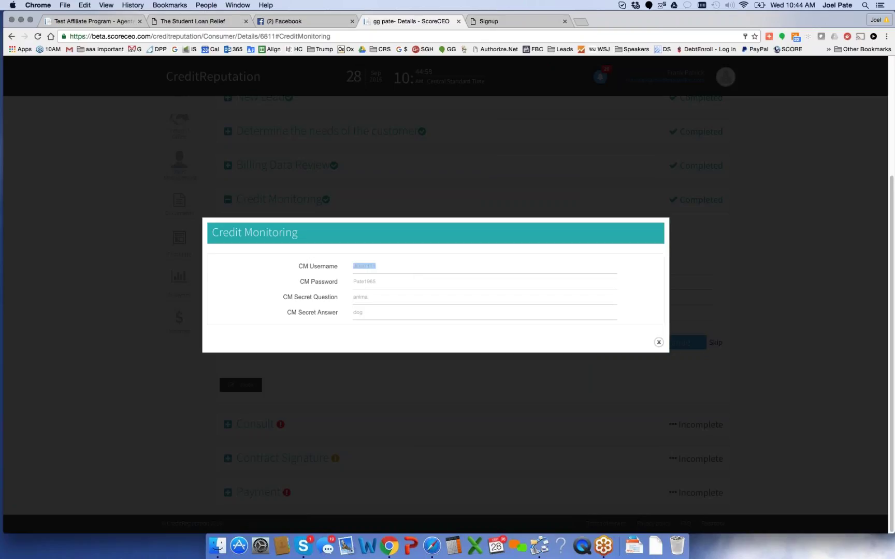
pyautogui.click(659, 343)
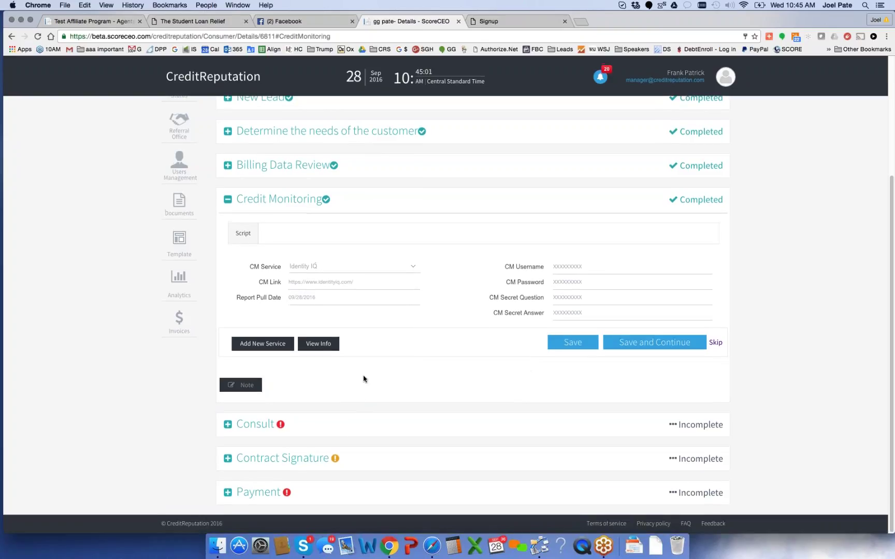
pyautogui.scroll(2, 365, 378)
pyautogui.scroll(2, 364, 311)
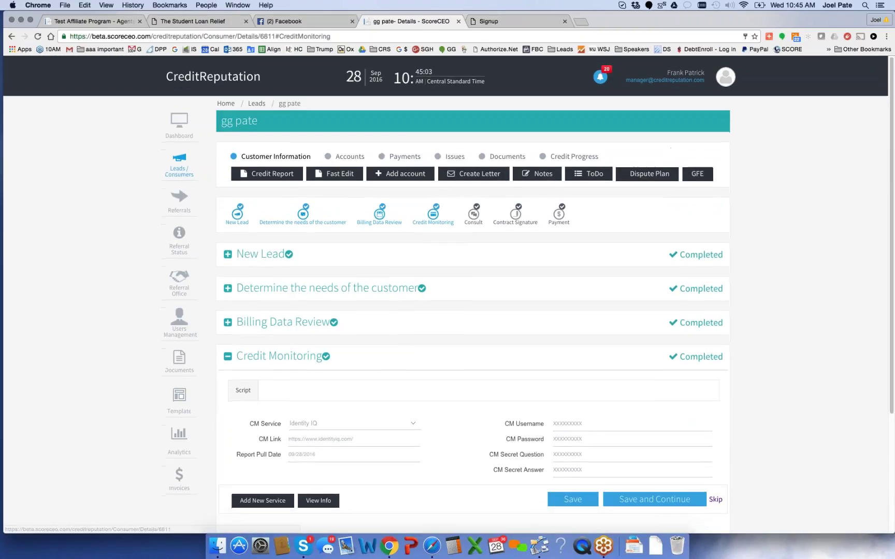
# Import the IdentityIQ credit report .html file through Credit Report > Import.
pyautogui.click(273, 175)
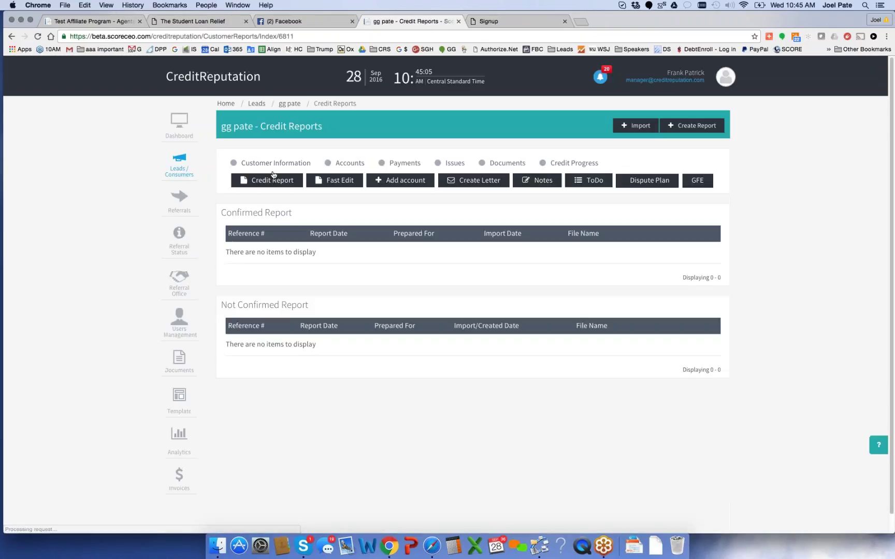
pyautogui.click(636, 126)
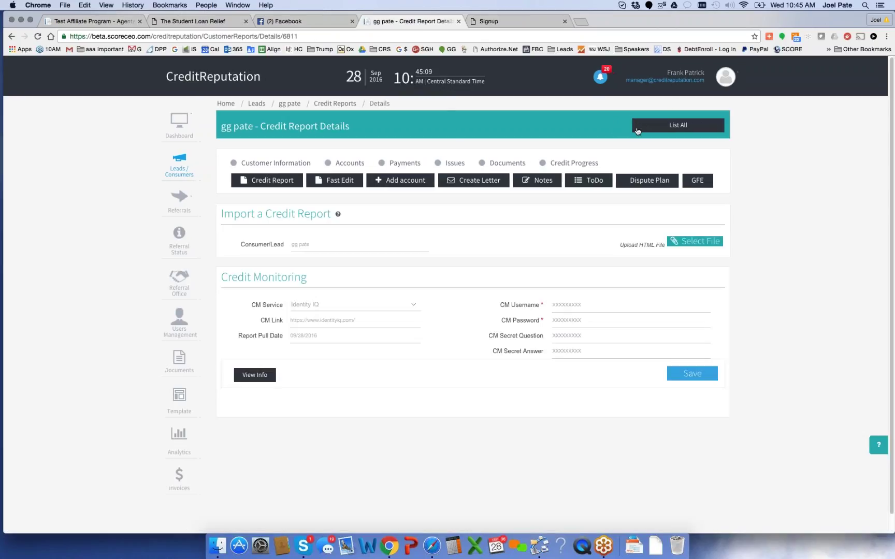
pyautogui.click(697, 242)
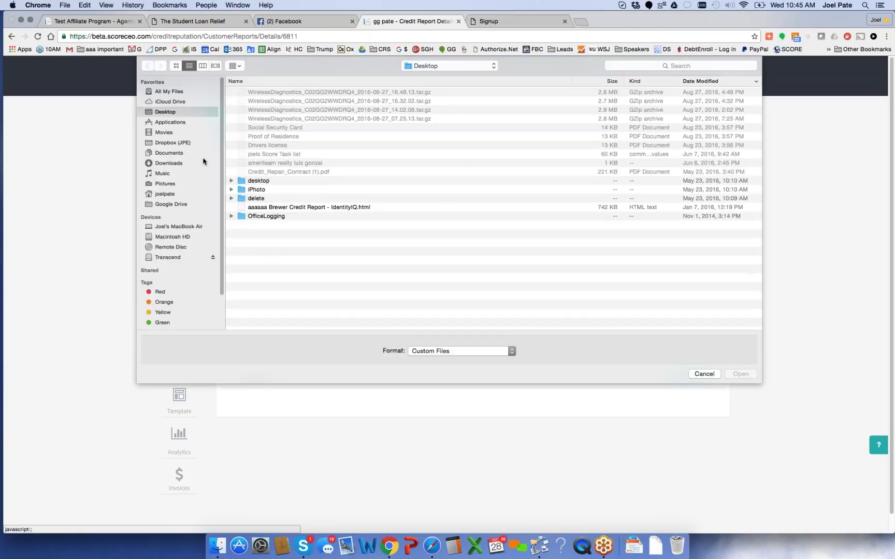
pyautogui.click(270, 207)
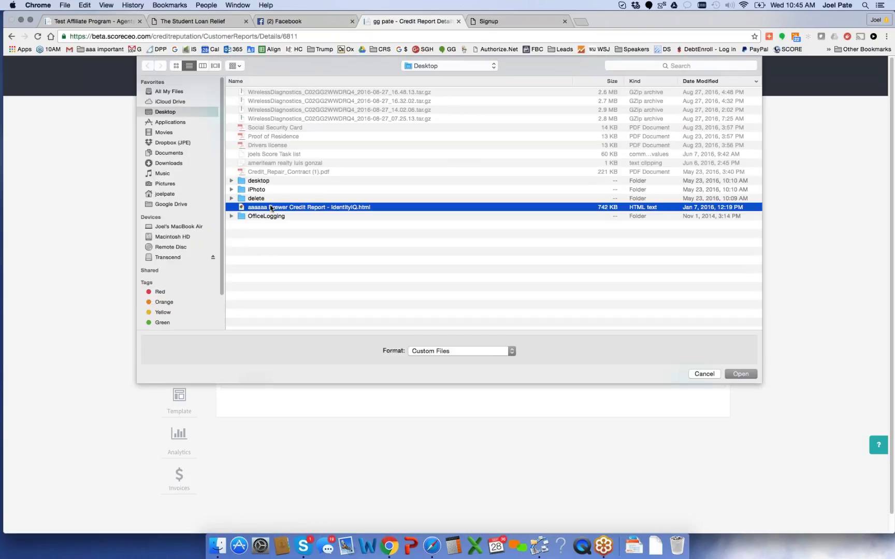
pyautogui.click(752, 378)
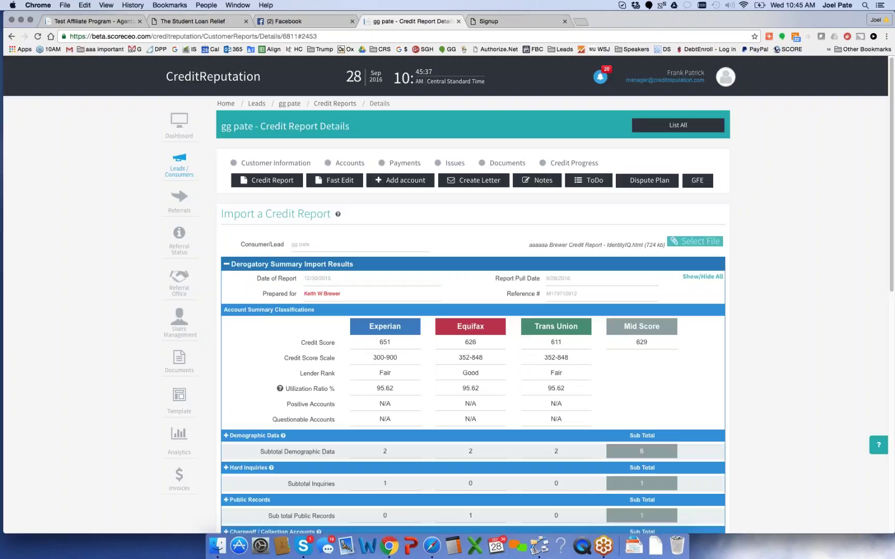
# Compare the report's prepared-for name with the consumer, scroll the results, and expand Account History (20).
pyautogui.scroll(-3, 317, 214)
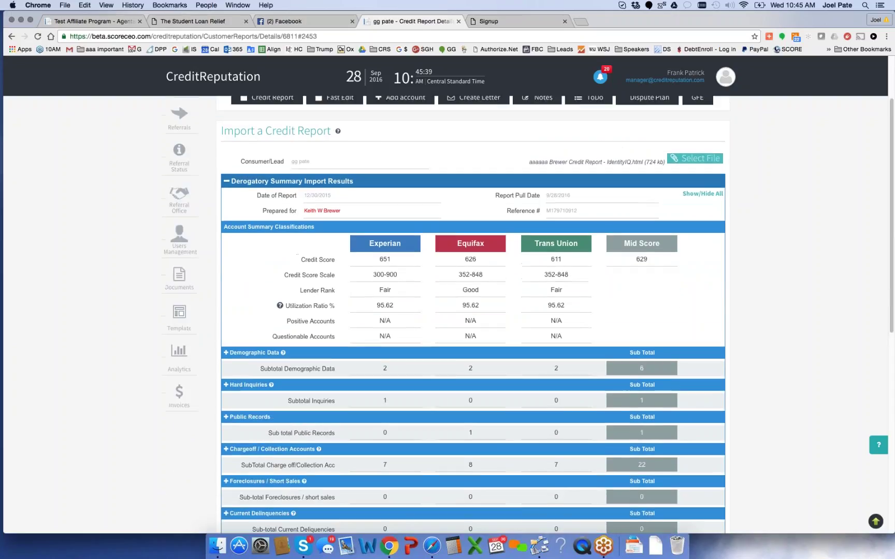
pyautogui.moveTo(342, 211); pyautogui.dragTo(302, 210)
pyautogui.moveTo(314, 161); pyautogui.dragTo(292, 162)
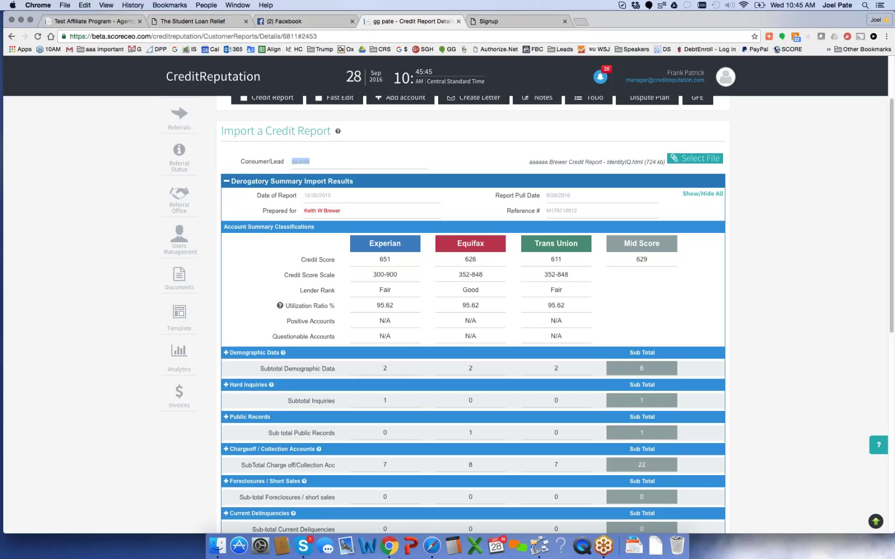
pyautogui.scroll(-4, 425, 138)
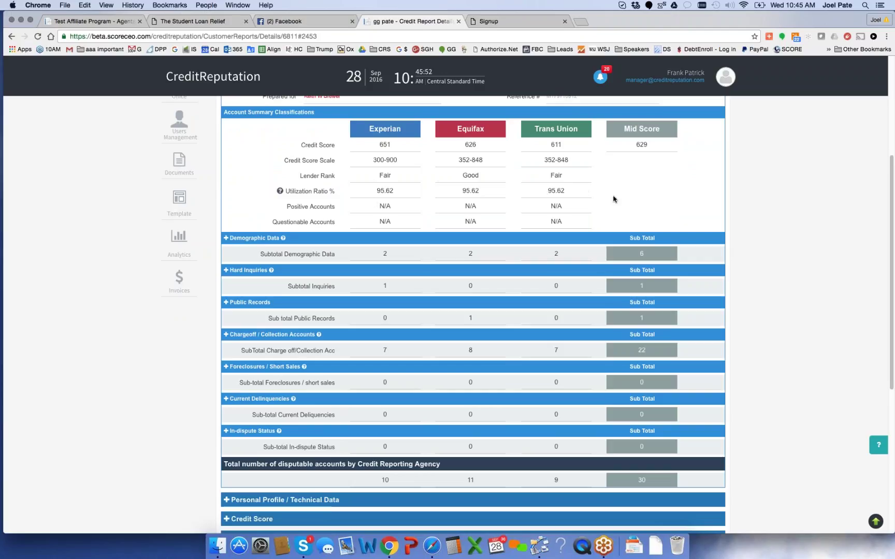
pyautogui.scroll(-5, 776, 397)
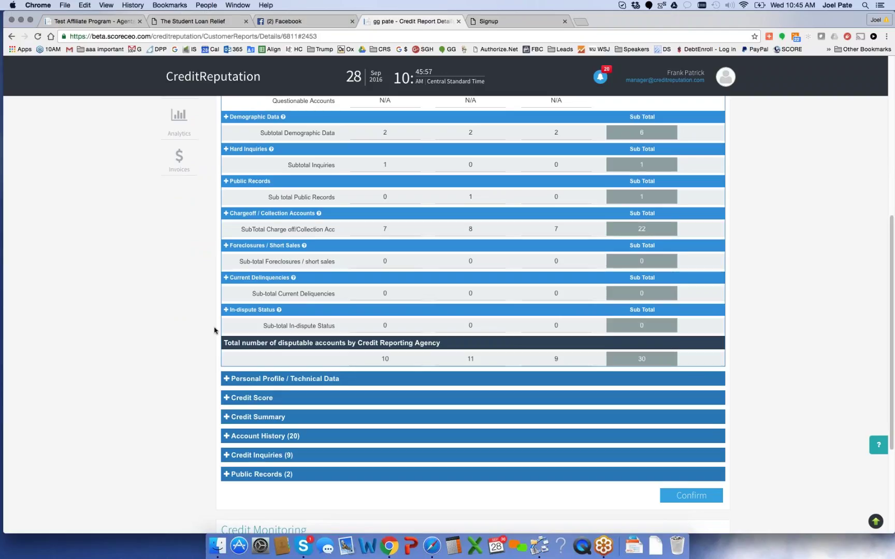
pyautogui.click(609, 436)
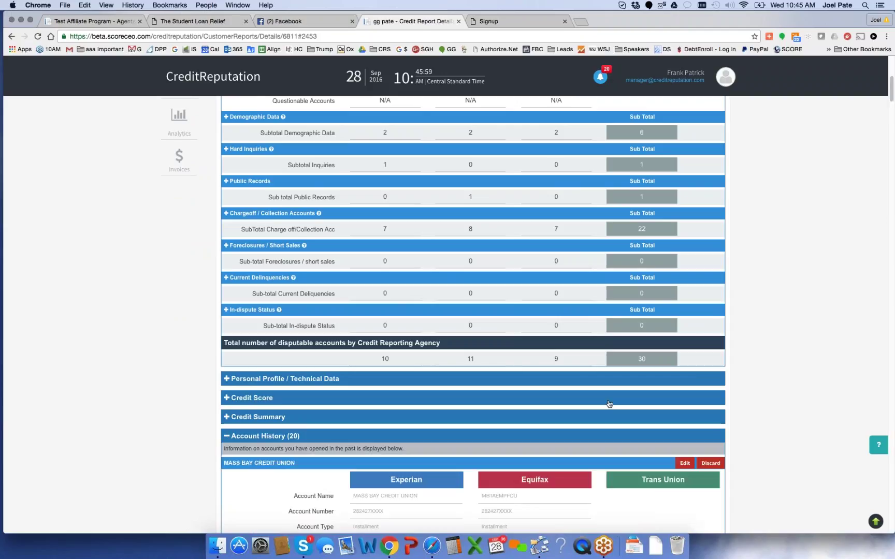
pyautogui.scroll(-10, 610, 403)
pyautogui.scroll(-15, 610, 404)
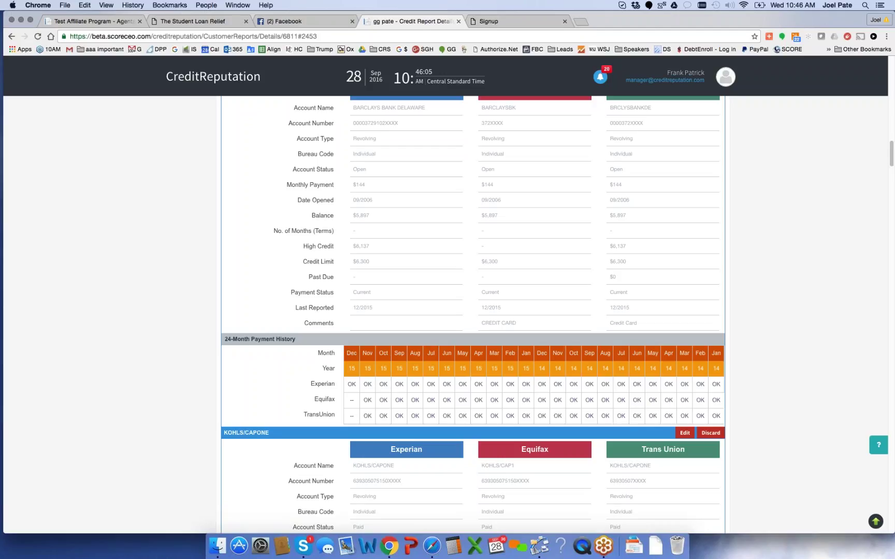
pyautogui.moveTo(373, 215); pyautogui.dragTo(352, 215)
pyautogui.moveTo(373, 262); pyautogui.dragTo(353, 262)
pyautogui.scroll(-5, 385, 297)
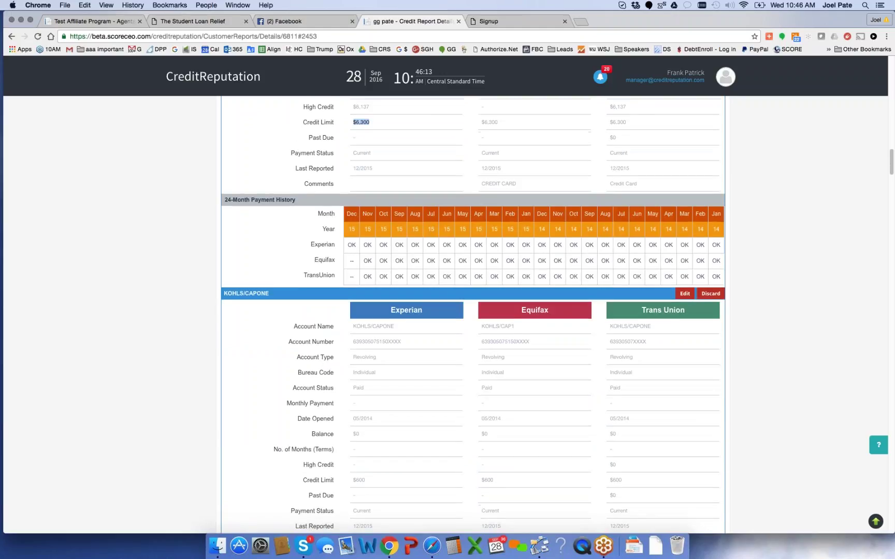
pyautogui.scroll(9, 473, 313)
pyautogui.scroll(11, 378, 306)
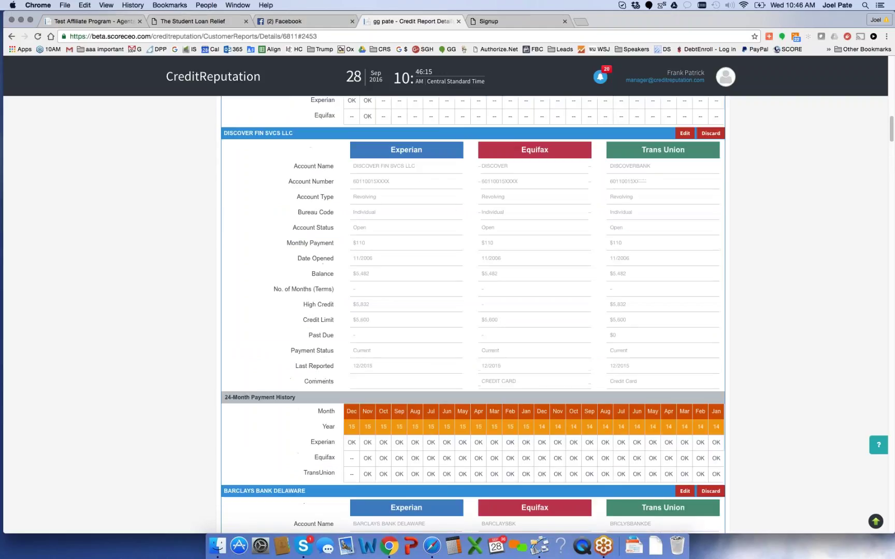
pyautogui.moveTo(377, 309); pyautogui.dragTo(354, 309)
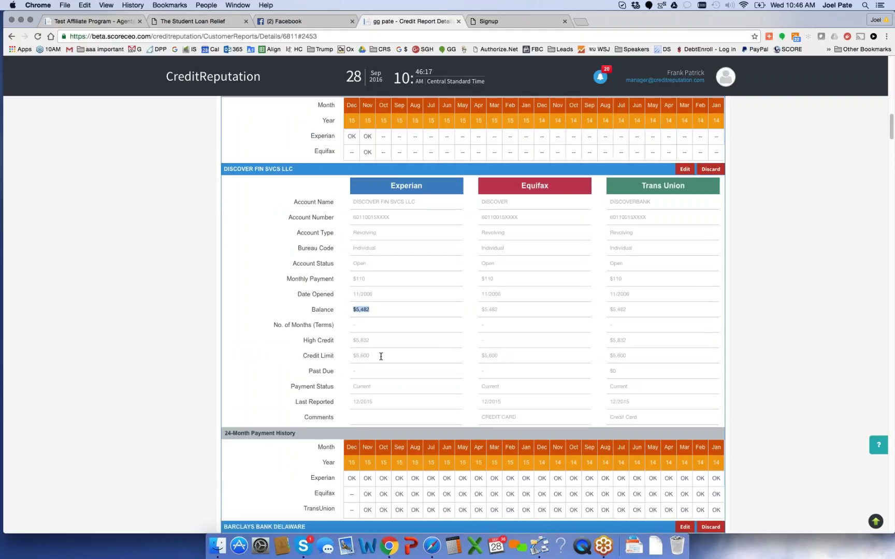
pyautogui.moveTo(382, 356); pyautogui.dragTo(352, 356)
pyautogui.scroll(-5, 399, 346)
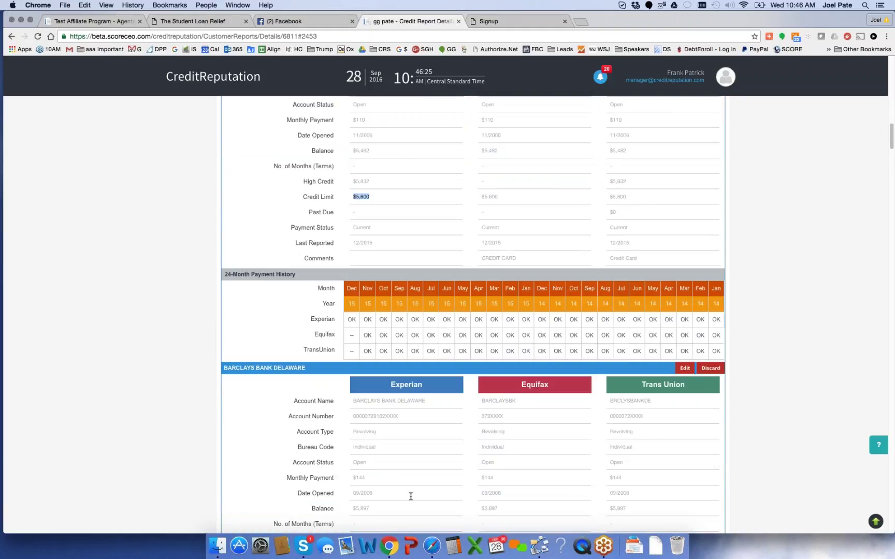
pyautogui.scroll(-1, 411, 496)
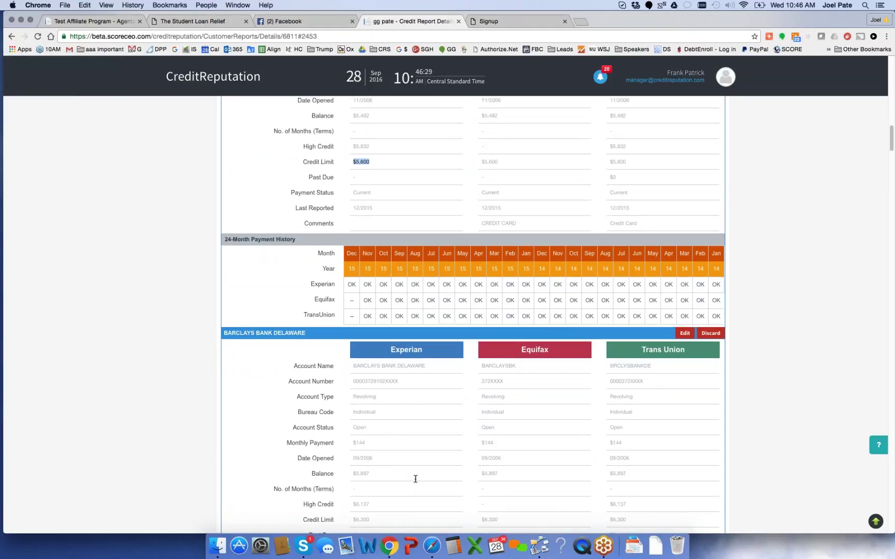
pyautogui.scroll(-18, 416, 479)
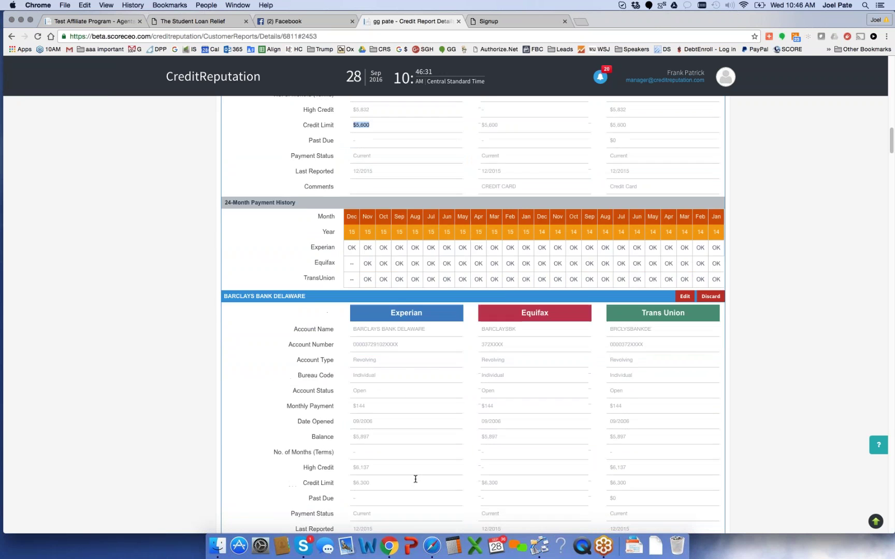
pyautogui.scroll(-20, 415, 479)
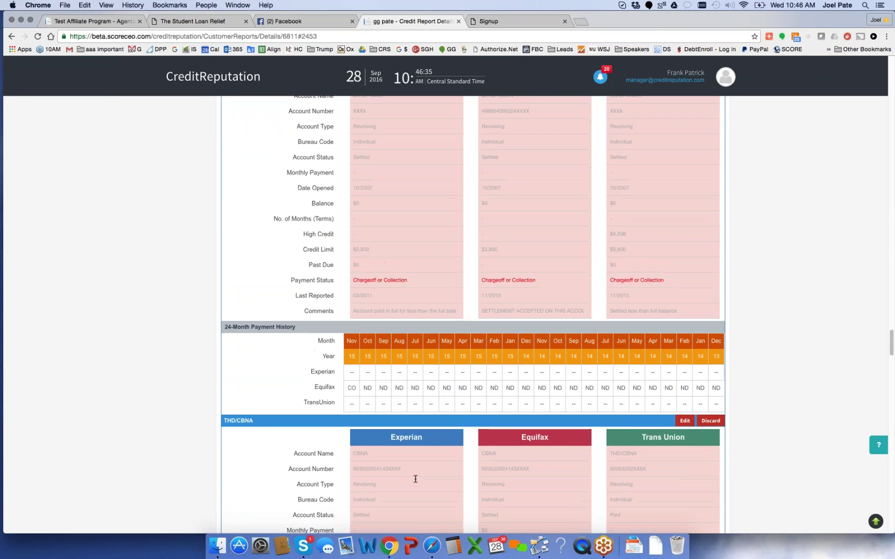
pyautogui.scroll(5, 416, 479)
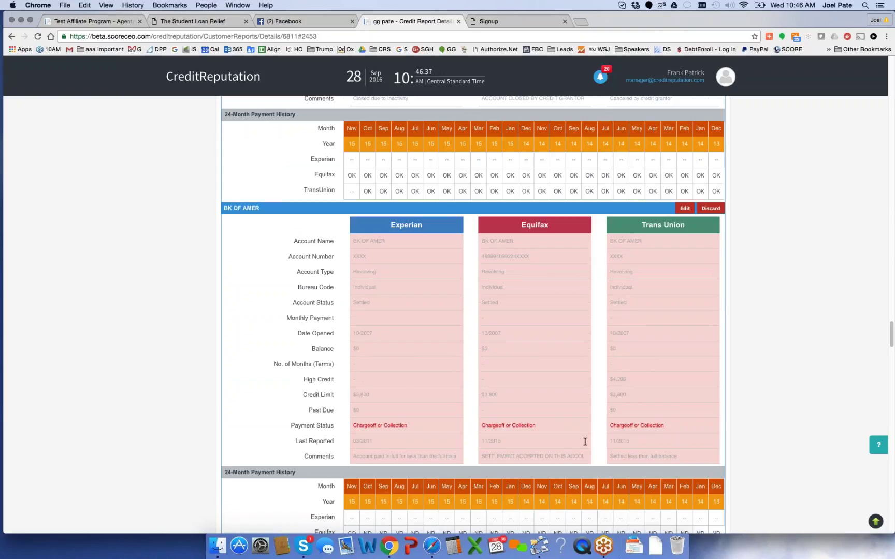
pyautogui.scroll(-5, 584, 441)
pyautogui.scroll(-20, 473, 315)
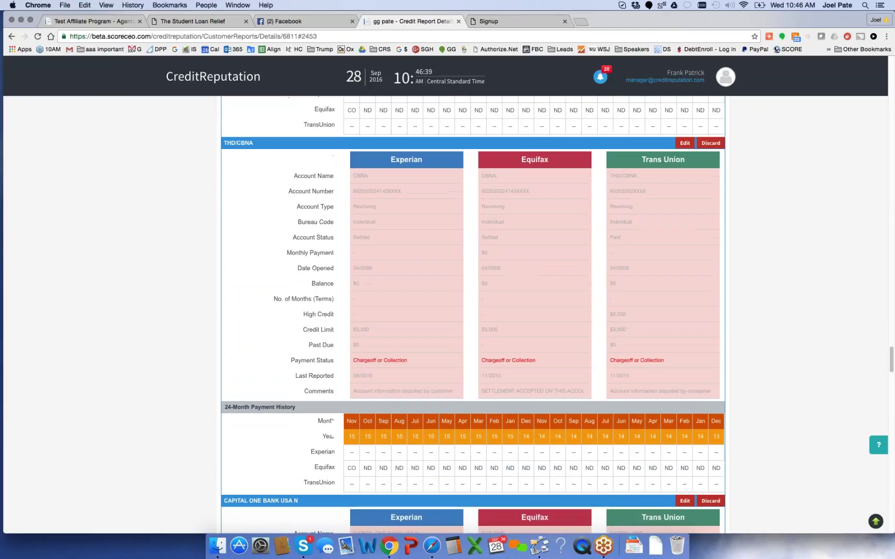
pyautogui.scroll(-19, 473, 314)
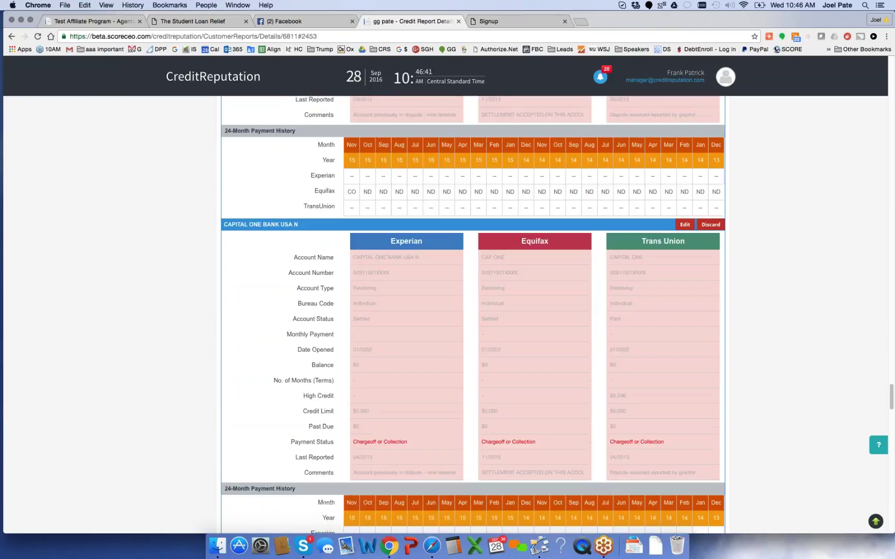
pyautogui.scroll(-20, 473, 314)
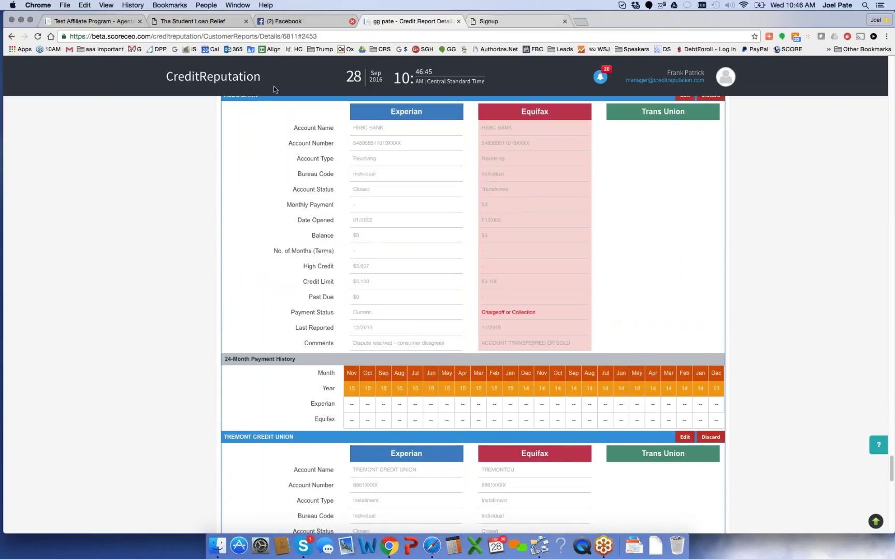
pyautogui.scroll(1, 384, 190)
pyautogui.scroll(-20, 385, 191)
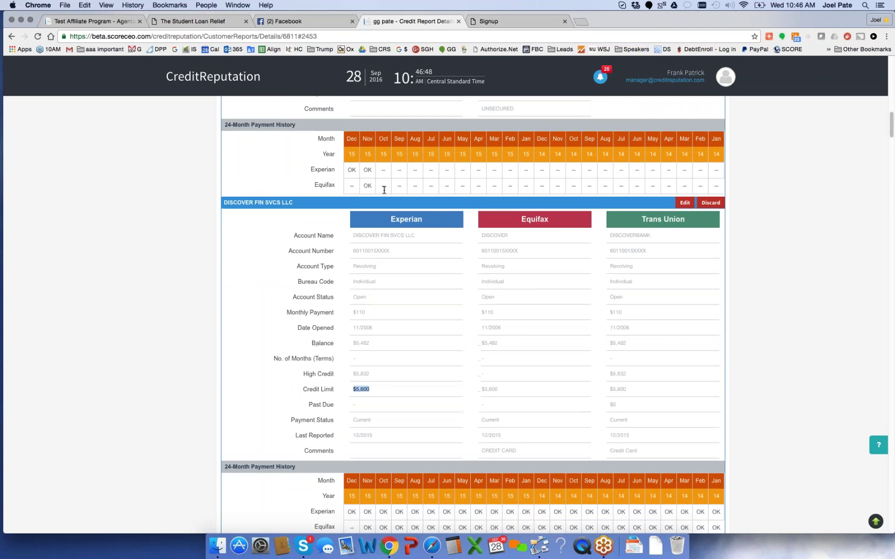
pyautogui.scroll(20, 384, 190)
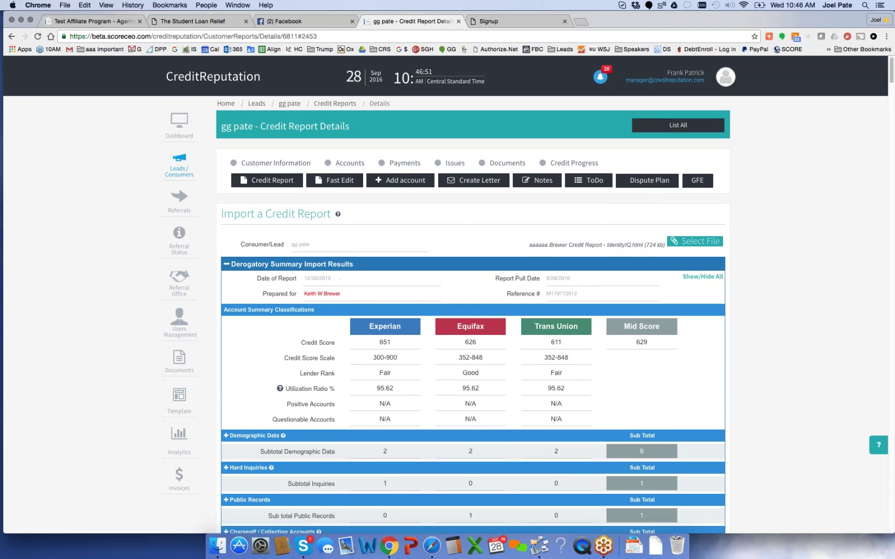
# In Safari, strip the Referral/NewLead/Form path from the URL and load the site's login page.
pyautogui.click(432, 546)
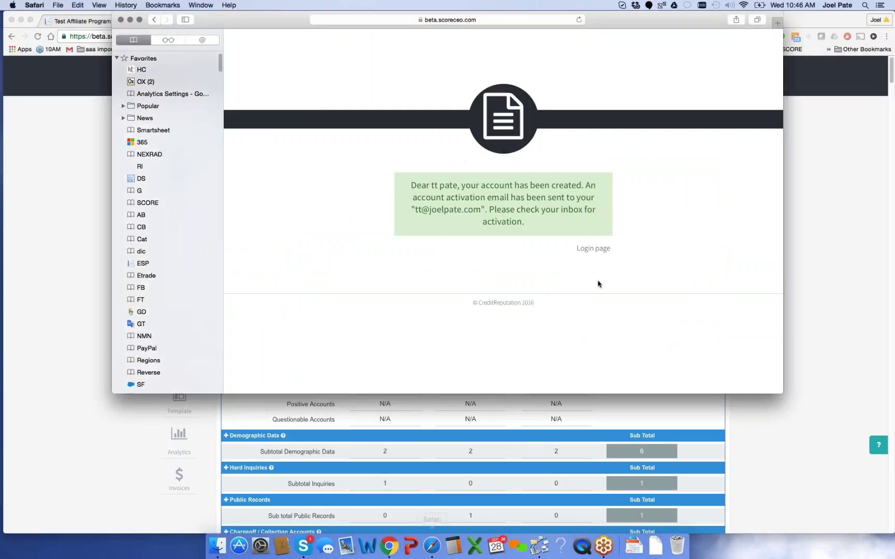
pyautogui.click(488, 20)
pyautogui.click(439, 20)
pyautogui.moveTo(447, 20); pyautogui.dragTo(533, 19)
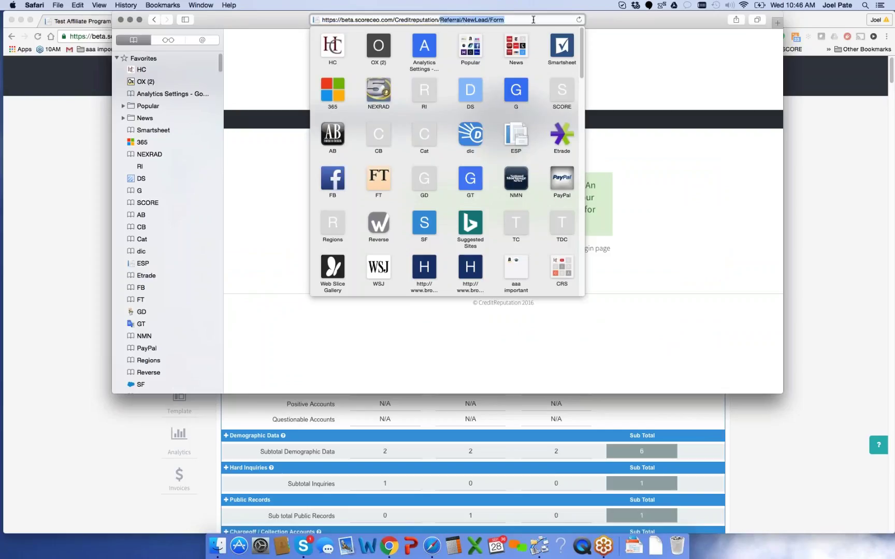
pyautogui.press('BackSpace')
pyautogui.press('BackSpace')
pyautogui.press('Return')
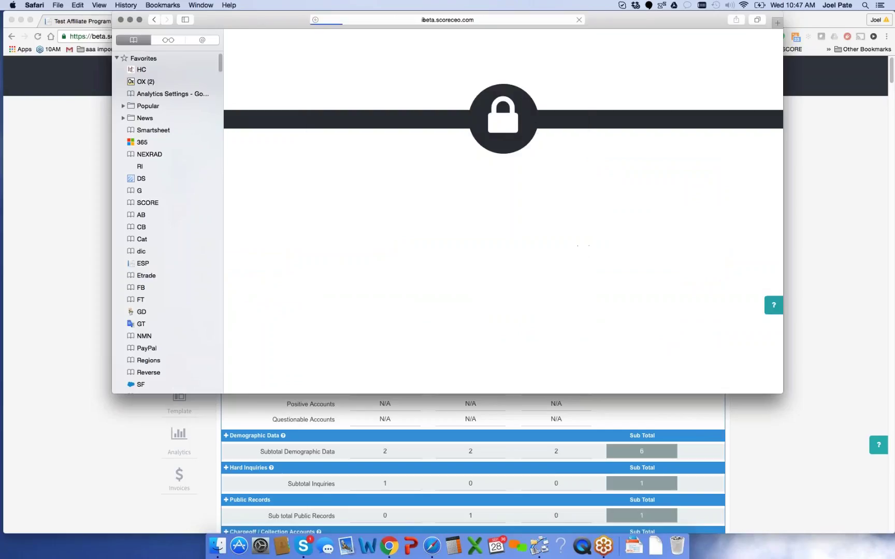
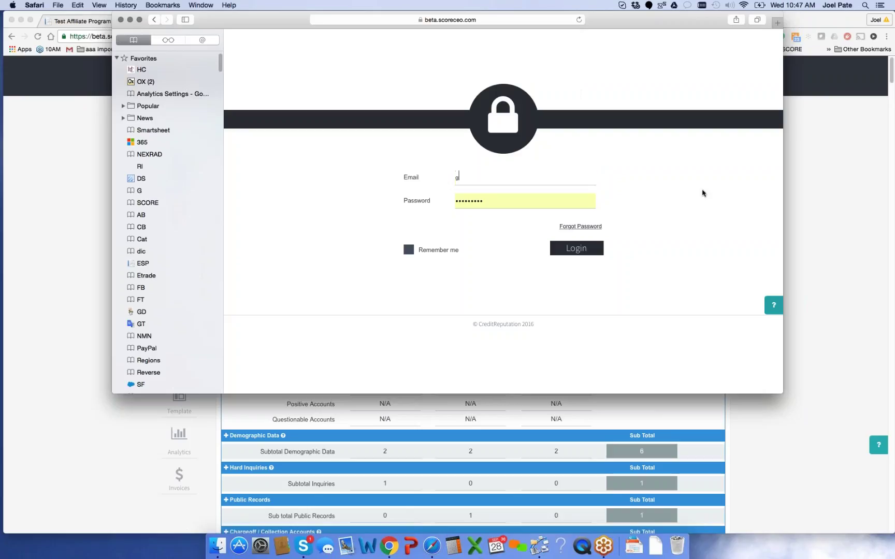
# Log in with the consumer's e-mail and password, decline saving it, and open My Accounts.
pyautogui.press('Tab')
pyautogui.write('••••')
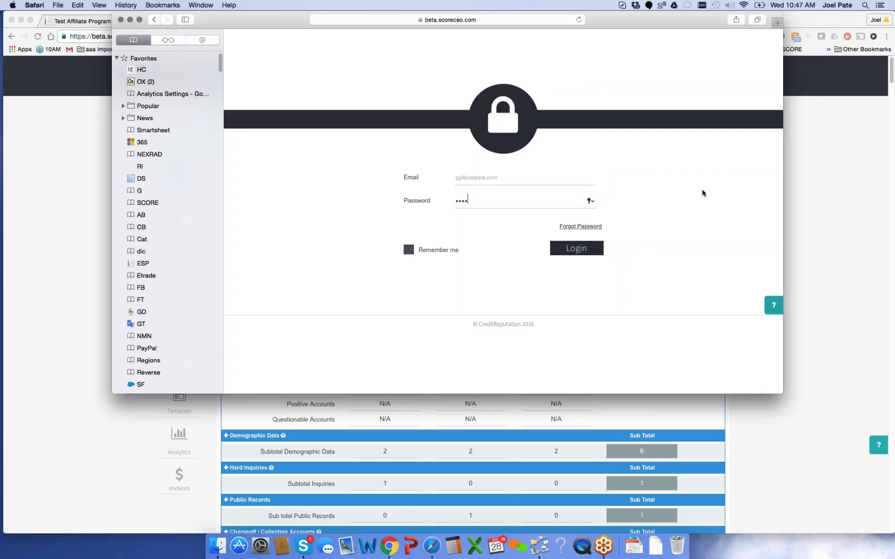
pyautogui.write('•••••')
pyautogui.click(587, 251)
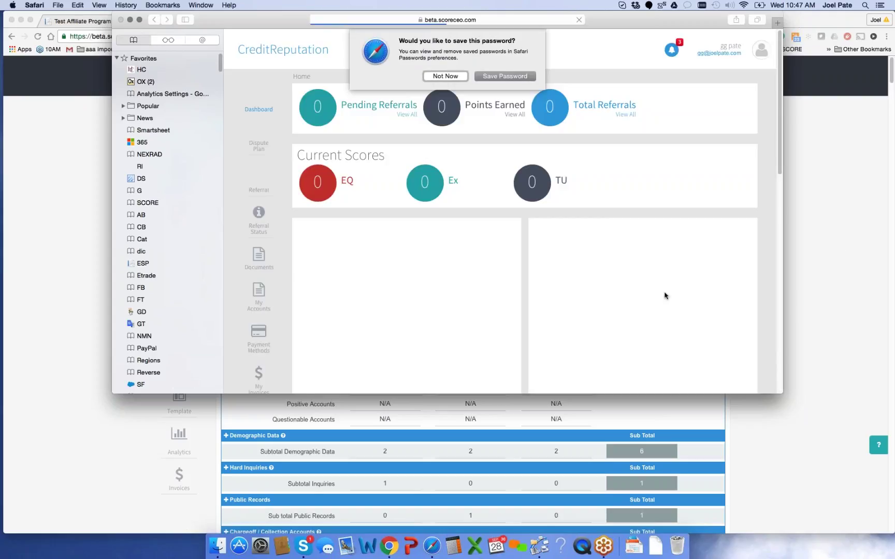
pyautogui.click(439, 75)
pyautogui.click(259, 295)
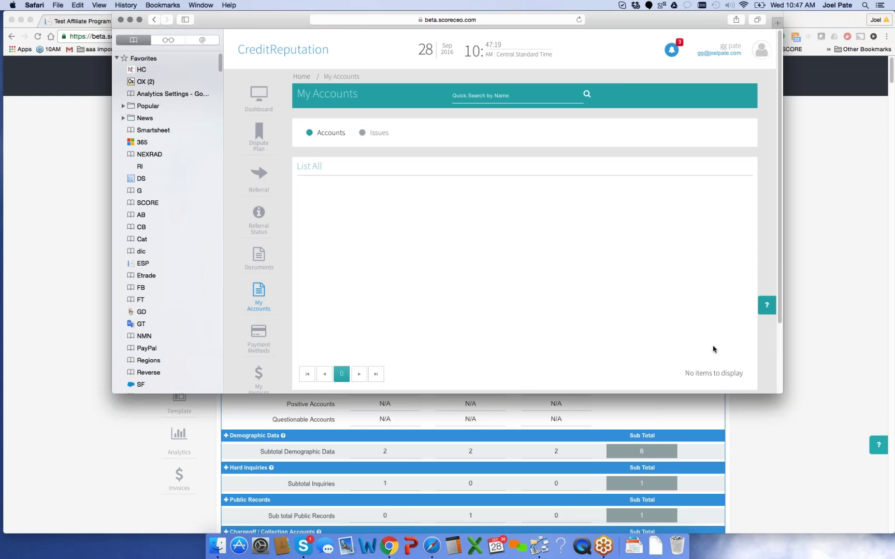
# Confirm the consumer's credit report in the manager's Chrome view, then return to the Safari portal.
pyautogui.click(806, 427)
pyautogui.scroll(-20, 806, 427)
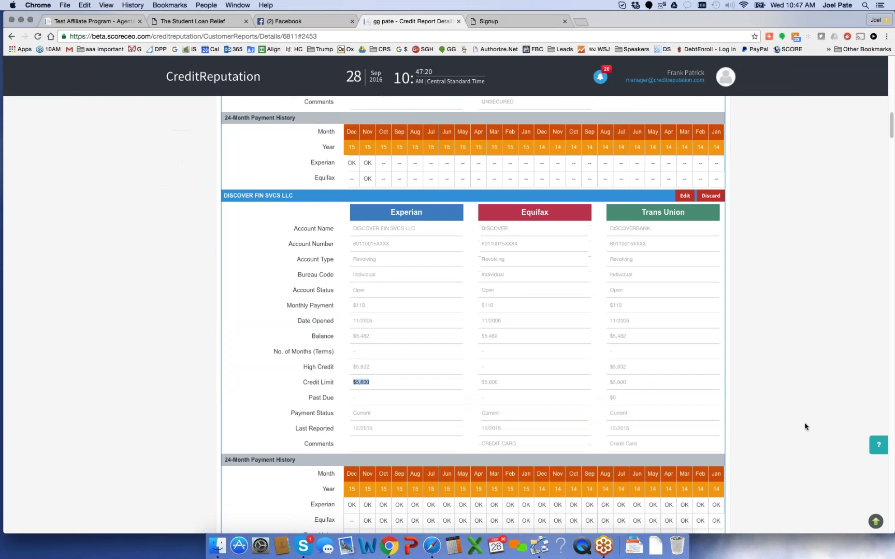
pyautogui.scroll(-15, 805, 427)
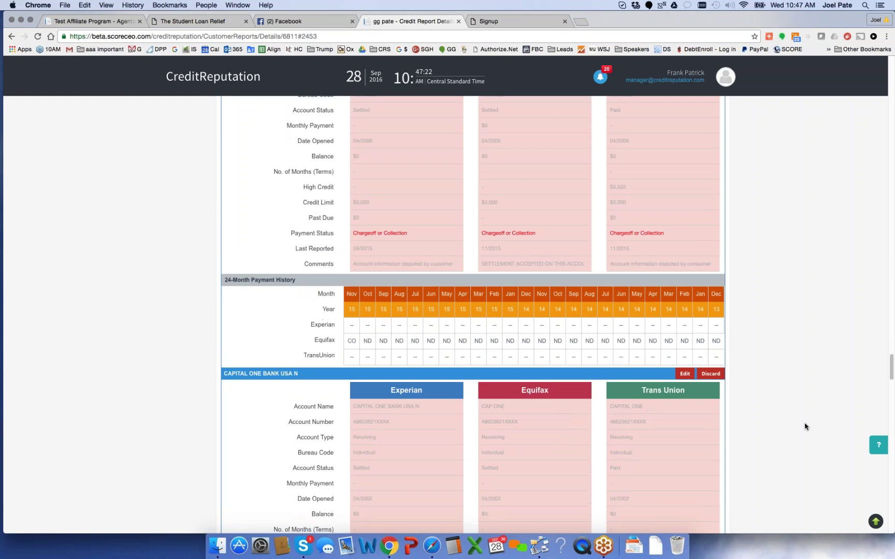
pyautogui.scroll(-15, 806, 426)
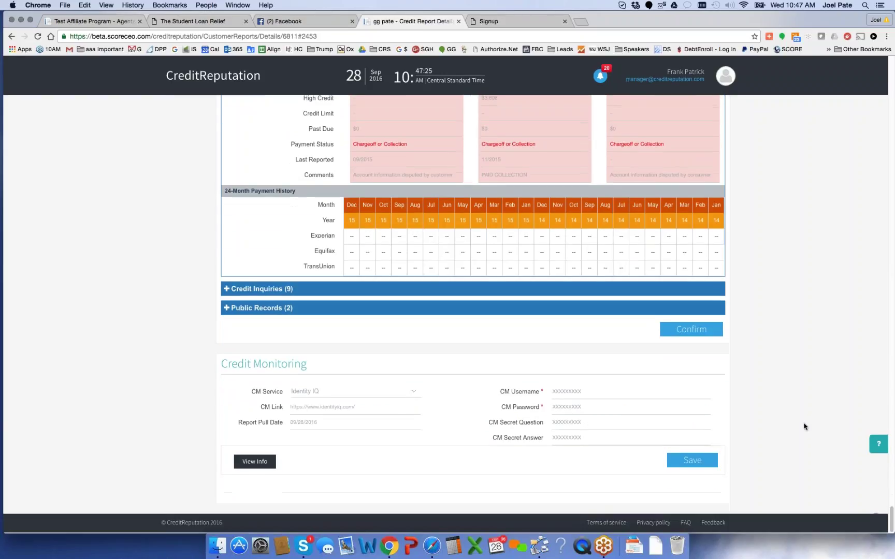
pyautogui.click(688, 333)
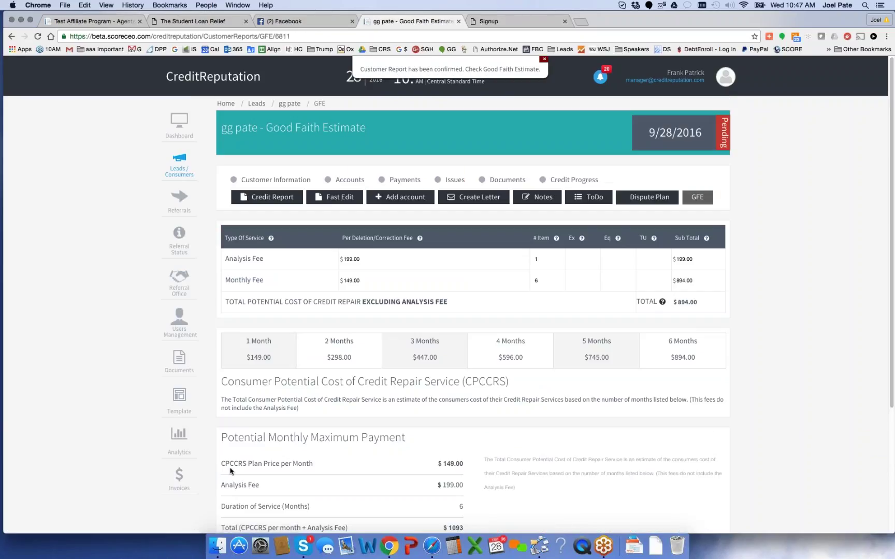
pyautogui.click(430, 552)
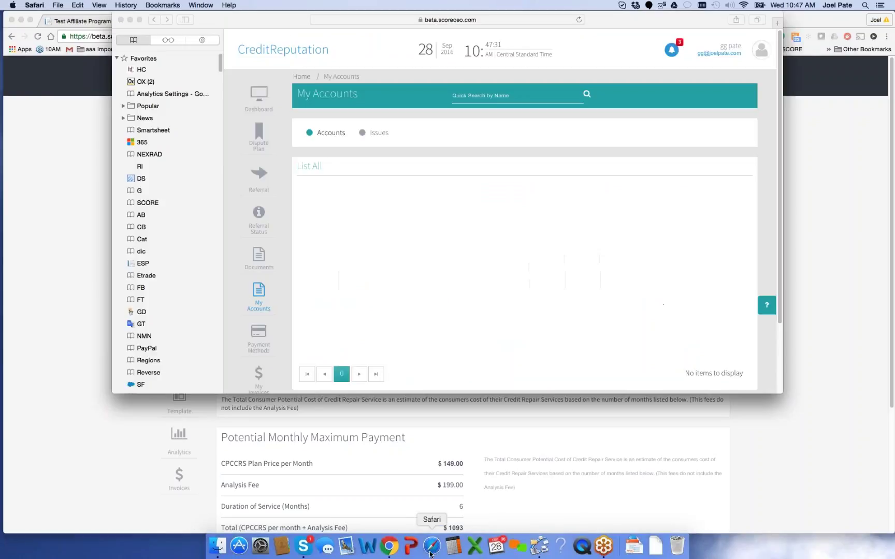
# Reload the portal so all 49 accounts list, enlarge its window, then return to the Good Faith Estimate.
pyautogui.click(580, 20)
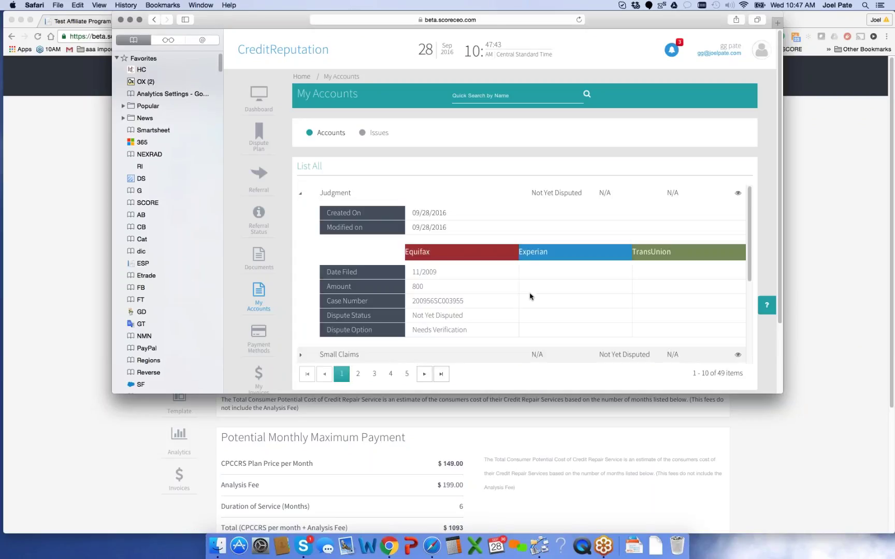
pyautogui.scroll(-3, 530, 296)
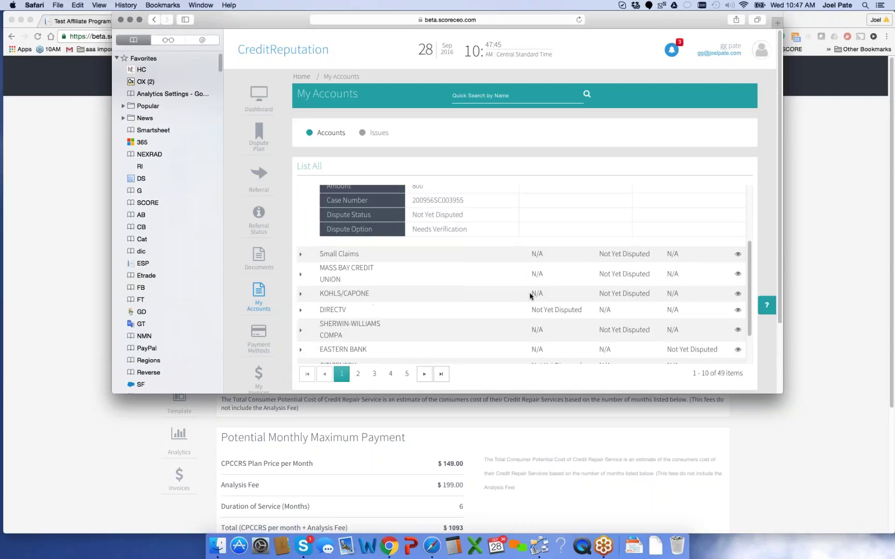
pyautogui.moveTo(781, 392); pyautogui.dragTo(885, 445)
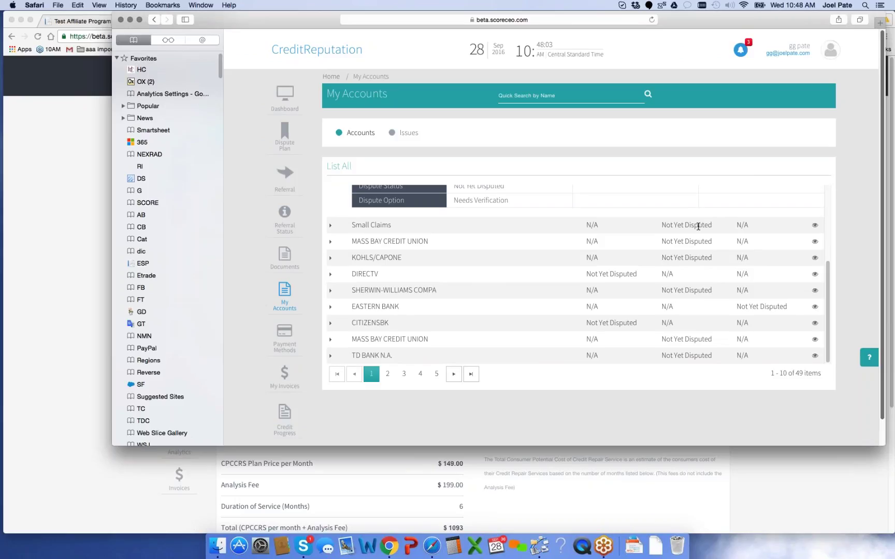
pyautogui.click(87, 150)
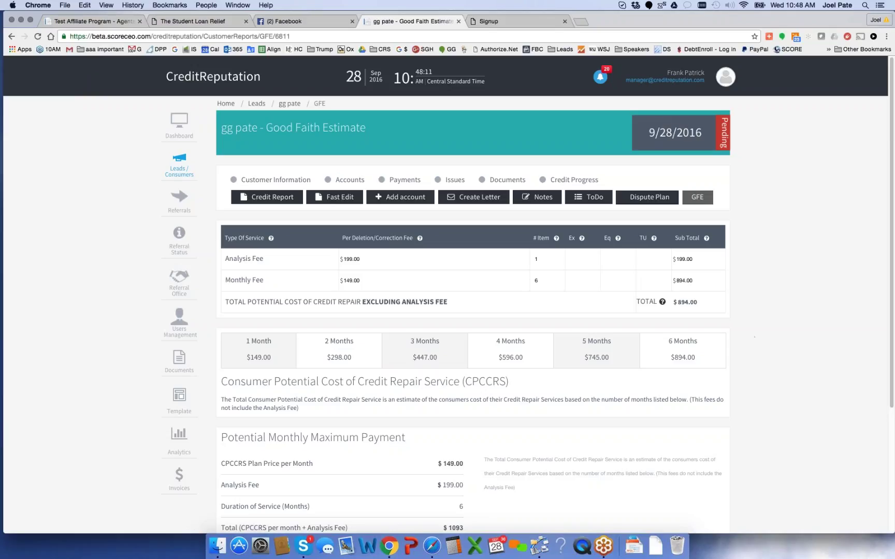
# Open the lead's Dispute Plan and send it to the consumer for approval.
pyautogui.click(648, 199)
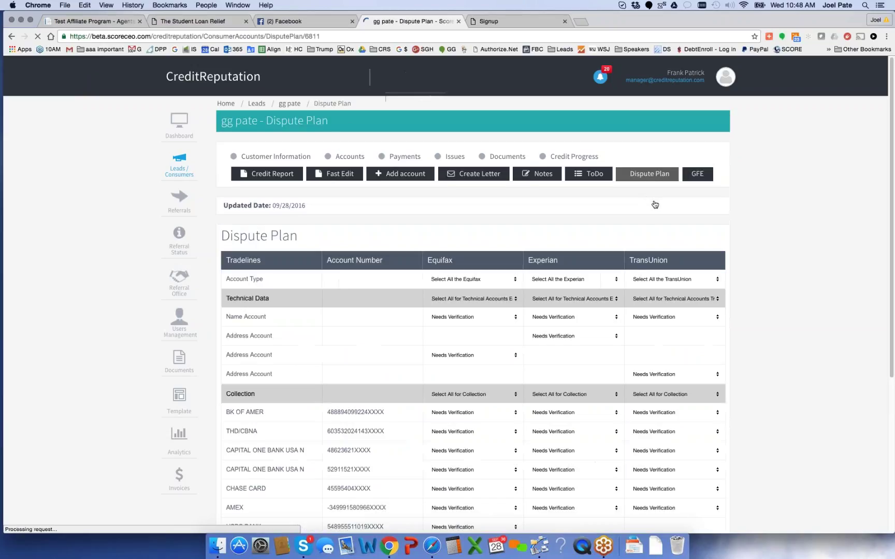
pyautogui.scroll(-5, 466, 311)
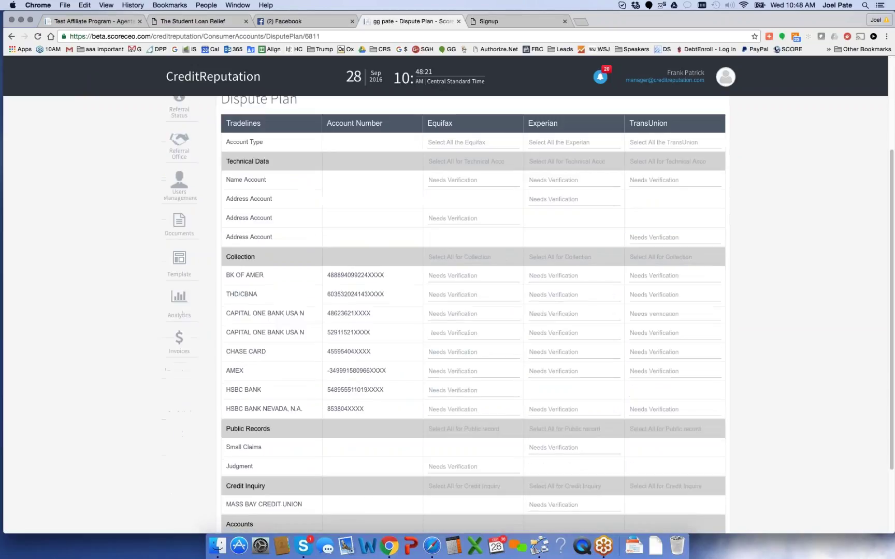
pyautogui.scroll(3, 466, 310)
pyautogui.scroll(-5, 669, 493)
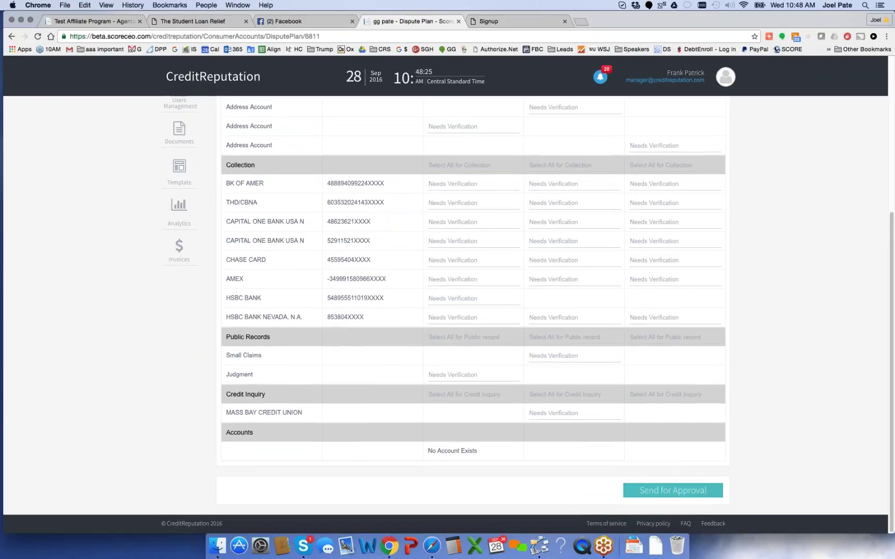
pyautogui.scroll(5, 689, 352)
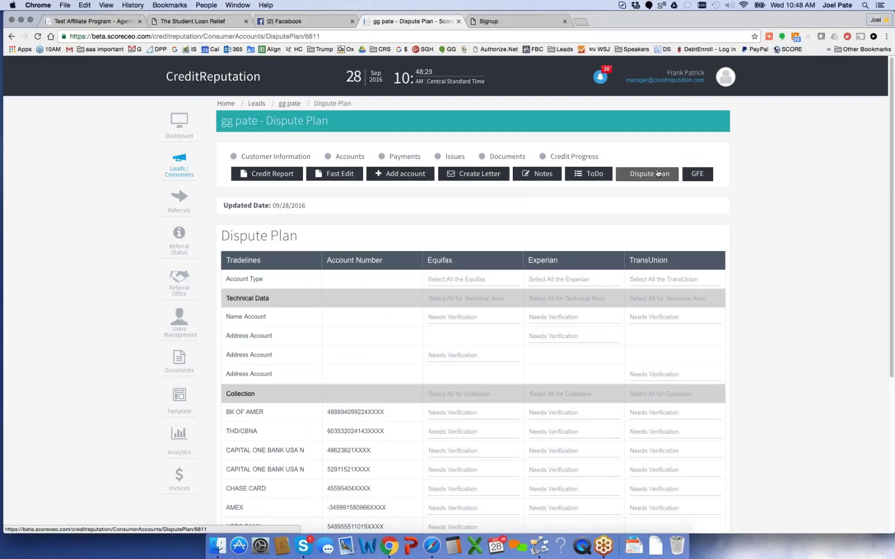
pyautogui.scroll(-5, 671, 183)
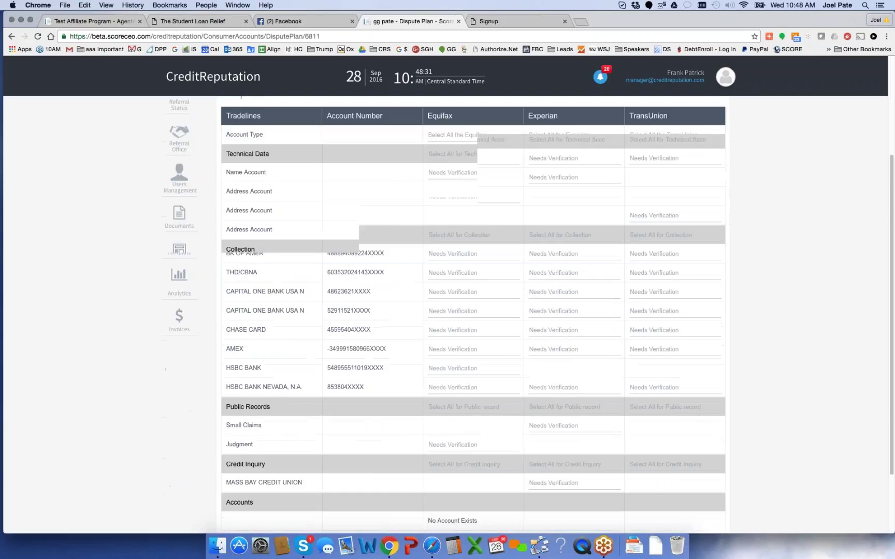
pyautogui.click(676, 494)
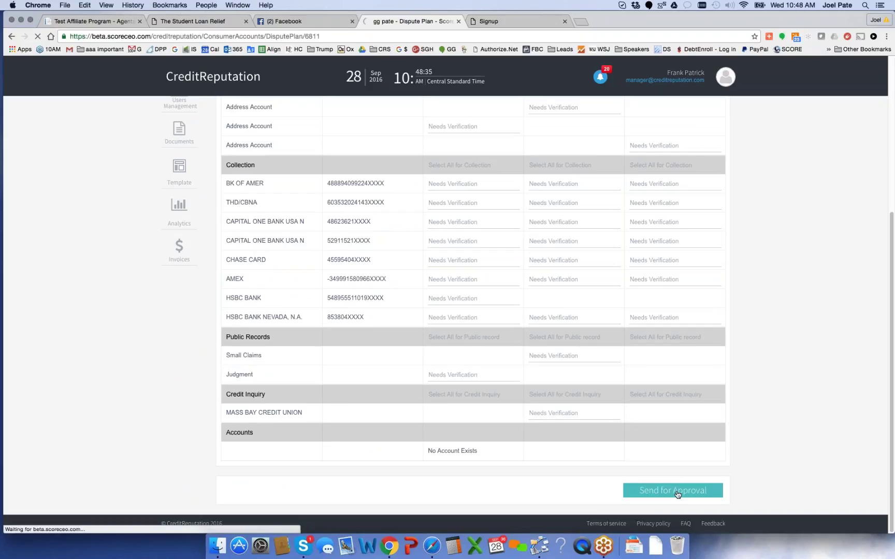
pyautogui.click(433, 546)
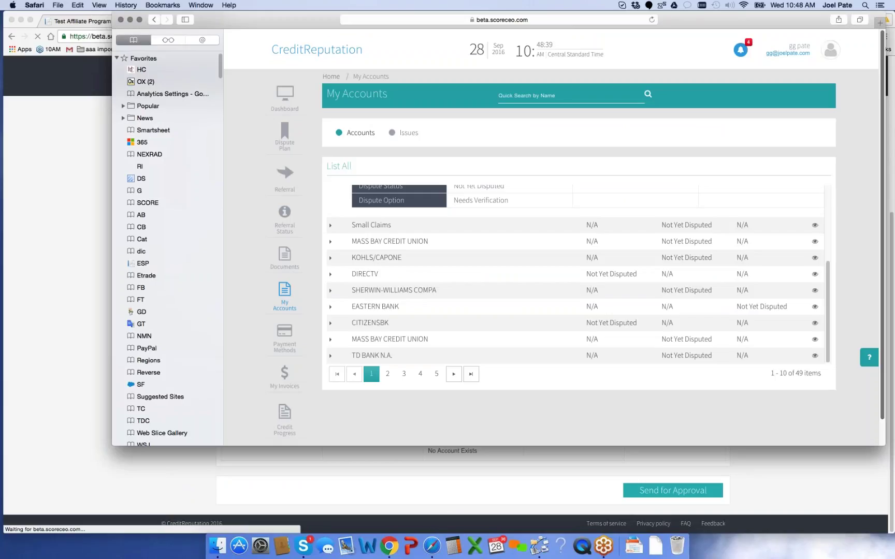
# Open the dispute plan in the consumer portal and mark the Equifax Judgment Erroneous.
pyautogui.click(283, 133)
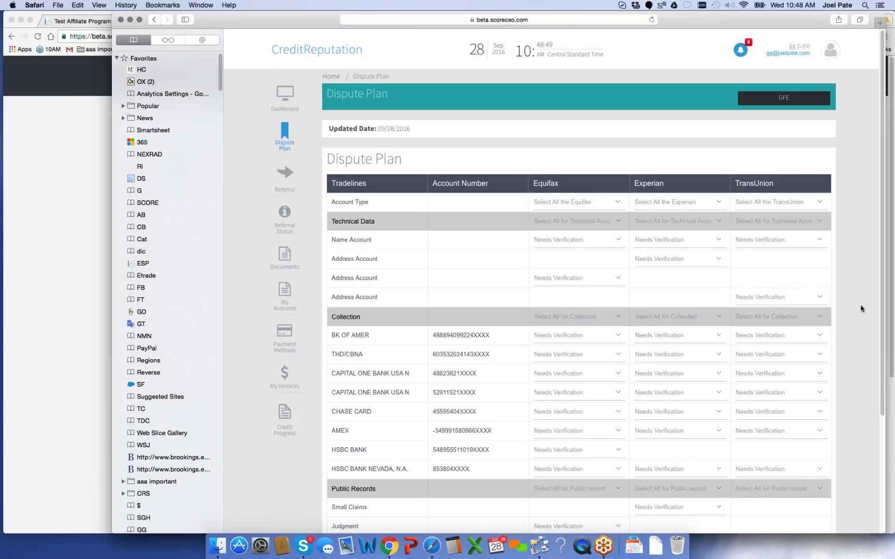
pyautogui.scroll(-5, 861, 309)
pyautogui.scroll(-2, 861, 309)
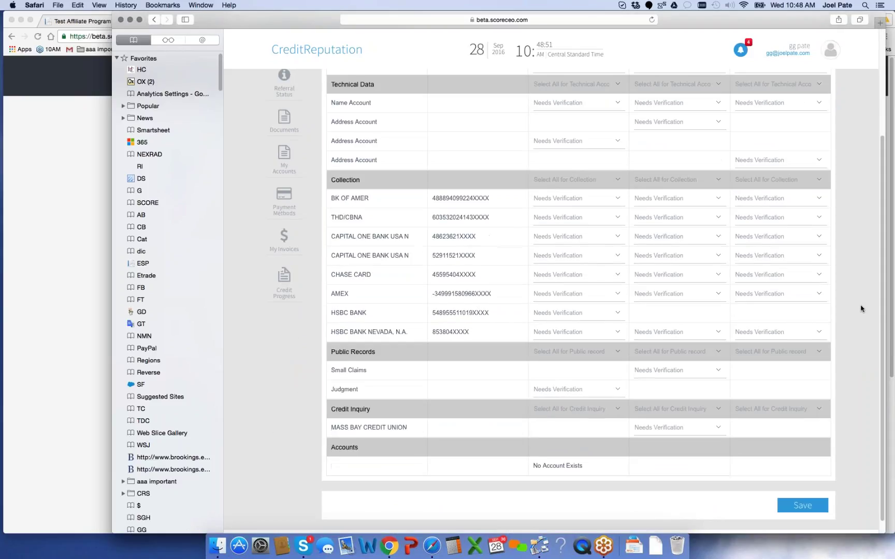
pyautogui.moveTo(591, 372)
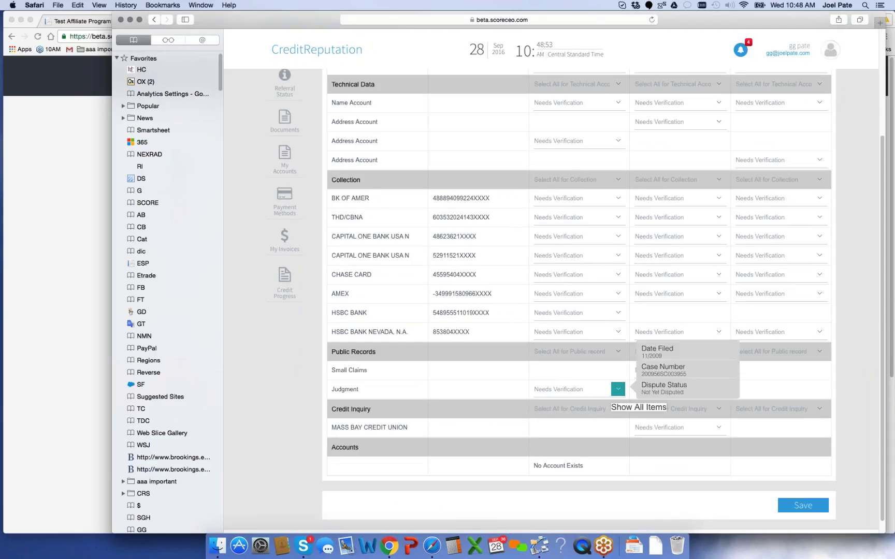
pyautogui.click(619, 389)
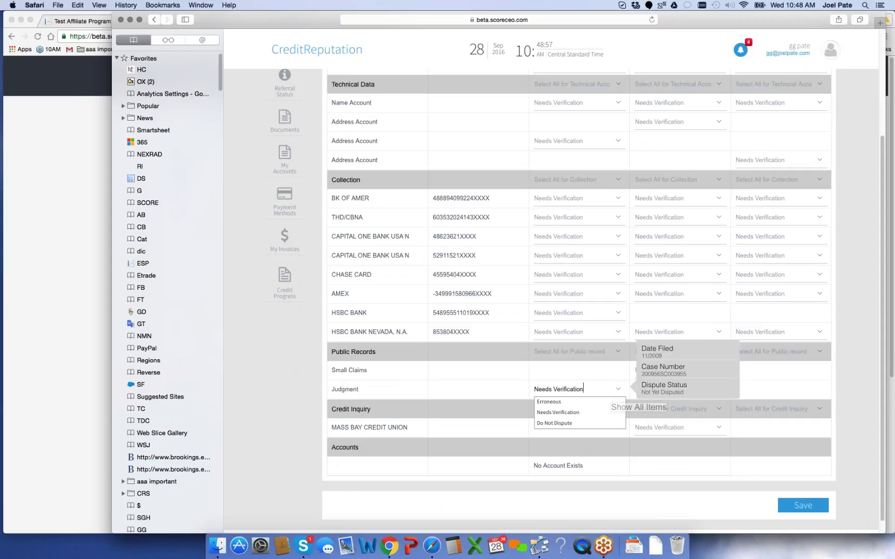
pyautogui.click(553, 403)
pyautogui.moveTo(621, 393)
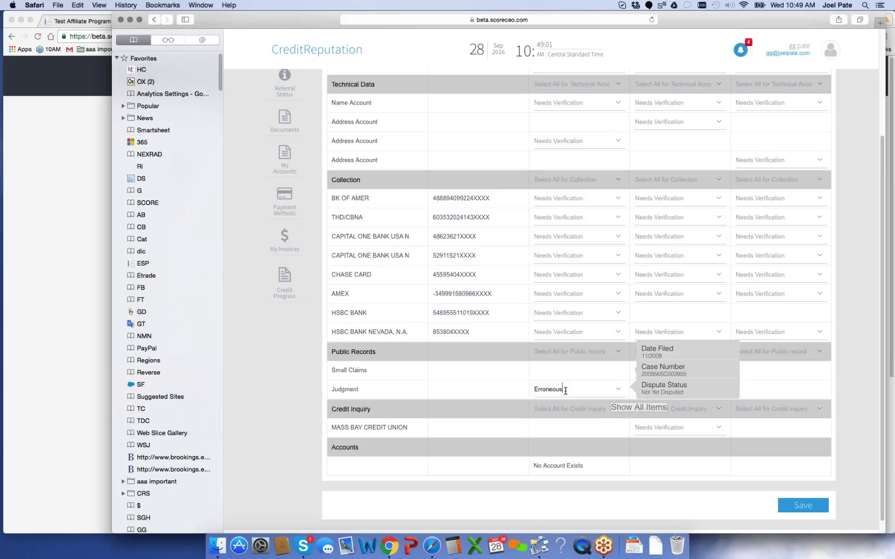
pyautogui.click(619, 390)
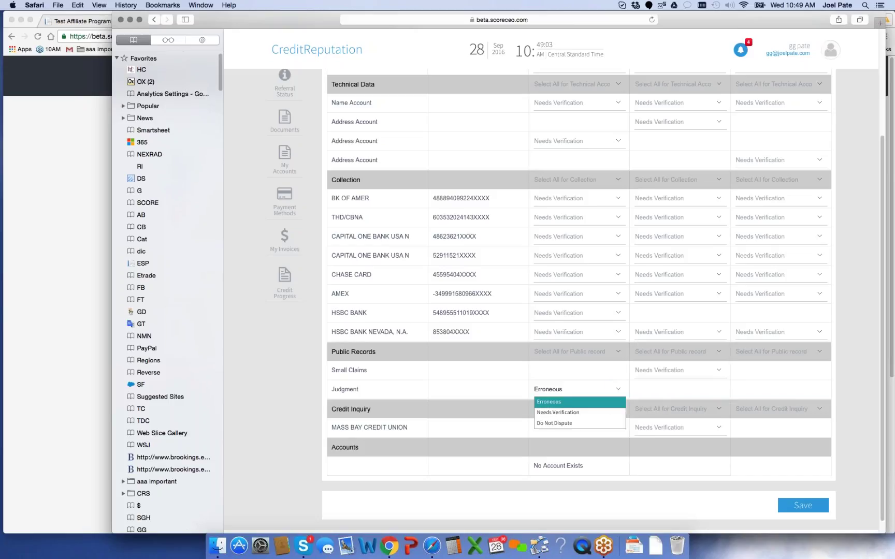
pyautogui.click(564, 404)
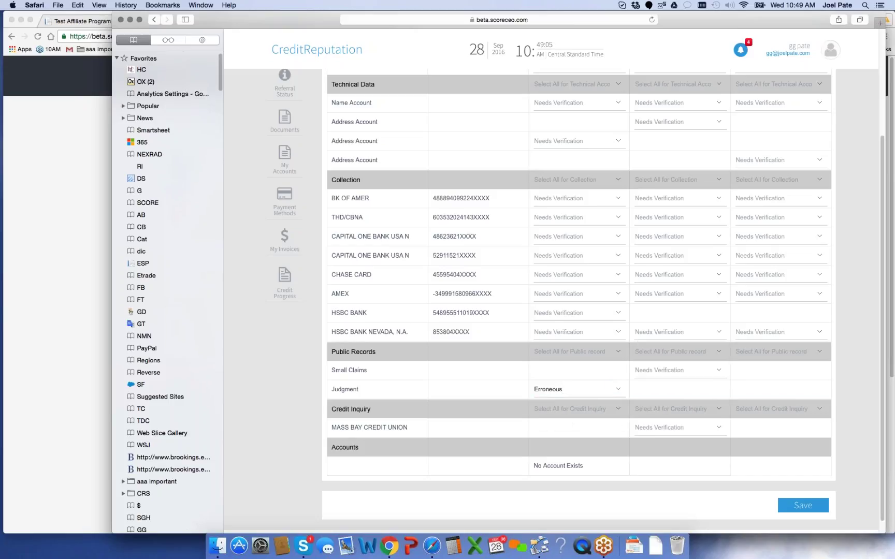
# Switch the Judgment's choice to Needs Verification, then settle on Do Not Dispute.
pyautogui.click(619, 389)
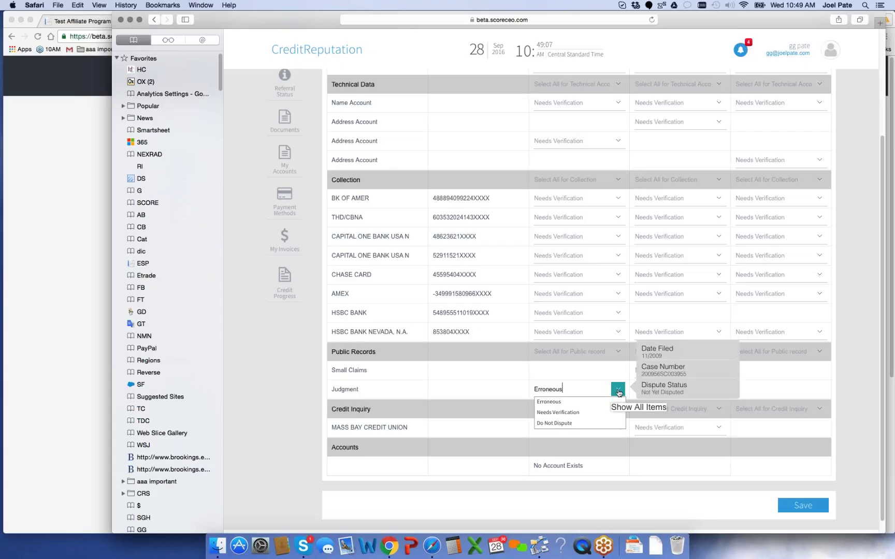
pyautogui.click(594, 412)
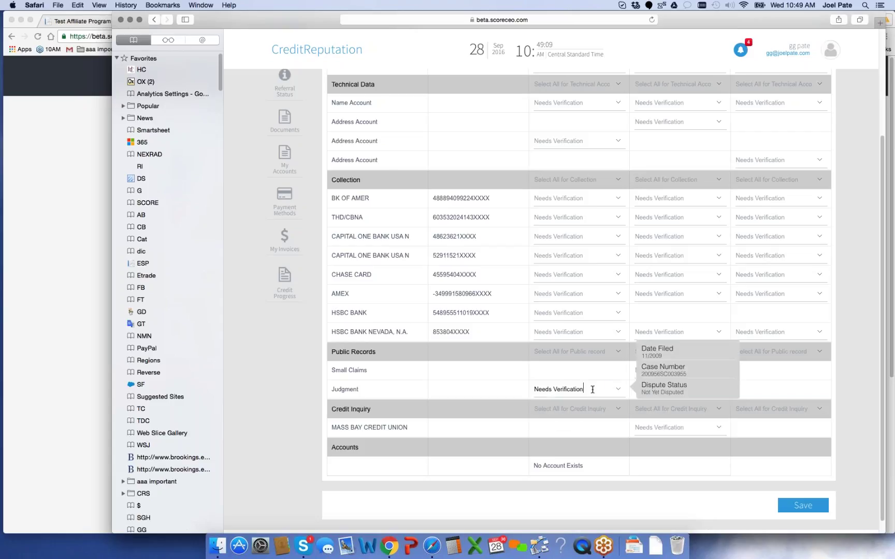
pyautogui.click(619, 390)
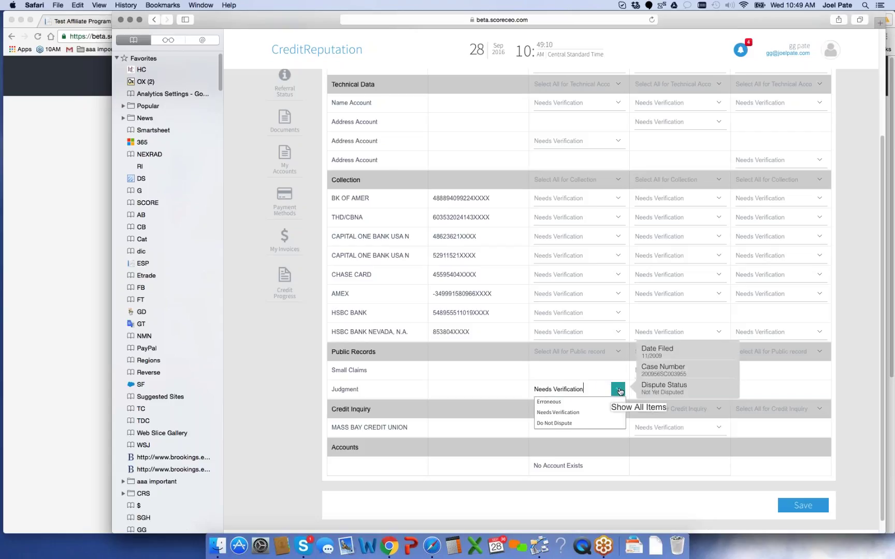
pyautogui.click(586, 425)
pyautogui.moveTo(580, 389)
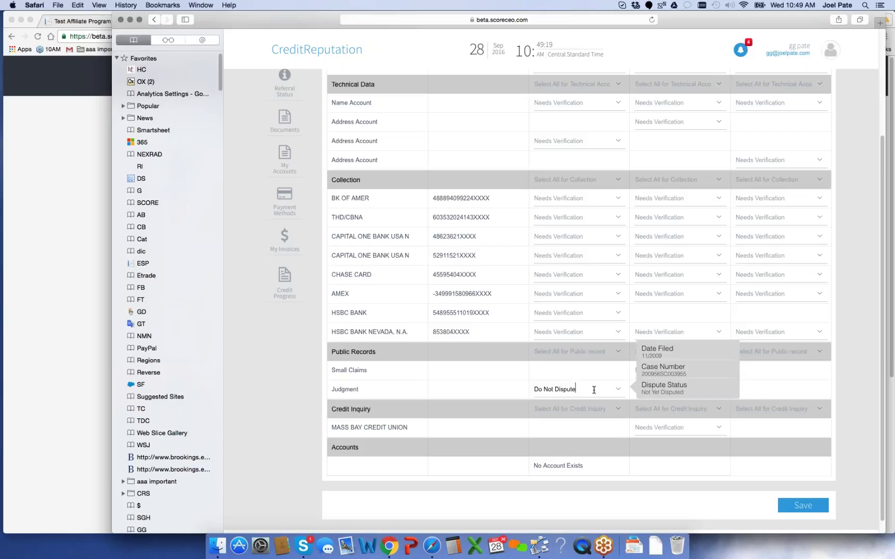
pyautogui.click(862, 395)
# Mark HSBC Bank Nevada Erroneous for Equifax, Experian and TransUnion.
pyautogui.click(619, 334)
pyautogui.click(565, 342)
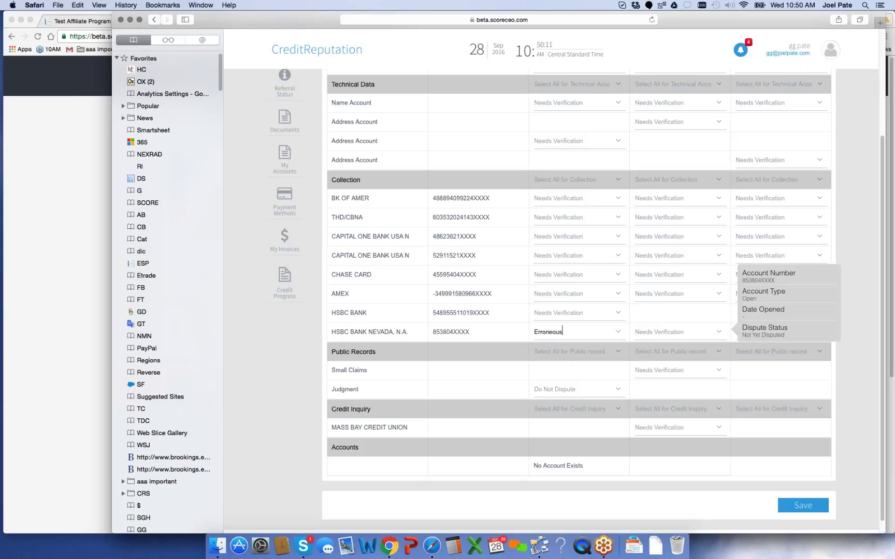
pyautogui.click(718, 332)
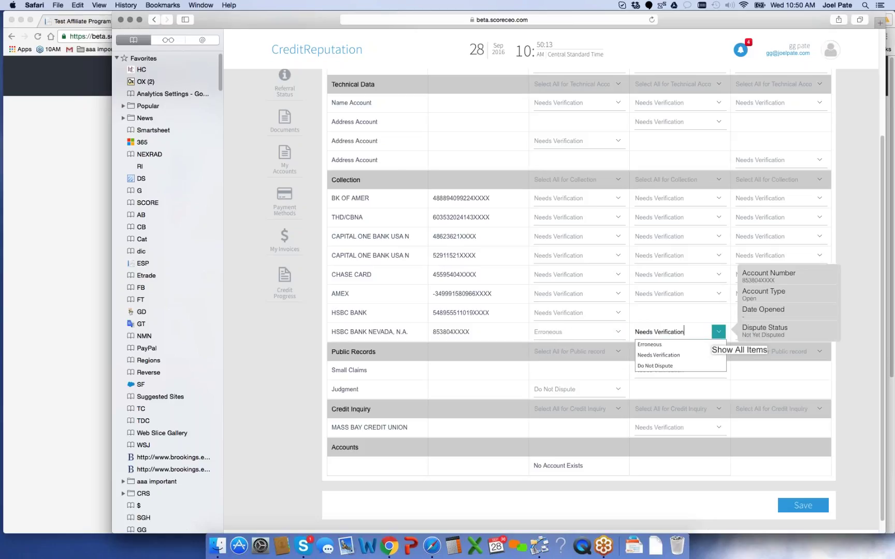
pyautogui.click(666, 346)
pyautogui.click(819, 332)
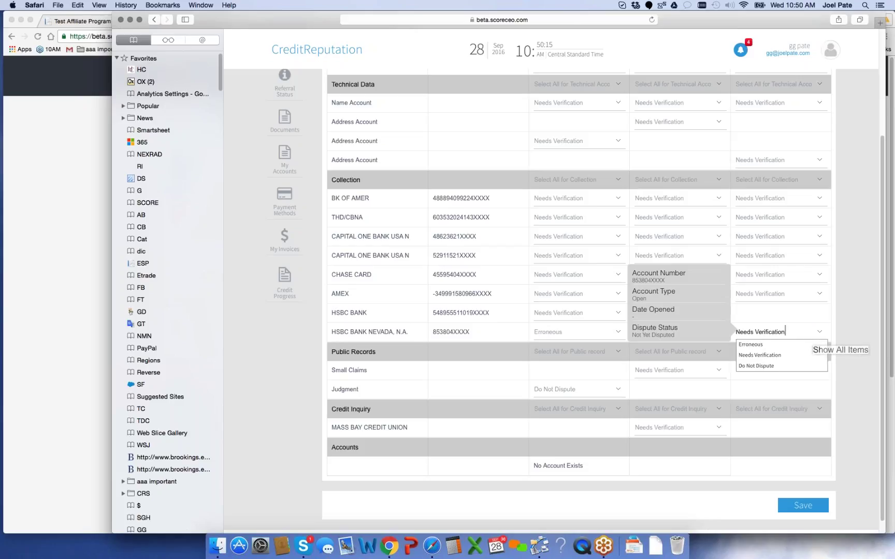
pyautogui.click(761, 345)
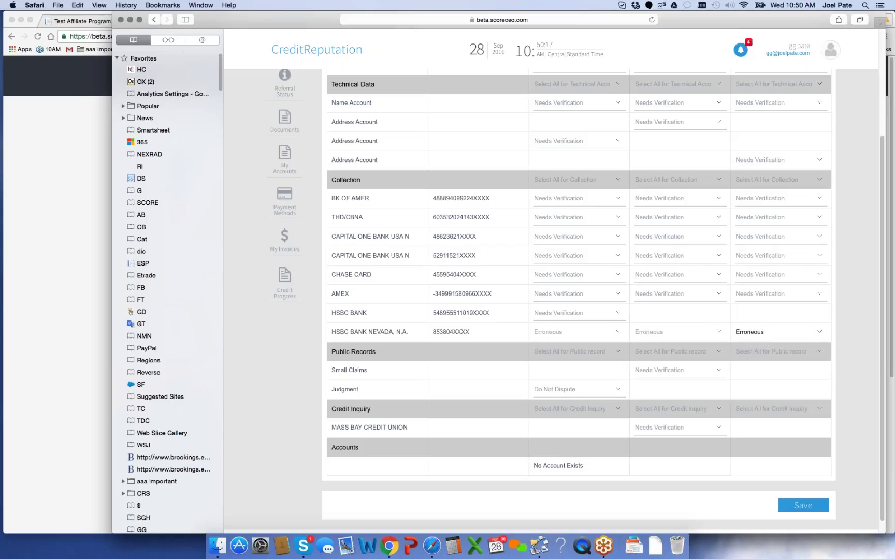
# Mark Name Account Erroneous for Equifax, TransUnion and Experian.
pyautogui.scroll(-1, 554, 300)
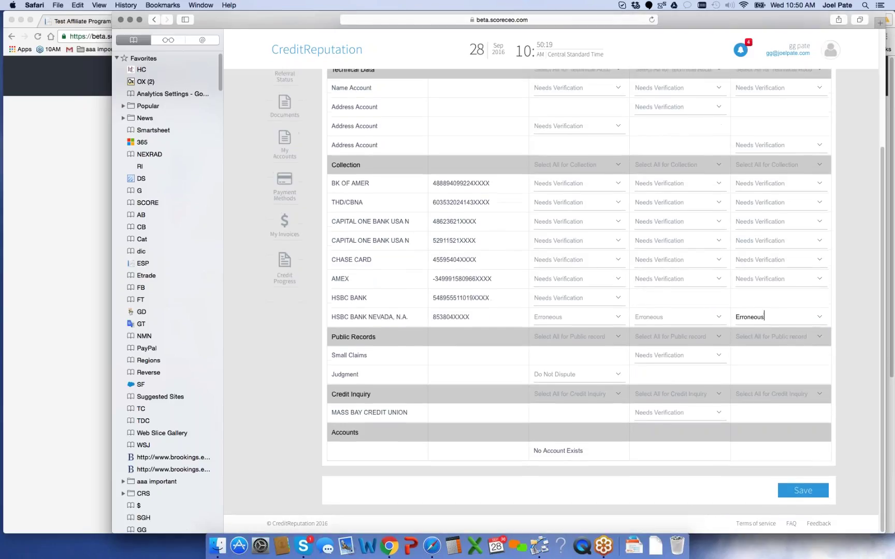
pyautogui.scroll(10, 585, 440)
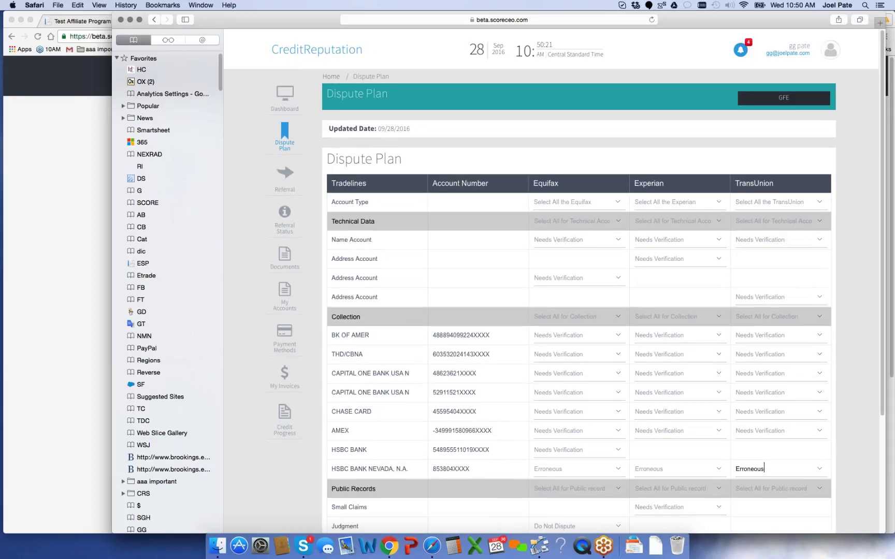
pyautogui.click(591, 240)
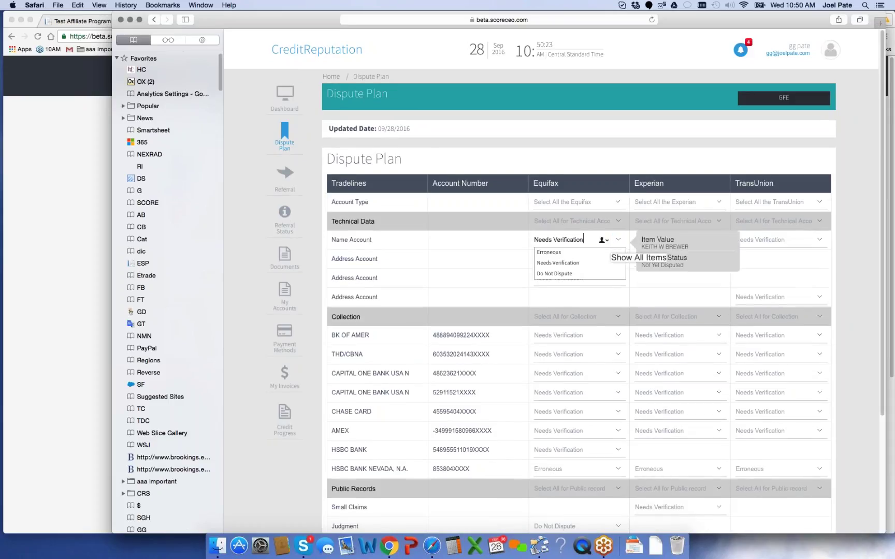
pyautogui.click(546, 252)
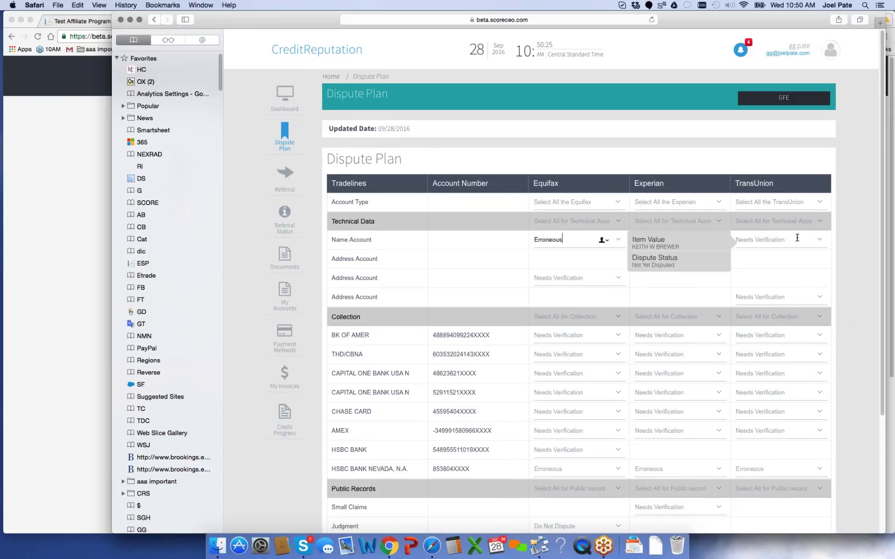
pyautogui.click(818, 239)
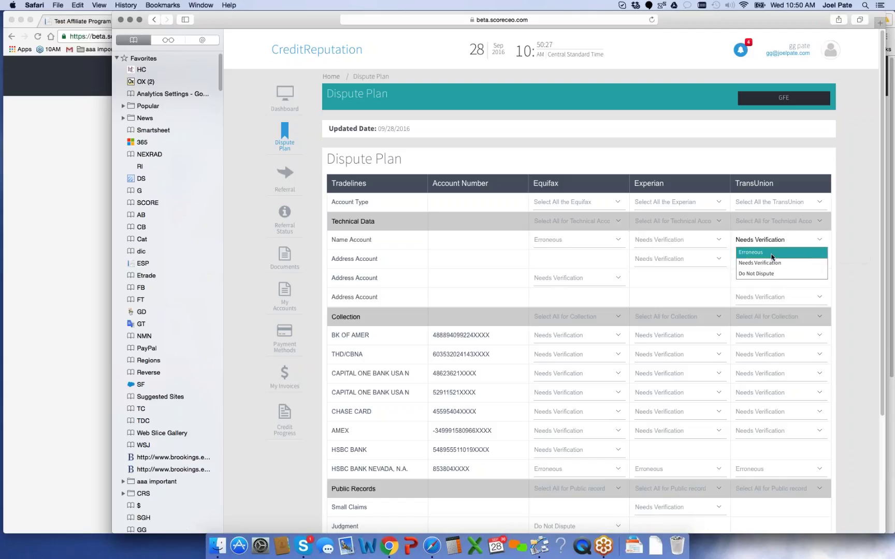
pyautogui.click(772, 253)
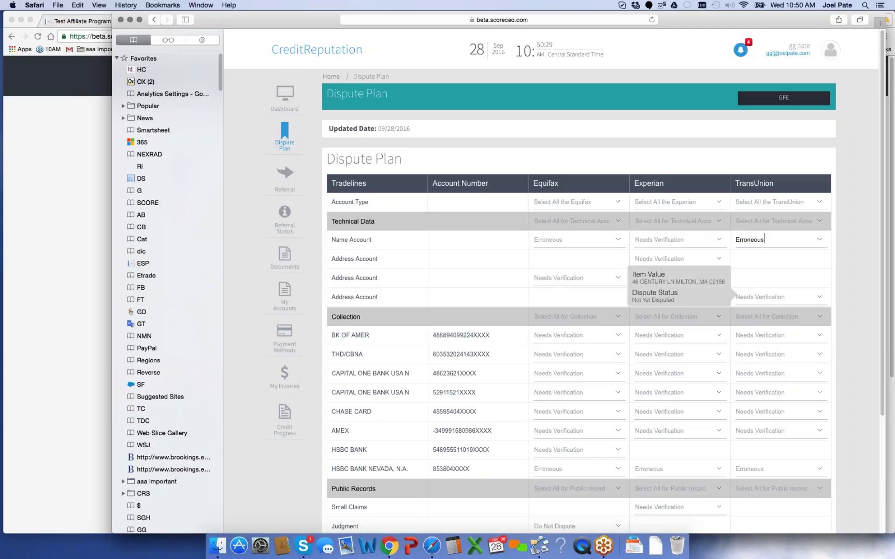
pyautogui.click(719, 239)
pyautogui.click(668, 252)
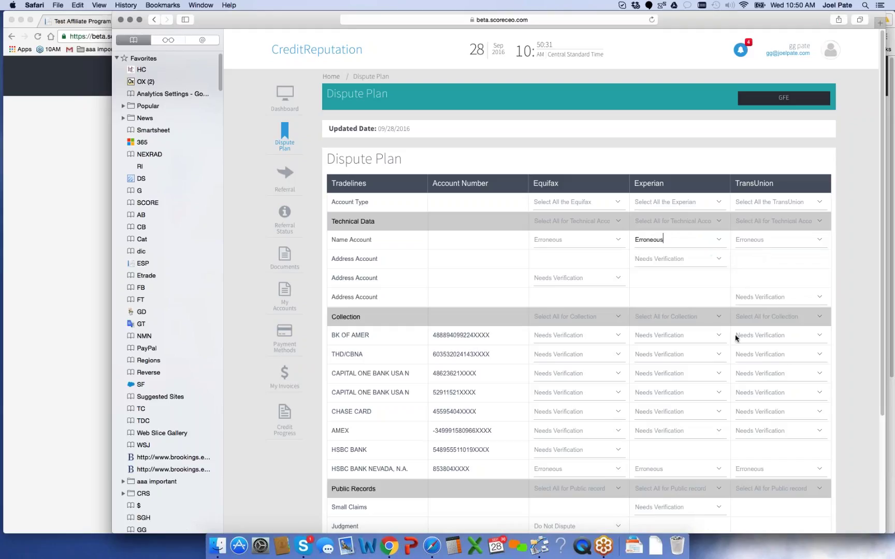
# Save the dispute plan, check its Updated and Approve dates, and return to the manager's view.
pyautogui.scroll(-5, 735, 337)
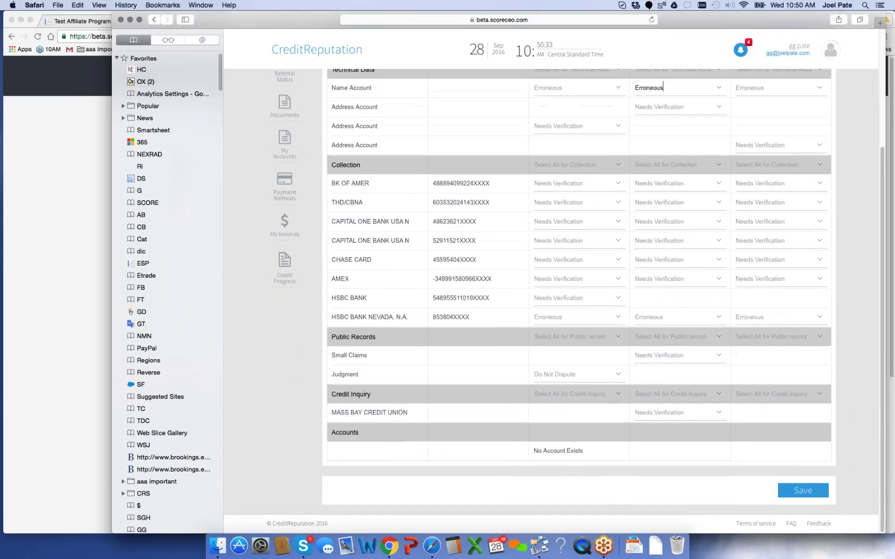
pyautogui.click(800, 499)
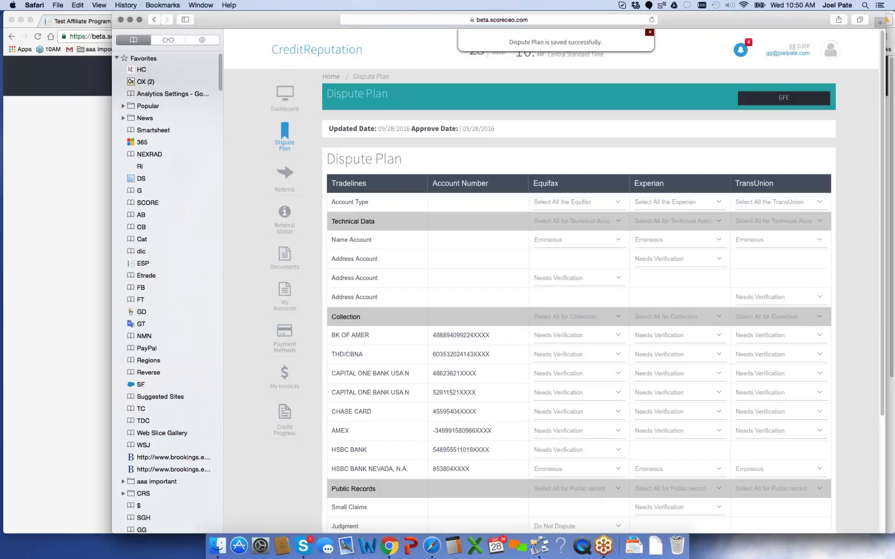
pyautogui.tripleClick(505, 127)
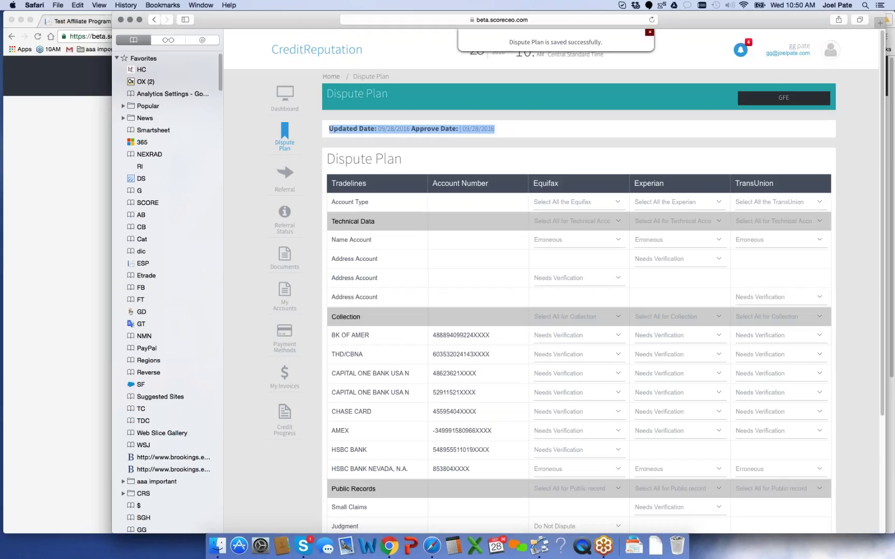
pyautogui.click(79, 164)
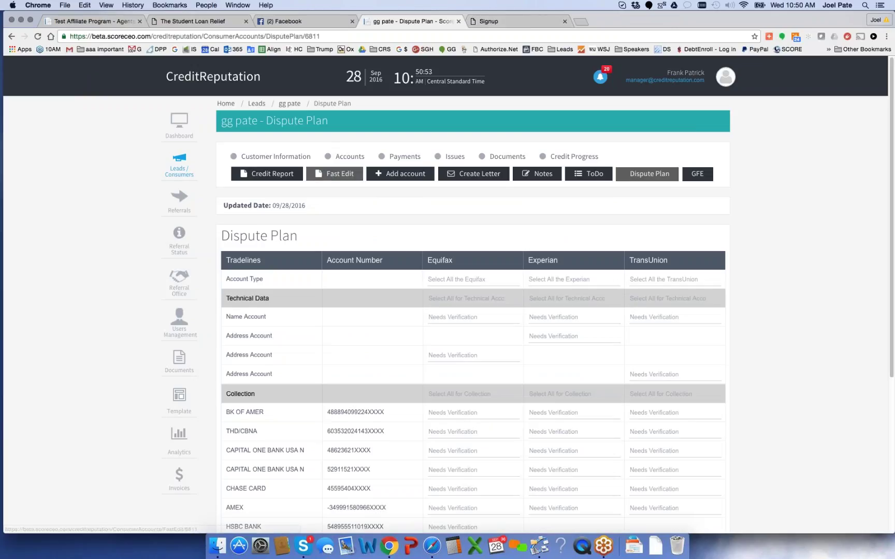
# Check the new Approve Date in Fast Edit, then save and send the lead's Good Faith Estimate.
pyautogui.click(334, 173)
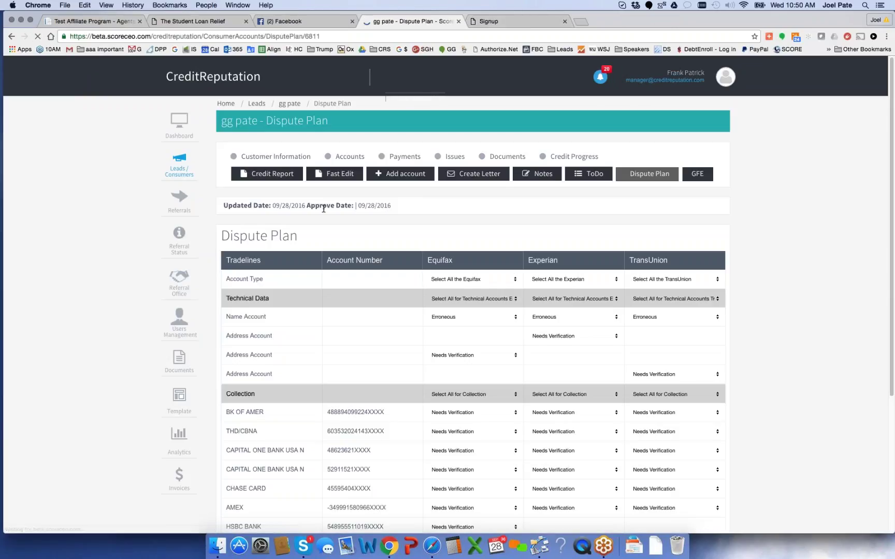
pyautogui.moveTo(307, 206); pyautogui.dragTo(392, 205)
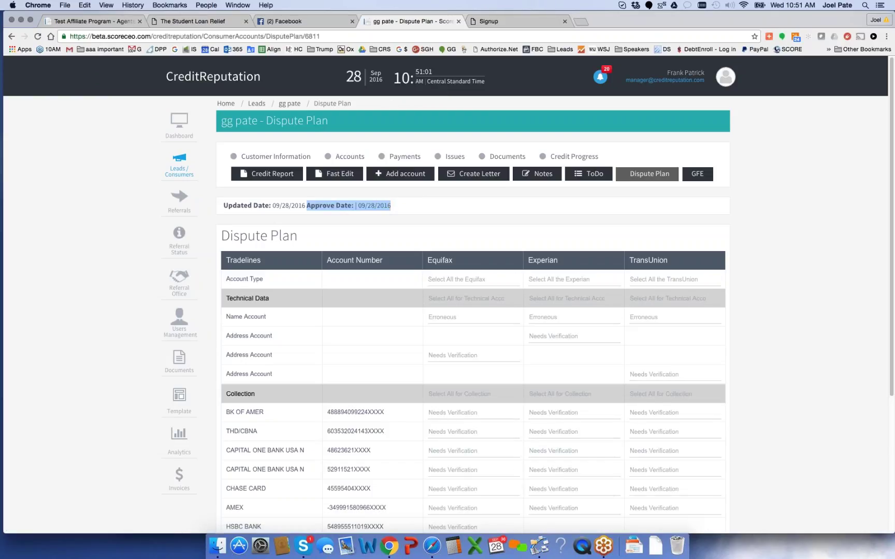
pyautogui.click(697, 175)
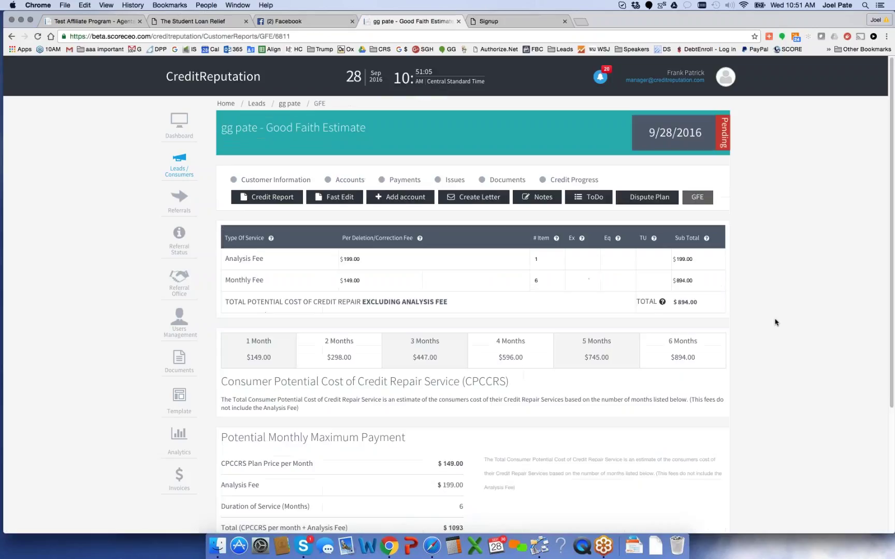
pyautogui.scroll(-5, 775, 322)
pyautogui.scroll(4, 775, 322)
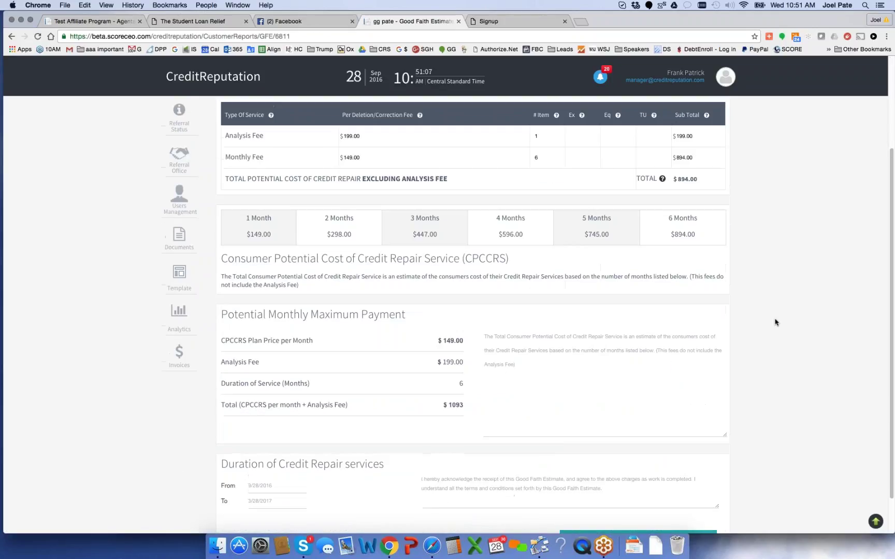
pyautogui.scroll(2, 775, 321)
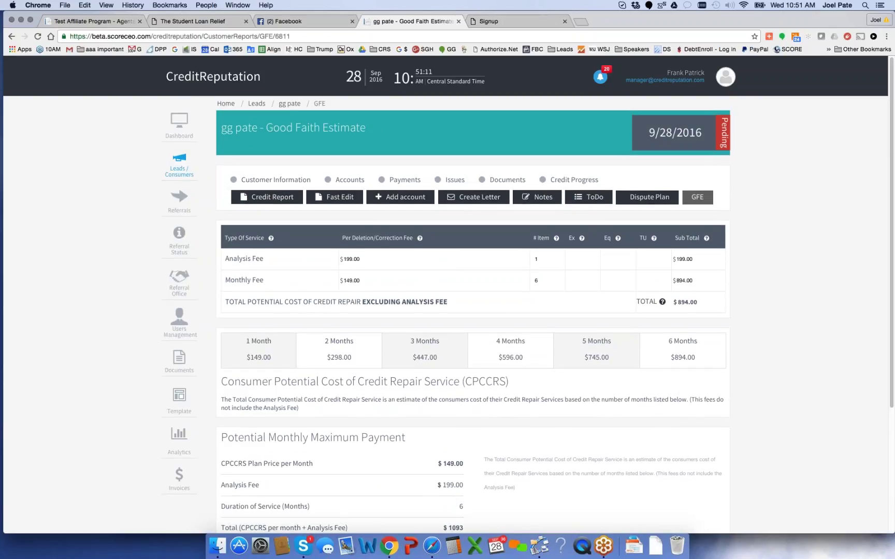
pyautogui.scroll(-6, 754, 410)
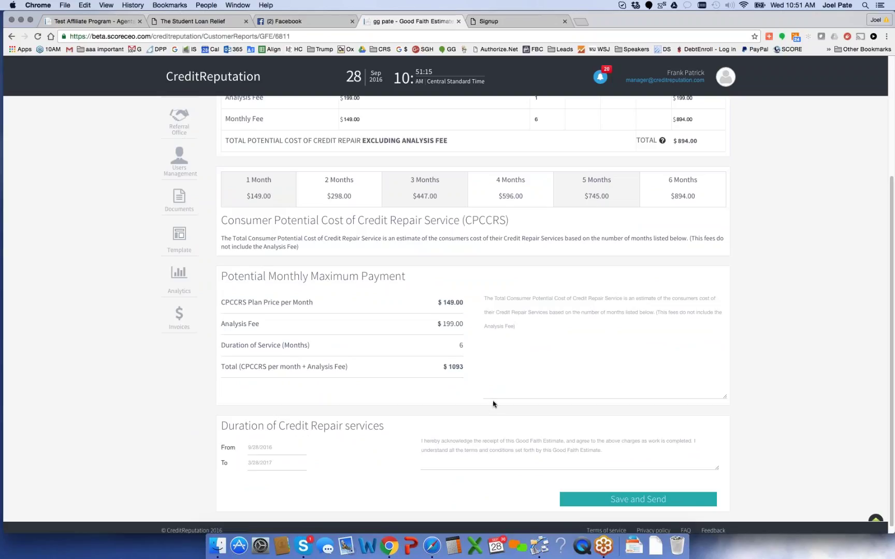
pyautogui.scroll(-1, 493, 404)
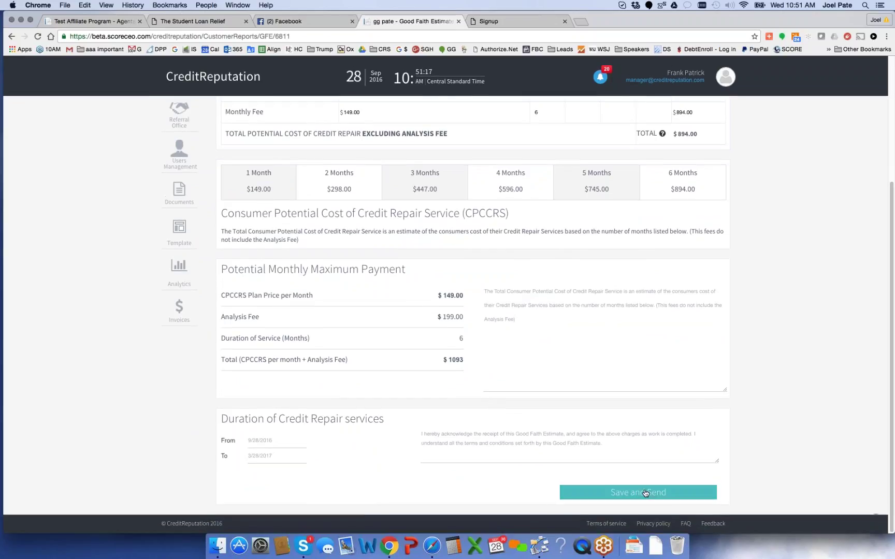
pyautogui.click(645, 495)
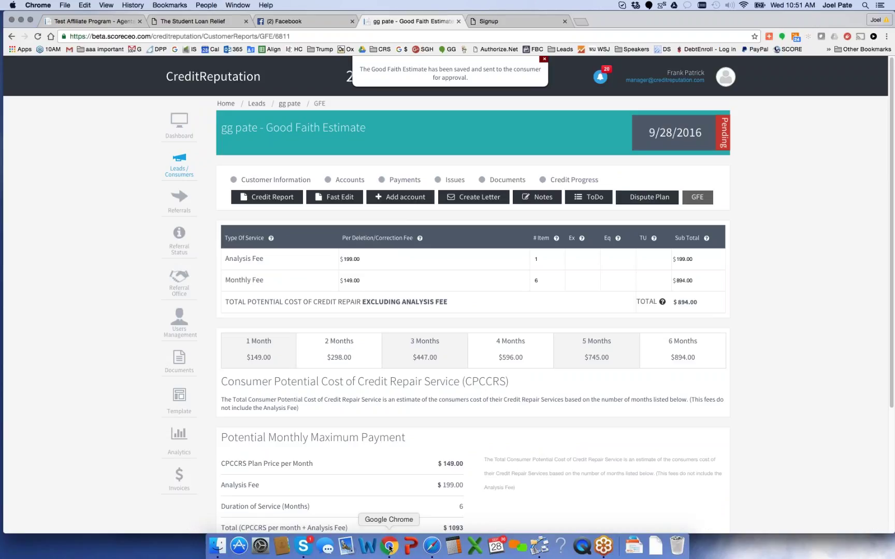
# View the estimate in the consumer portal, then return to the manager's pending $149-per-month estimate.
pyautogui.click(432, 546)
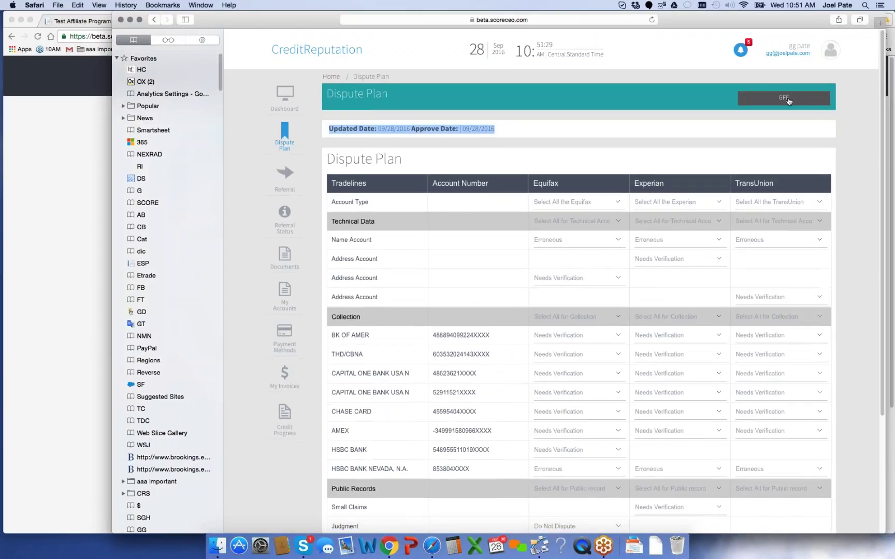
pyautogui.click(787, 99)
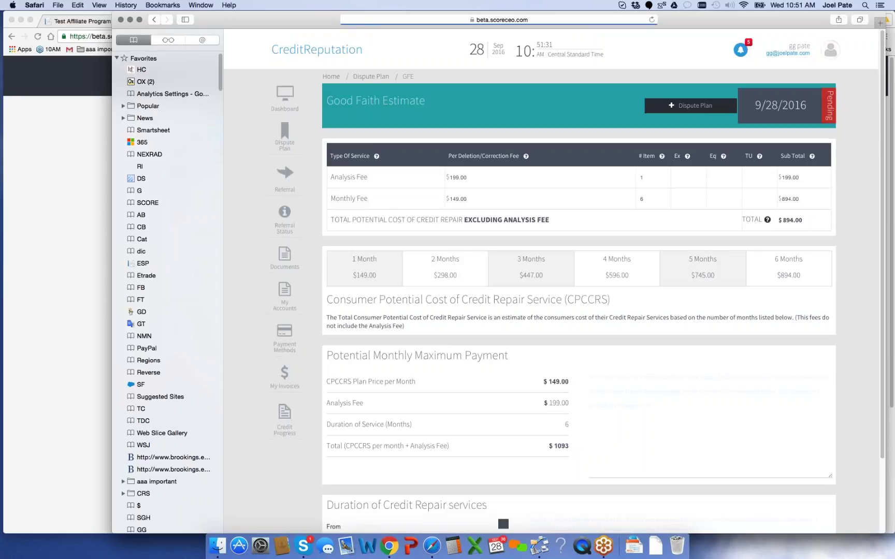
pyautogui.scroll(-3, 845, 356)
pyautogui.scroll(3, 845, 356)
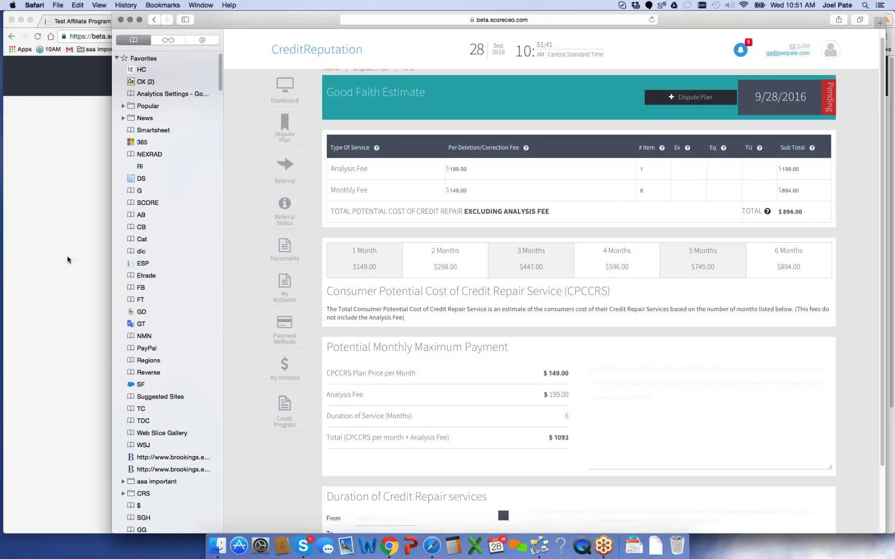
pyautogui.click(67, 260)
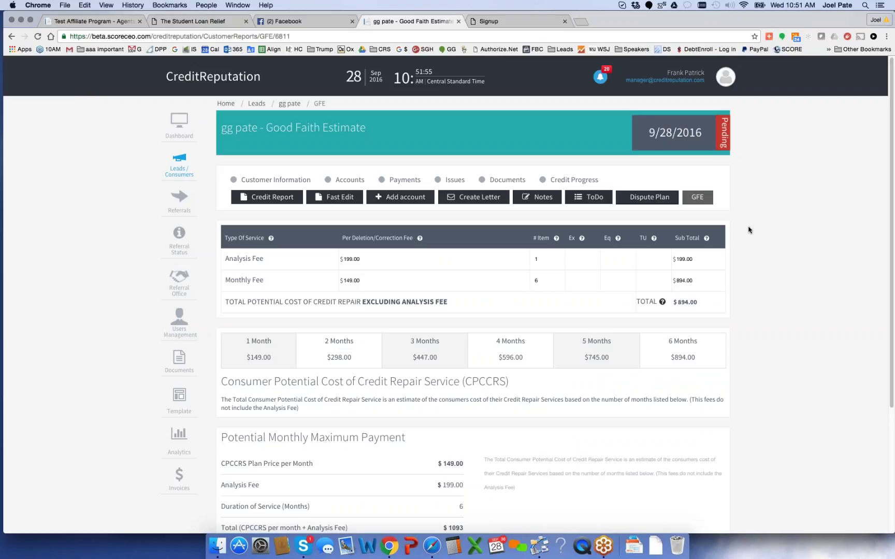
# Change the client's payment model to Bronze Monthly in Billing Data Review and save.
pyautogui.click(290, 105)
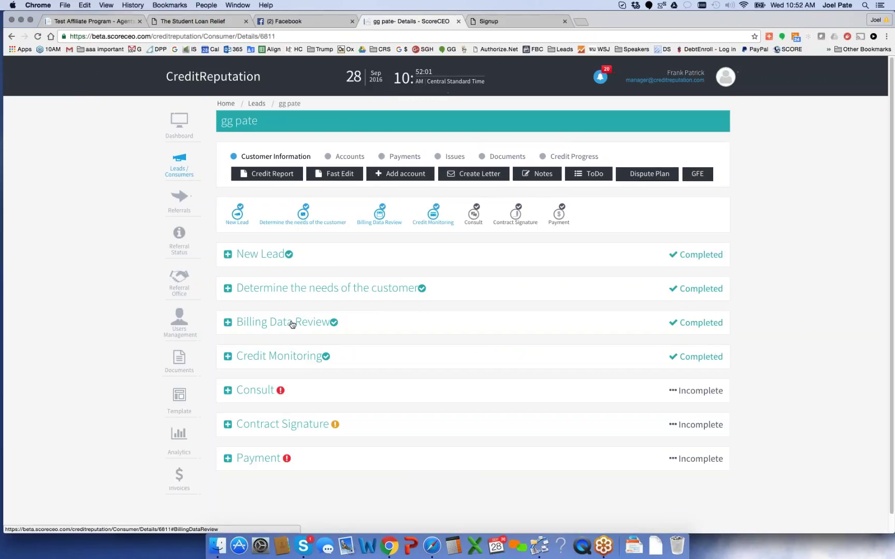
pyautogui.click(290, 322)
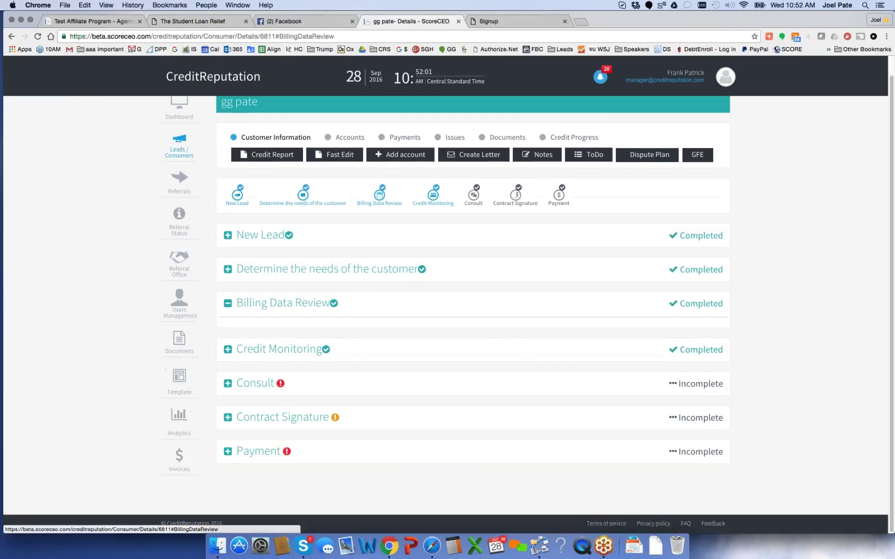
pyautogui.click(411, 403)
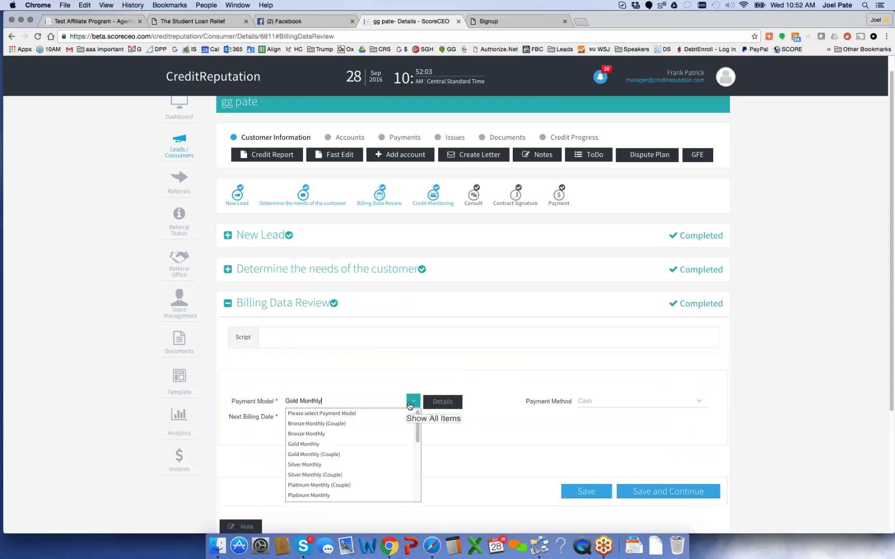
pyautogui.click(368, 435)
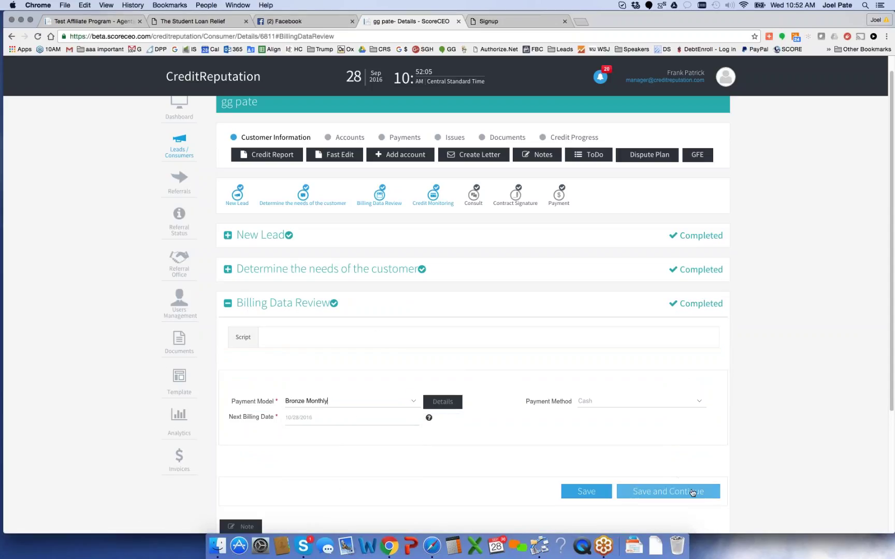
pyautogui.click(693, 493)
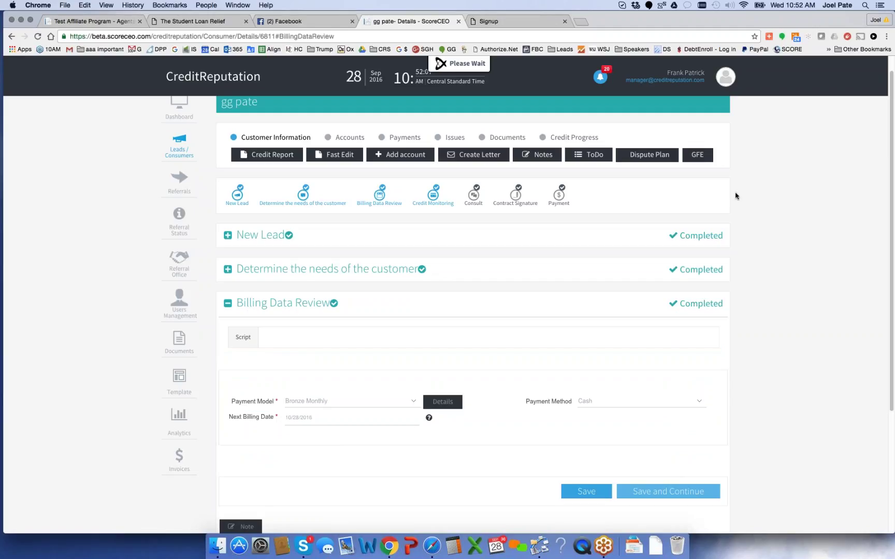
# Resend the Good Faith Estimate, now $99 monthly and $743 total.
pyautogui.click(697, 154)
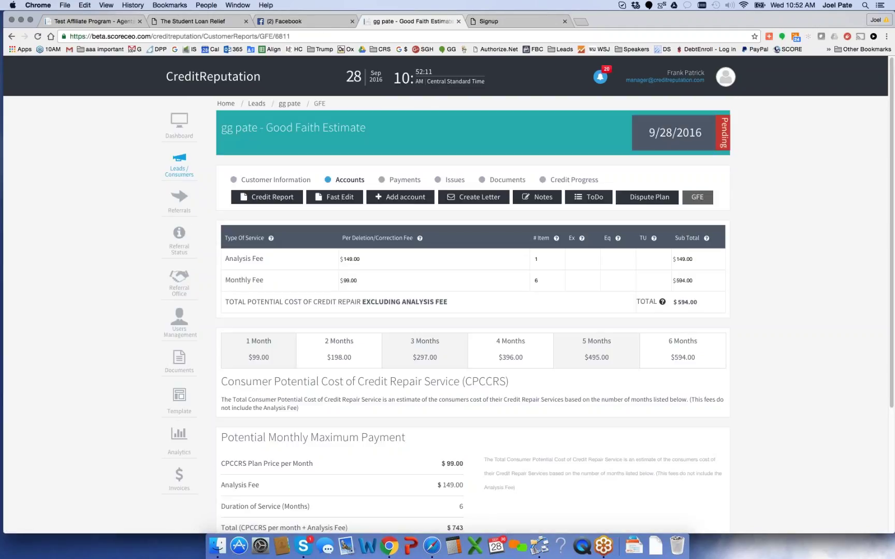
pyautogui.scroll(-5, 466, 311)
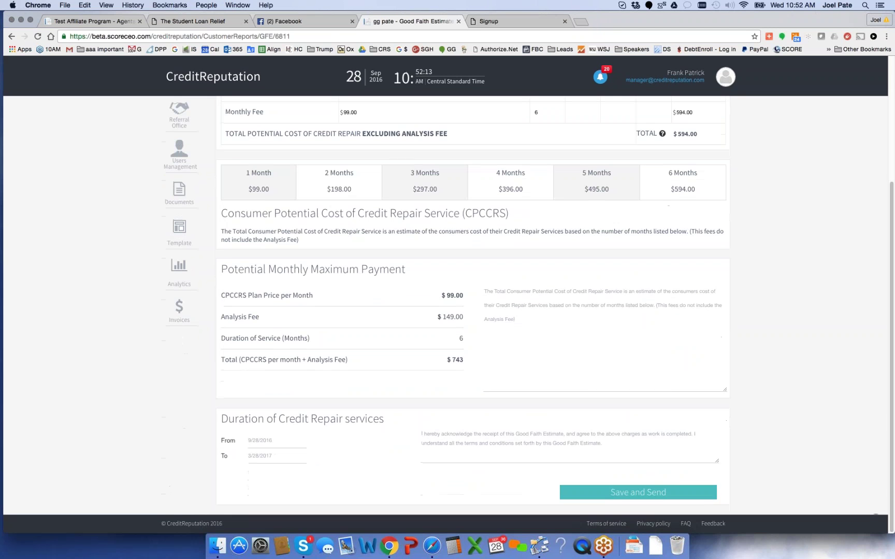
pyautogui.click(638, 493)
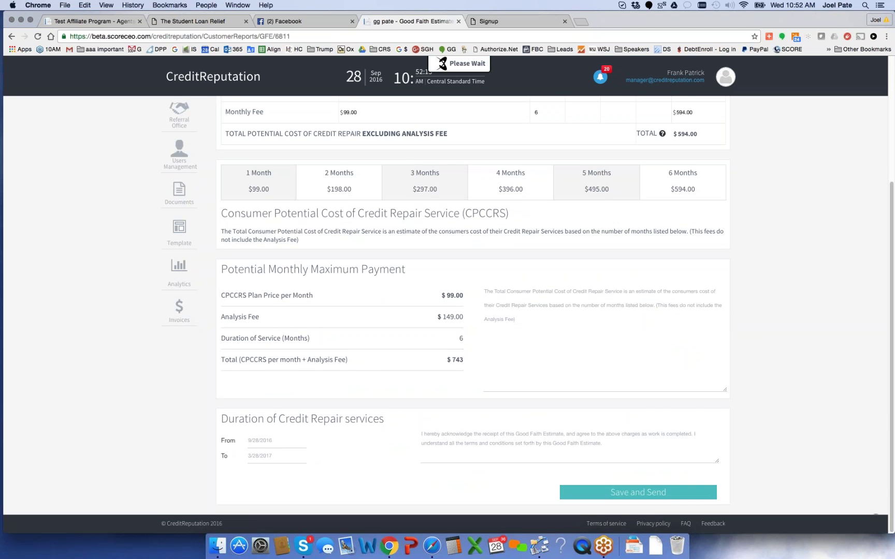
pyautogui.click(433, 548)
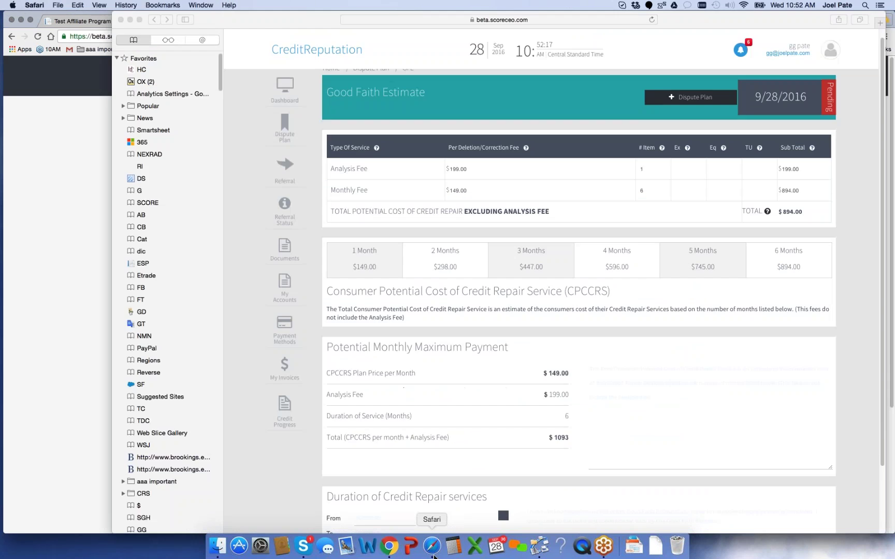
# Reload the consumer's estimate, acknowledge its terms and approve the $743 Good Faith Estimate.
pyautogui.click(651, 20)
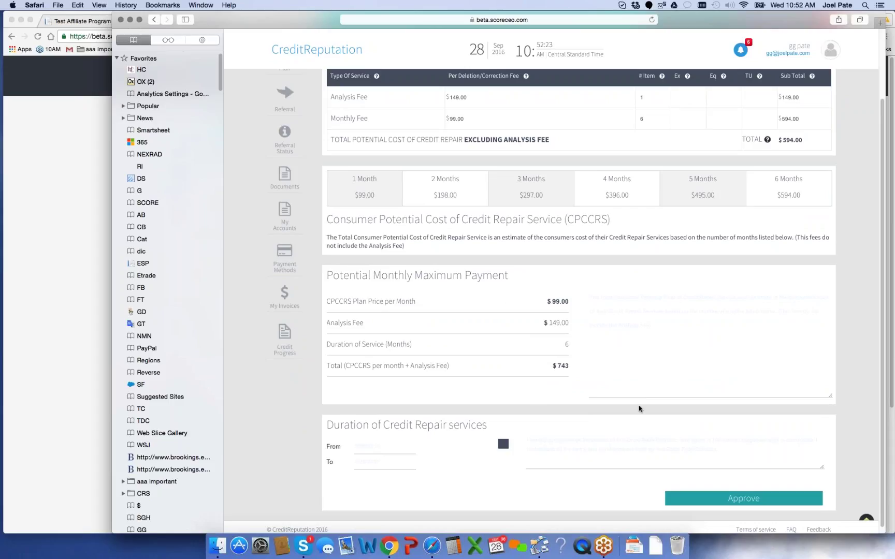
pyautogui.scroll(-1, 640, 408)
pyautogui.click(503, 439)
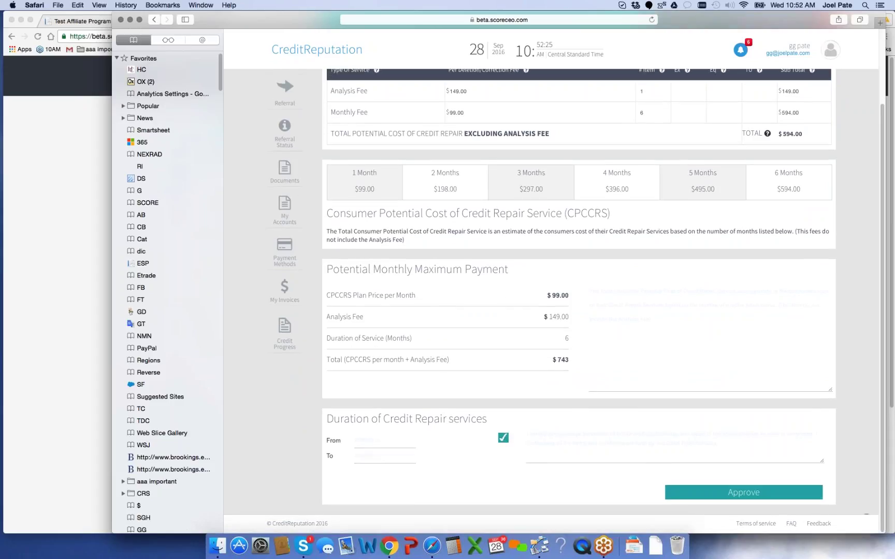
pyautogui.click(741, 493)
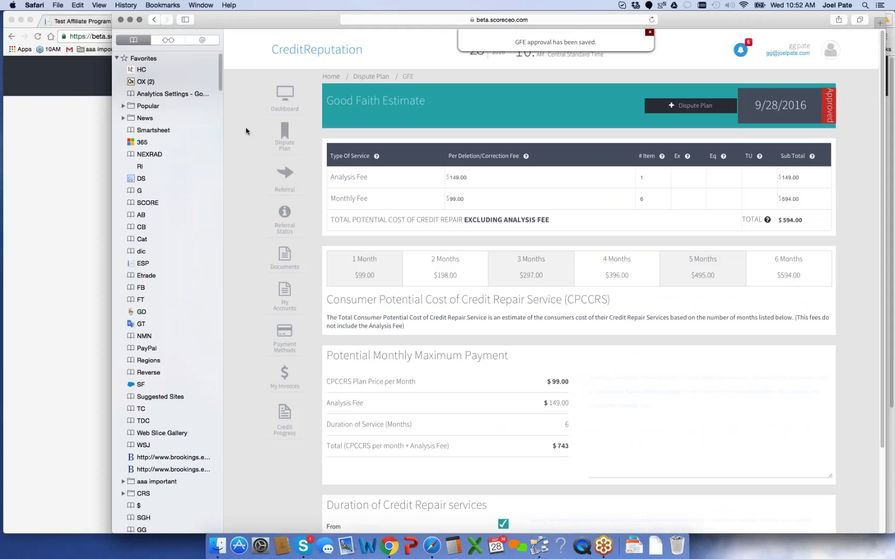
pyautogui.click(80, 165)
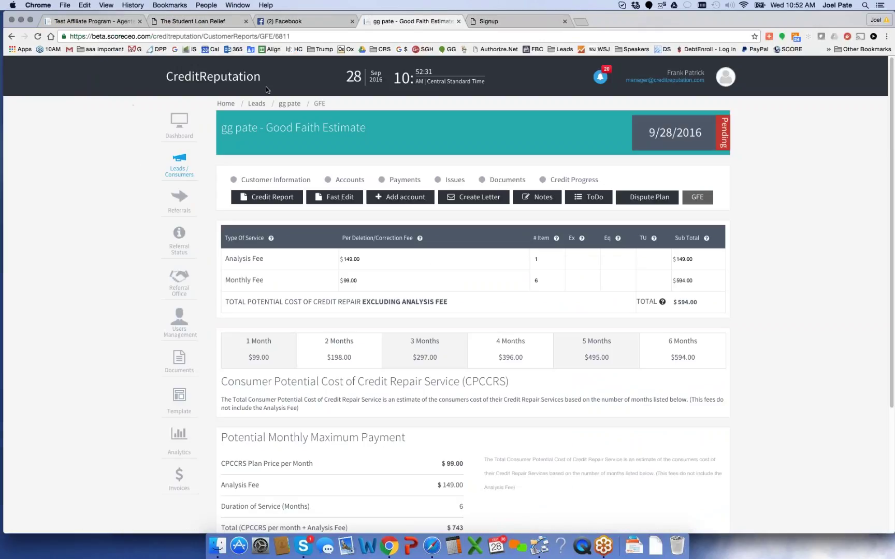
# Reload the manager's page so the lead's Good Faith Estimate reads Approved.
pyautogui.click(38, 36)
# Write the consult note that the judgement's accuracy is unknown, so it needs verification.
pyautogui.click(294, 105)
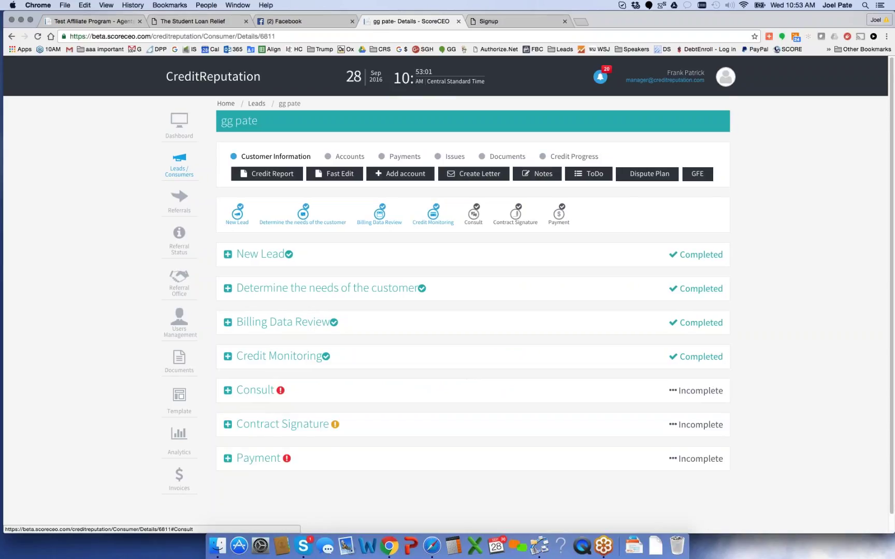
pyautogui.click(260, 396)
pyautogui.scroll(-5, 445, 369)
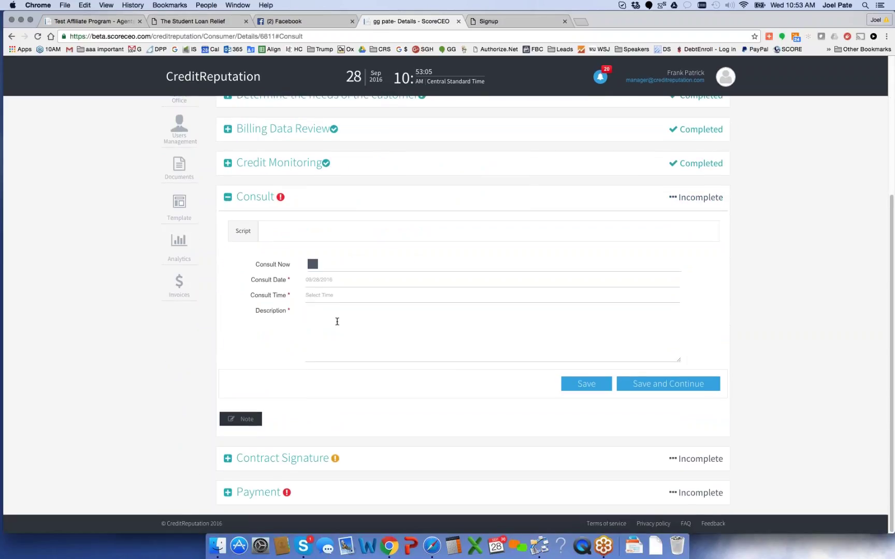
pyautogui.click(338, 322)
pyautogui.write('judegementt is accurate dod')
pyautogui.press('BackSpace')
pyautogui.press('BackSpace')
pyautogui.press('BackSpace')
pyautogui.write("o nott idspute.... I don't know if the ju")
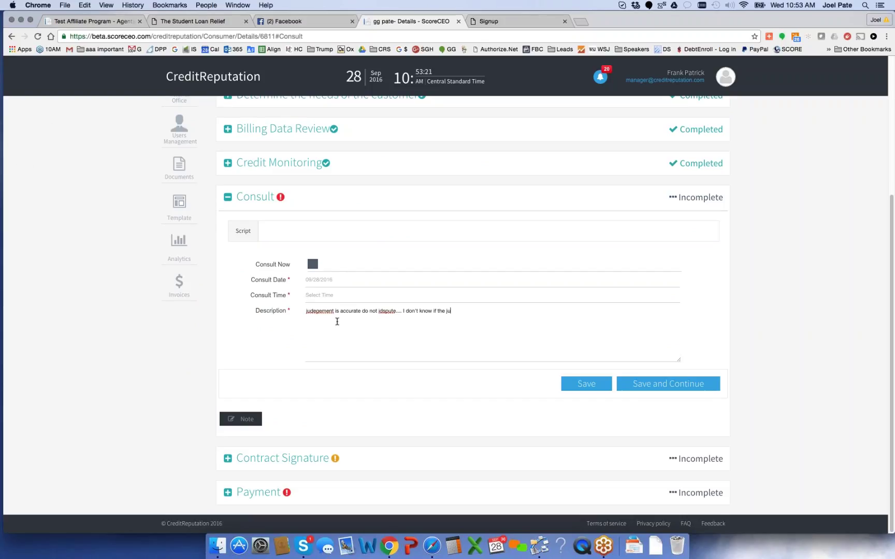
pyautogui.write('dgement is accurate so it needs to be verified.')
# Add notes that HSBC is his father's account with evidence coming, and over-utilized accounts need lower balances or $1500 more revolving credit.
pyautogui.press('Return')
pyautogui.press('Return')
pyautogui.write('HSBC ')
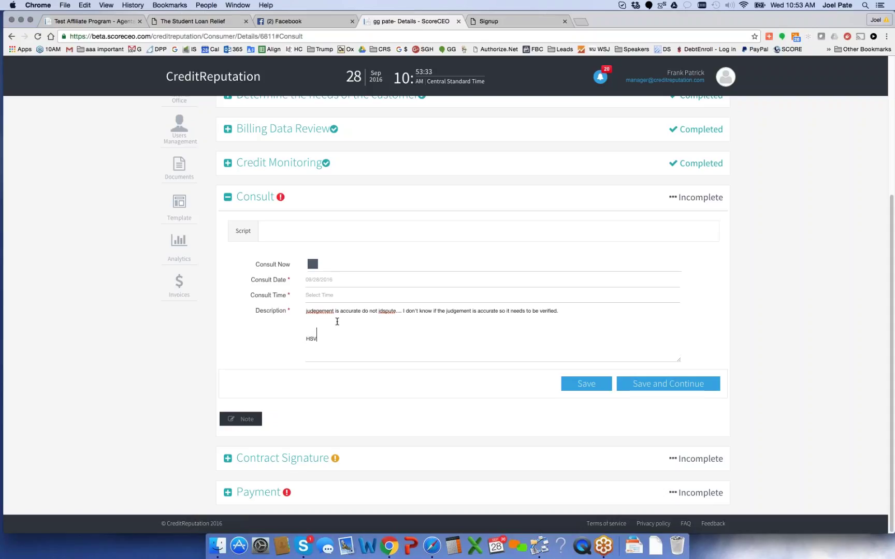
pyautogui.write('is not his but fathers')
pyautogui.press('Return')
pyautogui.press('BackSpace')
pyautogui.write(', he iw')
pyautogui.press('BackSpace')
pyautogui.press('BackSpace')
pyautogui.write('willb eproviding evidence')
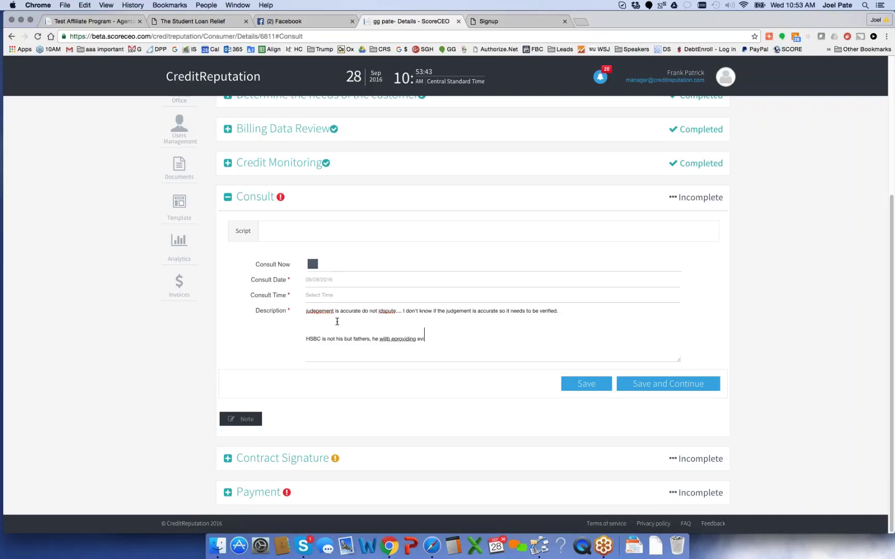
pyautogui.press('Return')
pyautogui.write('Accounts over utilized lower balance or add')
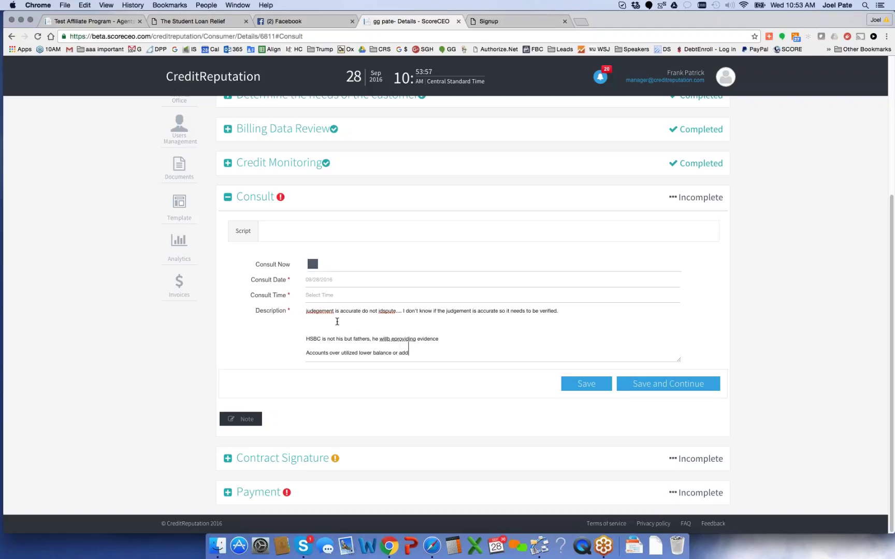
pyautogui.press('BackSpace')
pyautogui.press('BackSpace')
pyautogui.press('BackSpace')
pyautogui.write('obtain additional revolving credit....Hutton Chase $15')
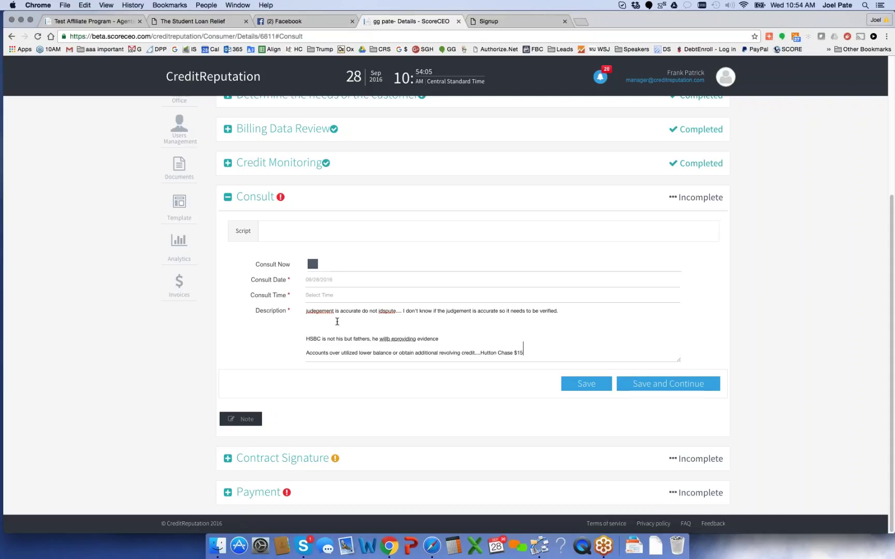
pyautogui.write('00')
# Set the consult time to 10:55 AM, tick Consult Now, and save the Consult step.
pyautogui.click(322, 296)
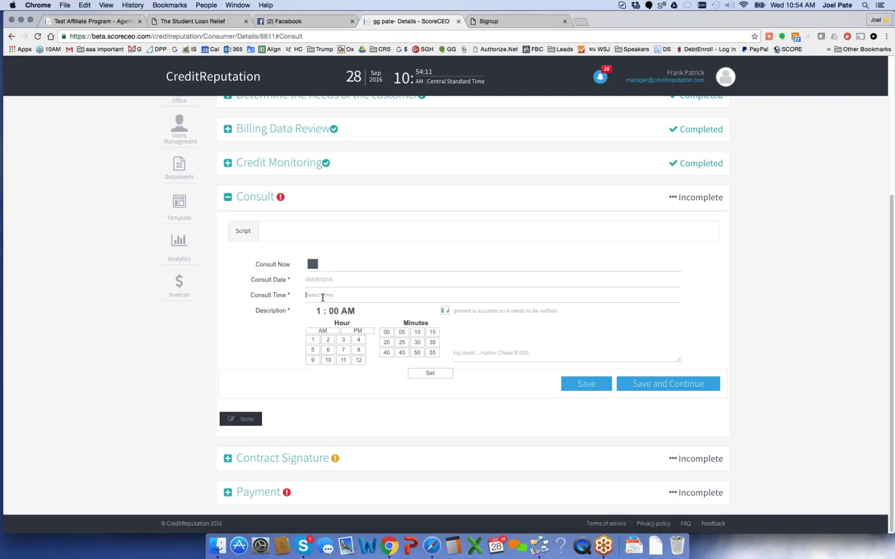
pyautogui.click(329, 362)
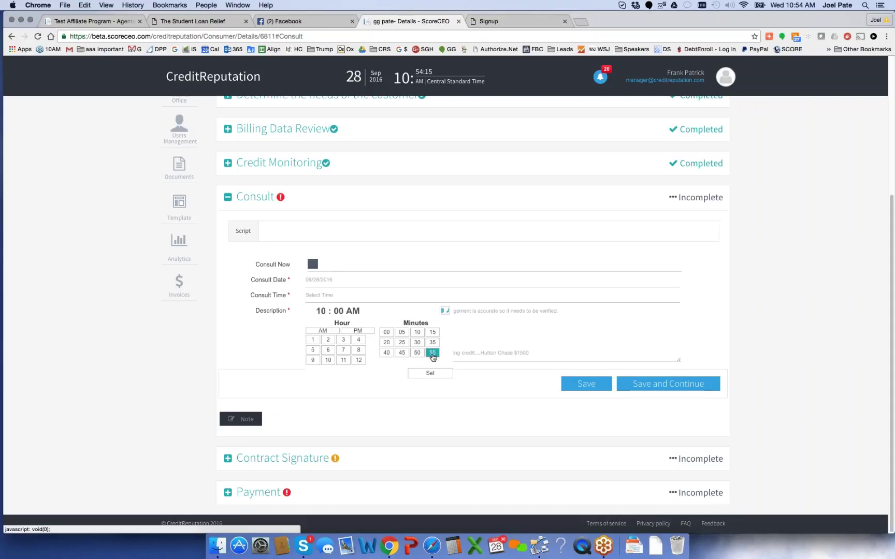
pyautogui.click(433, 353)
pyautogui.click(430, 374)
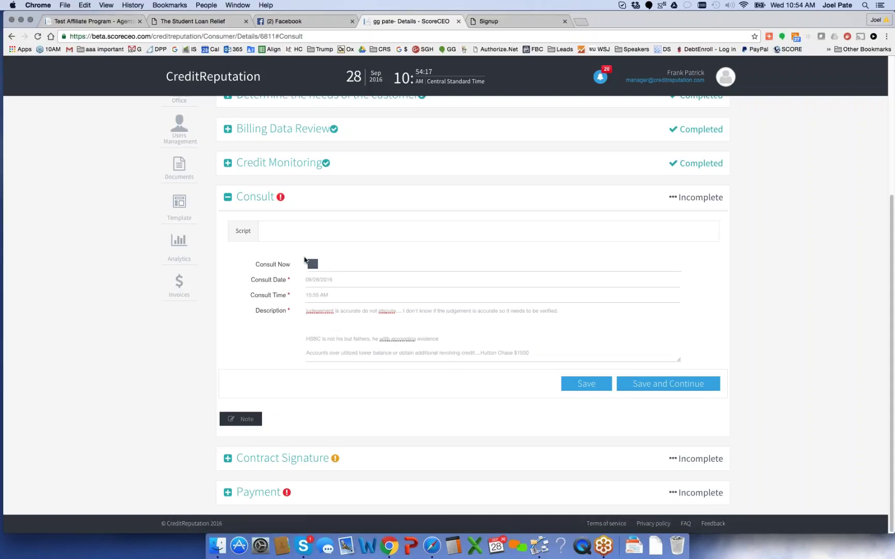
pyautogui.click(313, 264)
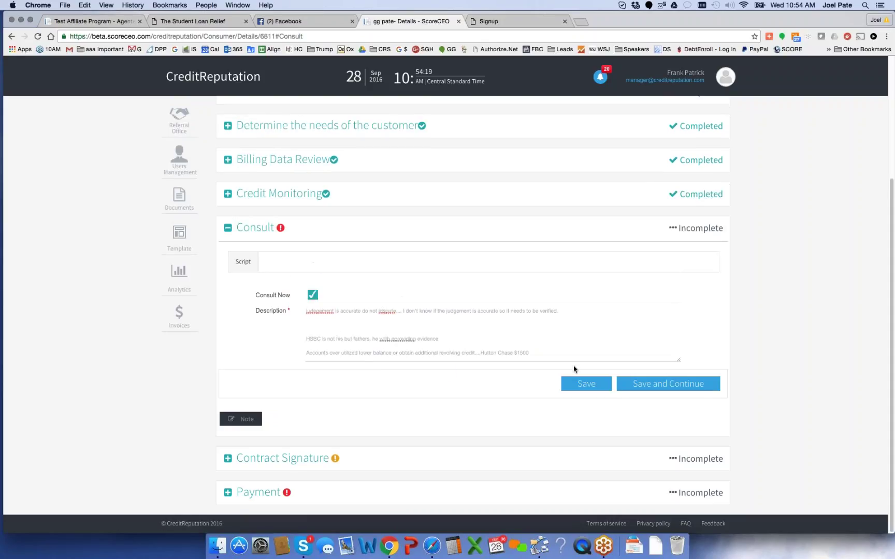
pyautogui.click(649, 386)
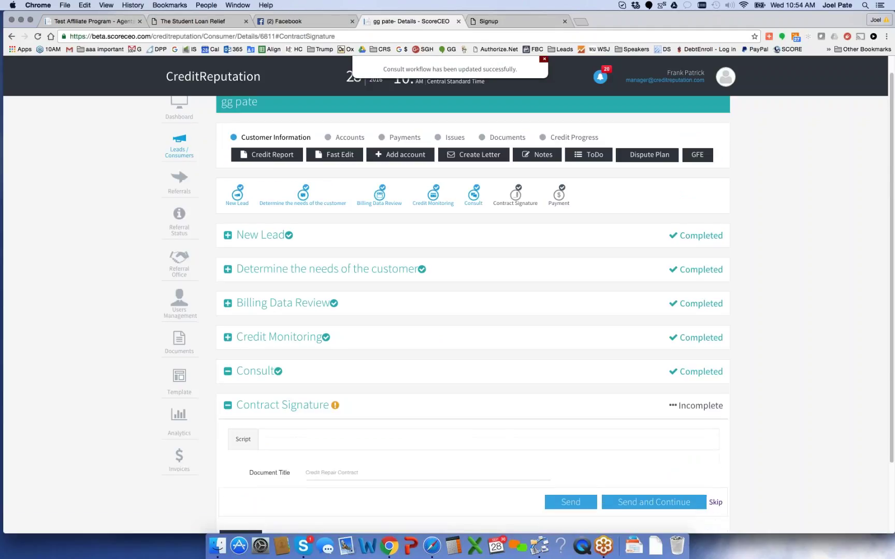
# Send the Credit Repair Contract from the Contract Signature section and continue.
pyautogui.scroll(-2, 780, 410)
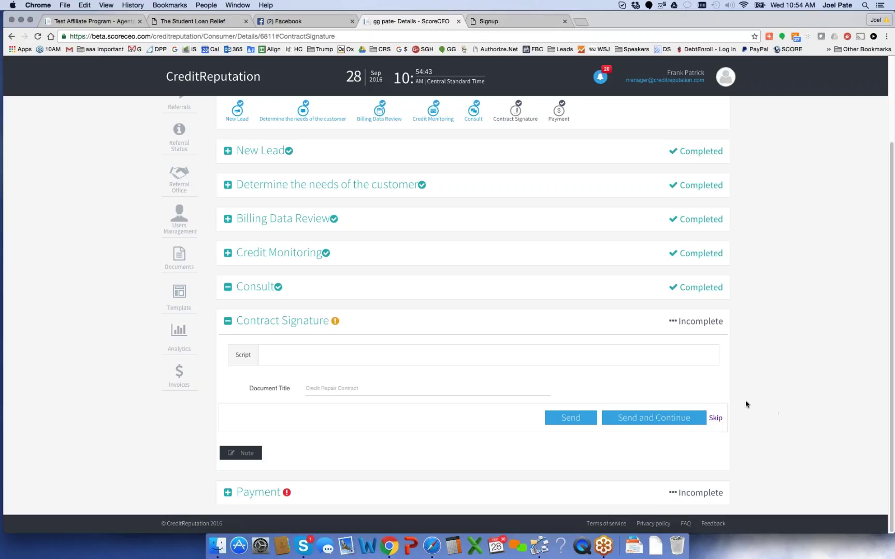
pyautogui.click(647, 421)
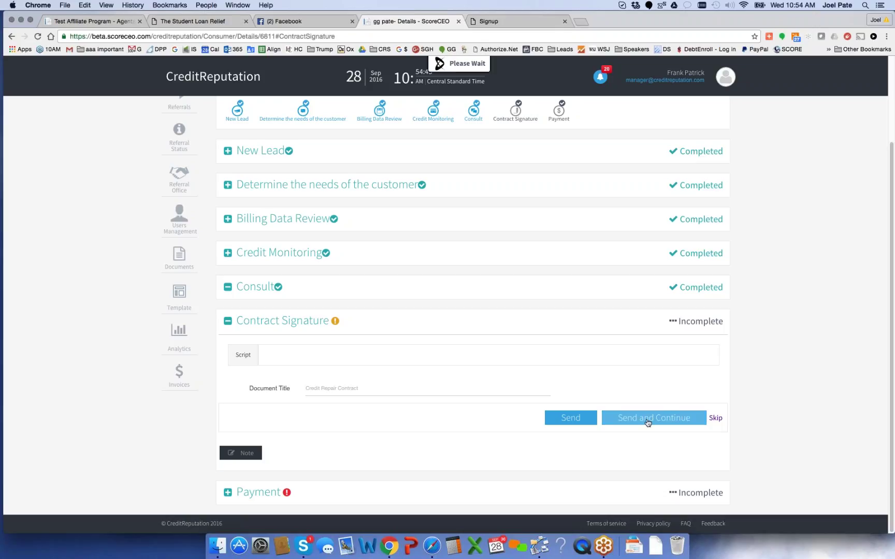
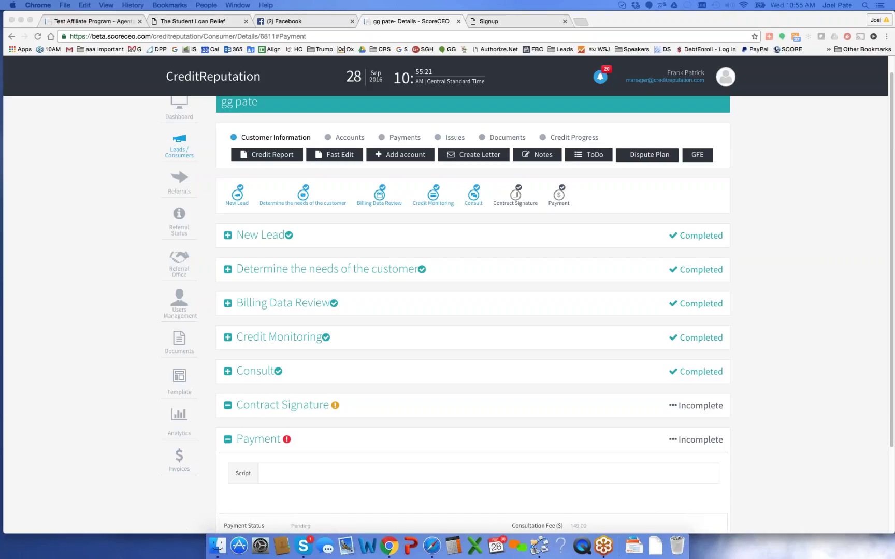
# Drag the HelloSign Credit Repair Contract window onto this display over the ScoreCEO record.
pyautogui.moveTo(447, 194); pyautogui.dragTo(680, 395)
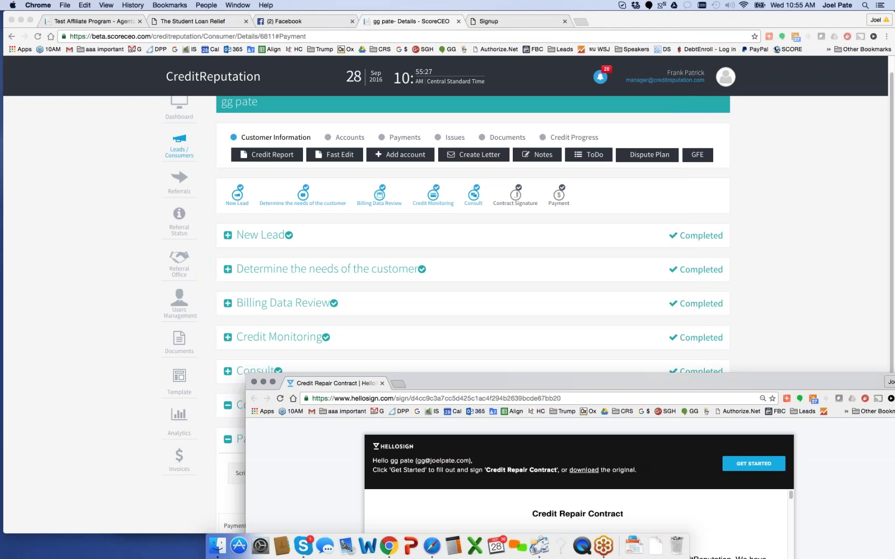
# Reposition and enlarge the HelloSign window, then begin filling out the contract.
pyautogui.moveTo(804, 383); pyautogui.dragTo(566, 50)
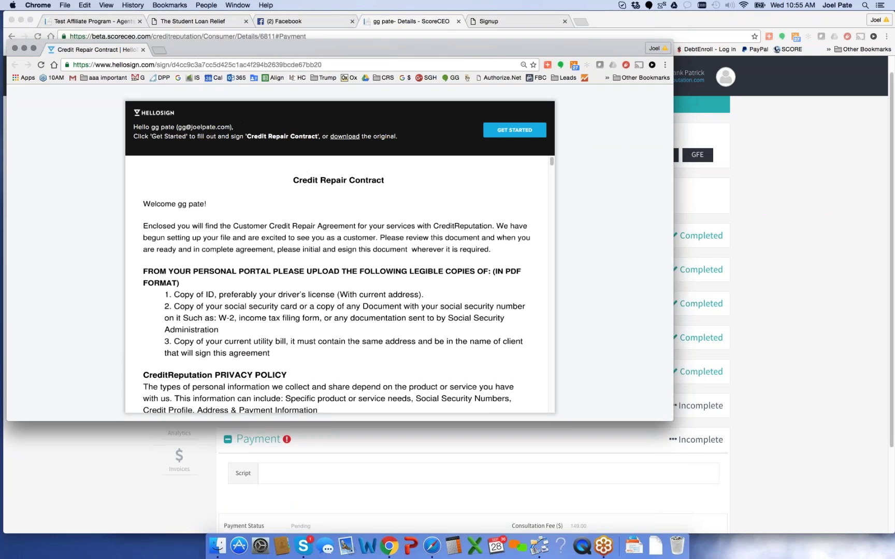
pyautogui.moveTo(673, 421); pyautogui.dragTo(882, 527)
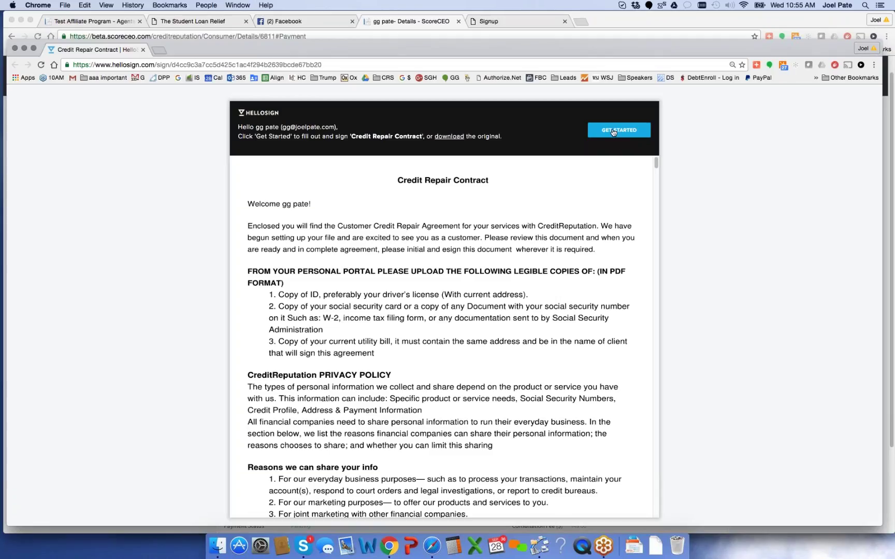
pyautogui.scroll(-15, 604, 362)
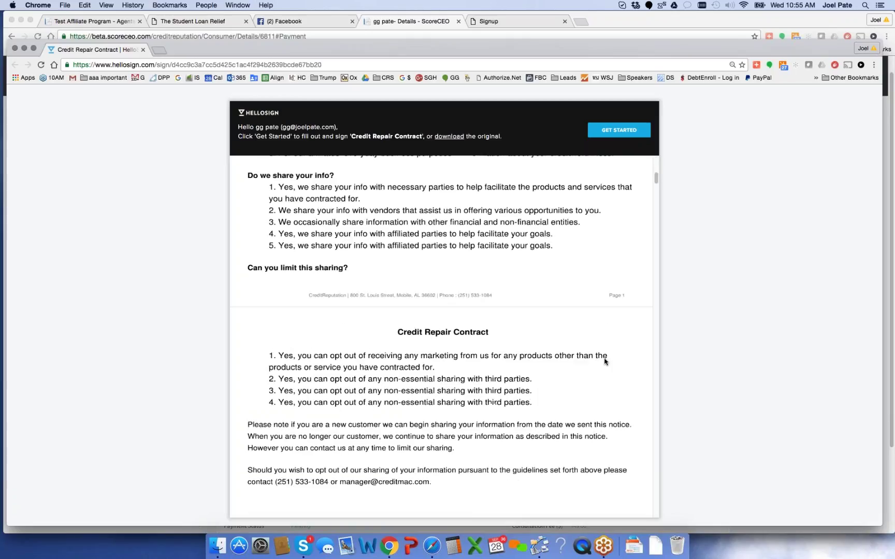
pyautogui.scroll(-10, 604, 361)
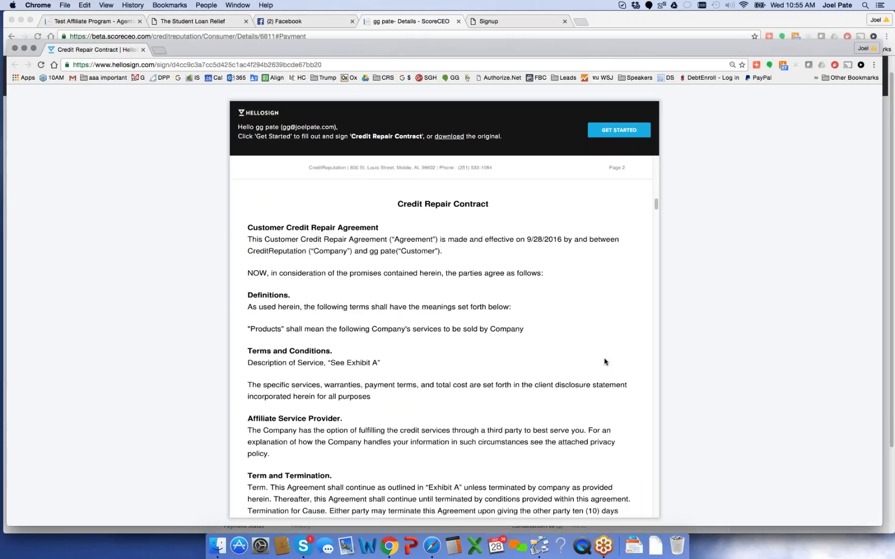
pyautogui.click(627, 133)
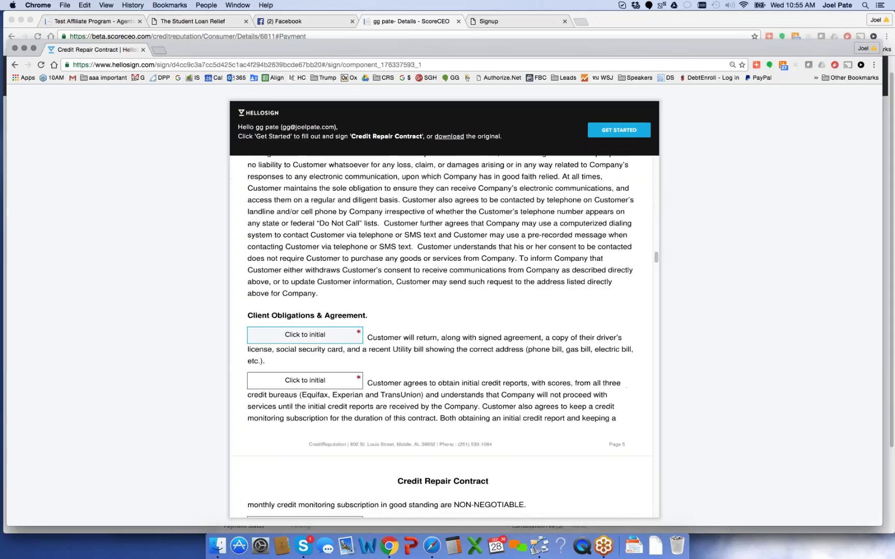
# Insert the customer's typed initials into every initial field.
pyautogui.click(307, 244)
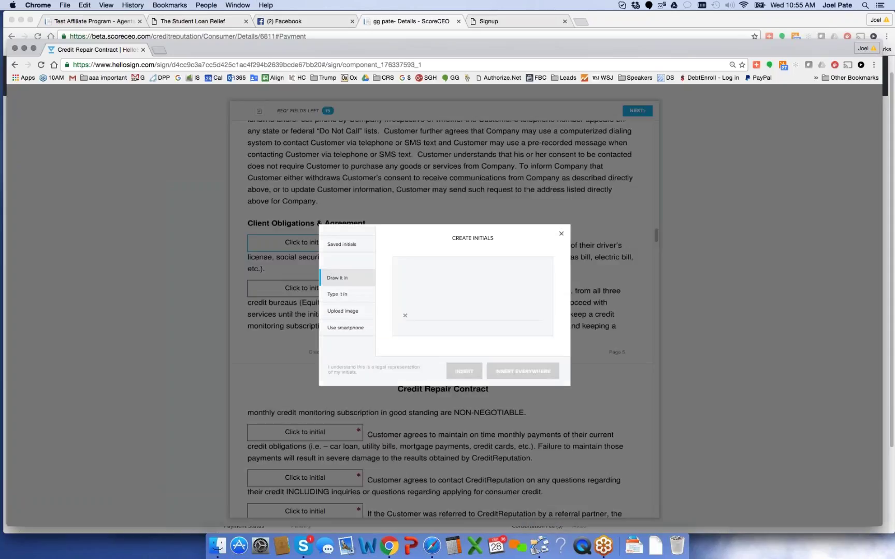
pyautogui.click(338, 294)
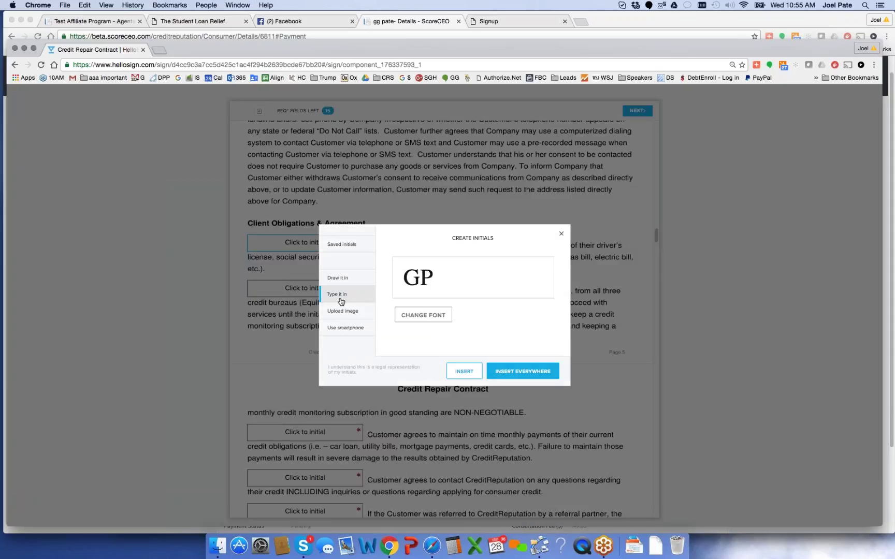
pyautogui.click(513, 366)
# Insert the customer's typed signature everywhere, then continue and agree to submit the contract.
pyautogui.scroll(-10, 429, 415)
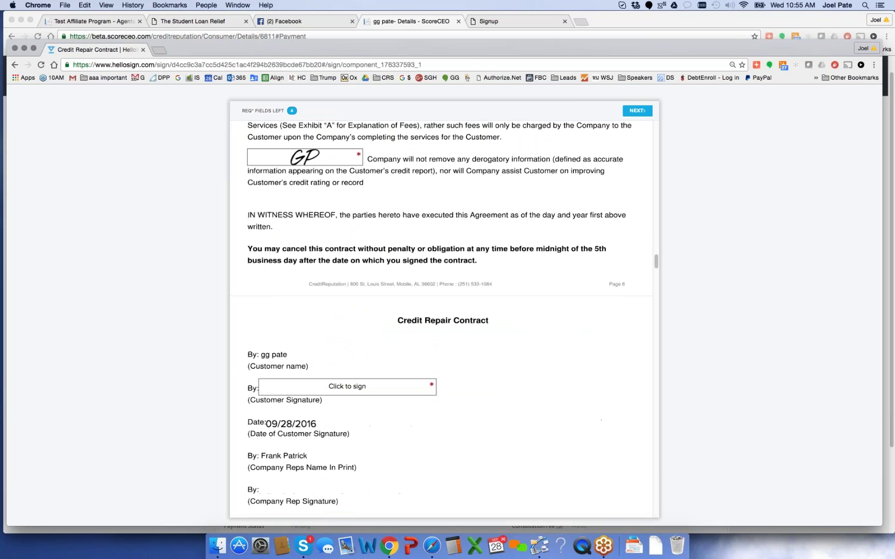
pyautogui.click(328, 387)
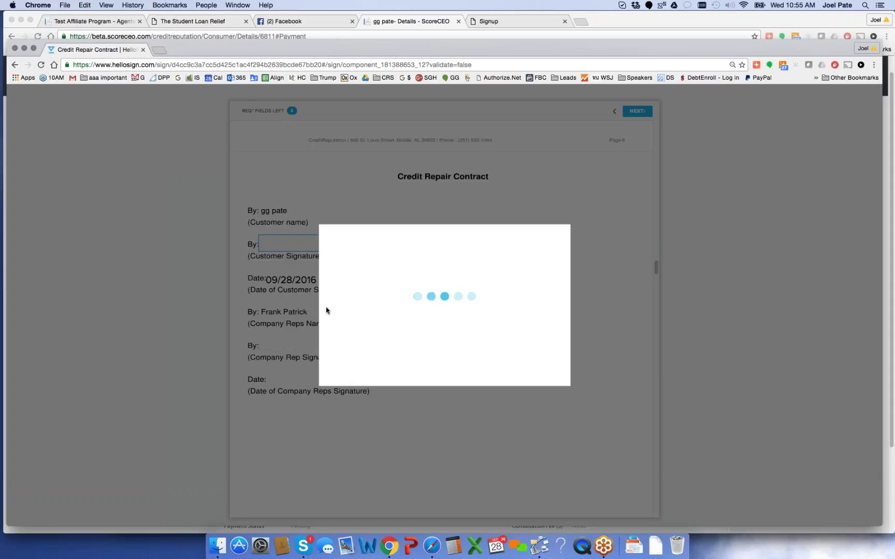
pyautogui.click(336, 295)
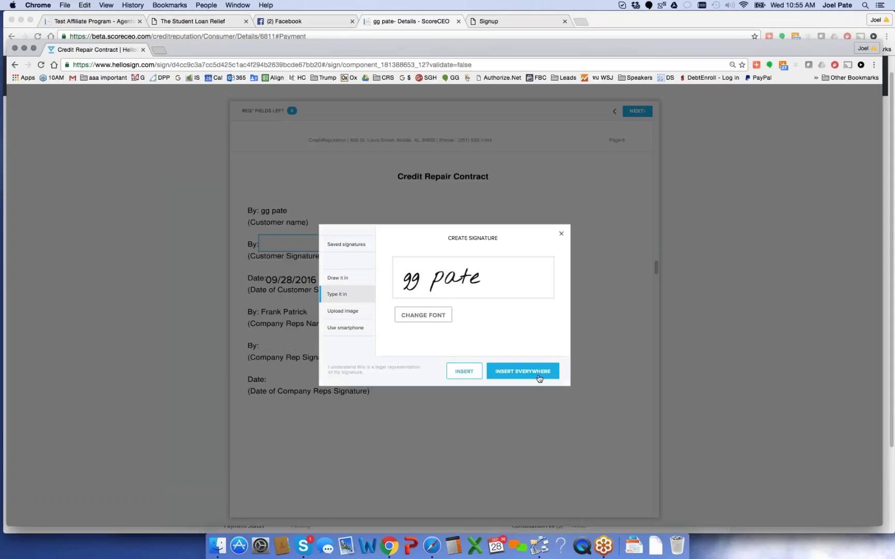
pyautogui.click(541, 375)
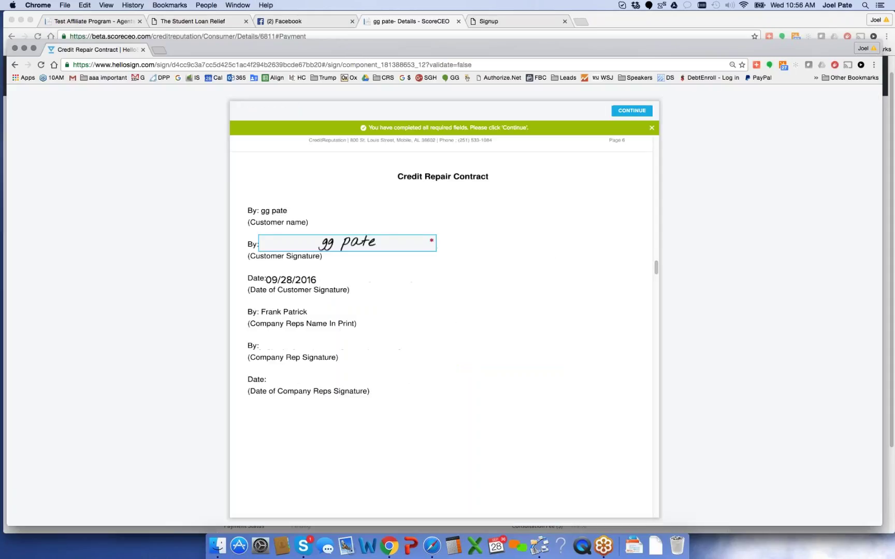
pyautogui.click(627, 112)
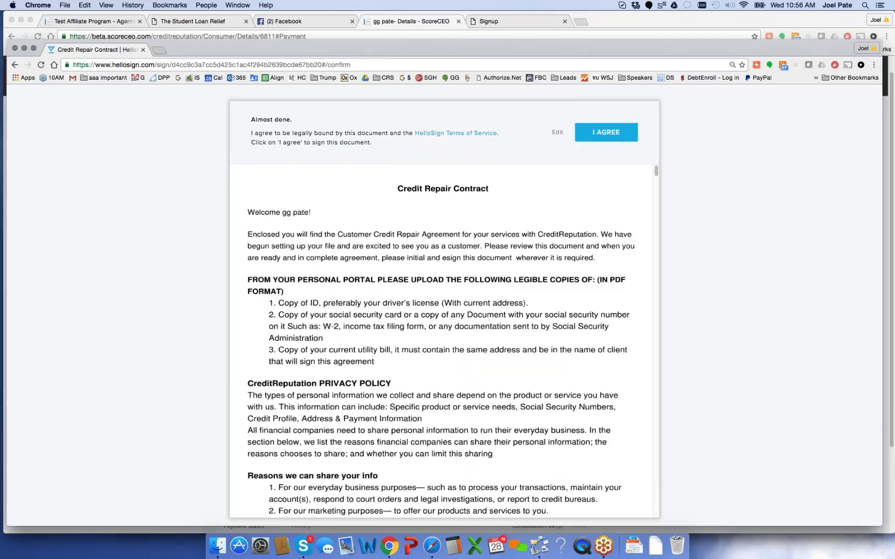
pyautogui.click(613, 131)
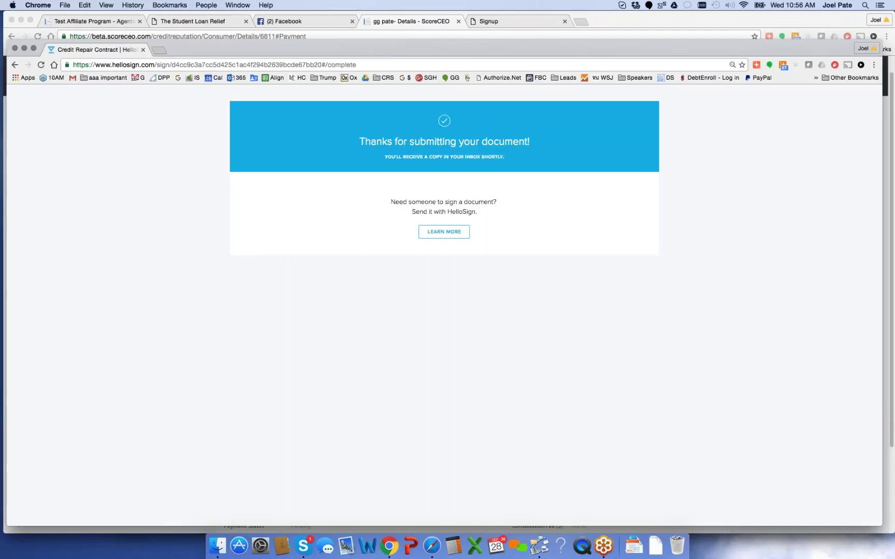
# Trim the web address to hellosign.com and load the HelloSign home page.
pyautogui.click(182, 64)
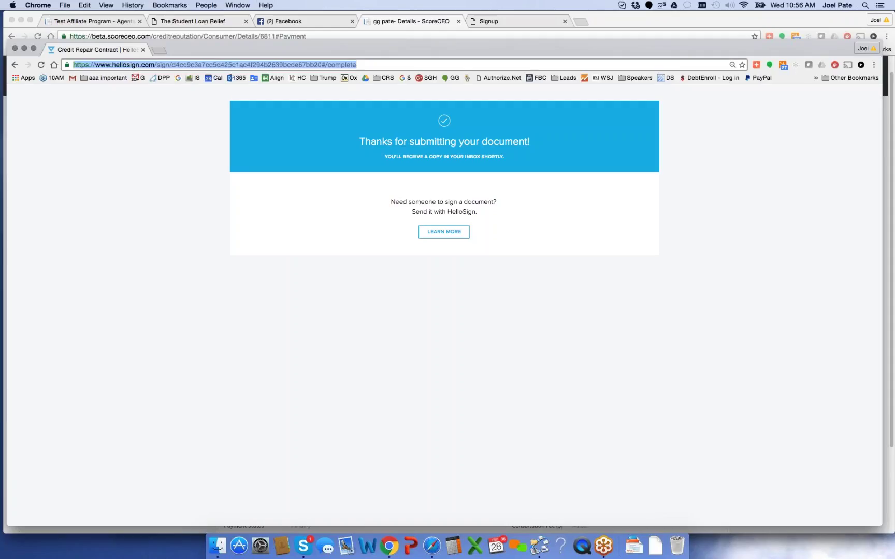
pyautogui.moveTo(155, 65); pyautogui.dragTo(373, 65)
pyautogui.press('BackSpace')
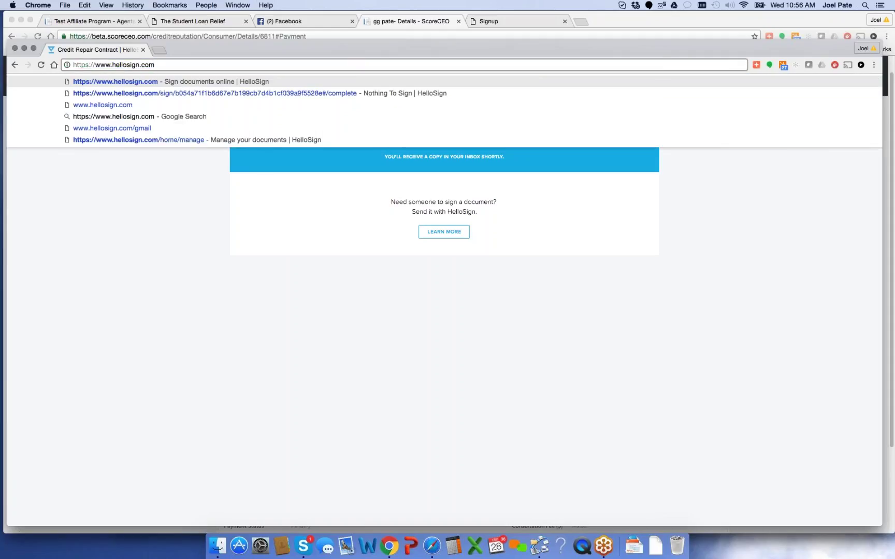
pyautogui.press('Return')
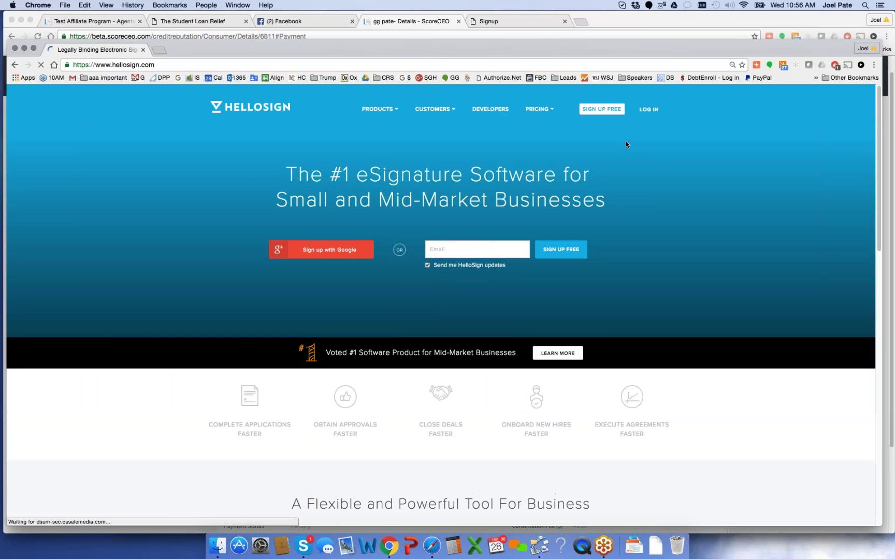
# Log in with the company email and password, then open the contract awaiting signature from Documents.
pyautogui.click(649, 109)
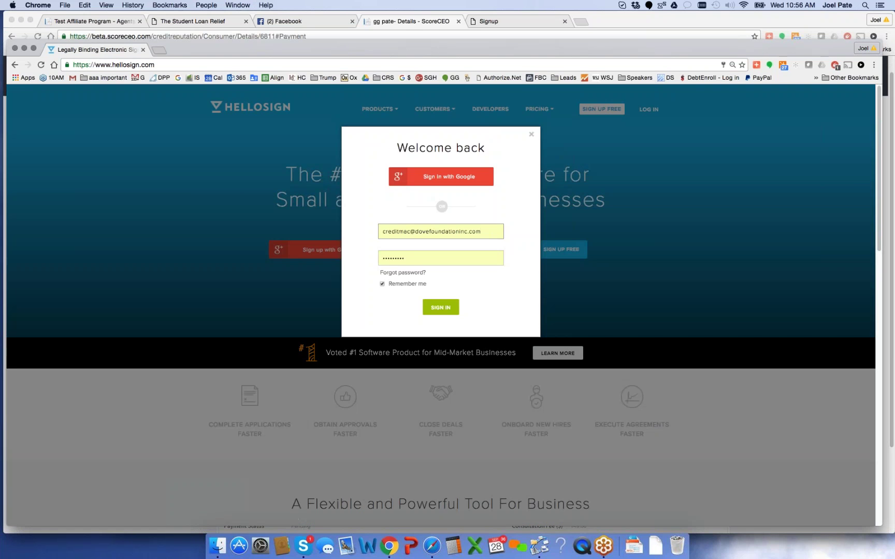
pyautogui.tripleClick(476, 231)
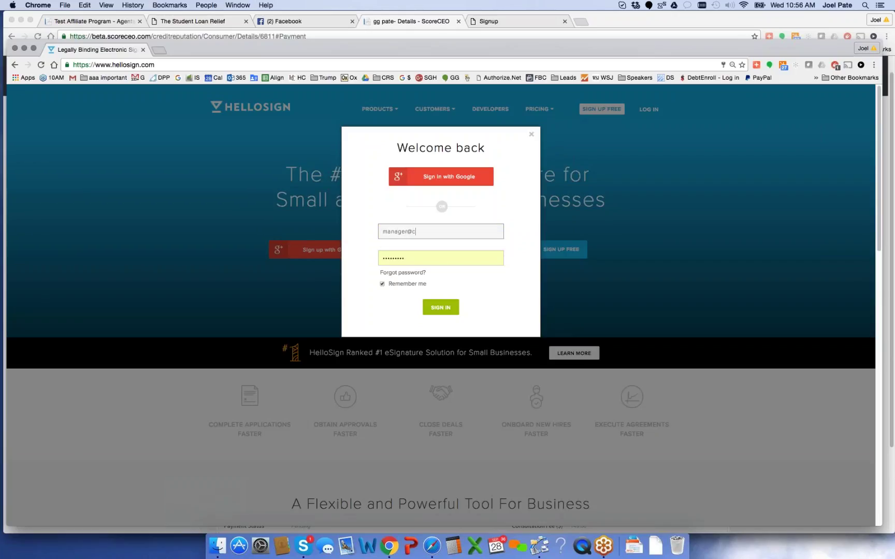
pyautogui.press('Tab')
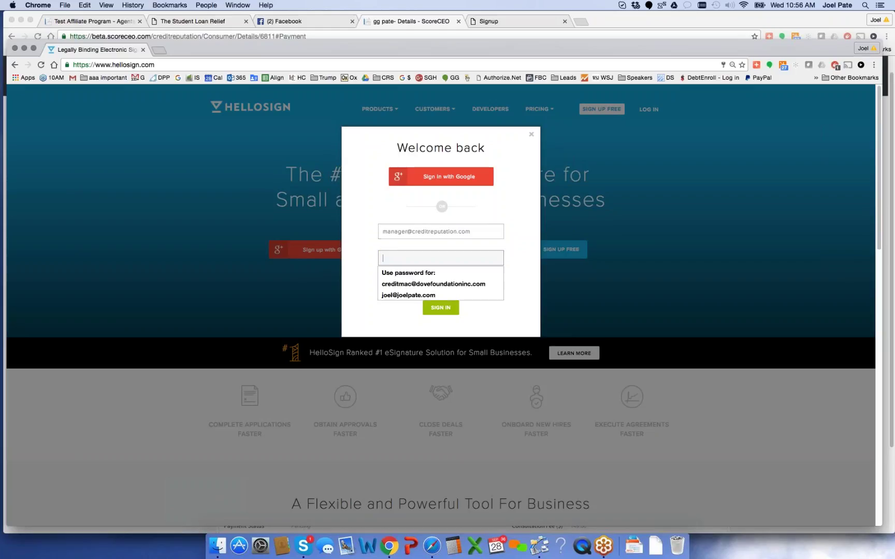
pyautogui.write('•••••••••')
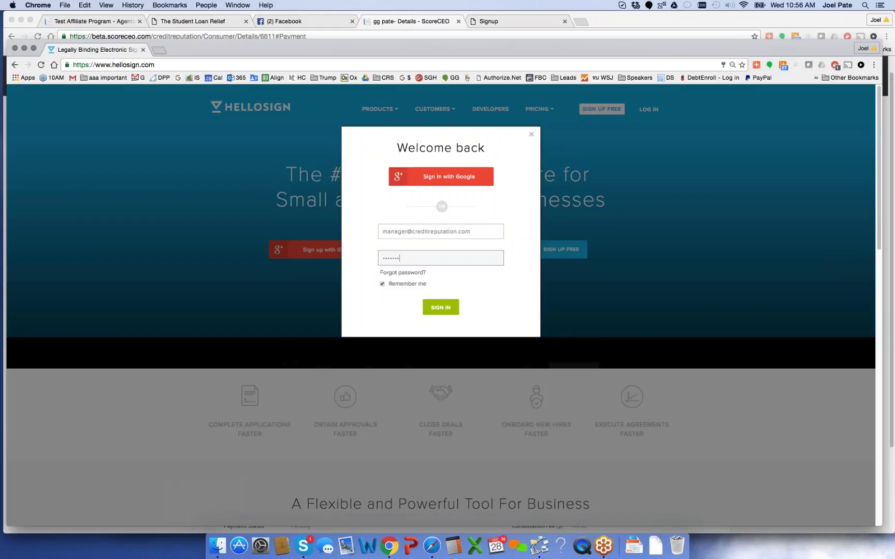
pyautogui.click(443, 309)
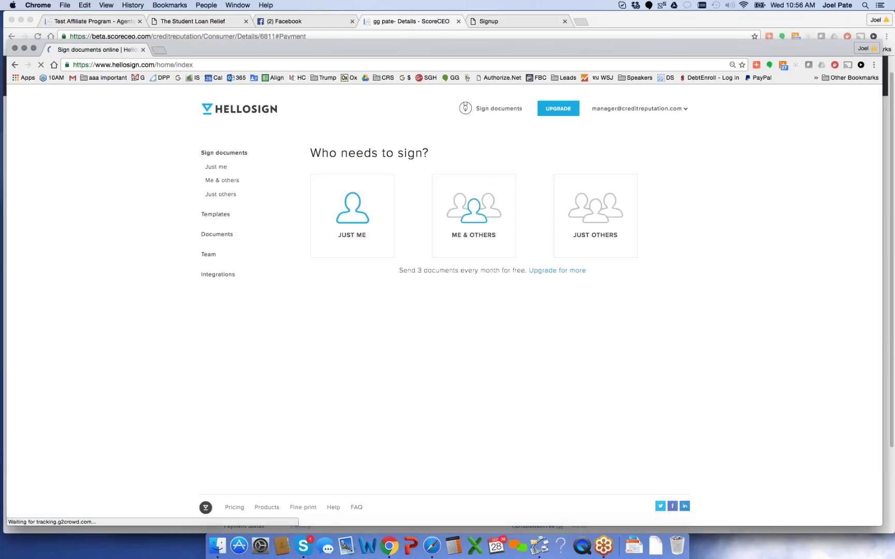
pyautogui.click(222, 239)
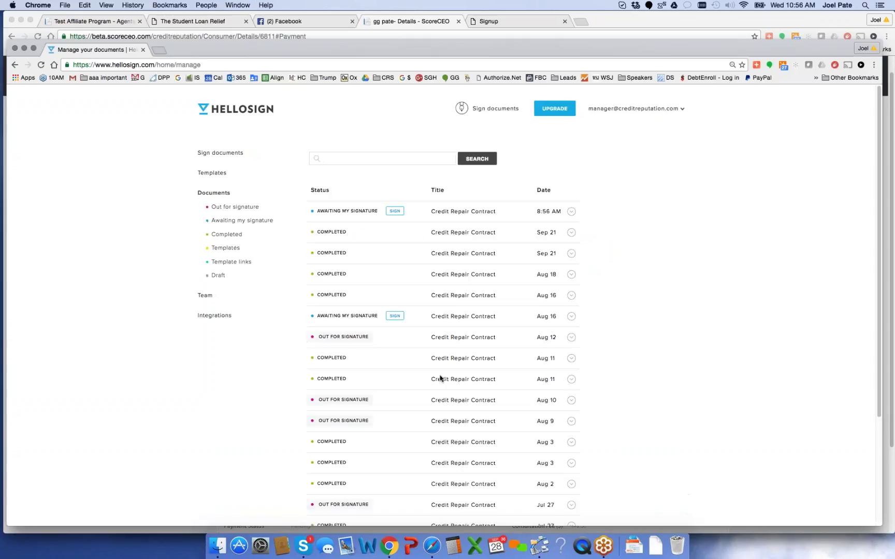
pyautogui.click(394, 210)
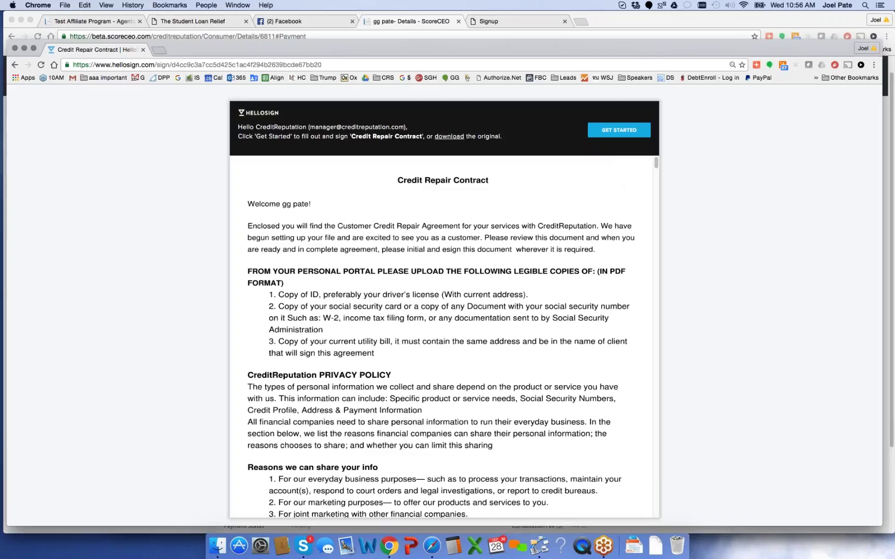
# Insert the company rep's saved signature into the contract, then continue and agree to finalize.
pyautogui.click(617, 130)
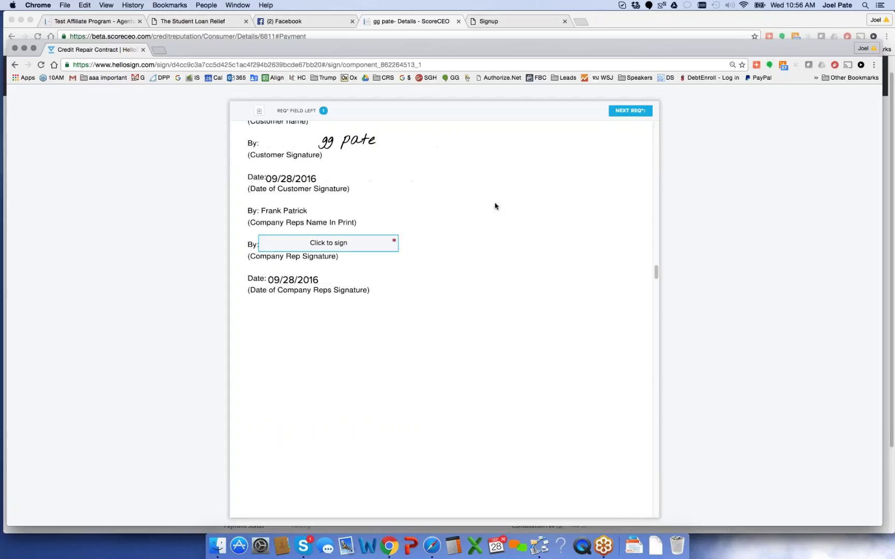
pyautogui.click(363, 244)
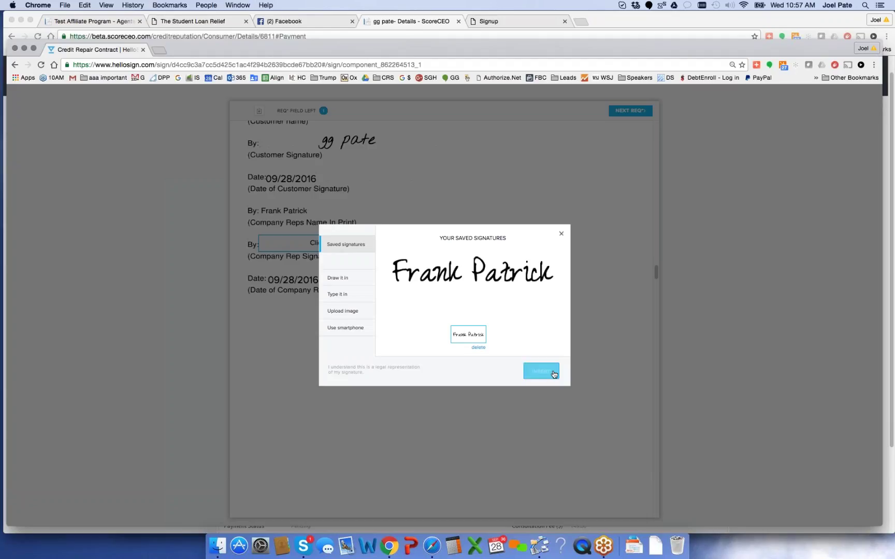
pyautogui.click(547, 372)
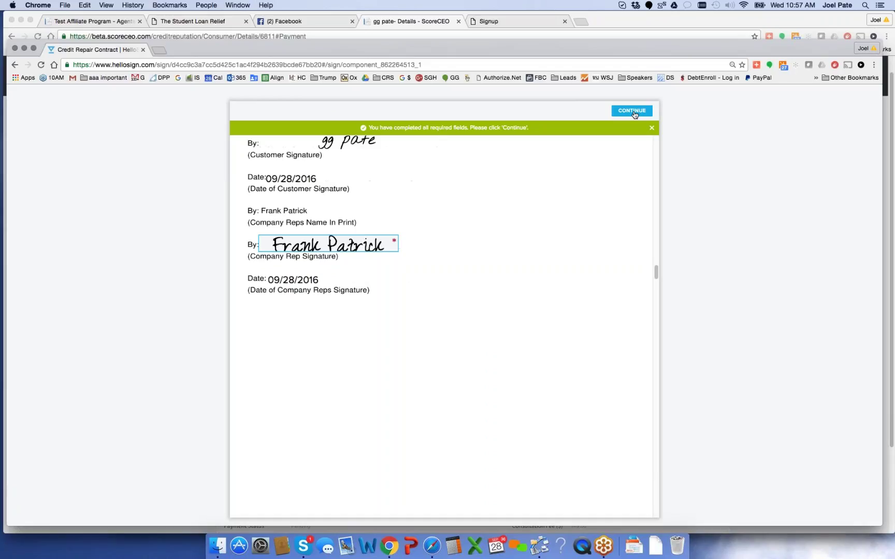
pyautogui.click(633, 111)
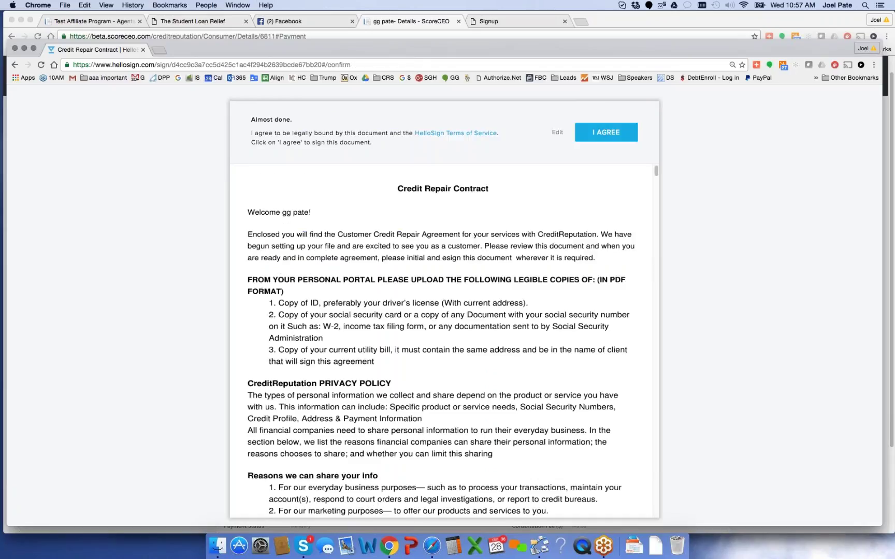
pyautogui.click(607, 133)
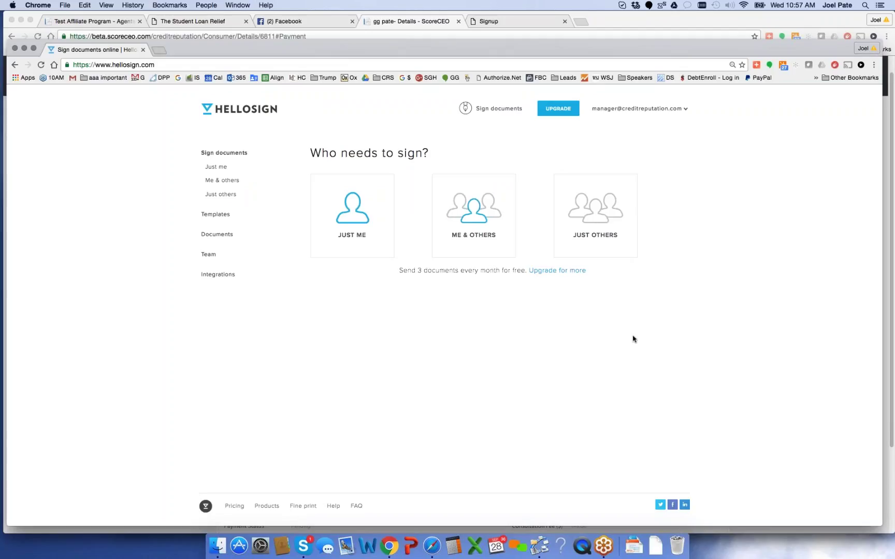
# Close HelloSign, switch to the customer's portal, and view its Signed Documents list.
pyautogui.click(14, 48)
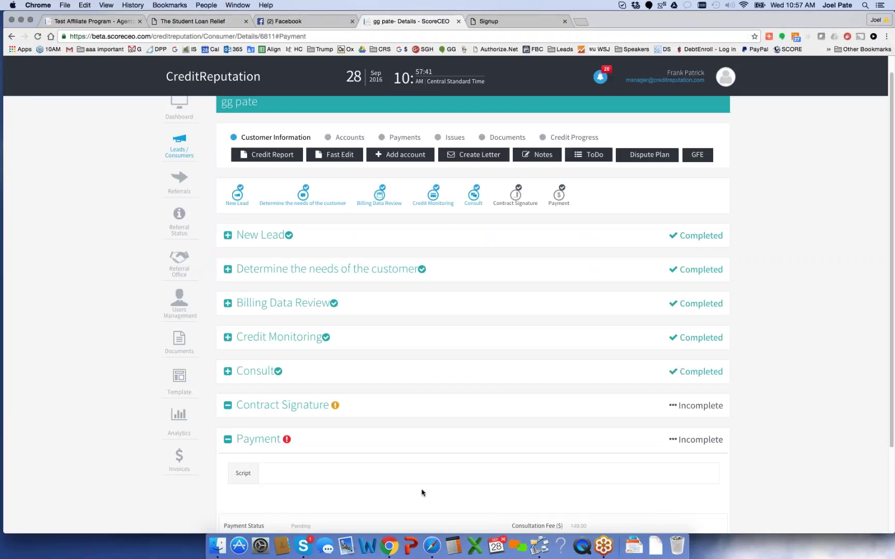
pyautogui.click(431, 546)
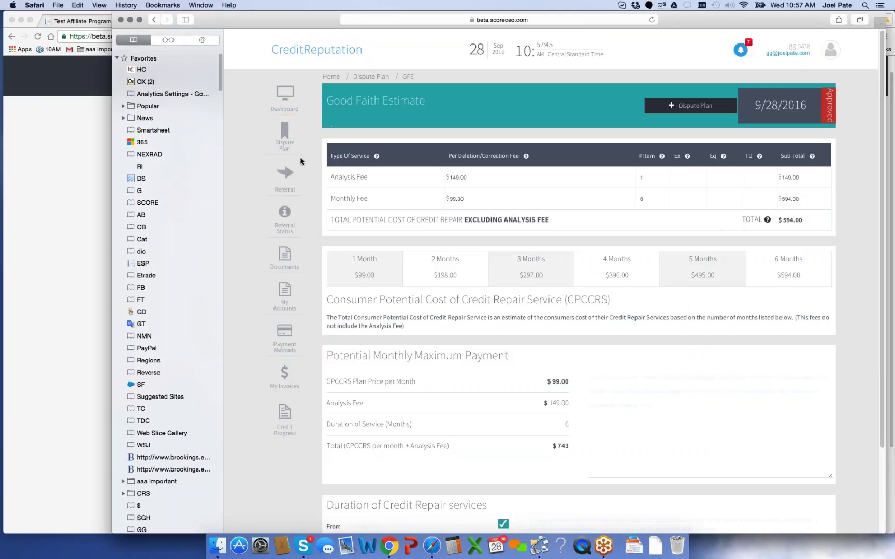
pyautogui.click(284, 257)
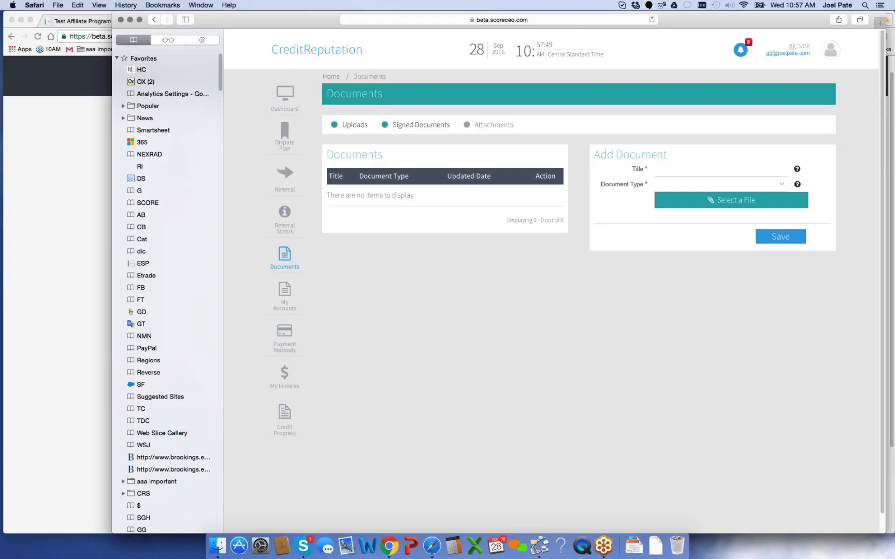
pyautogui.click(427, 125)
# Reload the manager's customer details page to see Contract Signature marked Completed.
pyautogui.click(57, 197)
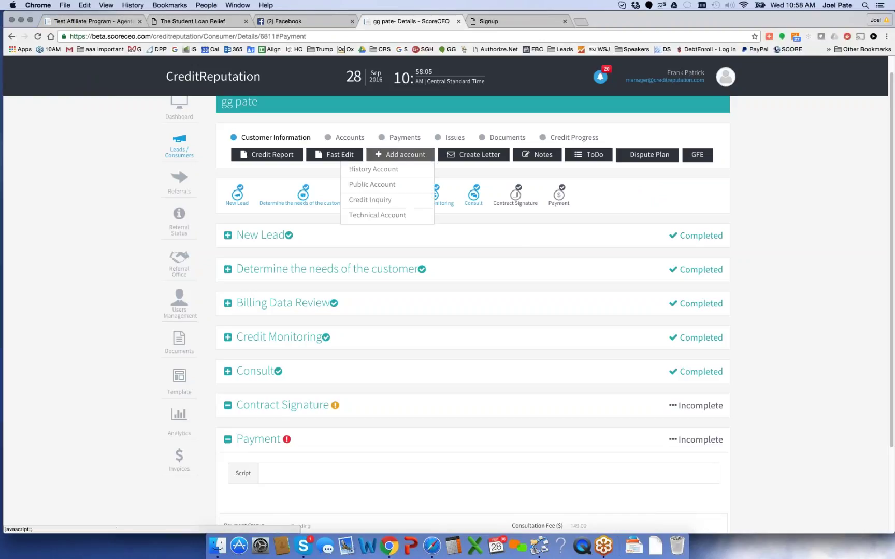
pyautogui.scroll(2, 374, 149)
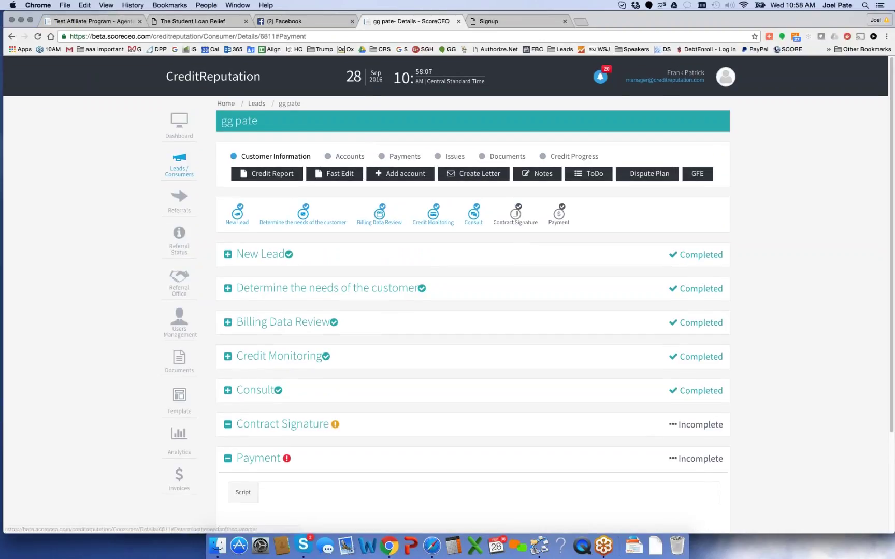
pyautogui.click(38, 37)
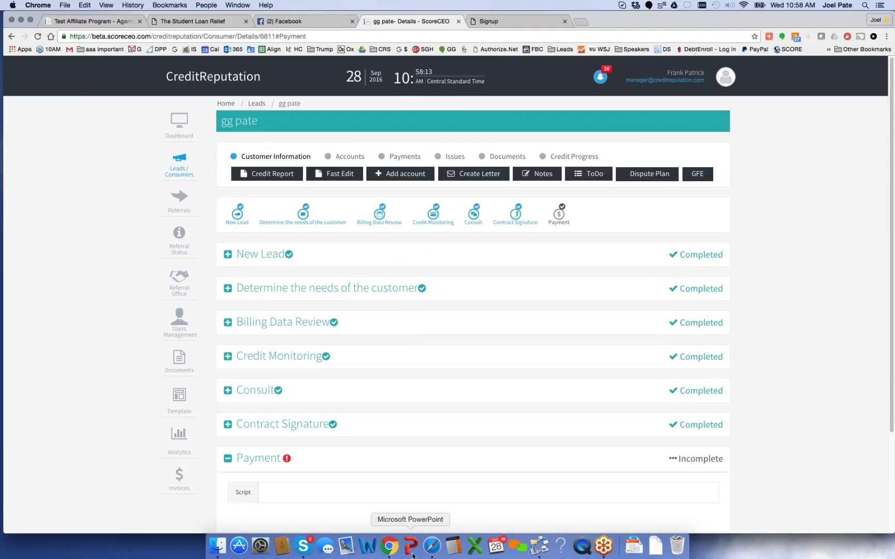
# Open the signed Credit Repair Contract in the customer portal and scroll to its Audit Trail.
pyautogui.click(432, 545)
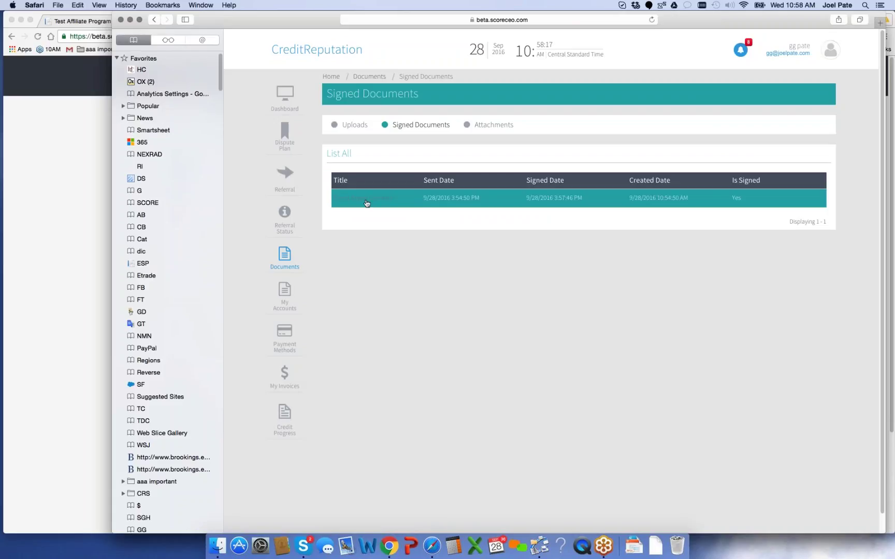
pyautogui.click(367, 202)
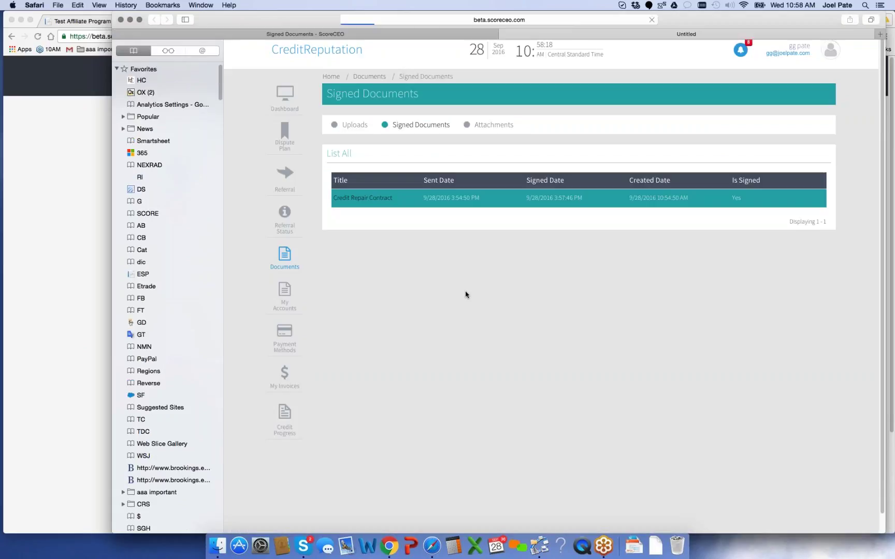
pyautogui.scroll(-15, 466, 298)
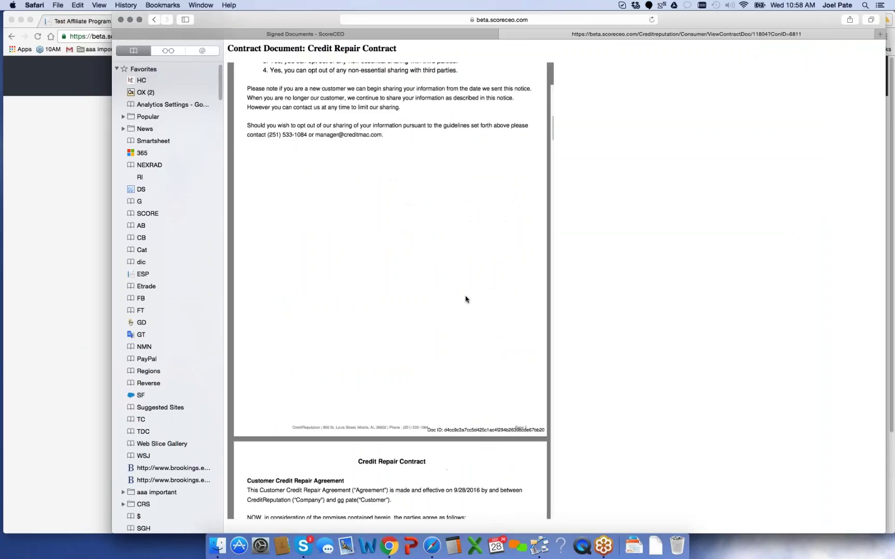
pyautogui.scroll(-15, 466, 298)
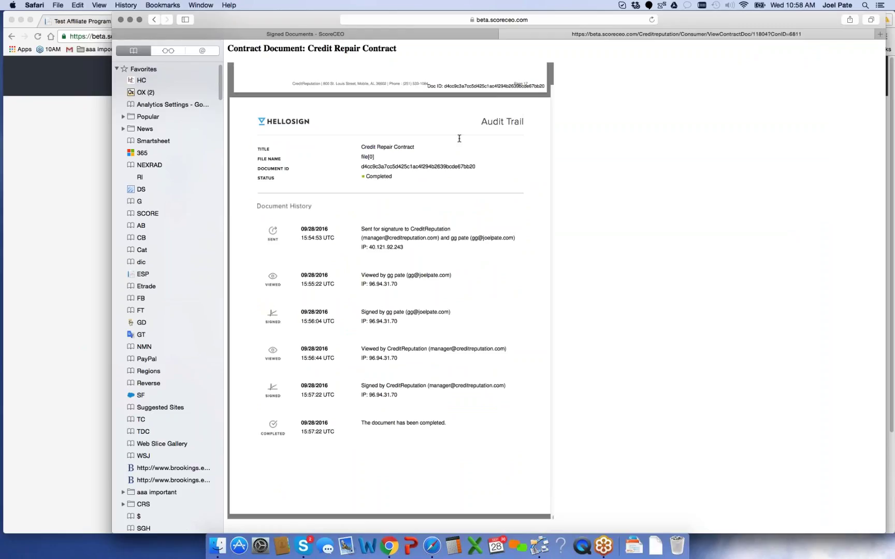
pyautogui.moveTo(477, 119); pyautogui.dragTo(527, 120)
# Return to the customer details, re-expand the Payment step and review the consultation fee.
pyautogui.click(90, 325)
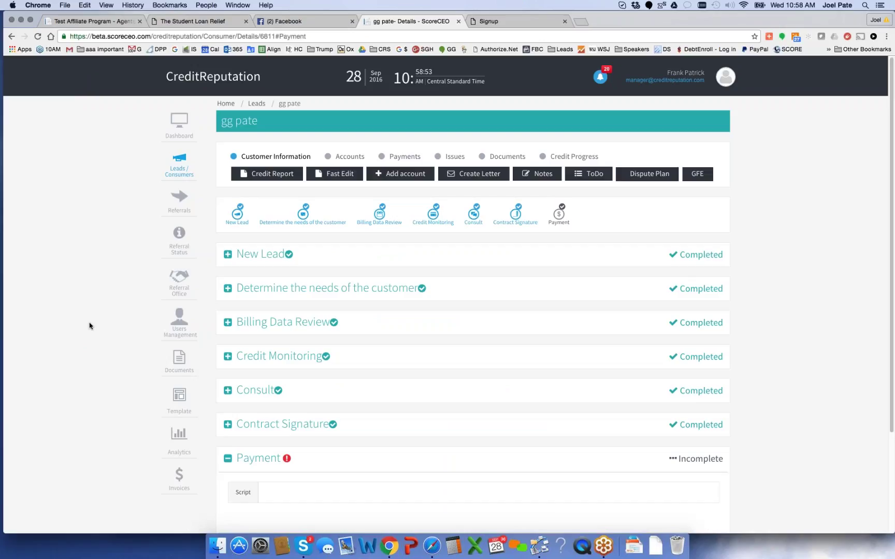
pyautogui.click(258, 458)
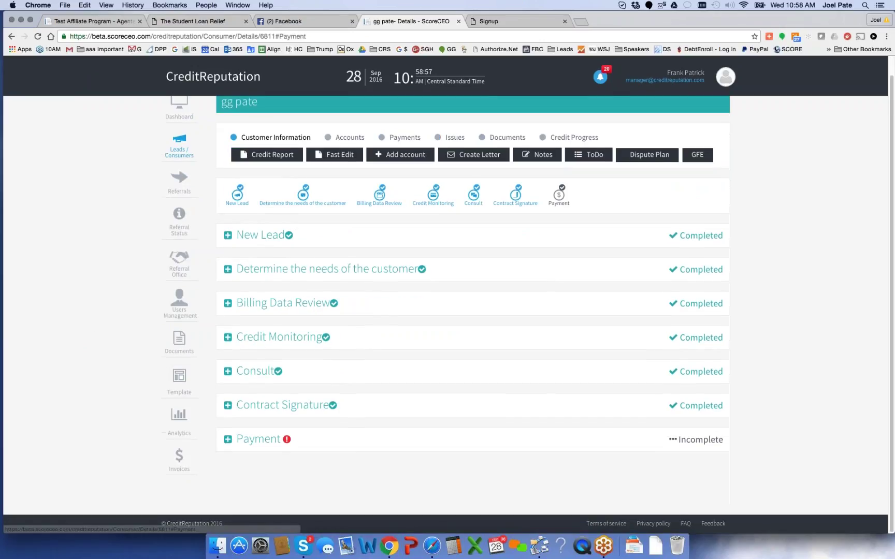
pyautogui.click(357, 440)
pyautogui.scroll(-3, 585, 370)
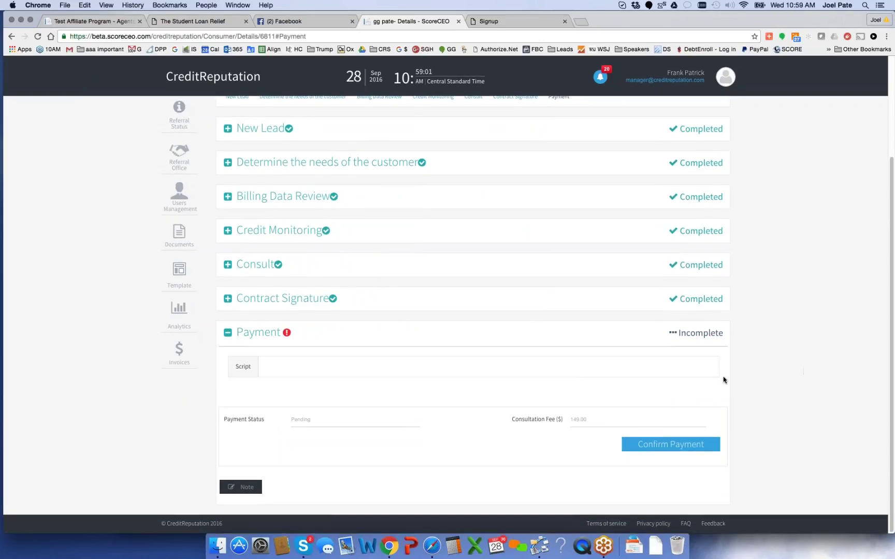
pyautogui.moveTo(596, 421); pyautogui.dragTo(569, 418)
# In Billing Data Review, leave the payment method on Cash, view the next billing date, then go to IdentityIQ signup.
pyautogui.click(295, 201)
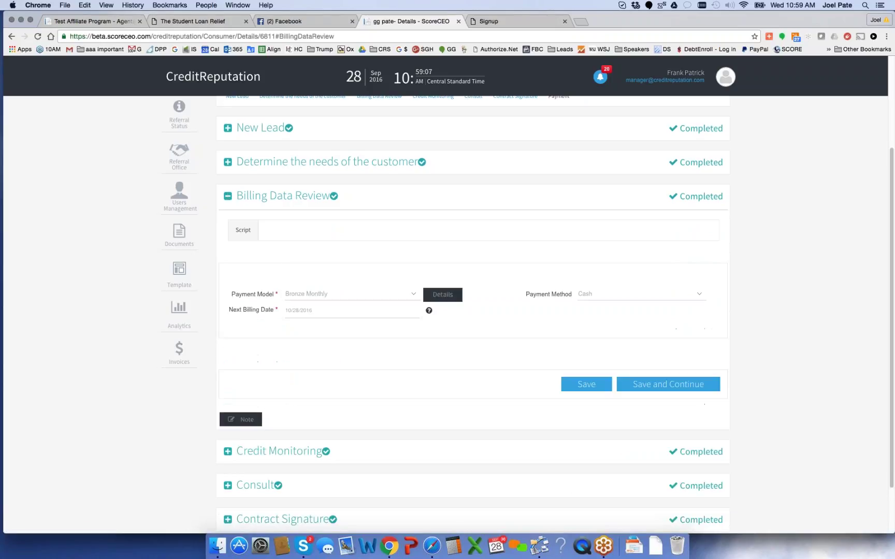
pyautogui.click(698, 293)
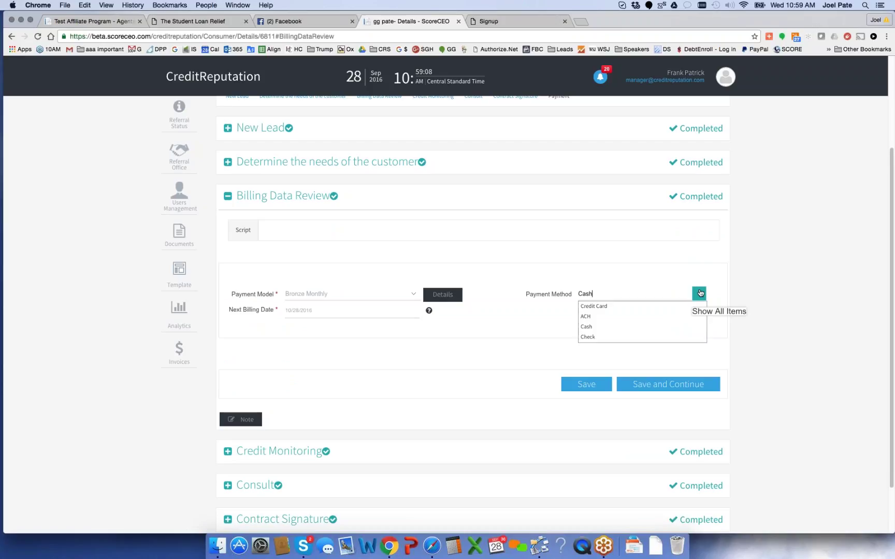
pyautogui.click(620, 307)
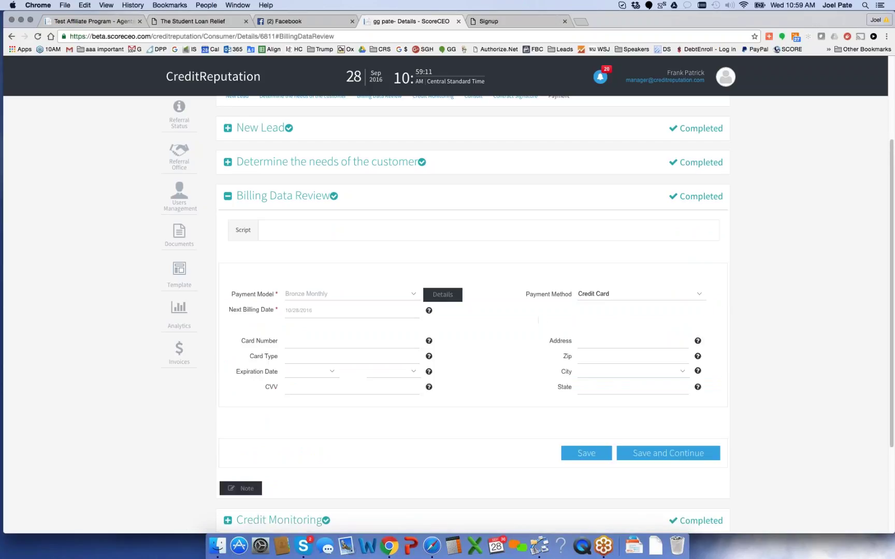
pyautogui.click(699, 295)
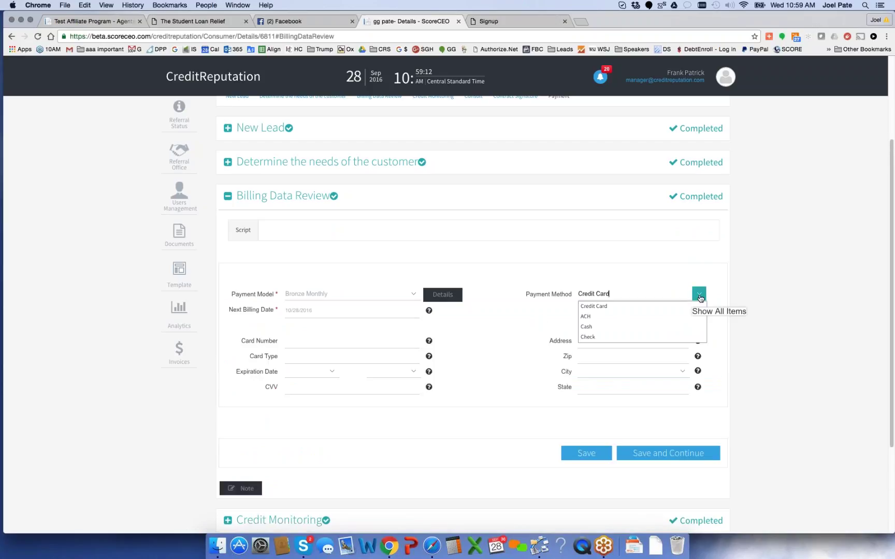
pyautogui.click(596, 328)
pyautogui.click(409, 311)
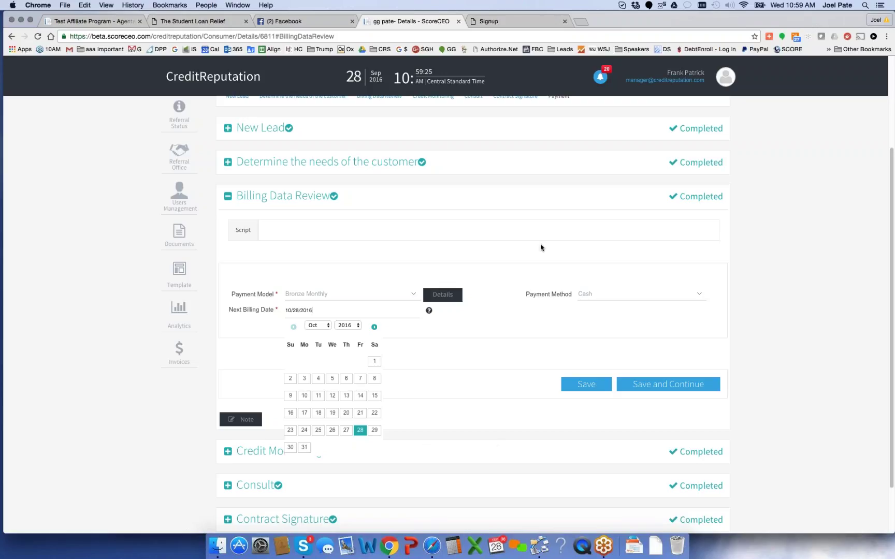
pyautogui.click(517, 24)
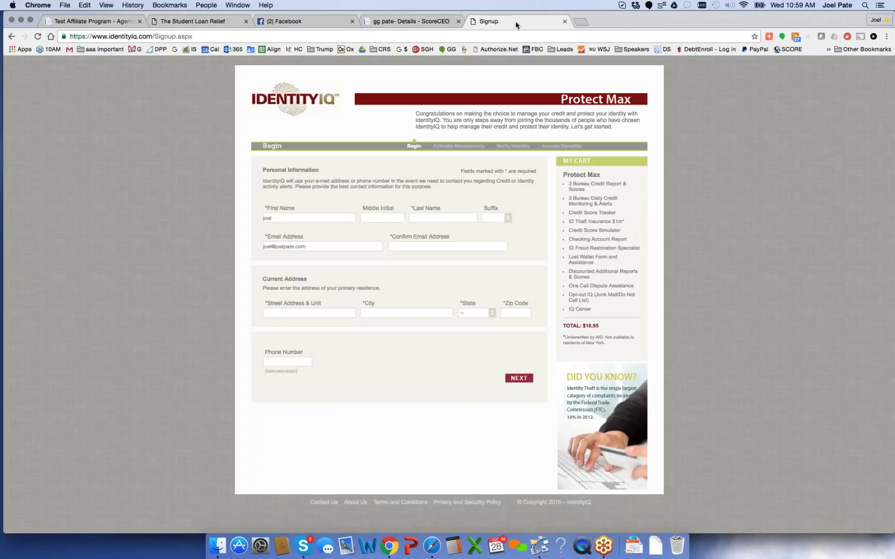
# Load scorewayu.com in place of the signup page, then close that tab and open a new one.
pyautogui.click(398, 36)
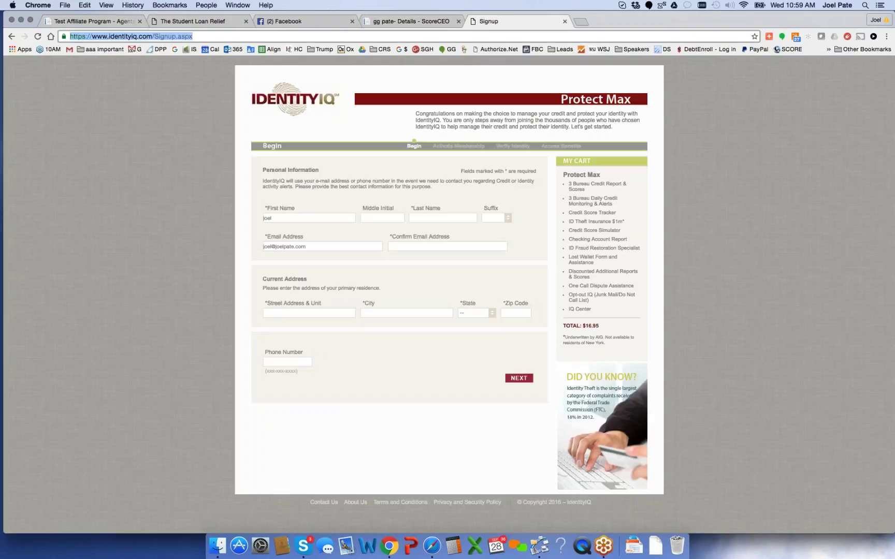
pyautogui.write('score')
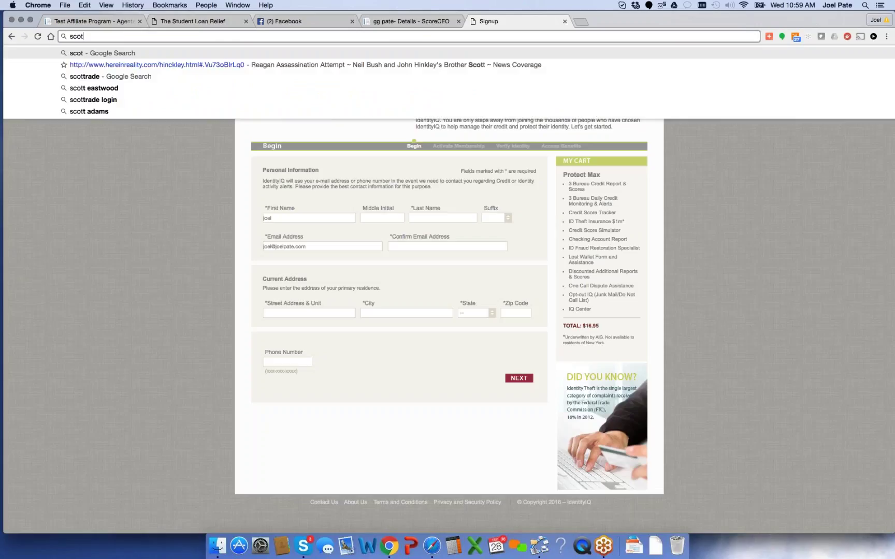
pyautogui.press('Return')
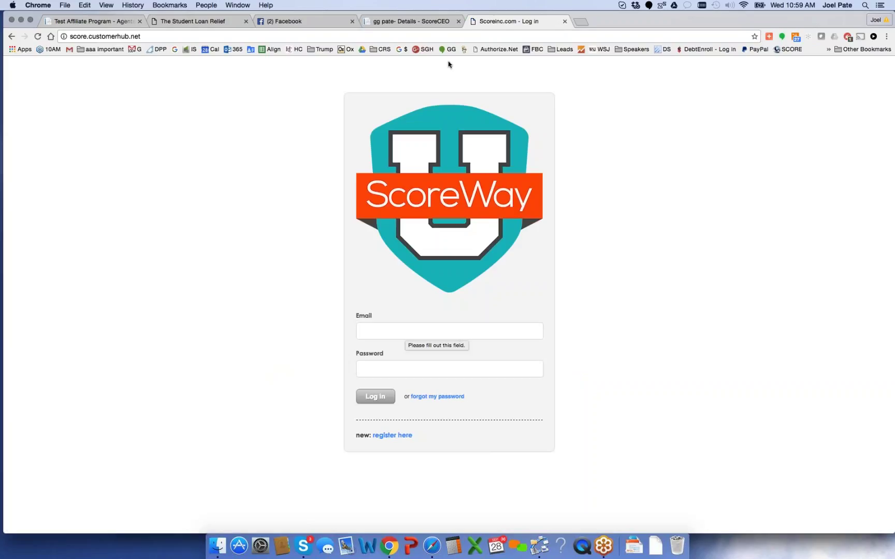
pyautogui.click(565, 22)
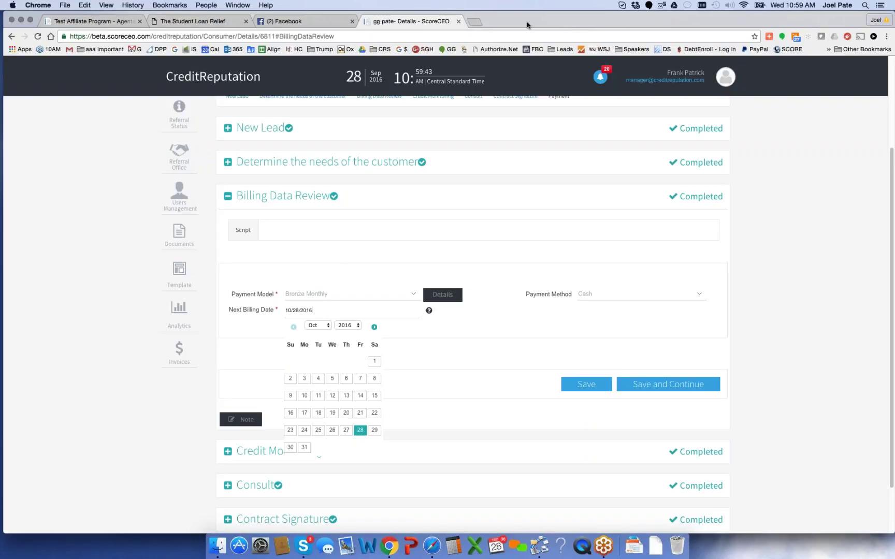
pyautogui.click(474, 22)
# Load scoreinc.com and highlight the support phone number on the home page.
pyautogui.write('score')
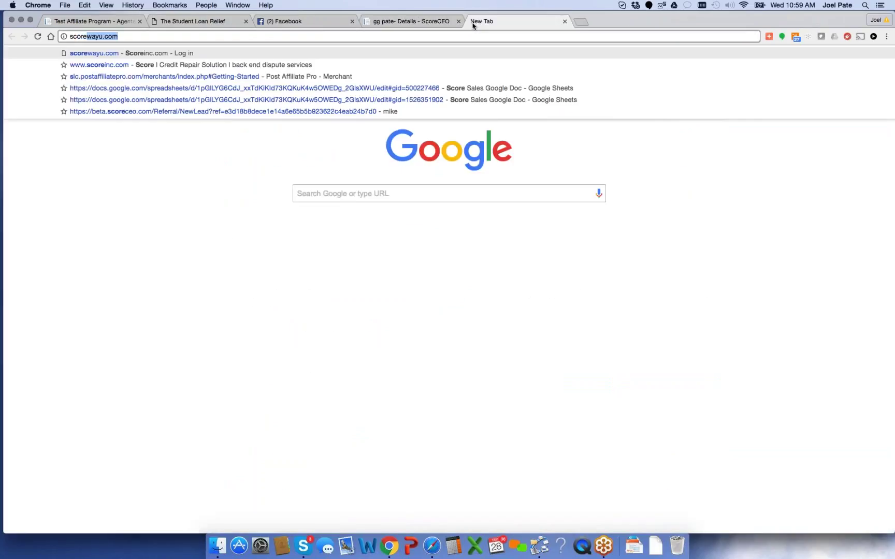
pyautogui.write('inc.com')
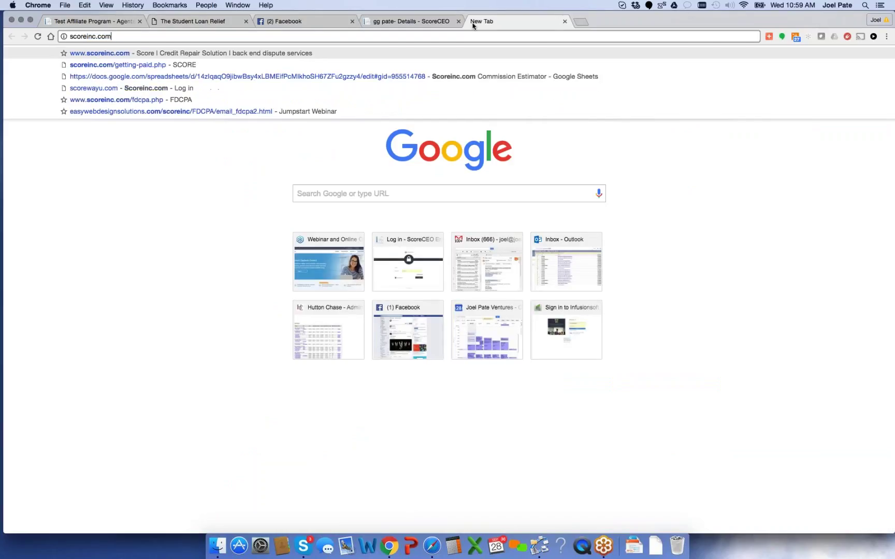
pyautogui.press('Return')
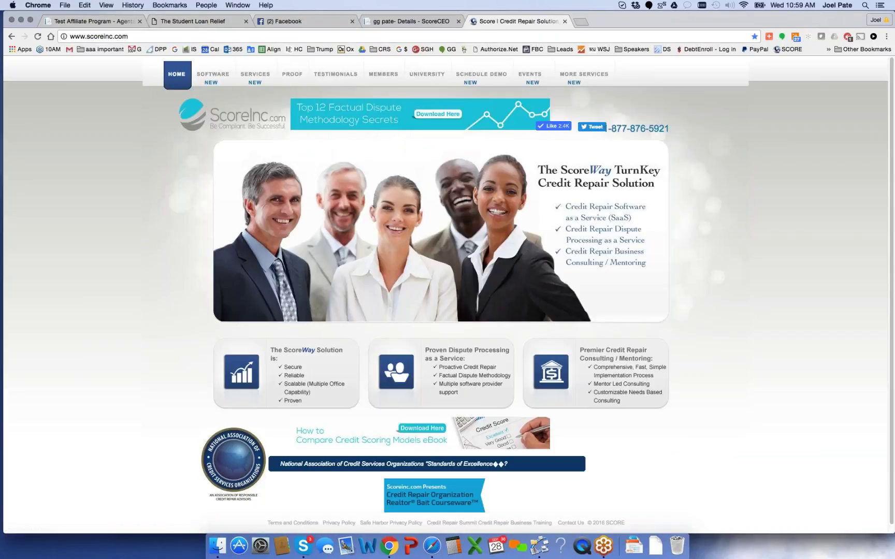
pyautogui.moveTo(672, 130); pyautogui.dragTo(604, 128)
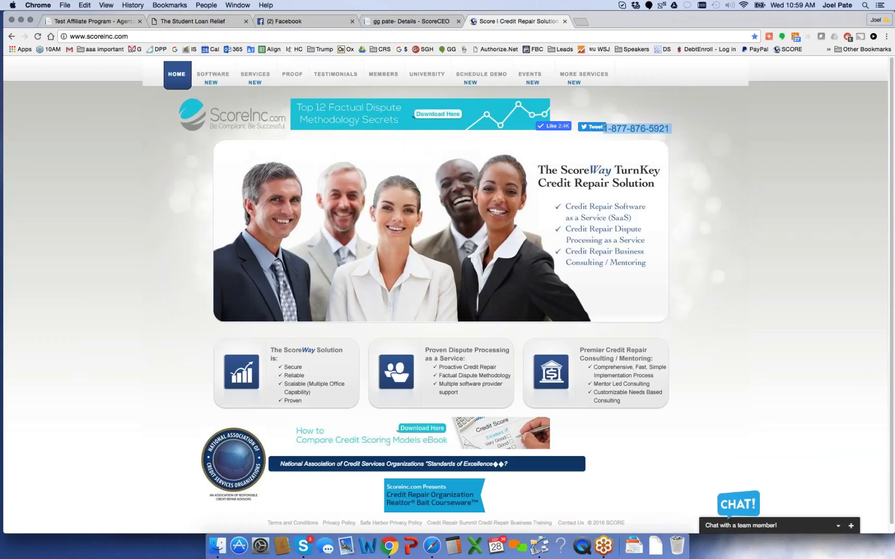
pyautogui.scroll(-1, 720, 240)
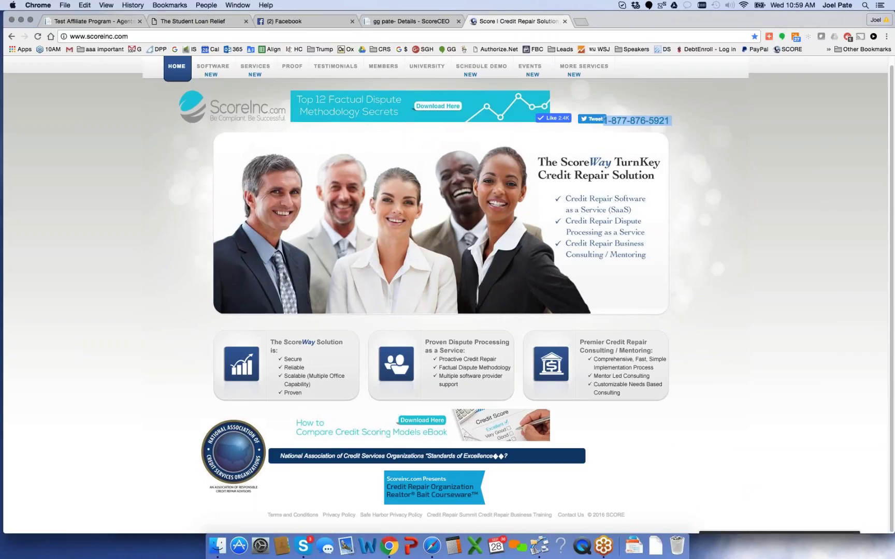
# Start a support chat with the question 'test', then reply 'thank you' to the agent.
pyautogui.click(850, 532)
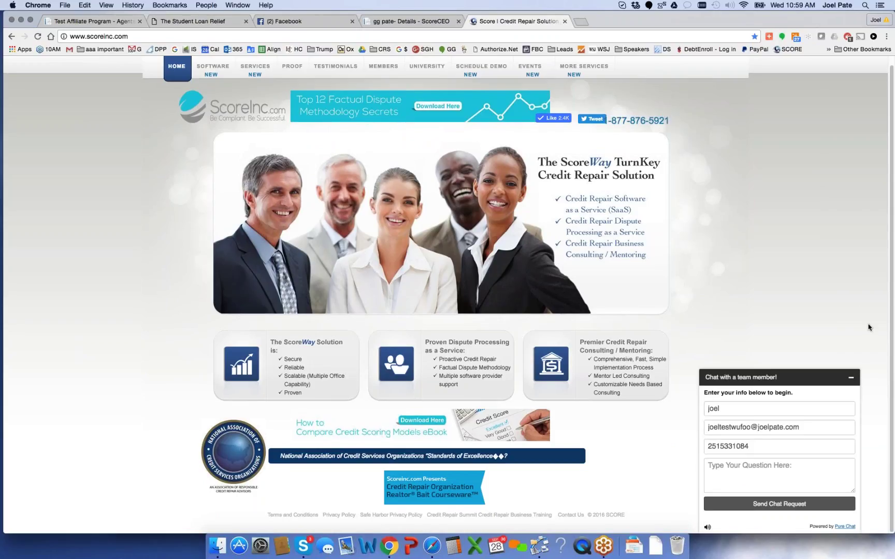
pyautogui.click(795, 507)
pyautogui.write('test')
pyautogui.click(766, 504)
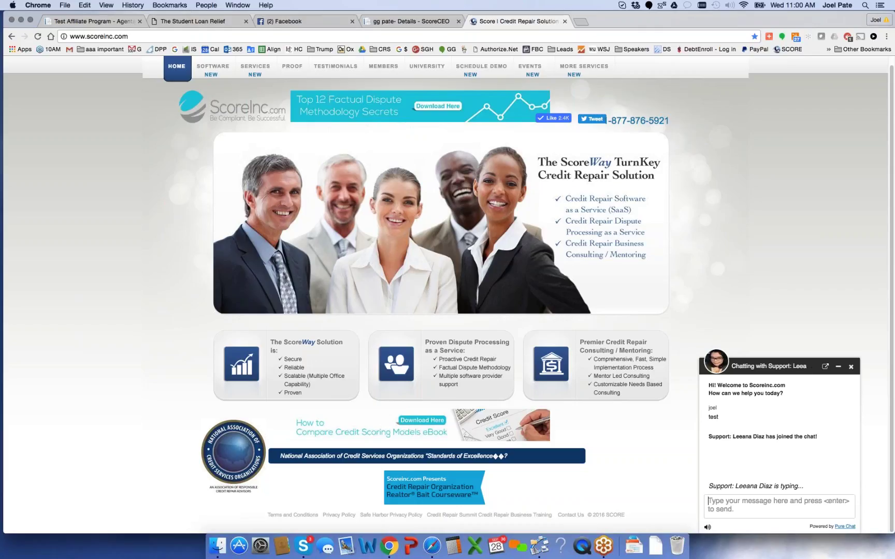
pyautogui.write('thank you')
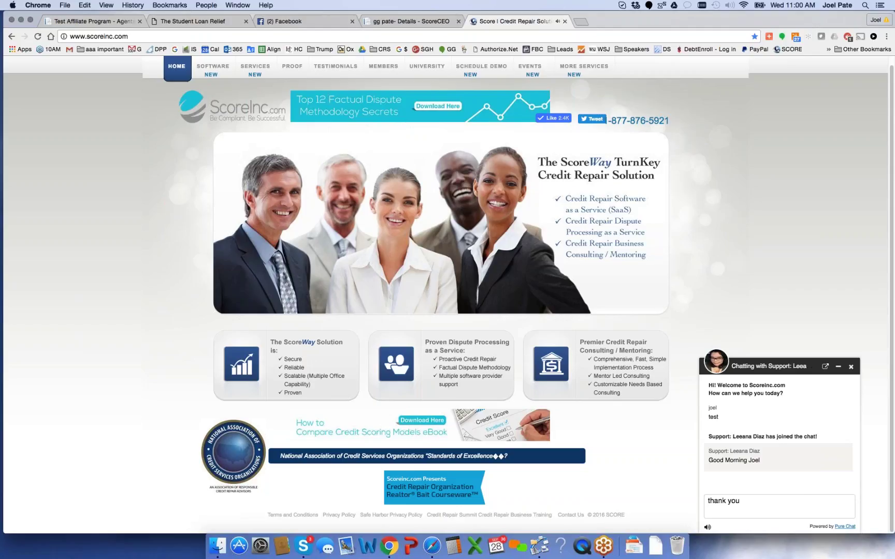
pyautogui.press('Return')
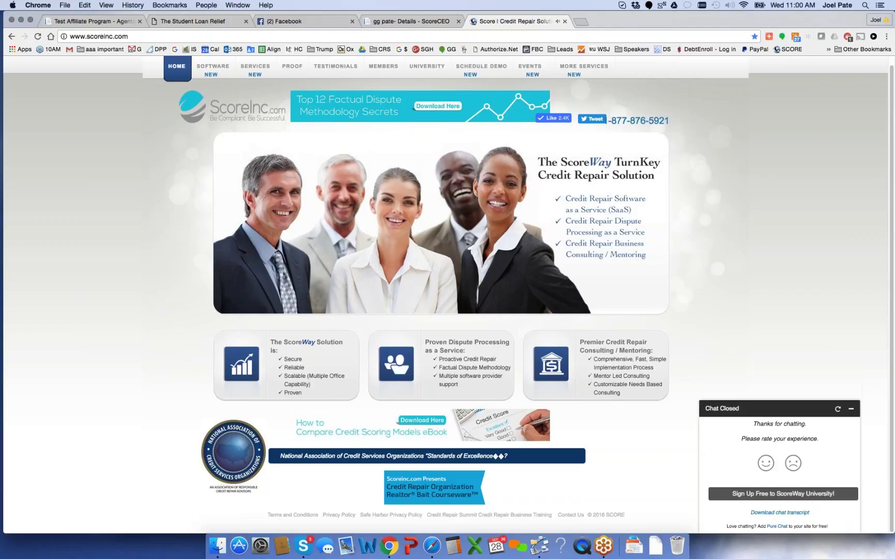
# Collapse the closed chat, visit the MEMBERS login page, then open the SOFTWARE page.
pyautogui.click(851, 409)
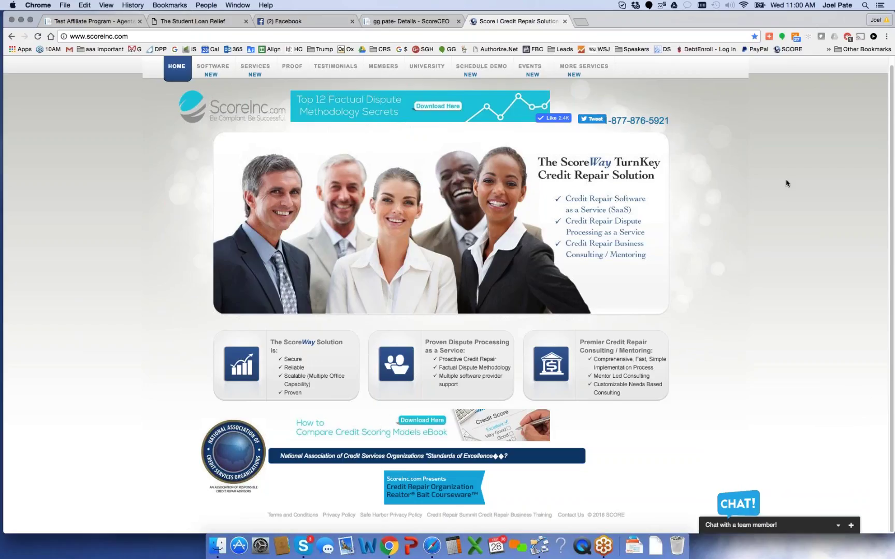
pyautogui.click(391, 67)
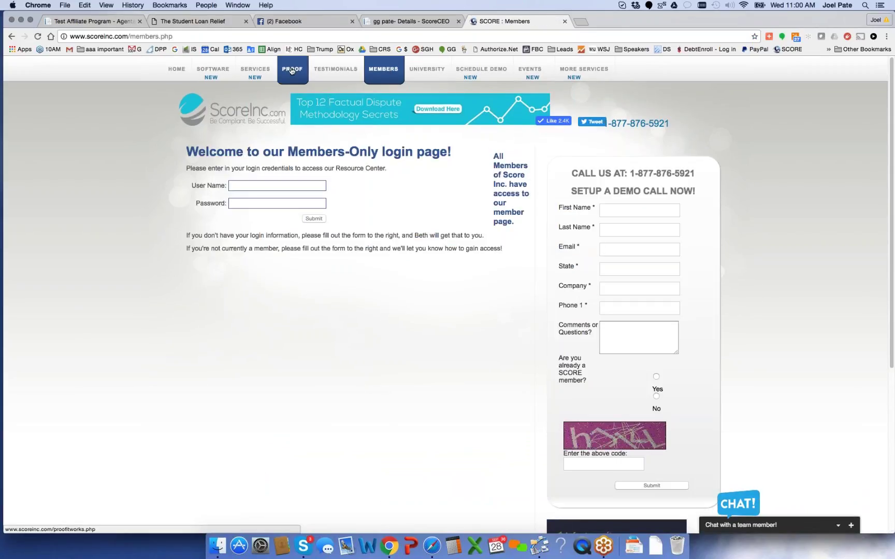
pyautogui.moveTo(251, 69)
pyautogui.click(212, 69)
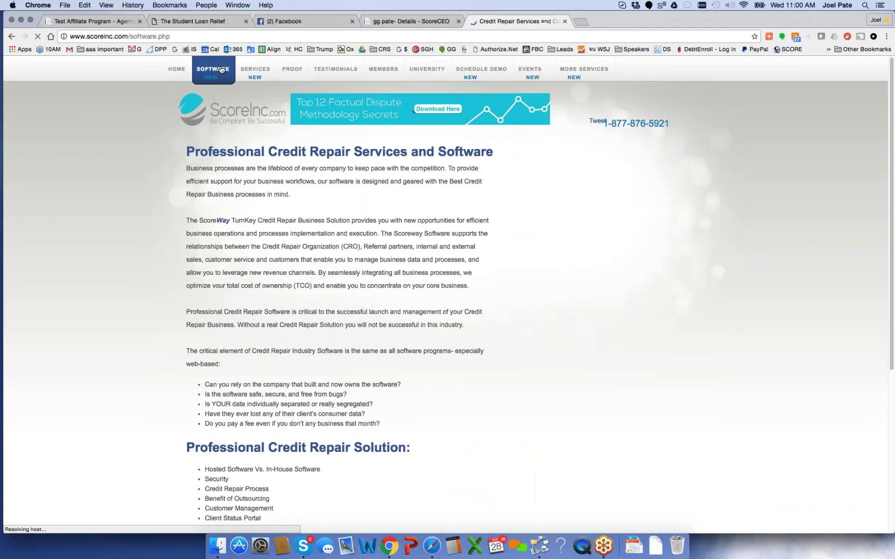
pyautogui.scroll(-3, 588, 166)
pyautogui.scroll(3, 588, 166)
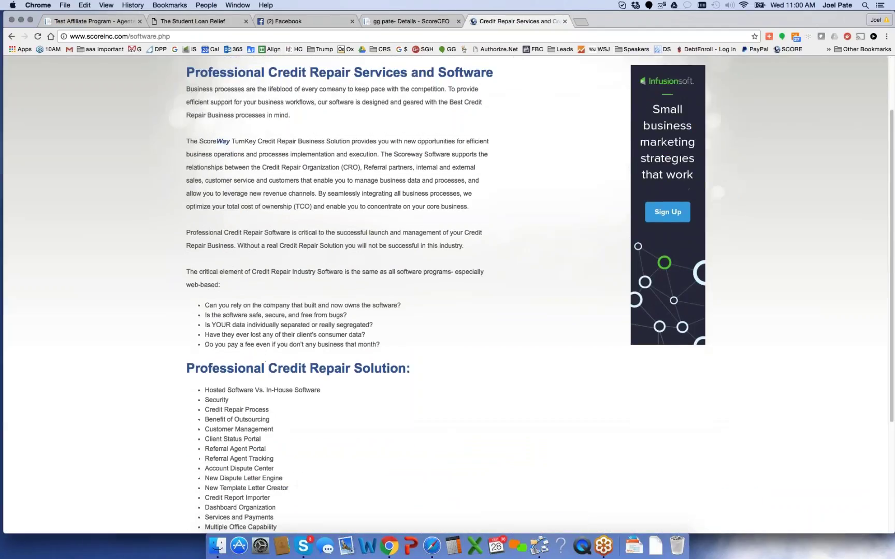
pyautogui.click(579, 22)
pyautogui.write('www.')
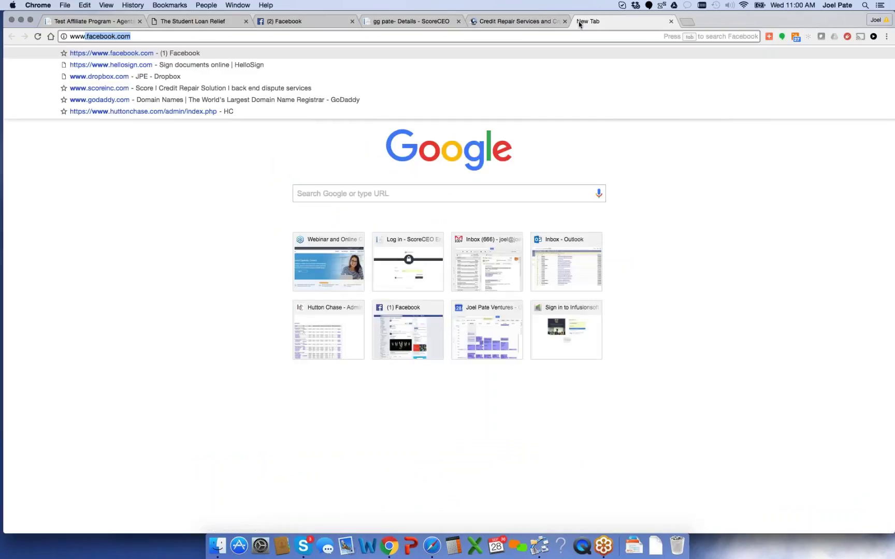
pyautogui.write('scoreq')
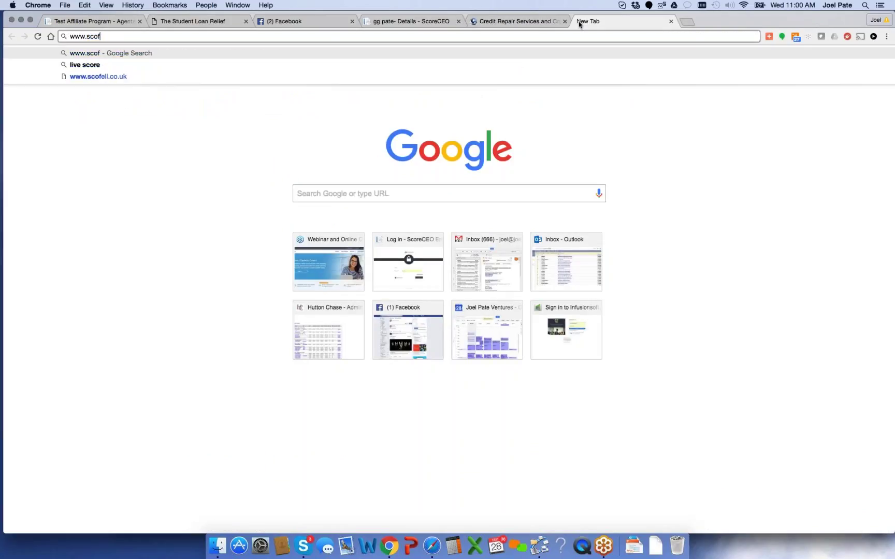
pyautogui.press('BackSpace')
pyautogui.write('ay')
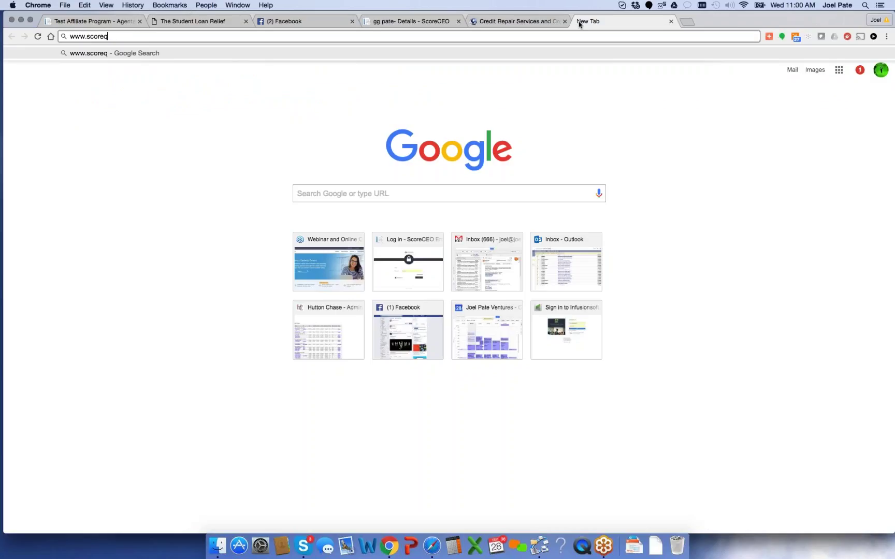
pyautogui.press('BackSpace')
pyautogui.press('BackSpace')
pyautogui.write('qa')
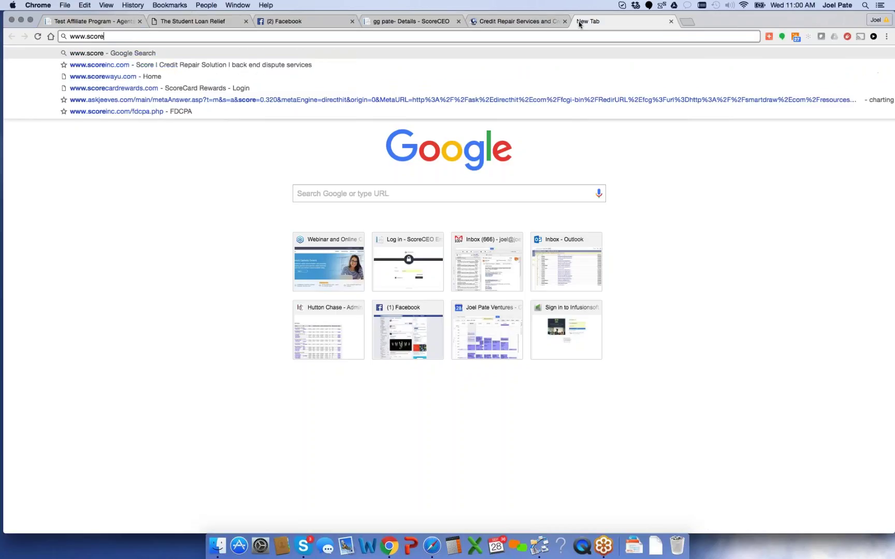
pyautogui.press('BackSpace')
pyautogui.press('BackSpace')
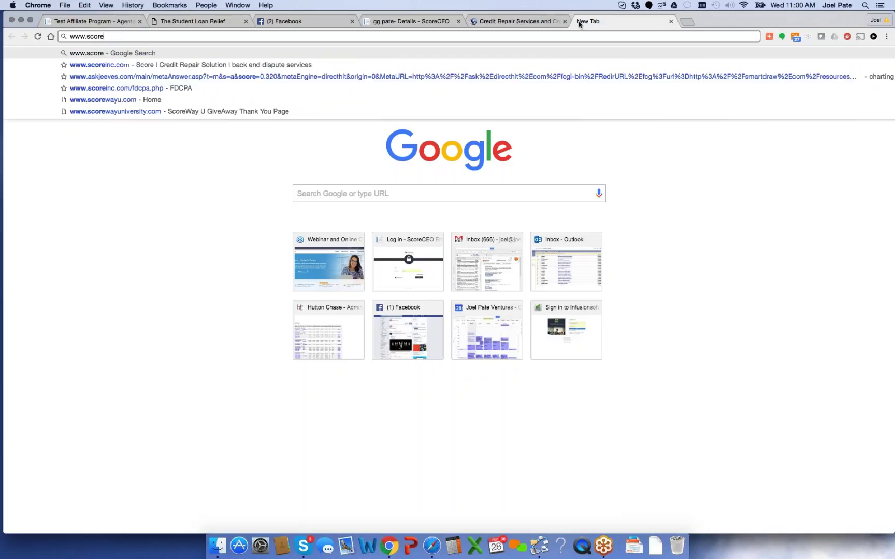
pyautogui.write('wayuniversity.com')
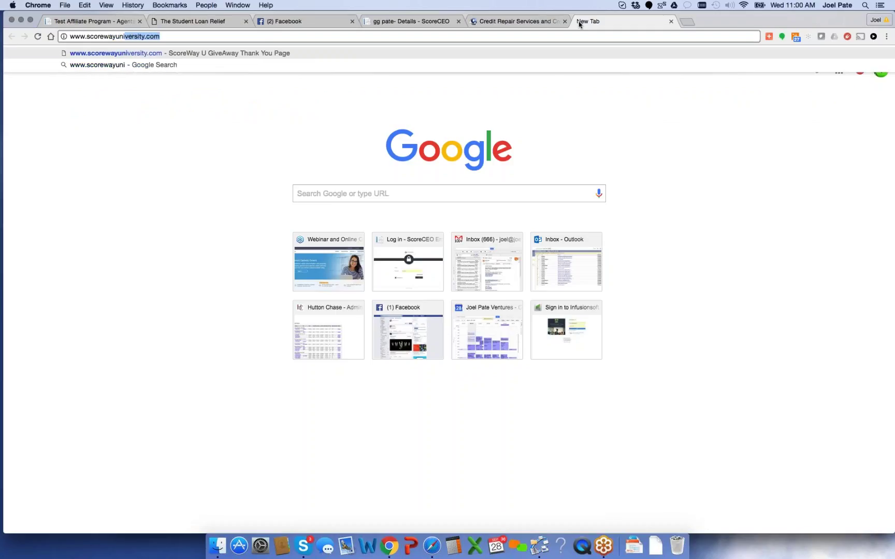
pyautogui.press('Return')
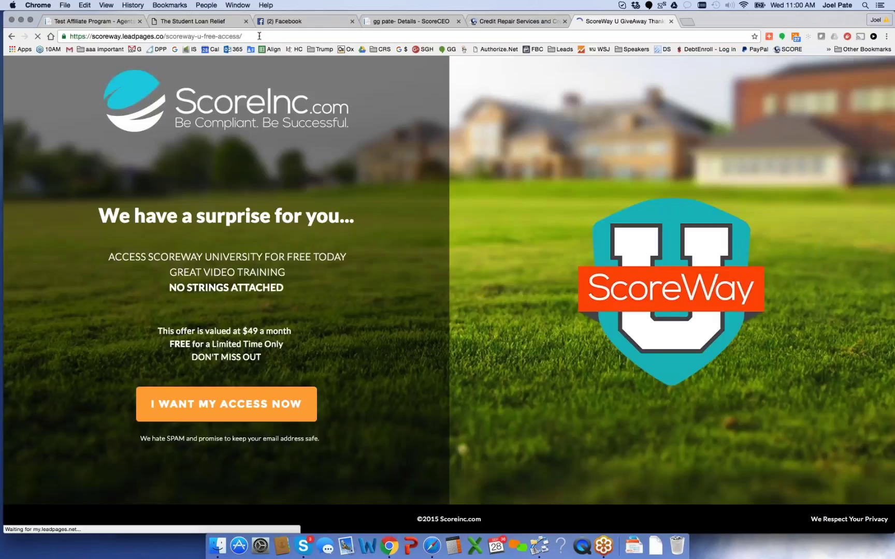
pyautogui.click(258, 36)
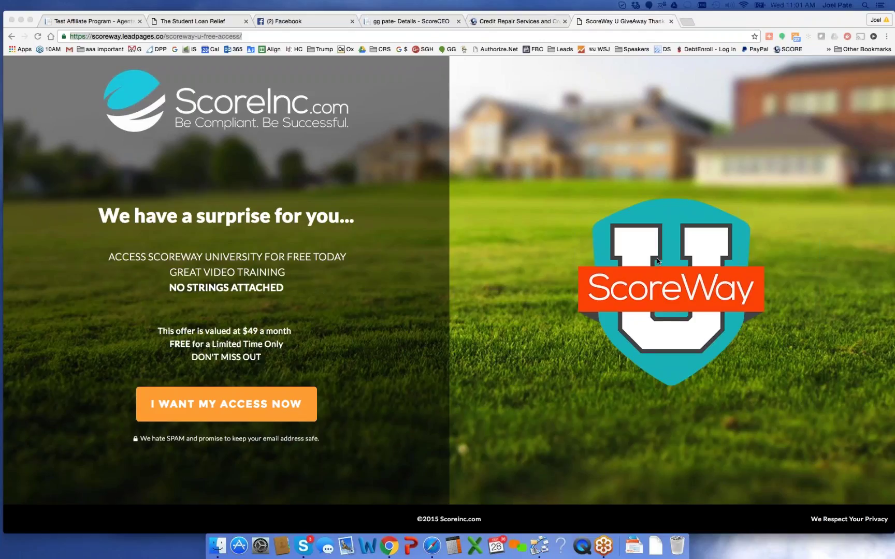
pyautogui.click(468, 36)
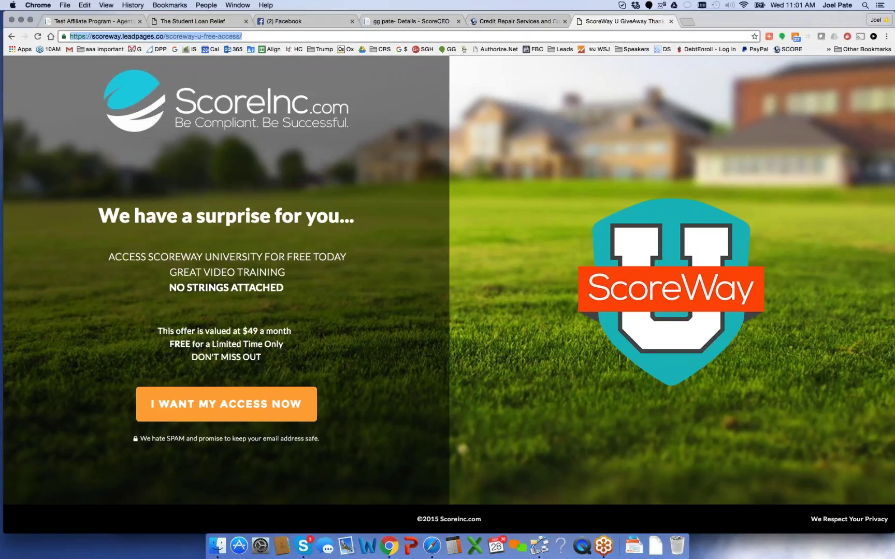
# Go to creditrepairsummit.com and open the Summit Pricing page.
pyautogui.write('credt')
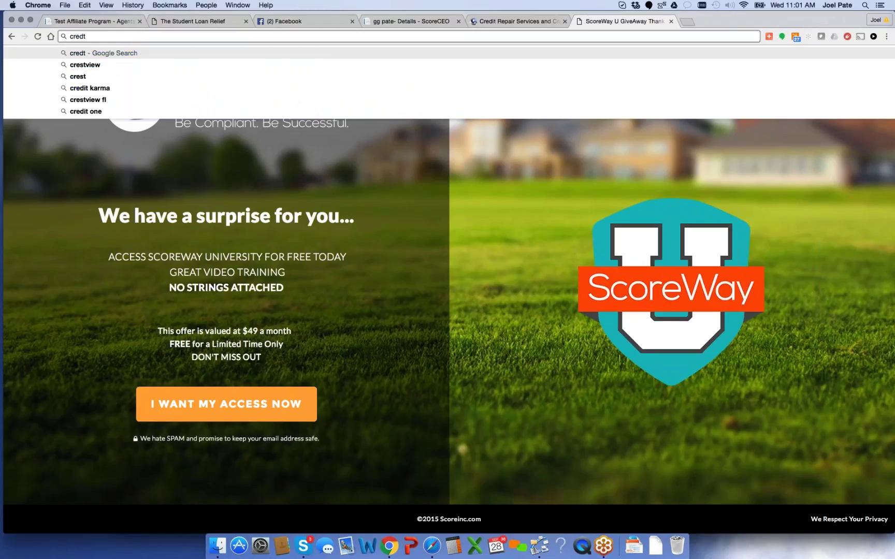
pyautogui.press('BackSpace')
pyautogui.write('itrepairsummit.com')
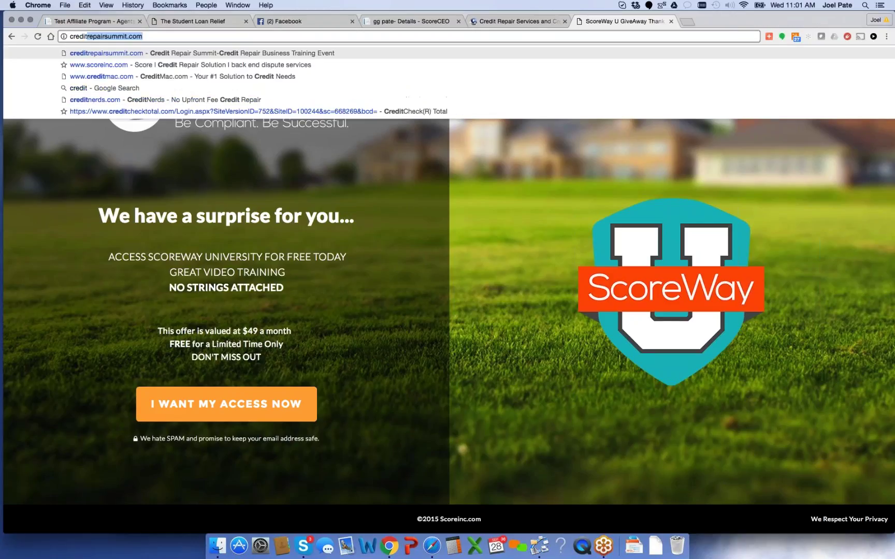
pyautogui.press('Return')
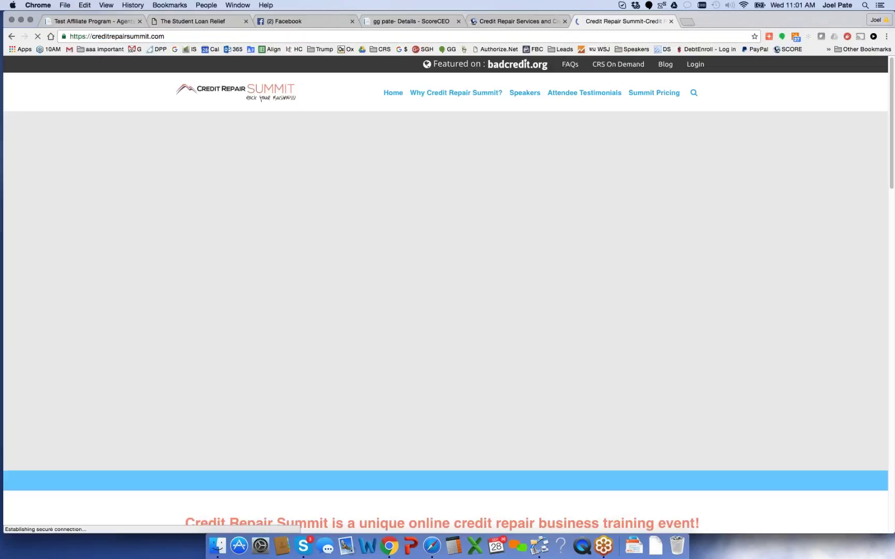
pyautogui.click(660, 93)
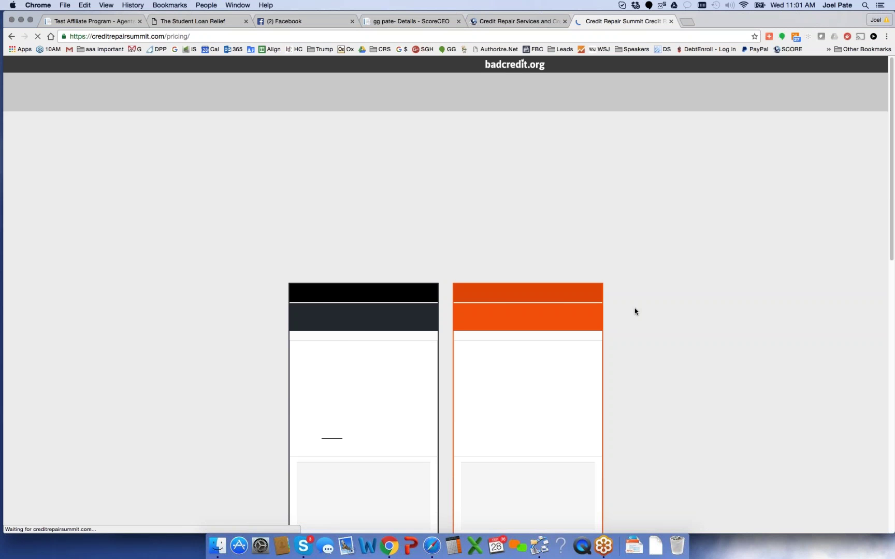
# Review the pricing cards, highlighting CRS 2016 Access Live and the $349 one-year price.
pyautogui.scroll(-5, 635, 312)
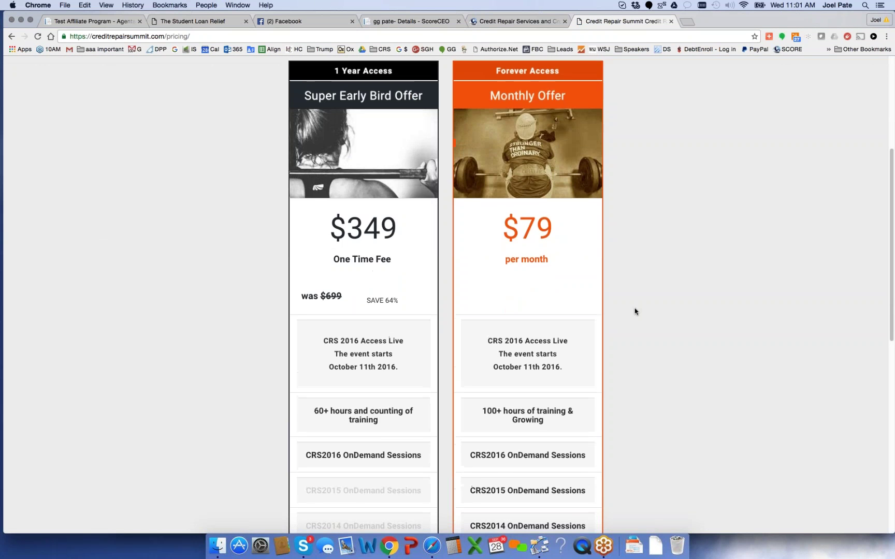
pyautogui.scroll(-2, 635, 311)
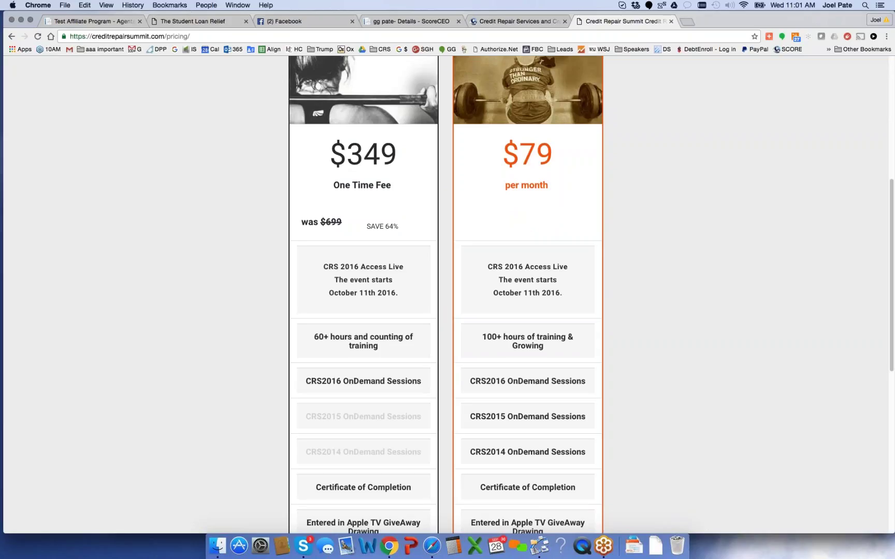
pyautogui.moveTo(488, 267); pyautogui.dragTo(570, 268)
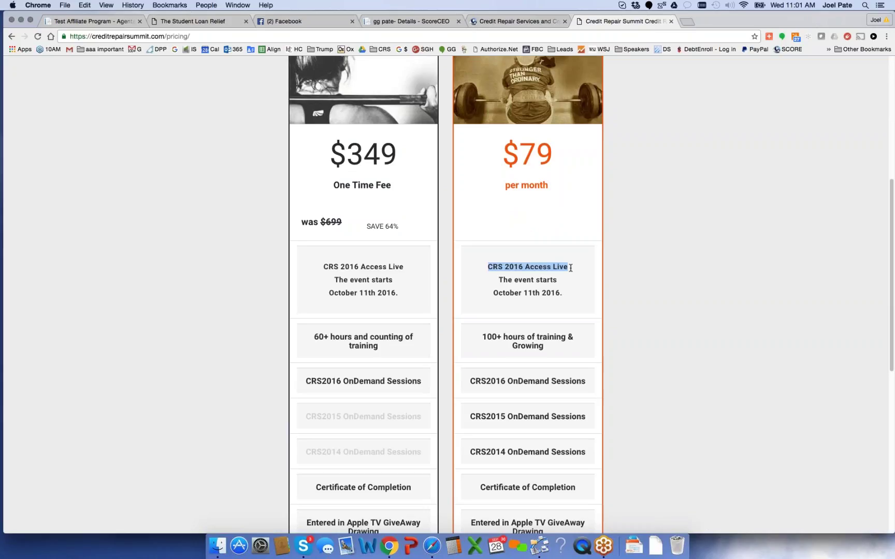
pyautogui.moveTo(347, 154); pyautogui.dragTo(396, 155)
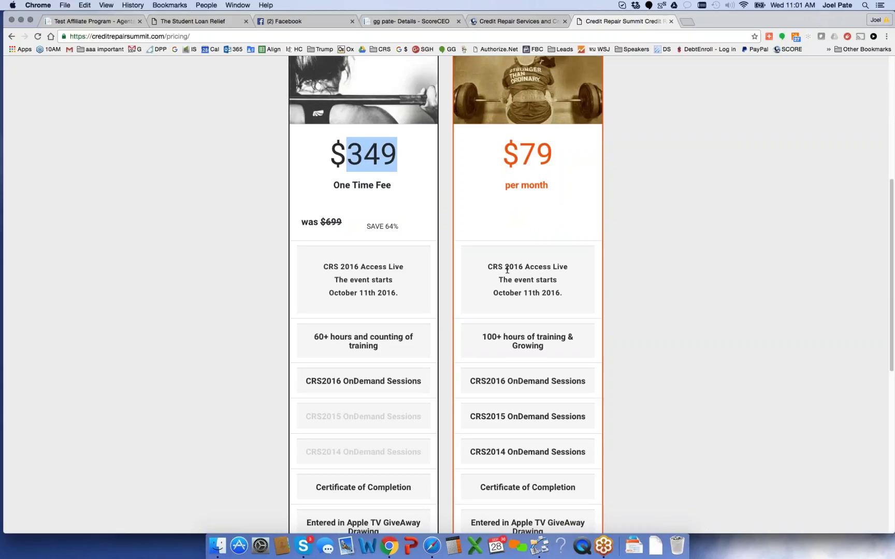
pyautogui.scroll(-2, 507, 270)
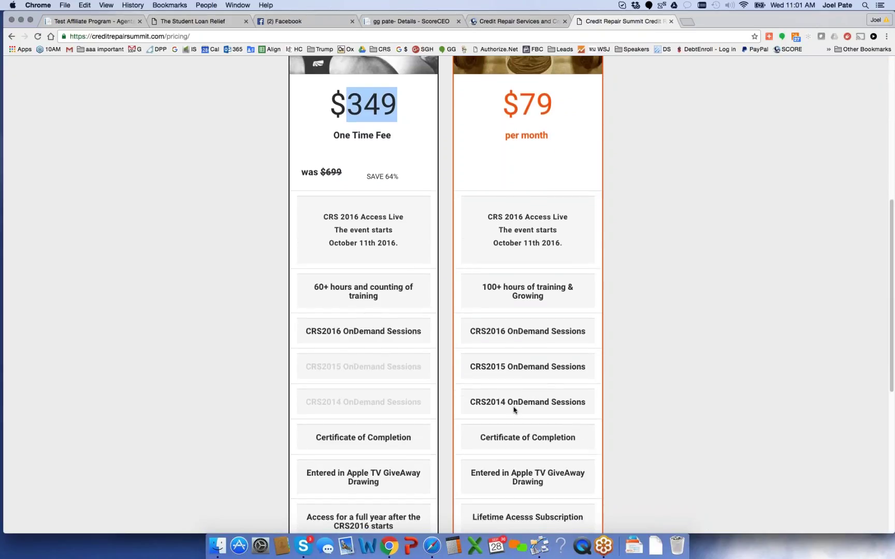
pyautogui.scroll(-4, 559, 354)
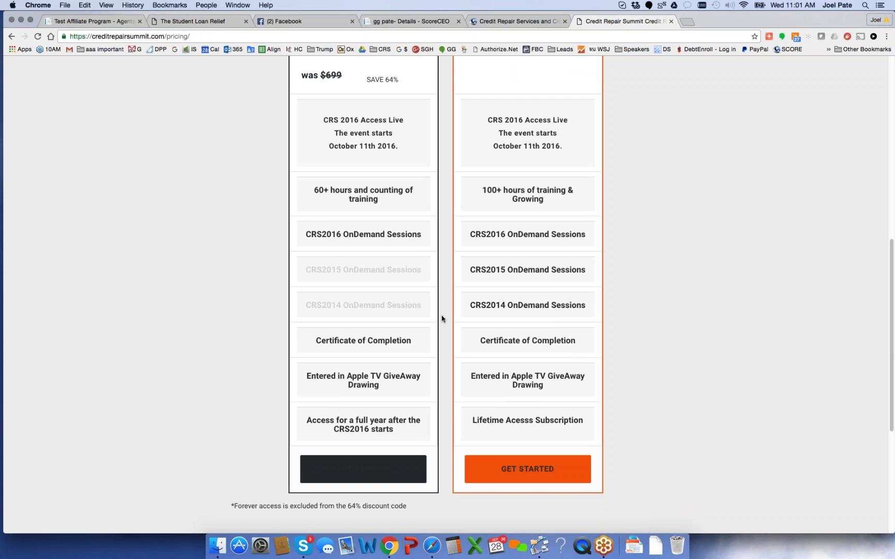
pyautogui.scroll(10, 442, 318)
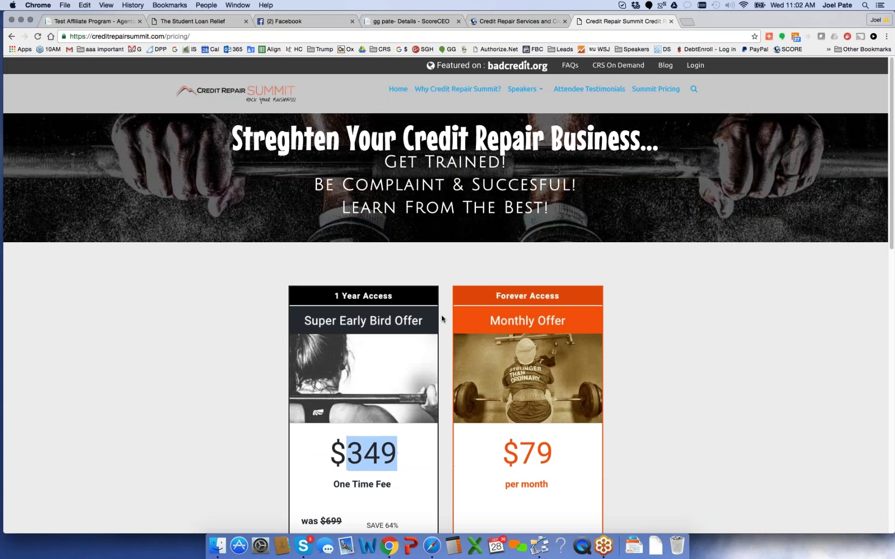
# Go back to the scoreinc.com tab and its HOME page.
pyautogui.click(530, 21)
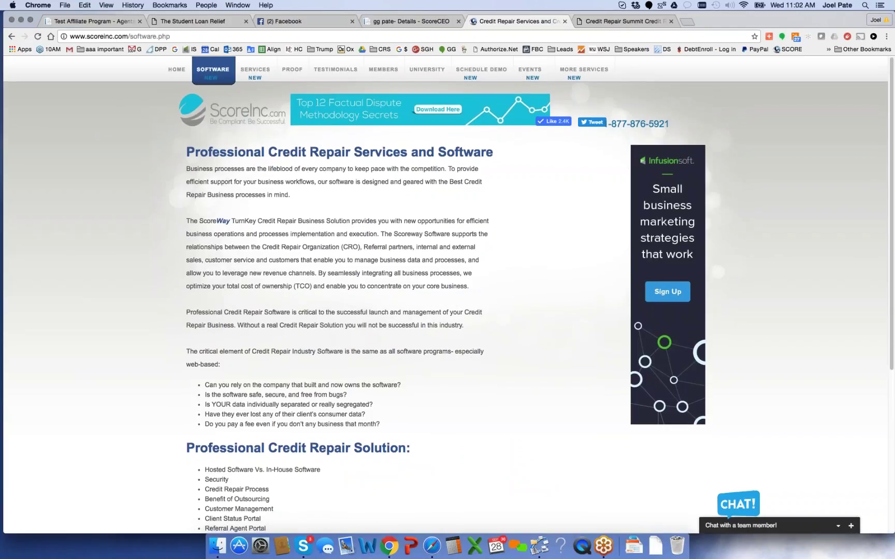
pyautogui.click(184, 72)
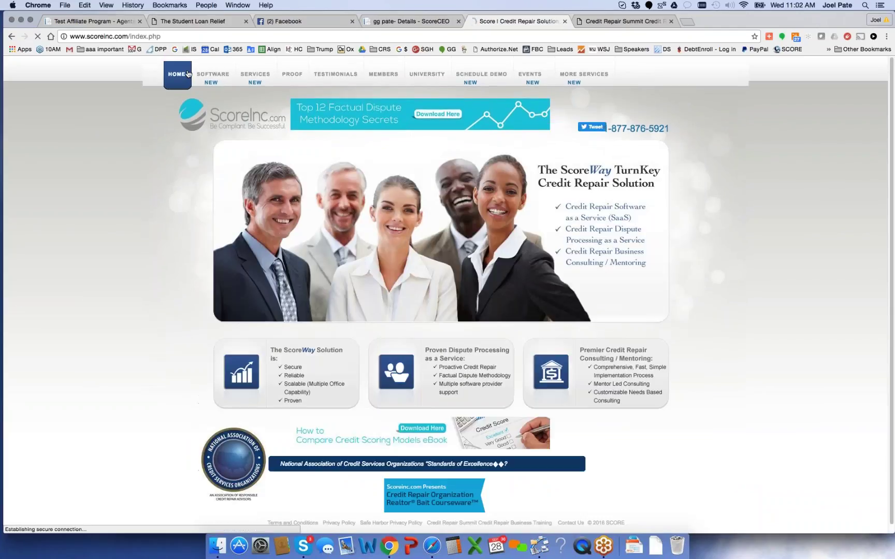